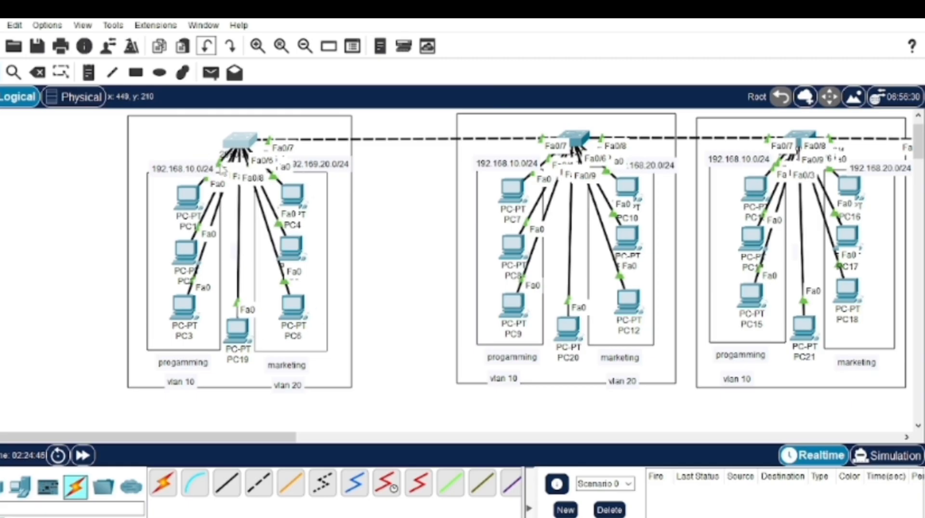
Place a 2811 router in the workspace, beside the first VLAN group's frame on the outer side.
mouse_move(292, 252)
click(2, 487)
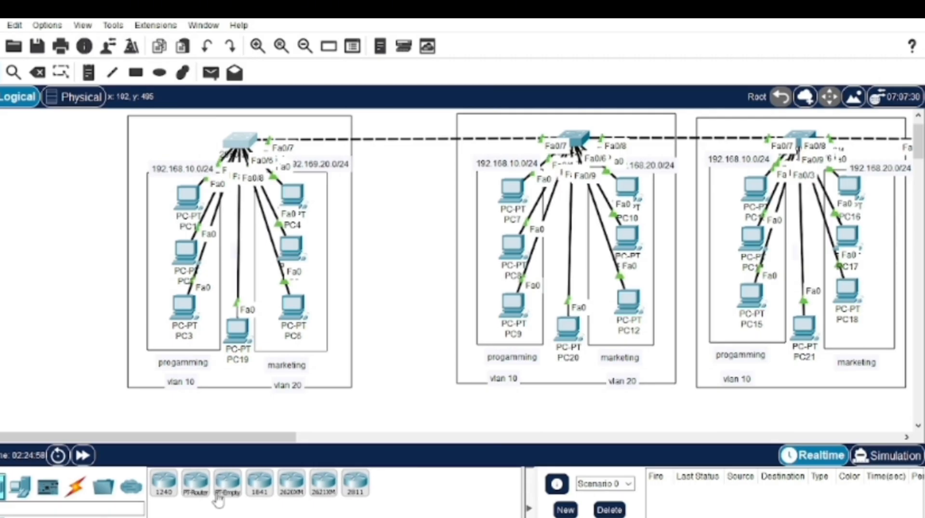
click(355, 484)
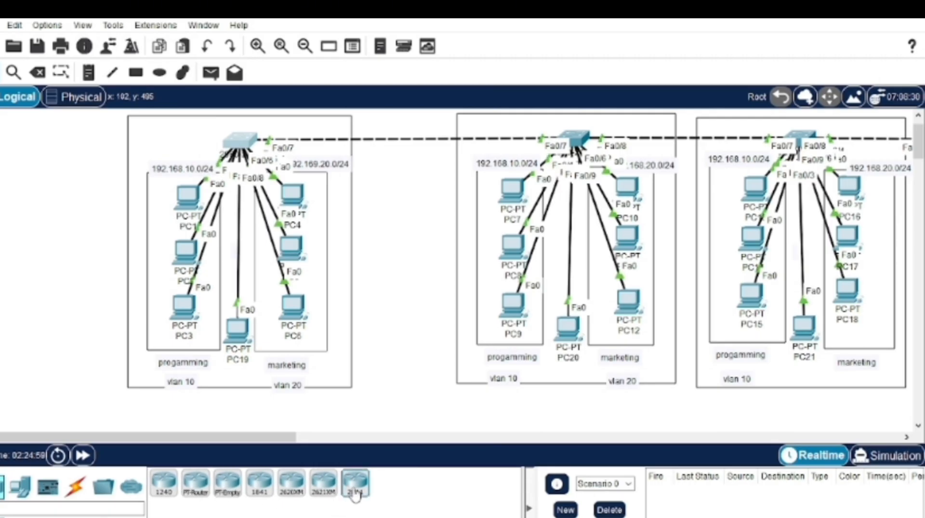
click(37, 151)
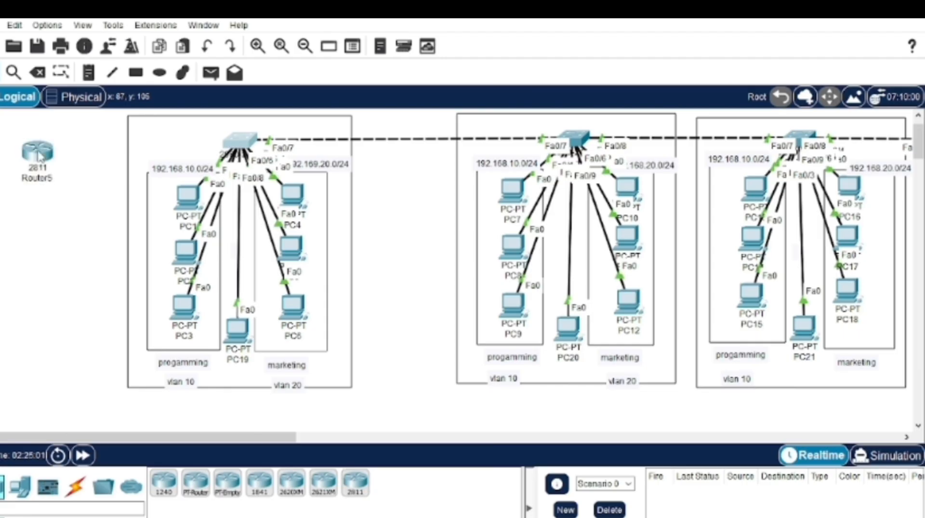
Connect the first group's switch to the 2811 router with an automatically chosen connection type.
click(75, 486)
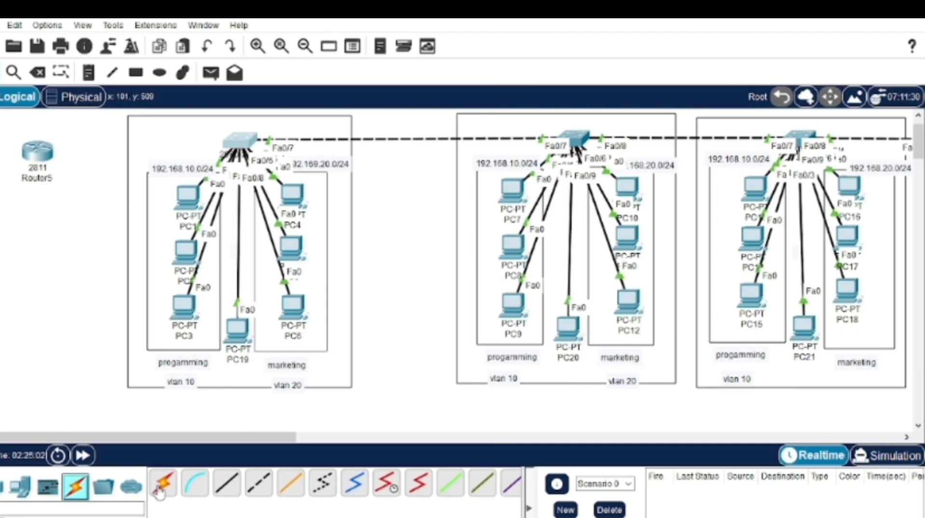
click(161, 485)
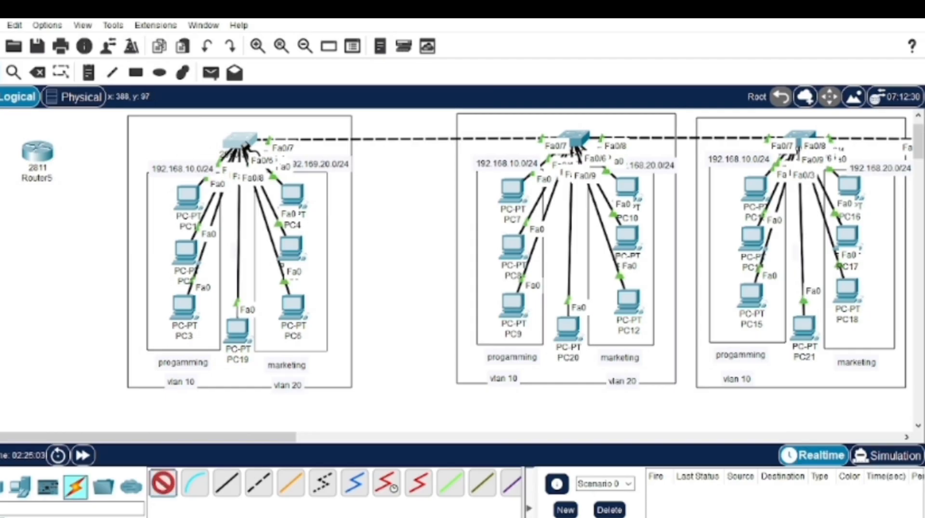
click(240, 140)
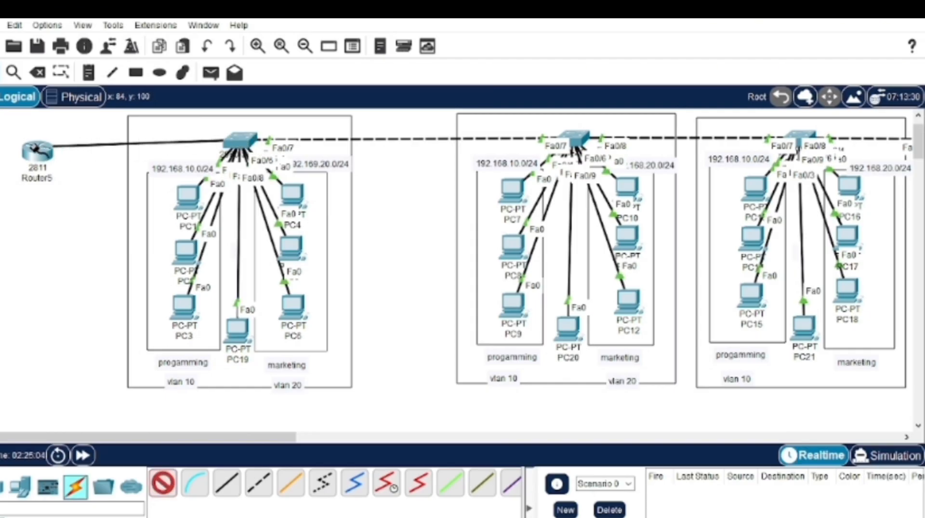
click(37, 152)
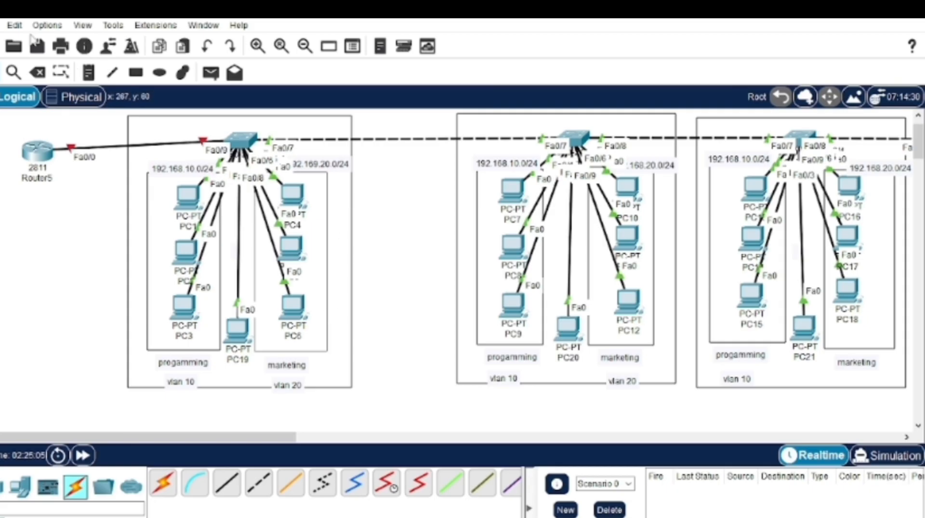
Add a note between the first and second groups with the line "vlan 10= 192.168.10.0/24".
click(88, 72)
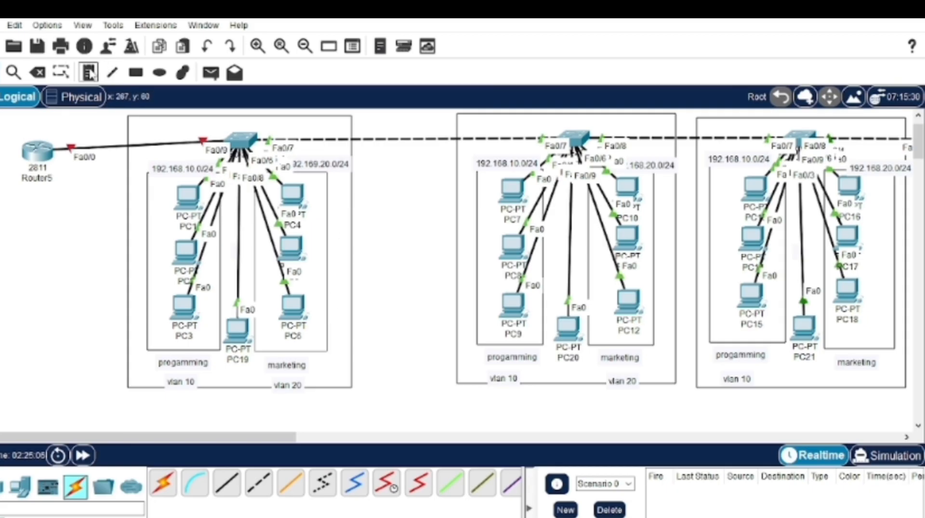
click(362, 207)
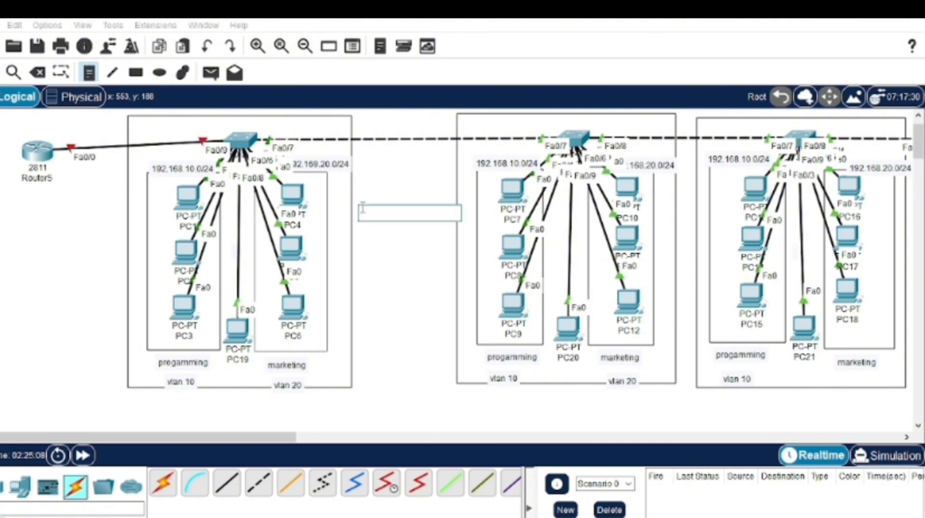
text(vlan 10)
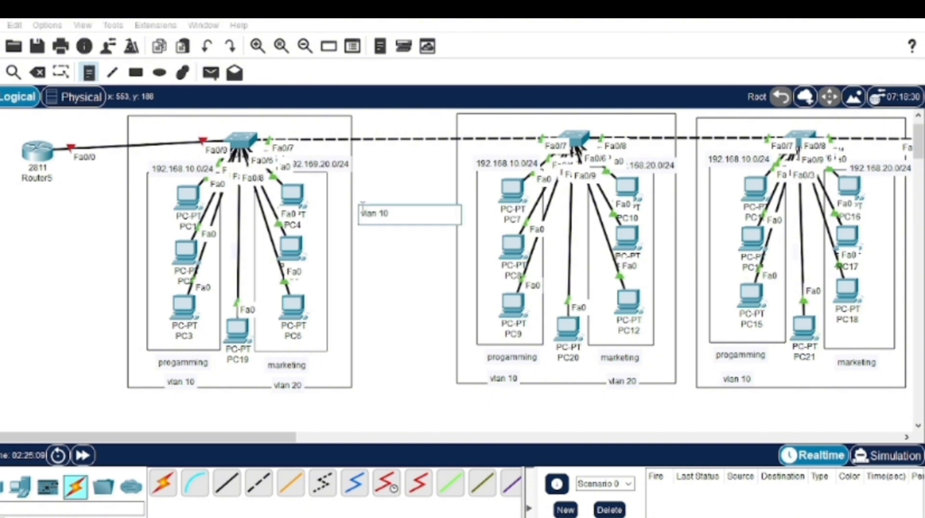
text(= 1291)
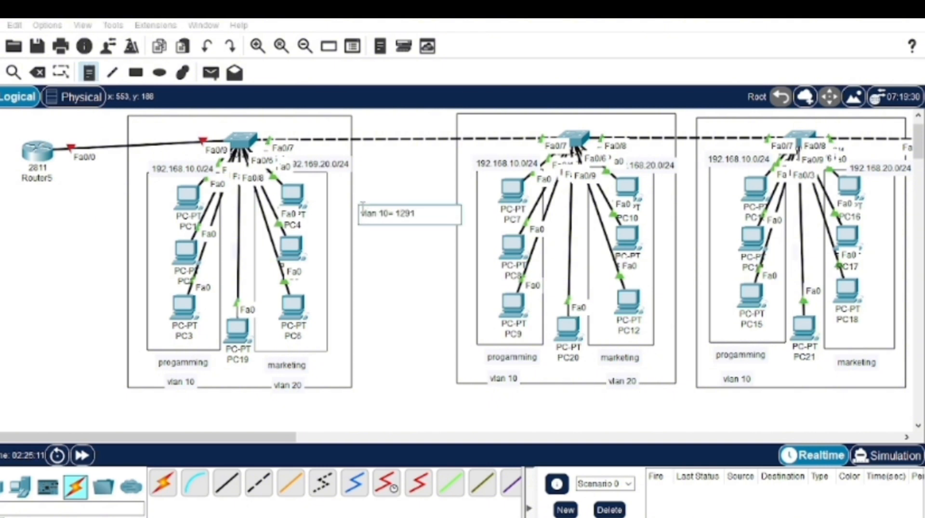
key(BackSpace)
key(BackSpace)
key(BackSpace)
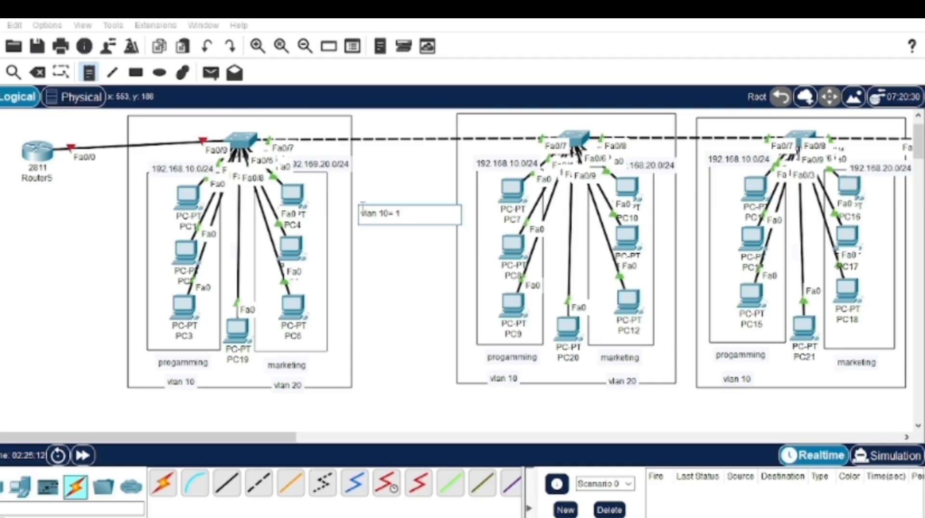
text(92.168.10.0/24)
key(Return)
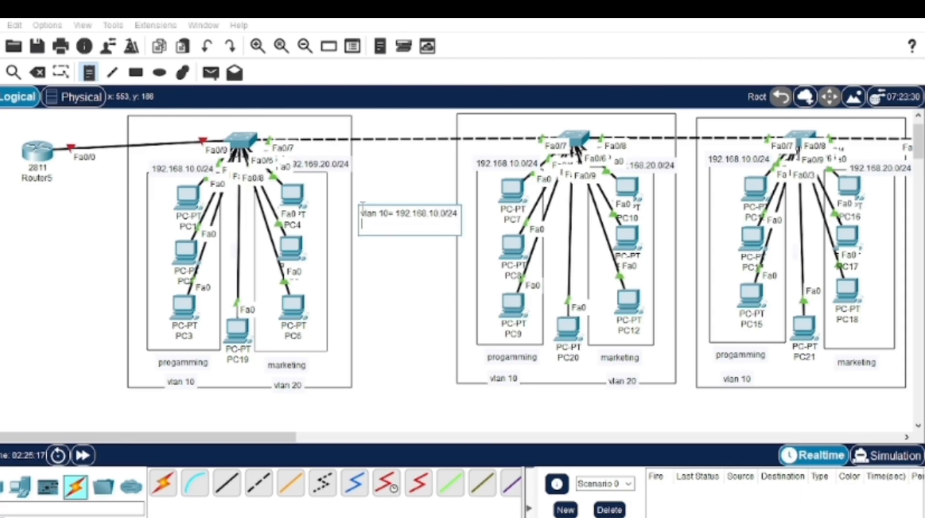
Add the line "vlan 20= 192.168.20.0/24" to the note.
text(vlan 20= 192.168.2)
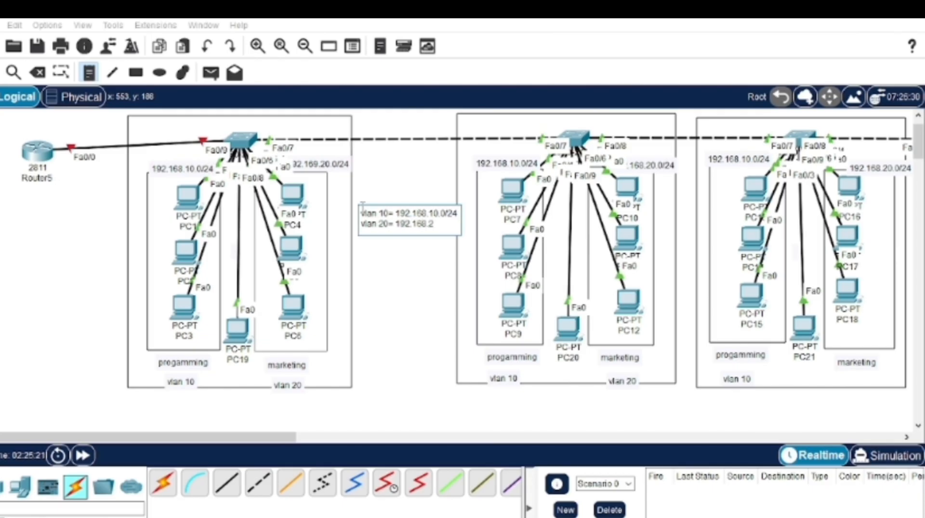
text(0.0/24)
key(Return)
Add the line "vlan 1= 19.168.1.0/24" to the note and finish it.
text(vlan)
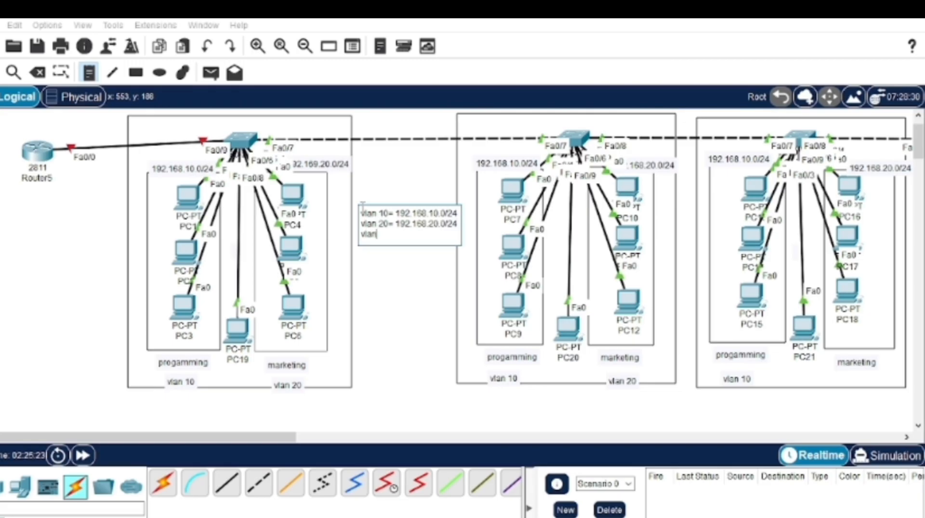
text( 1-)
text( 192)
text(.168)
text(.1)
text(.0/24)
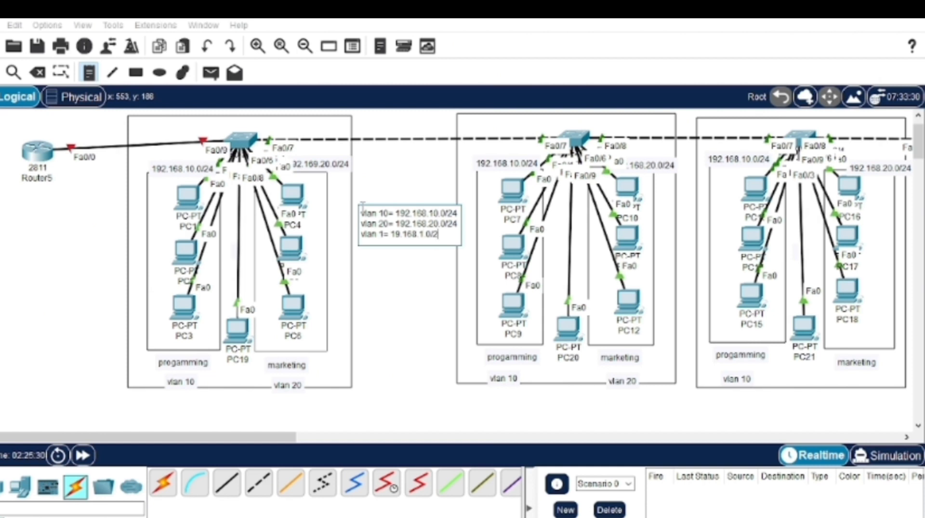
click(1, 84)
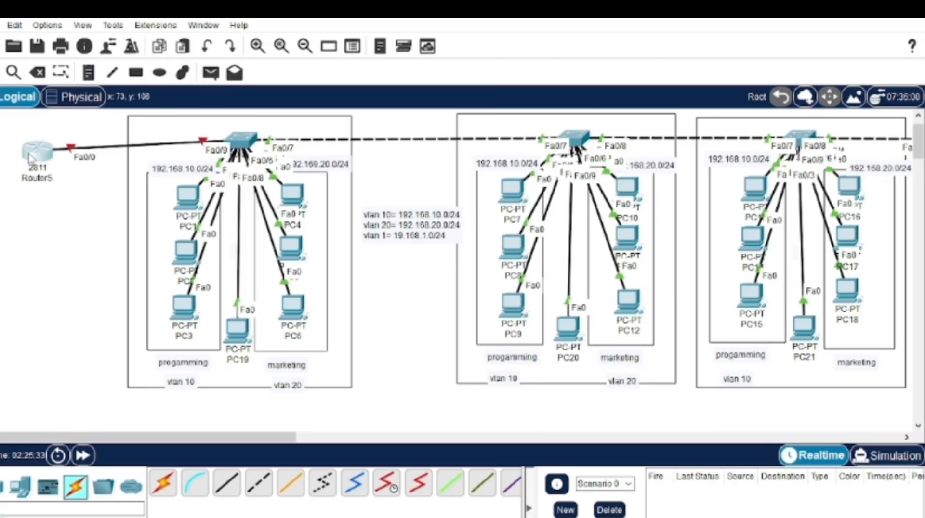
Open the command line of Router5, decline the initial configuration dialog, and enter global configuration mode with en and conf t.
click(30, 158)
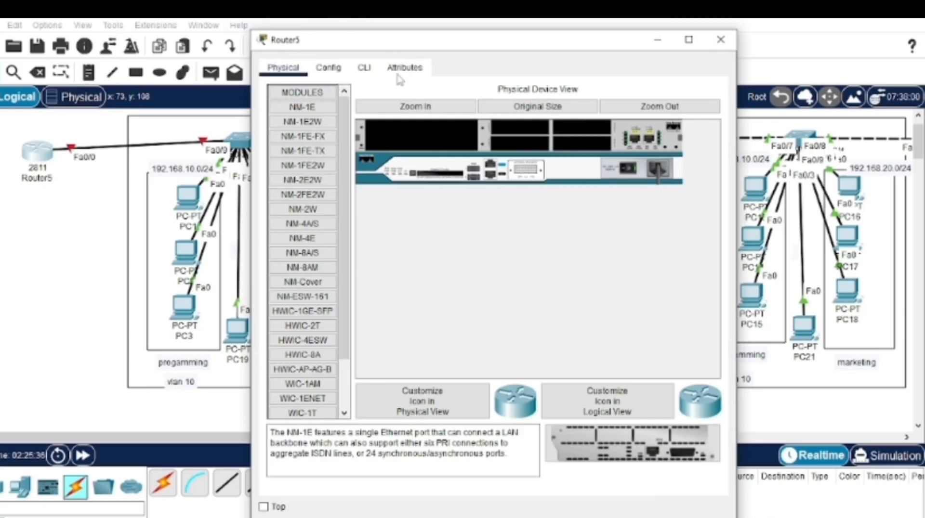
click(367, 66)
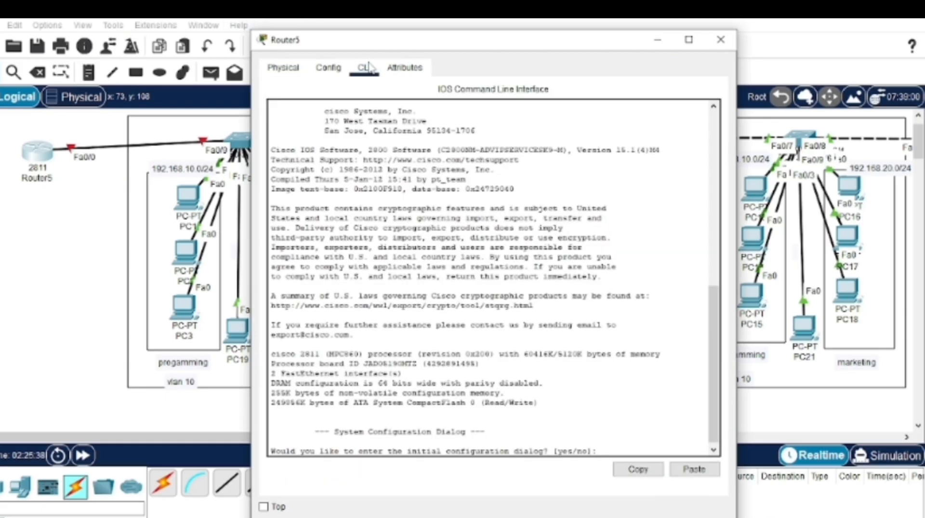
text(no)
key(Return)
key(Return)
text(en)
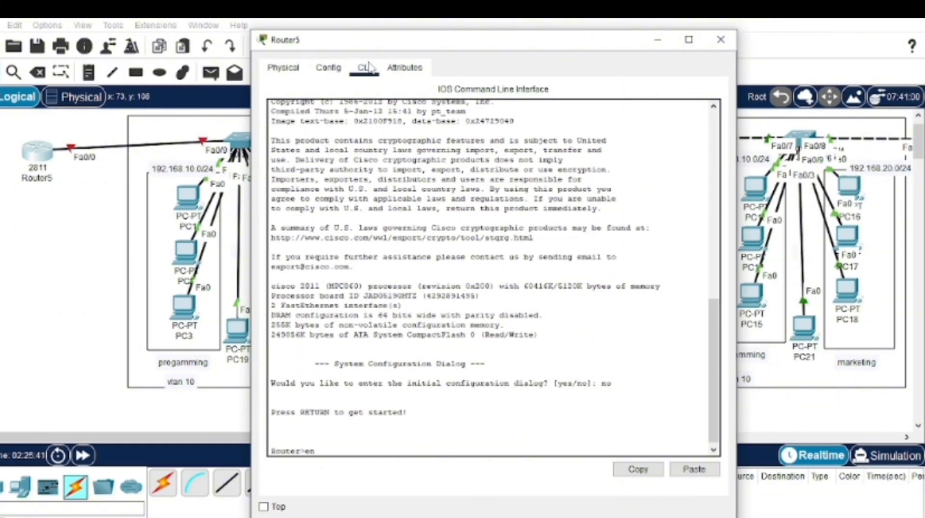
key(Return)
text(conf t)
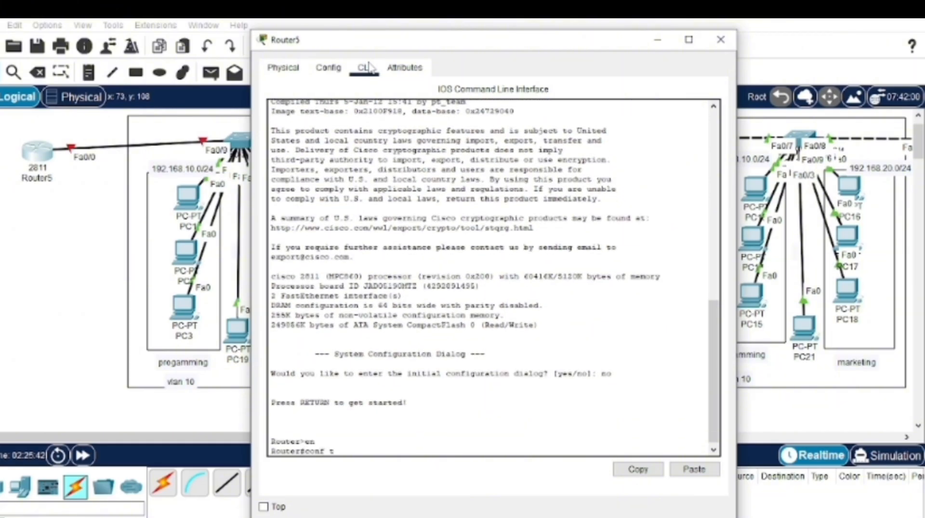
key(Return)
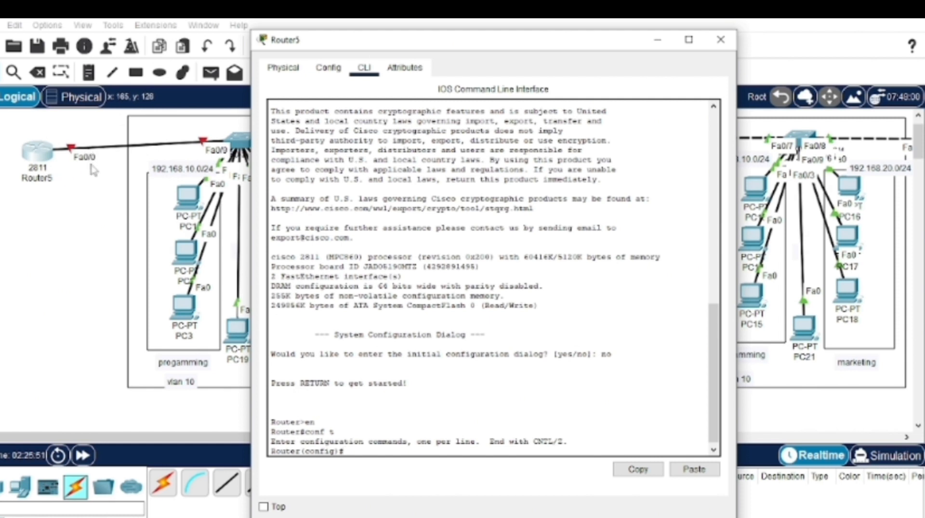
Enter interface fa0/0 on the router and enable it with no shutdown.
text(in)
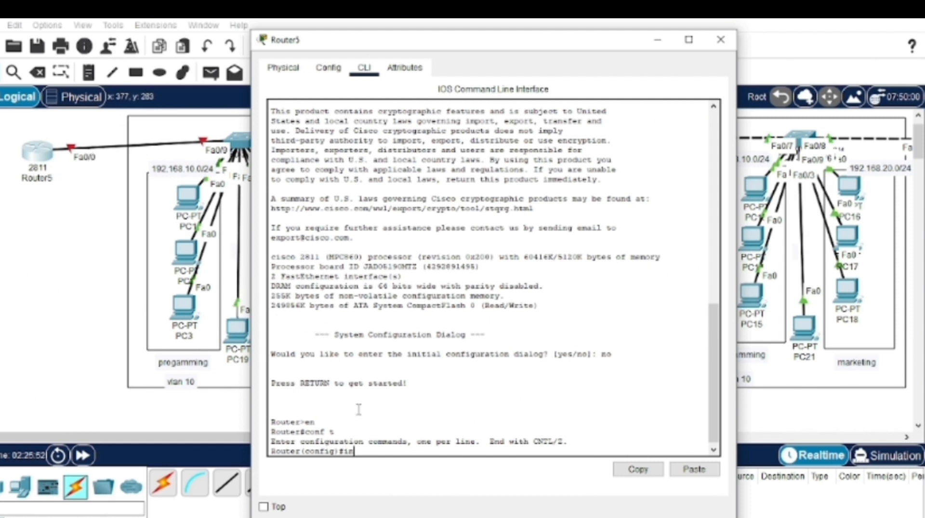
text(t fa0/0)
key(Return)
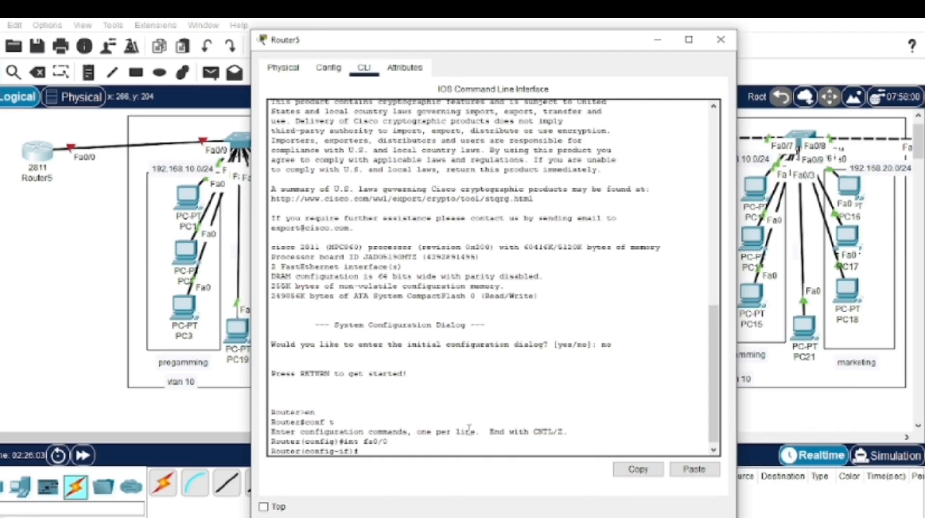
text(shutdown)
key(Return)
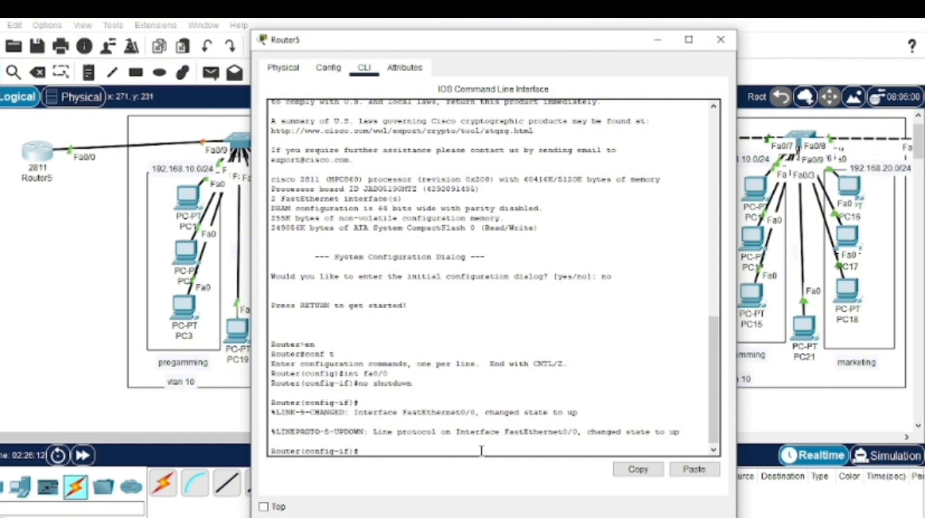
Assign IP address 192.168.1.1 with mask 255.255.255.0 to interface fa0/0.
text(ip address 192.)
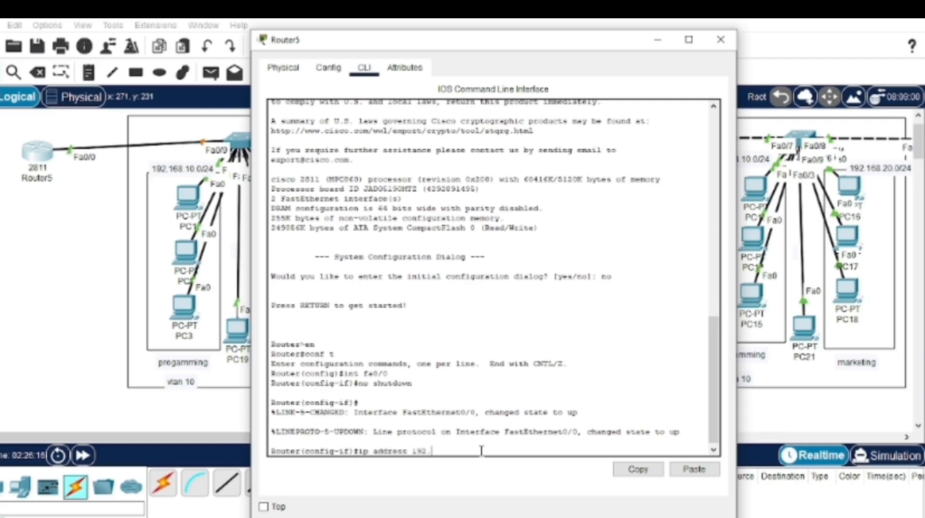
text(168.1.1 255.25)
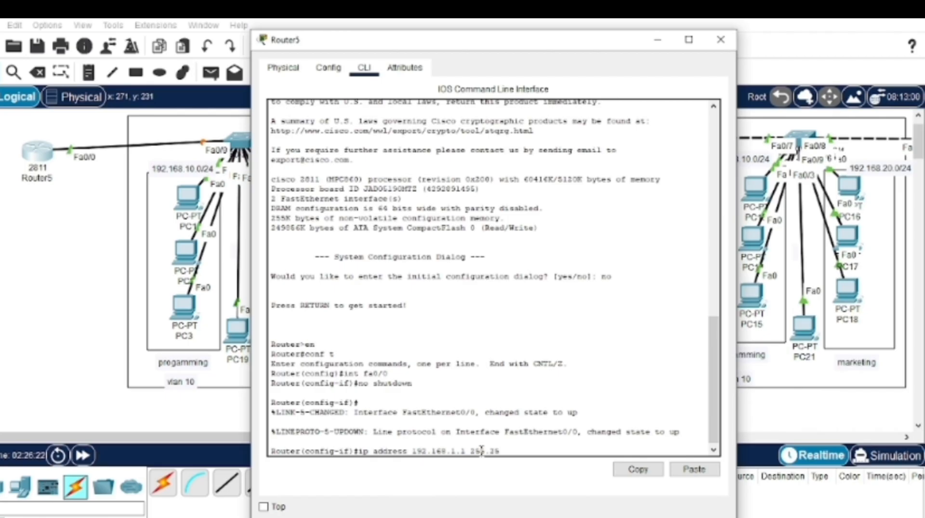
text(5.255.0)
key(Return)
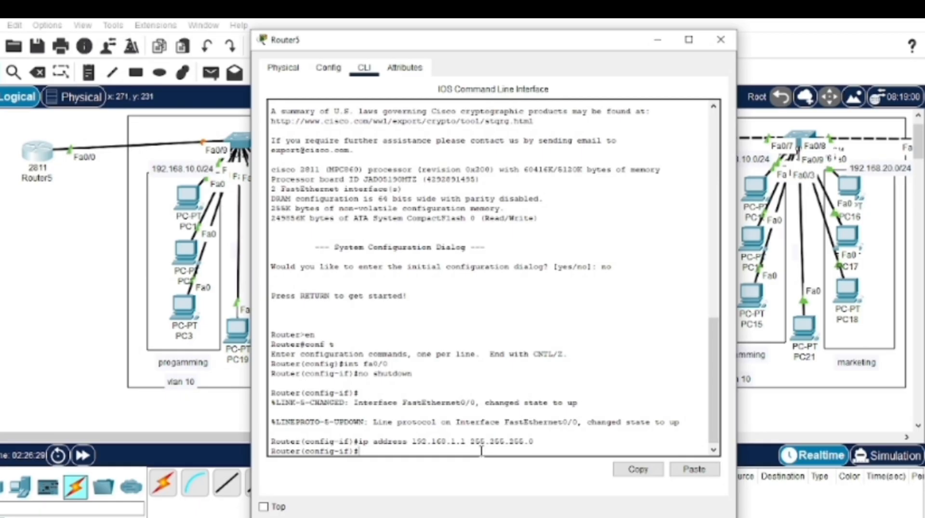
Exit to privileged mode and check the router's interfaces with show ip int brief.
text(ex)
key(Return)
text(ex)
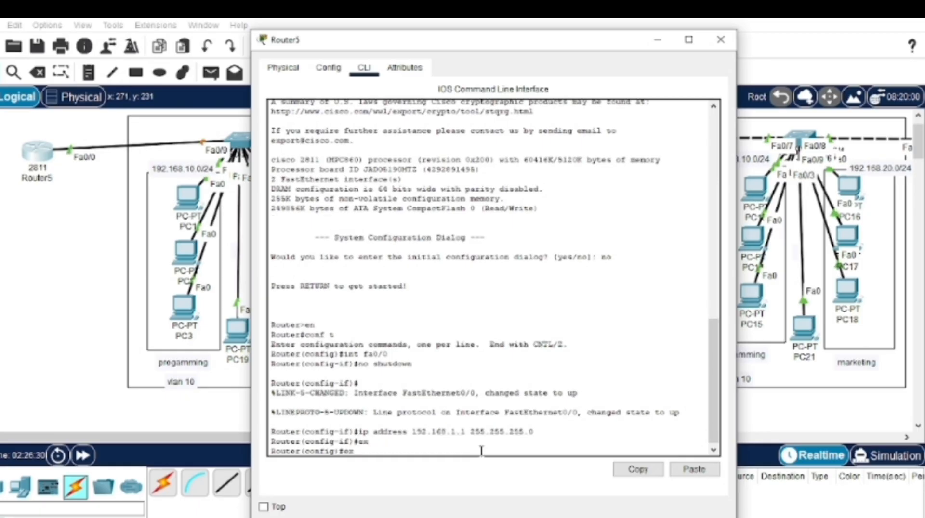
key(Return)
key(Return)
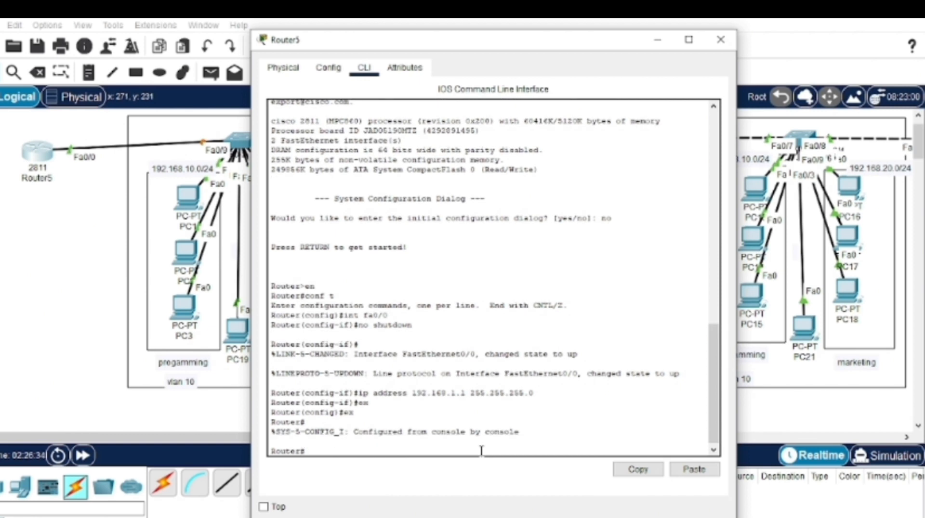
text(show ip int broe)
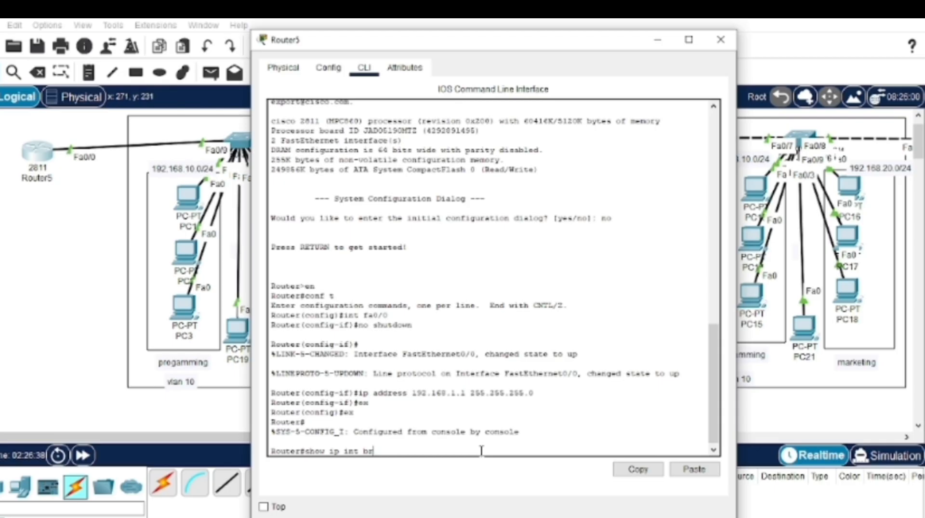
text(ef)
key(Return)
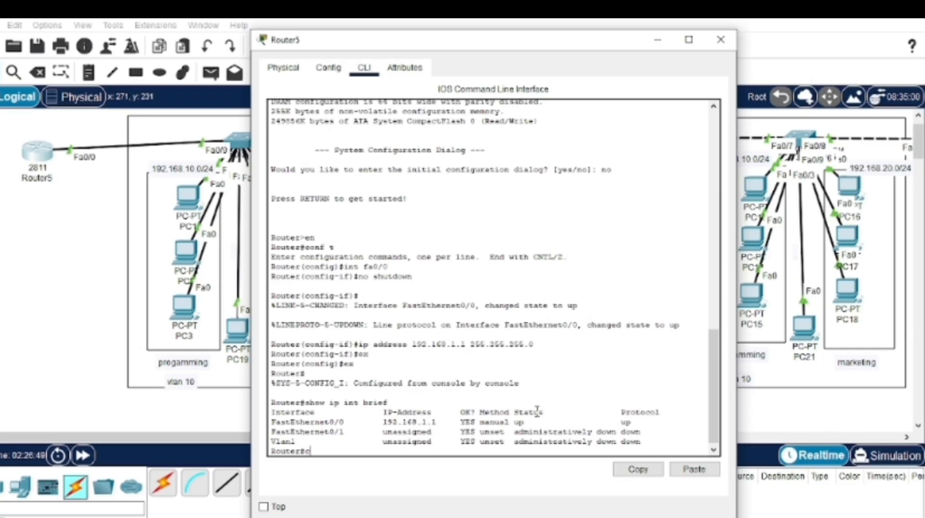
Return to global configuration mode and create the subinterface fa0/0.10.
text(onf t)
key(Return)
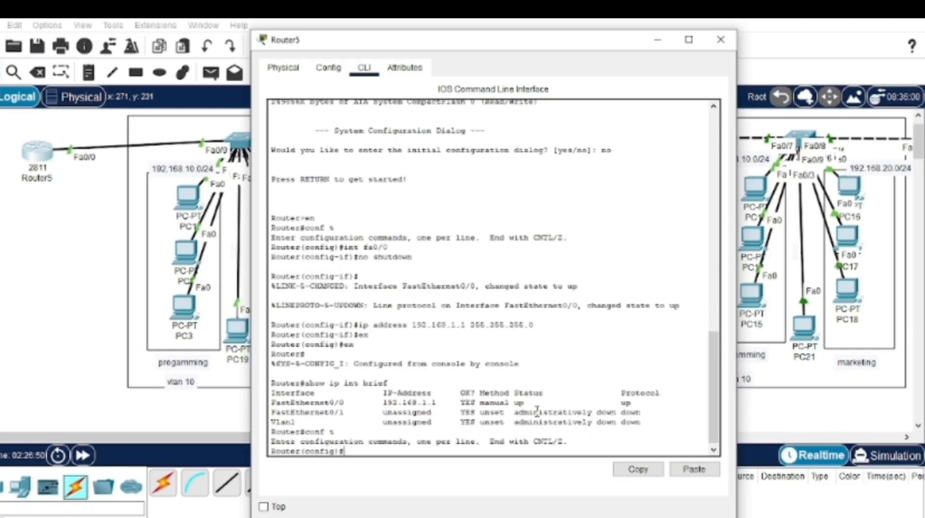
text(int fa0/0.10)
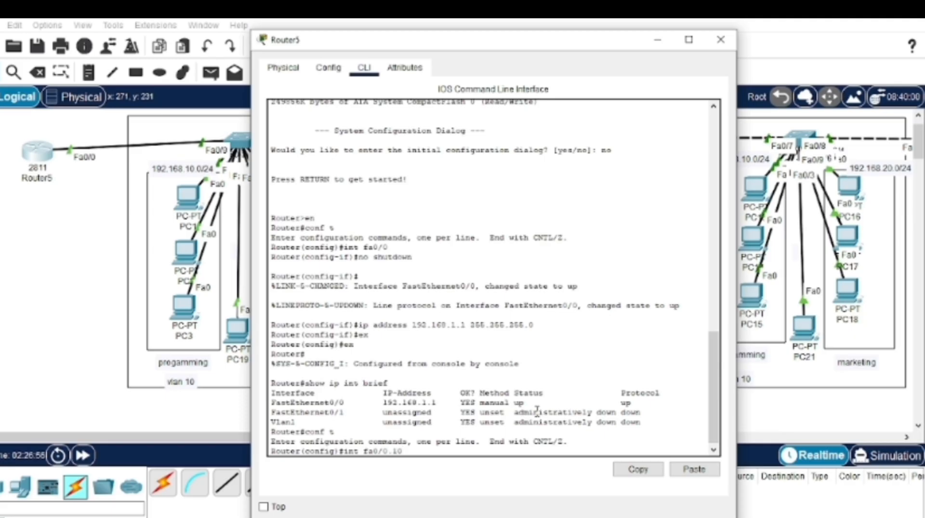
key(Return)
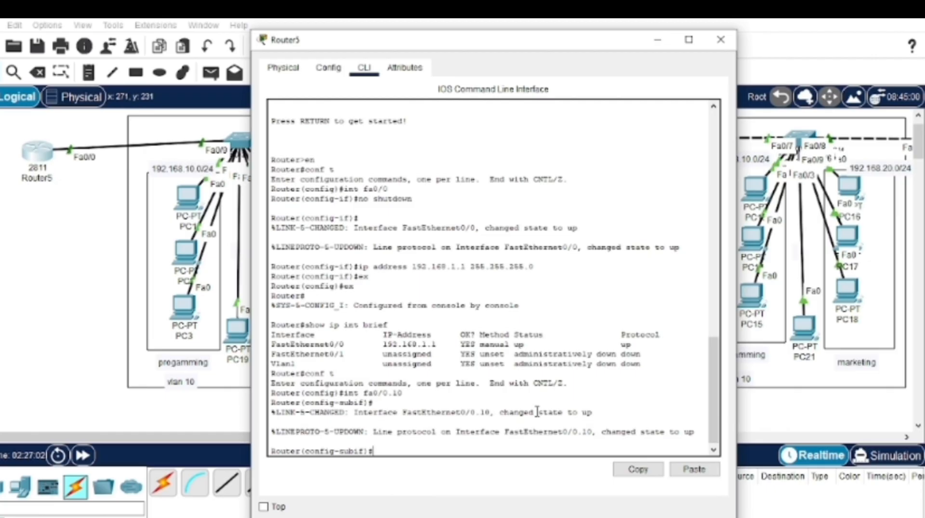
Set the encapsulation of subinterface fa0/0.10 to dot1q with VLAN 10.
text(ncapsaul)
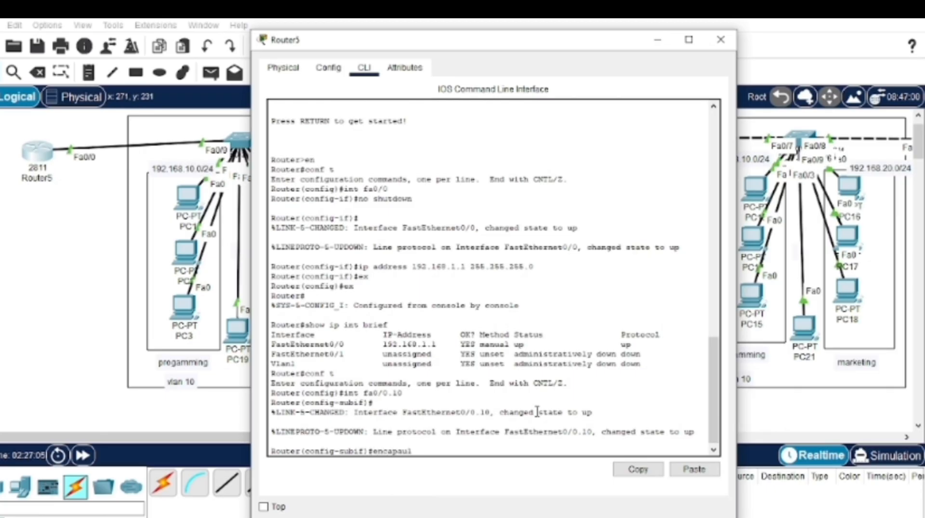
key(BackSpace)
key(BackSpace)
key(BackSpace)
key(BackSpace)
text(sulay)
key(BackSpace)
text(ation dot)
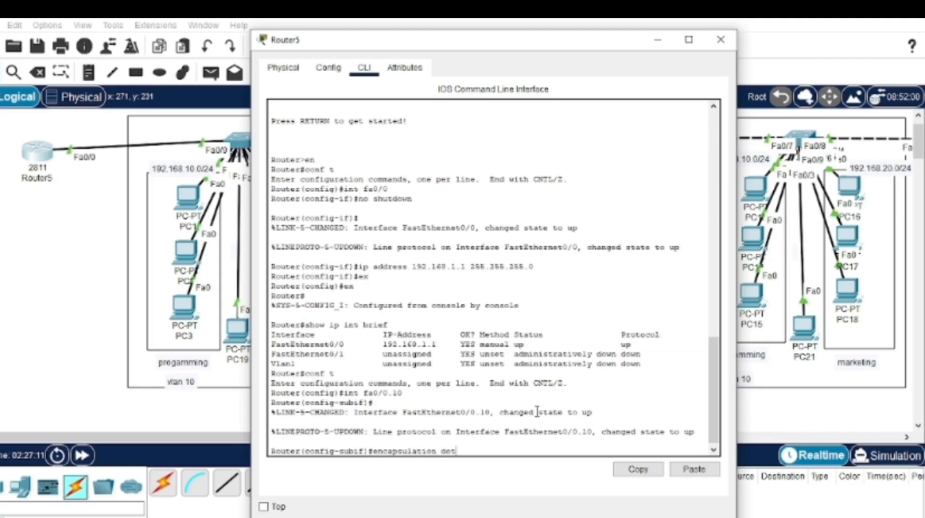
text(1q)
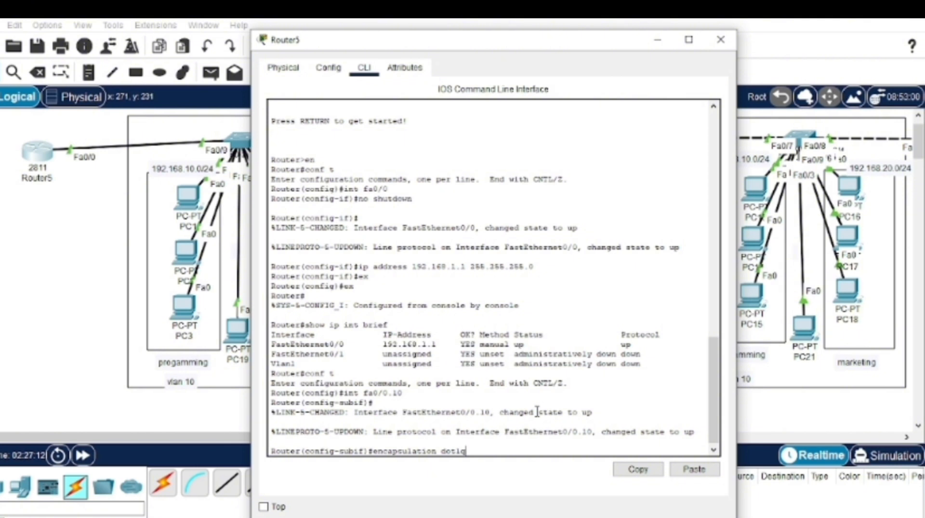
text( 10)
key(Return)
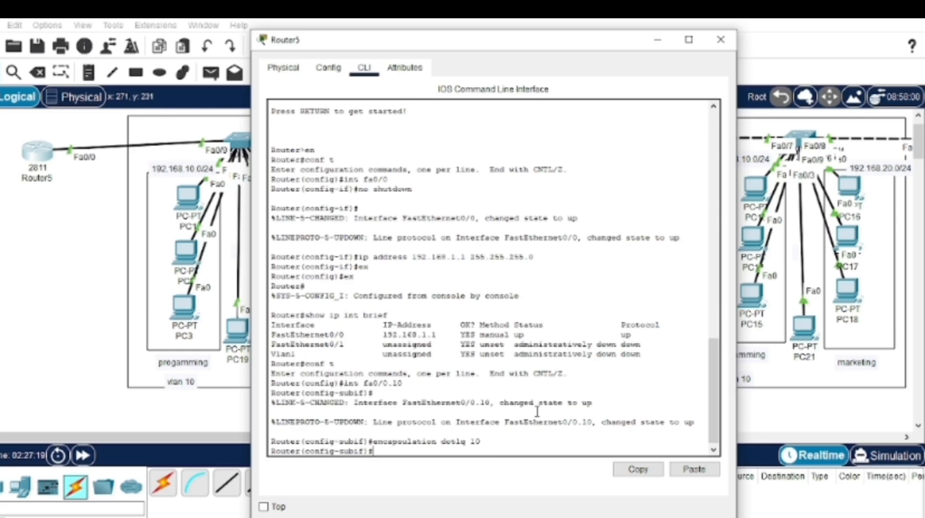
Assign IP address 192.168.10.1 with mask 255.255.255.0 to subinterface fa0/0.10 and exit to global configuration mode.
text(ip address 192.168)
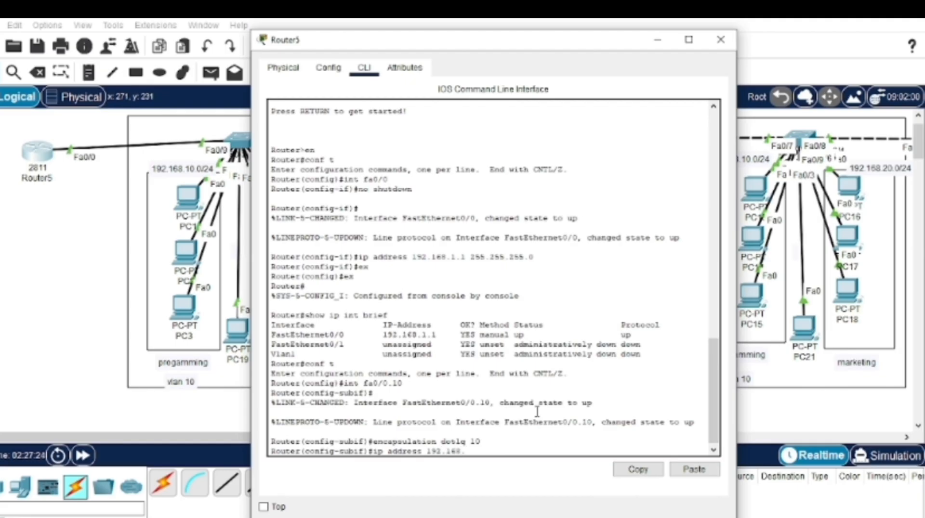
text(.10.1 255.255.255.0)
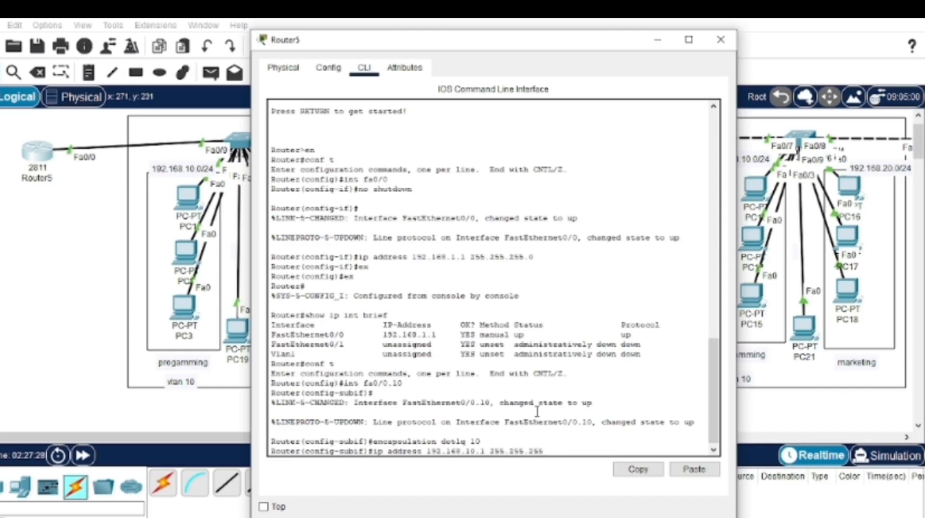
key(Return)
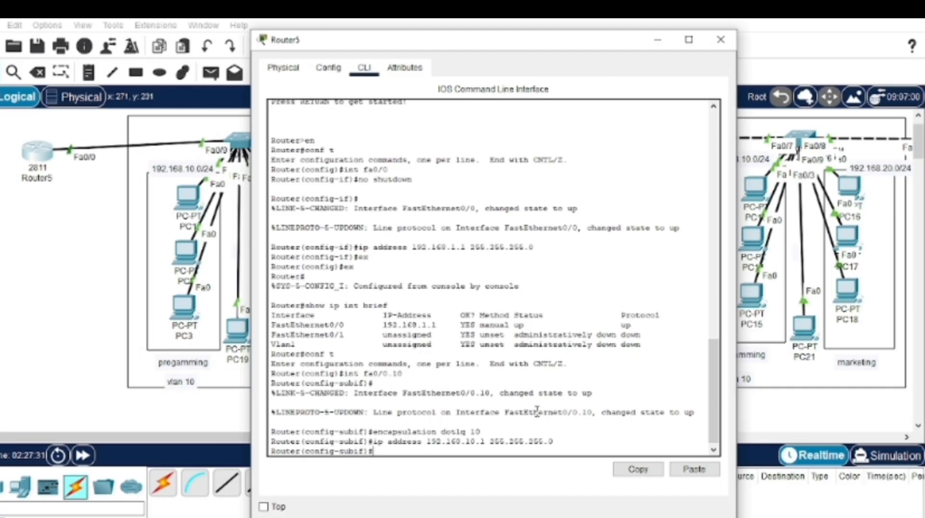
text(ex)
key(Return)
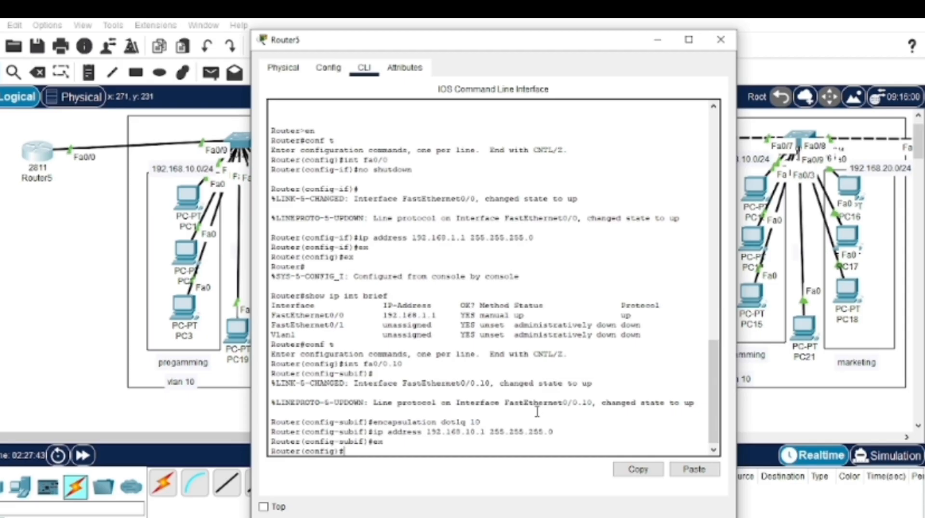
Create subinterface fa0/0.20 and set its encapsulation to dot1q with VLAN 20.
text(int fa0/0.20)
key(Return)
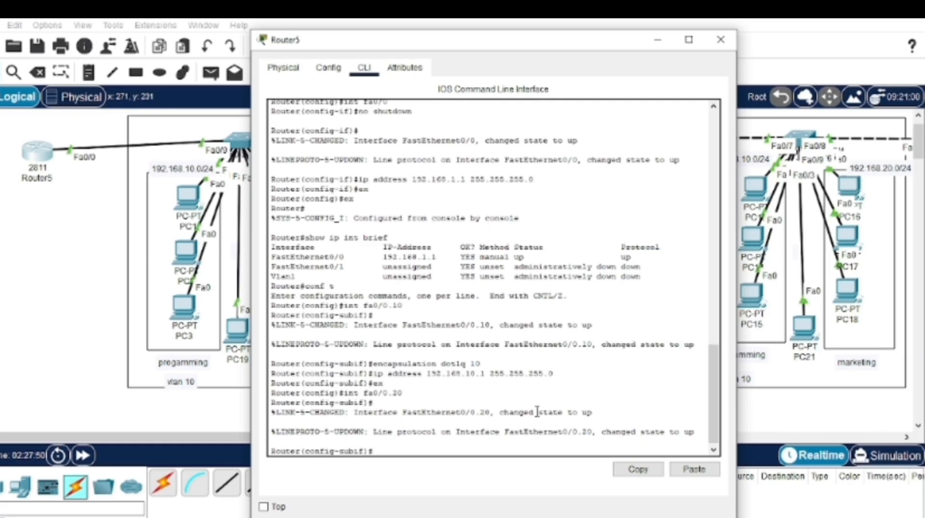
text(ecapsulation dot1q )
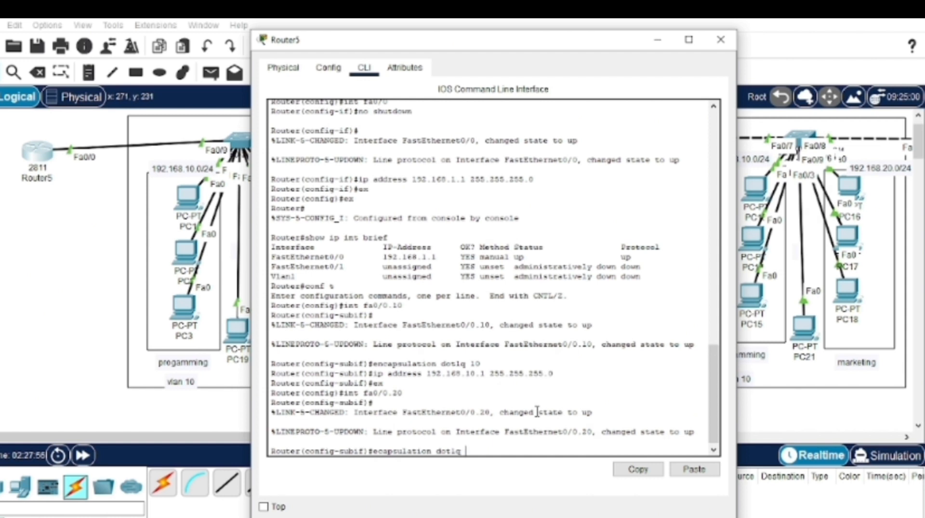
text(20)
key(Return)
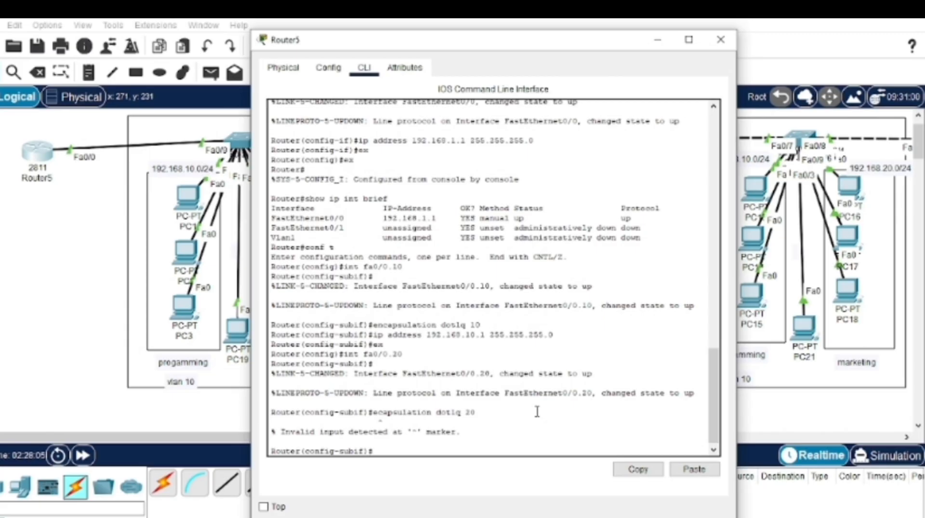
text(encapsulation dot)
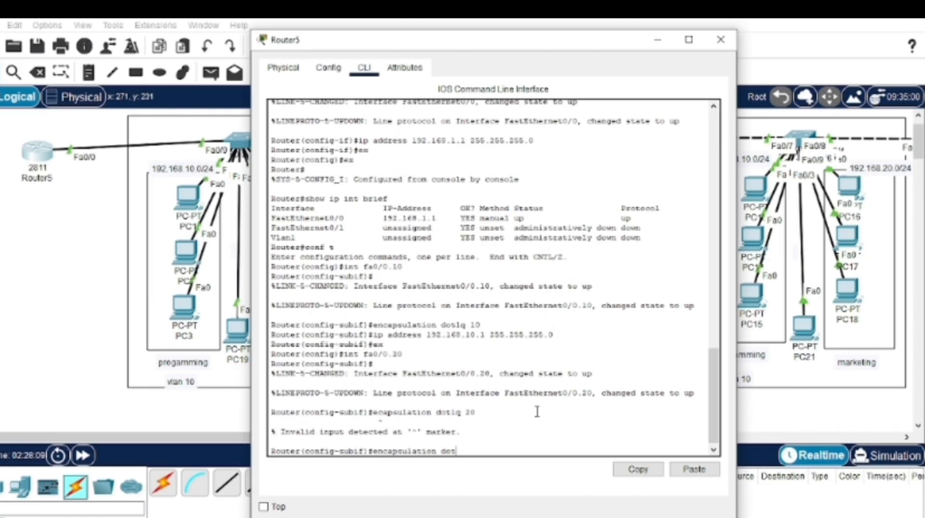
text(1q 20)
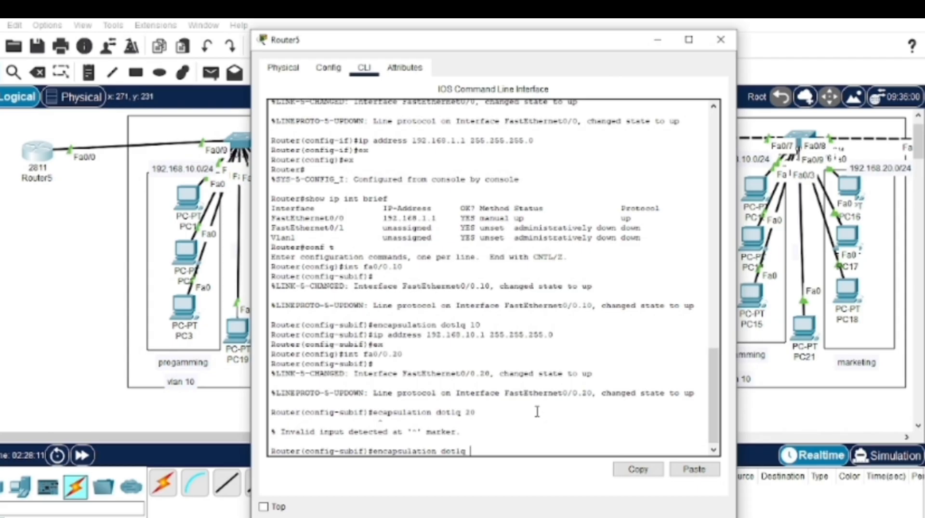
key(Return)
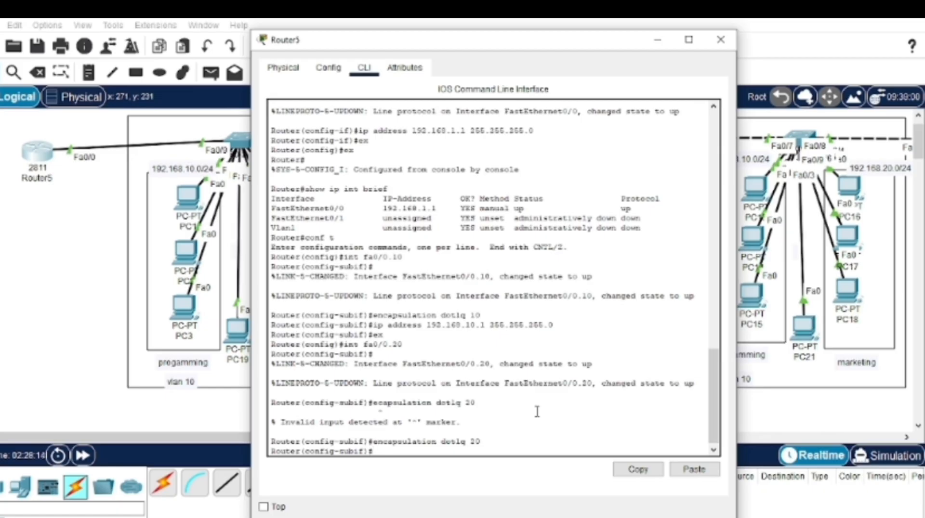
Assign IP address 192.168.20.1 with mask 255.255.255.0 to subinterface fa0/0.20 and exit to global configuration mode.
text(ip address 192)
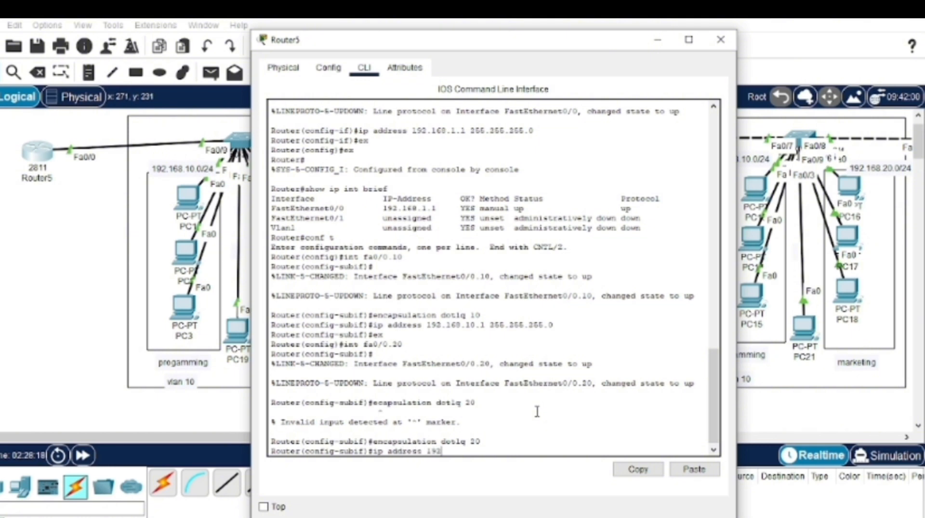
text(.168.20.1 25)
key(BackSpace)
key(BackSpace)
text(55.)
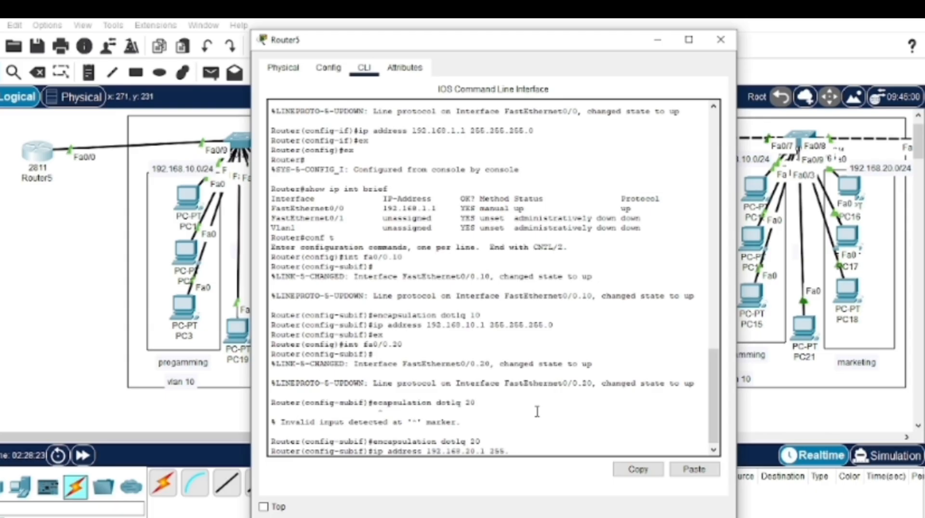
text(255.255.0)
key(Return)
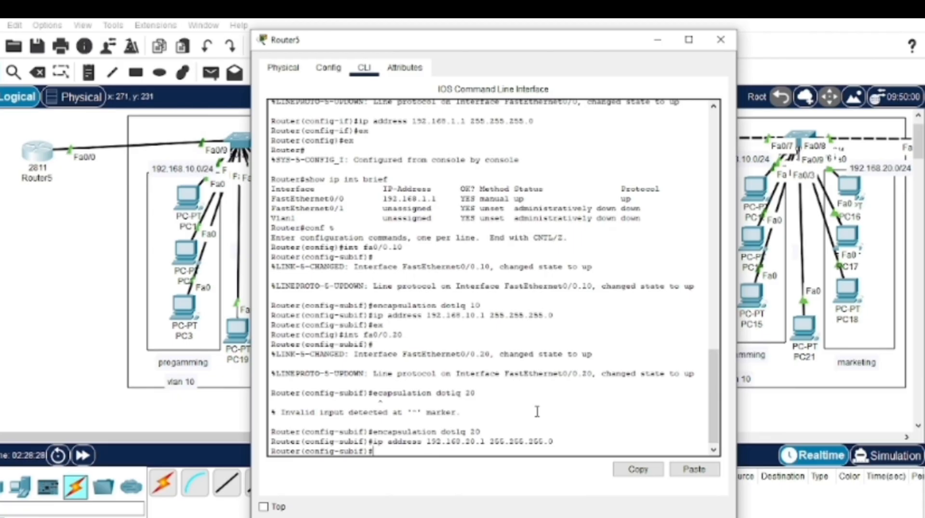
text(ex)
key(Return)
Check the router's interfaces from configuration mode with do show ip int brief and close the router's window.
text(do sgi)
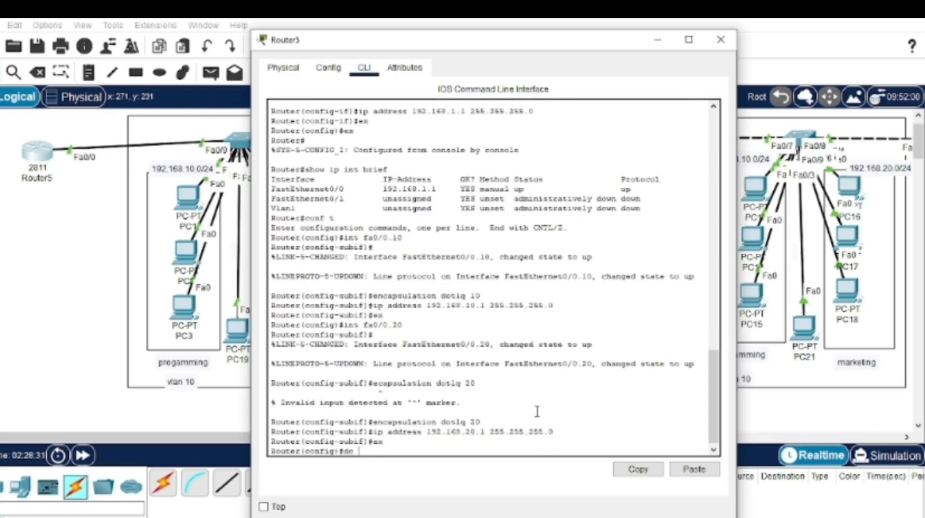
key(BackSpace)
key(BackSpace)
text(how in)
key(BackSpace)
key(BackSpace)
text(ip int brei)
key(BackSpace)
key(BackSpace)
text(ief)
key(Return)
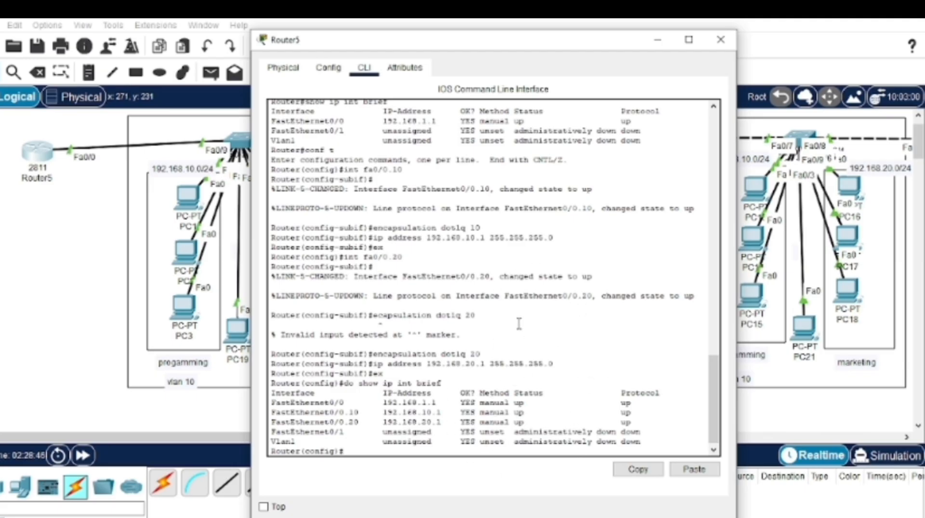
click(719, 39)
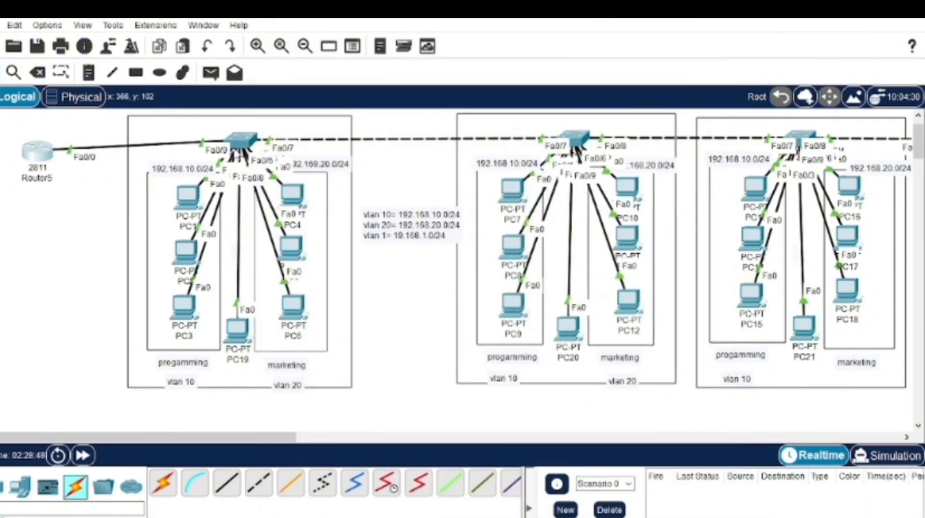
Open the command line of the switch connected to the router and enter global configuration mode.
click(38, 153)
click(239, 145)
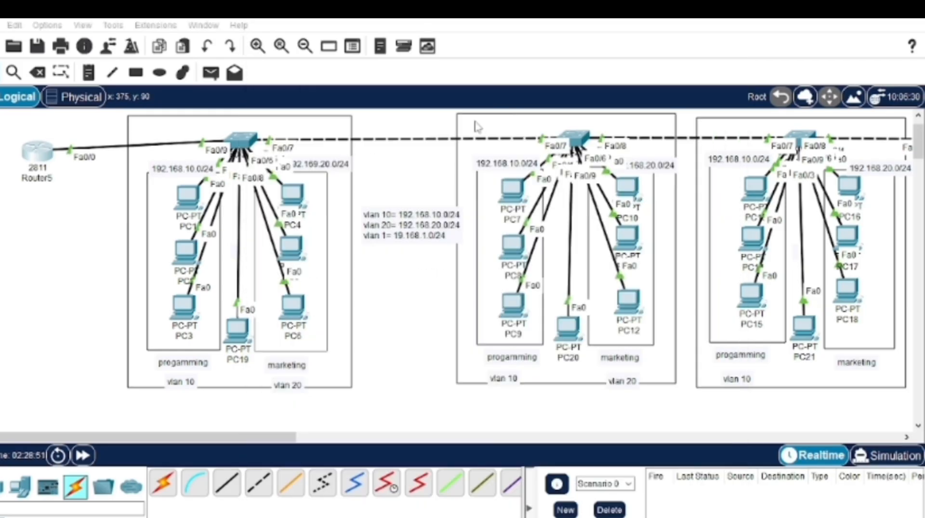
click(242, 141)
click(242, 141)
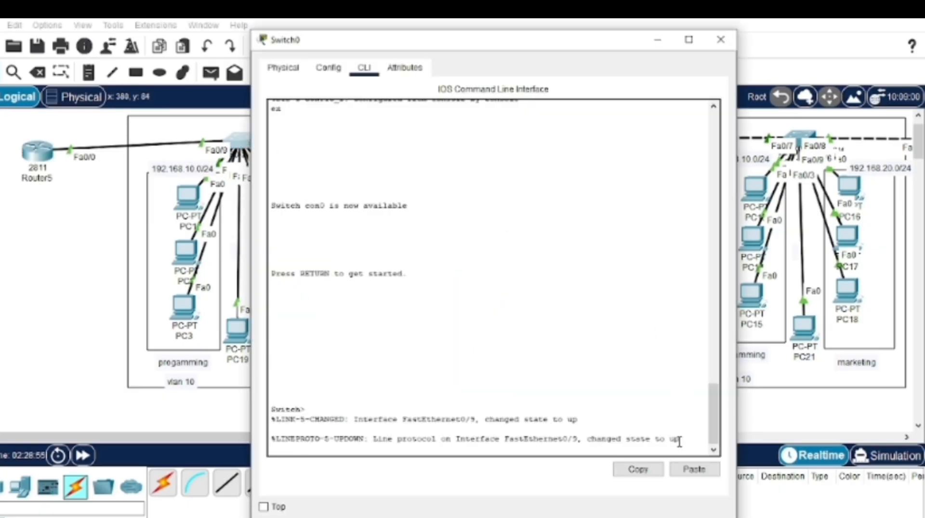
key(Return)
key(Return)
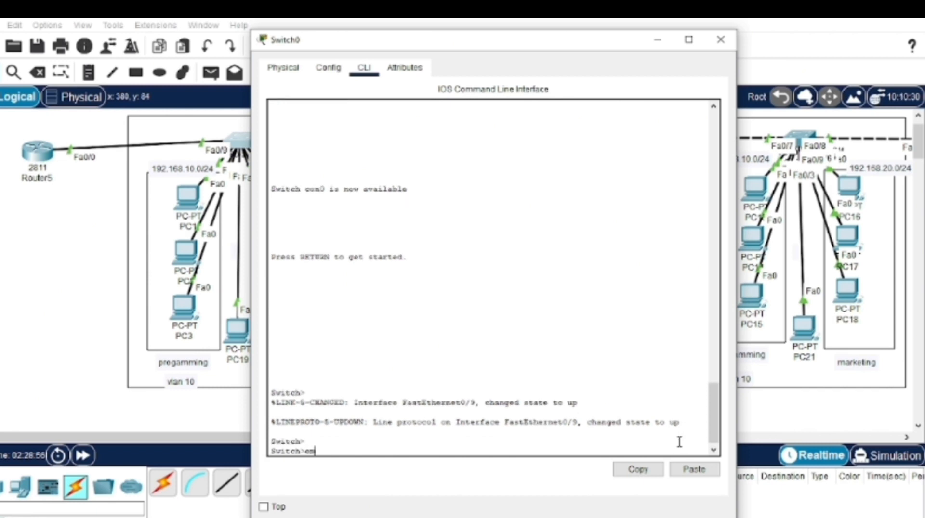
text(en)
key(Return)
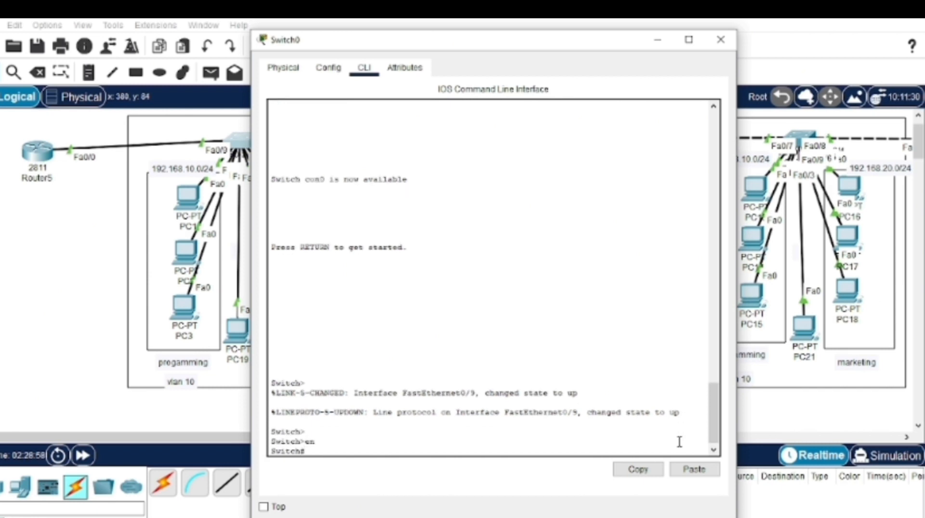
text(conf t)
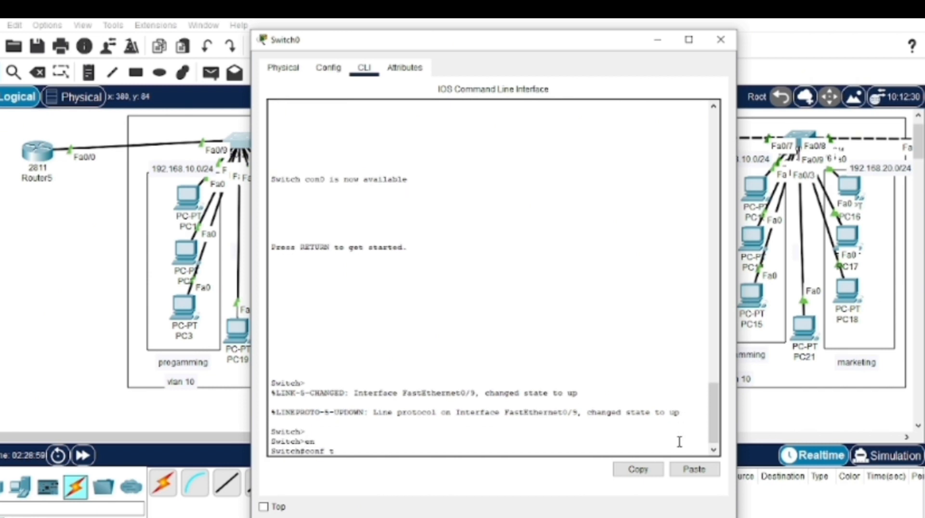
key(Return)
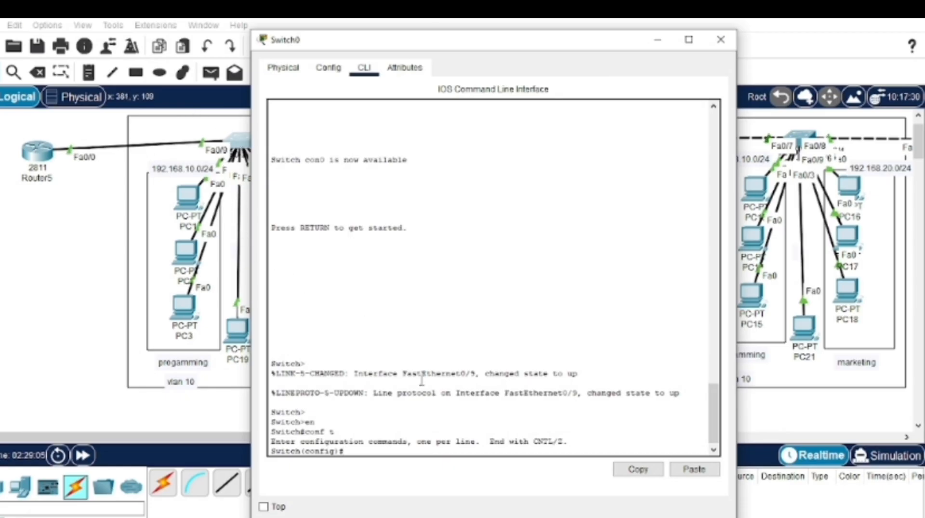
Set the switch's router-facing interface fa0/9 to trunk mode and exit the interface configuration.
text(nt fa0/9)
key(Return)
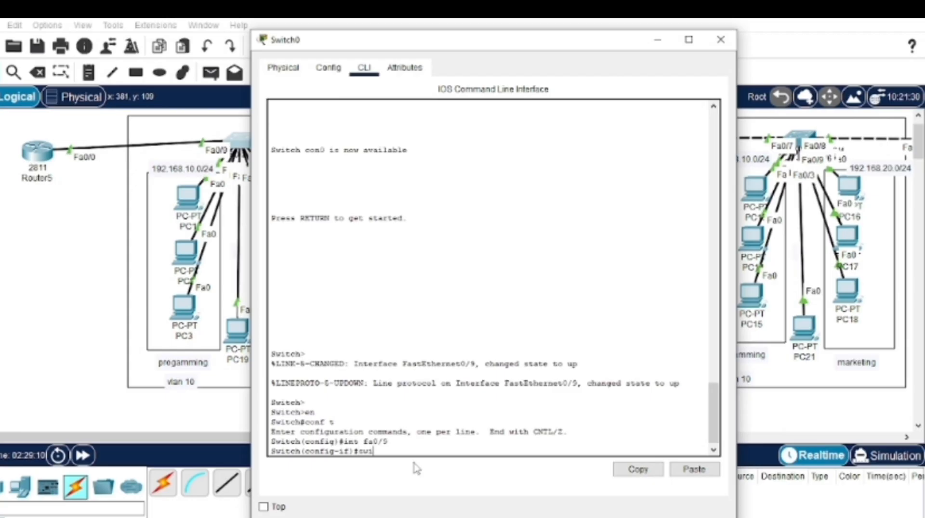
text(switchport mode trunk)
key(Return)
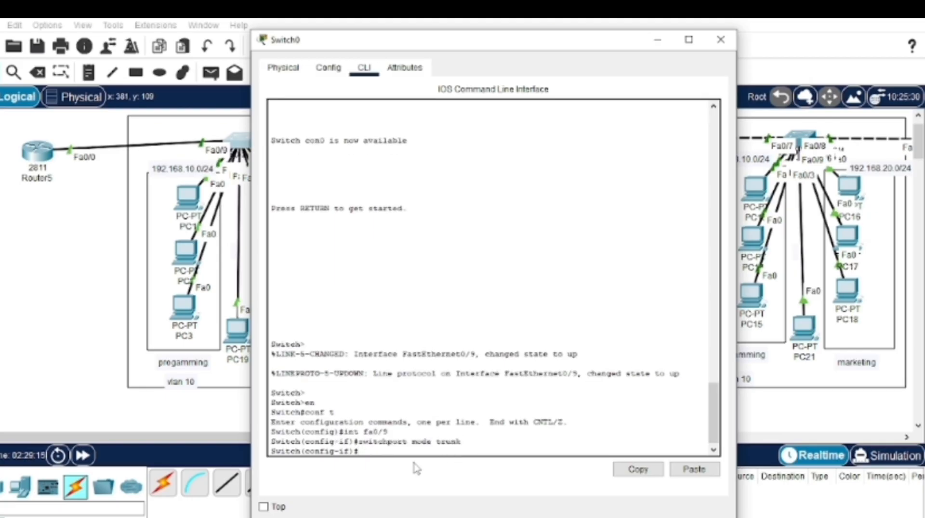
text(ex)
key(Return)
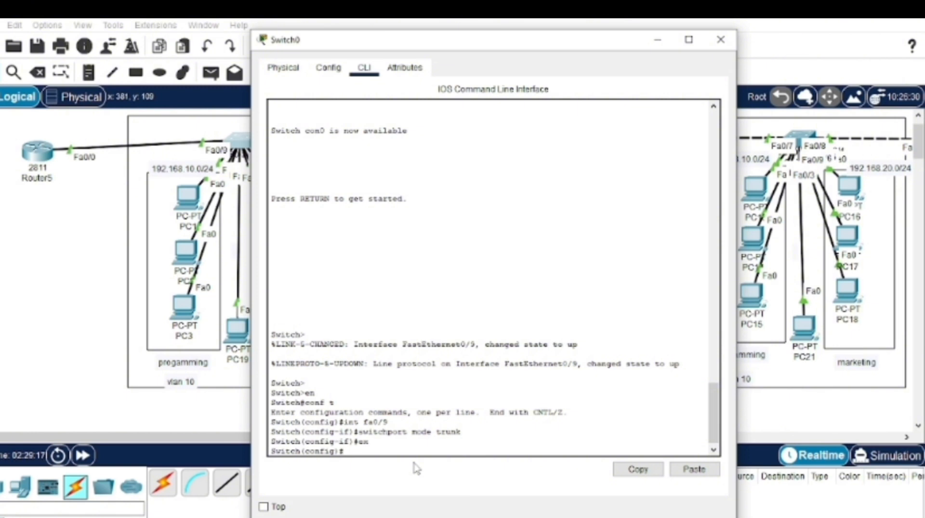
Check the switch's trunk ports with do show int trunk and close the switch's window.
text(do show int trunk)
key(Return)
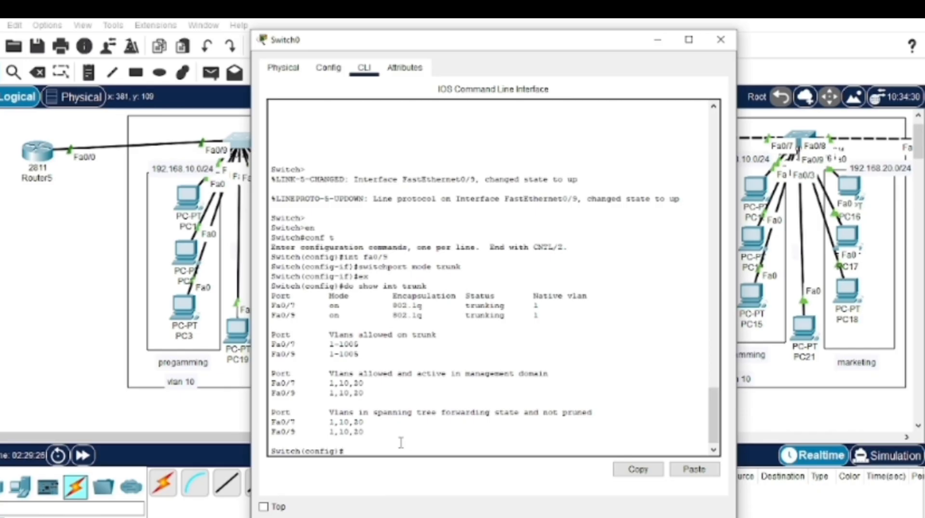
click(721, 48)
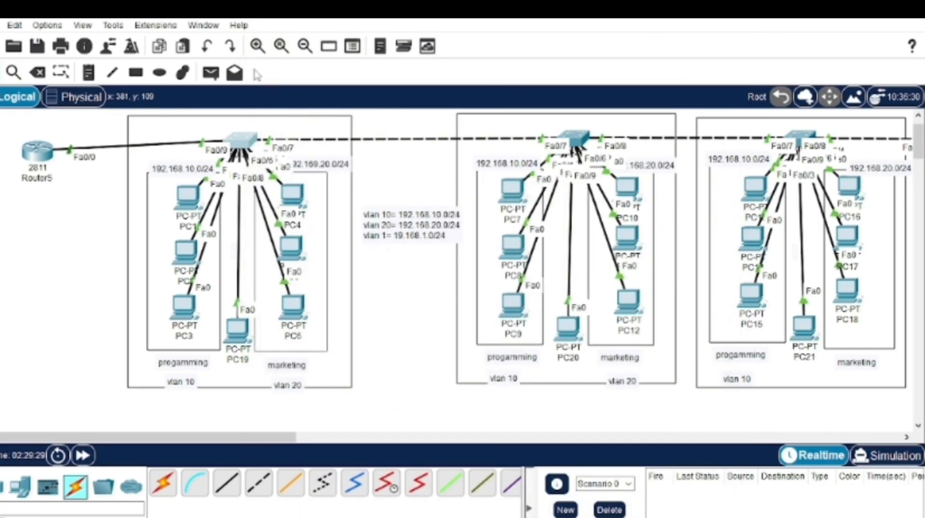
Set PC1's IPv4 default gateway to 192.168.10.1 and select the entered address.
click(190, 205)
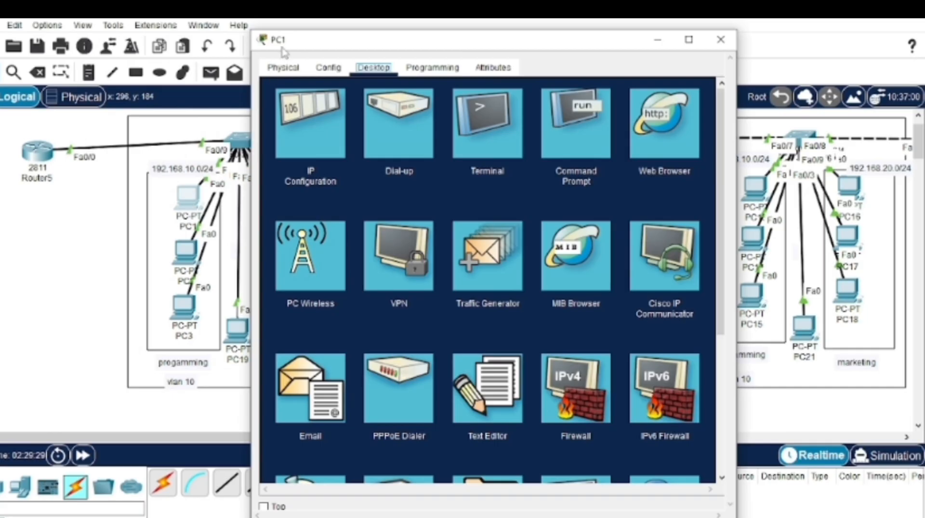
click(306, 107)
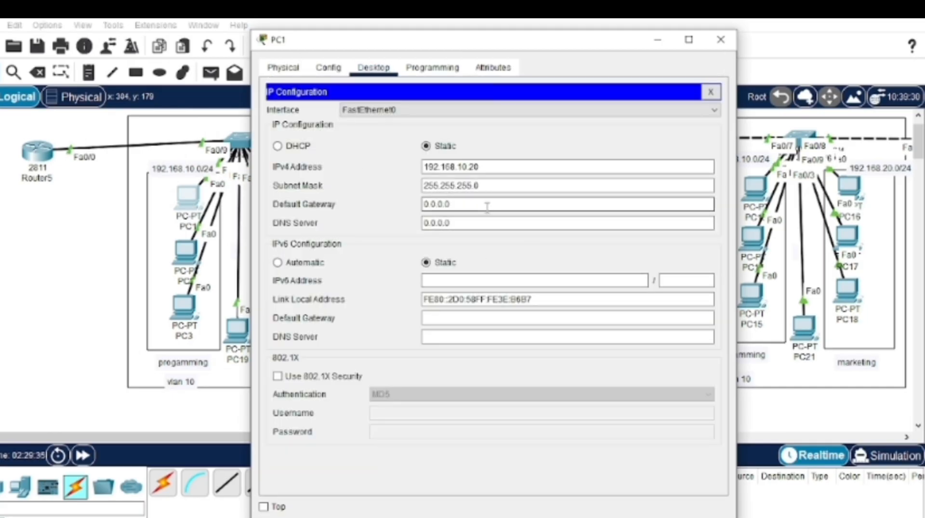
key(BackSpace)
key(BackSpace)
key(BackSpace)
key(BackSpace)
key(BackSpace)
key(BackSpace)
key(BackSpace)
text(192.168.10.1)
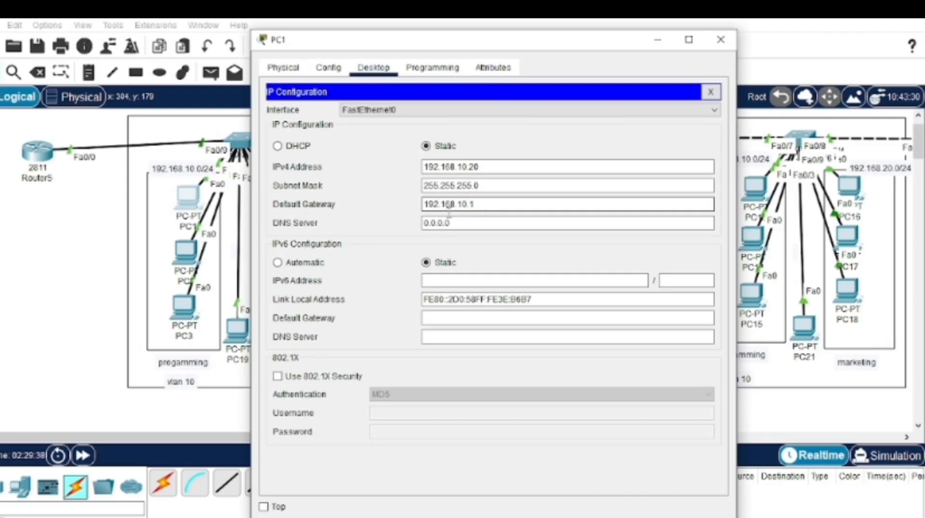
key(ctrl+a)
drag(485, 201, 503, 203)
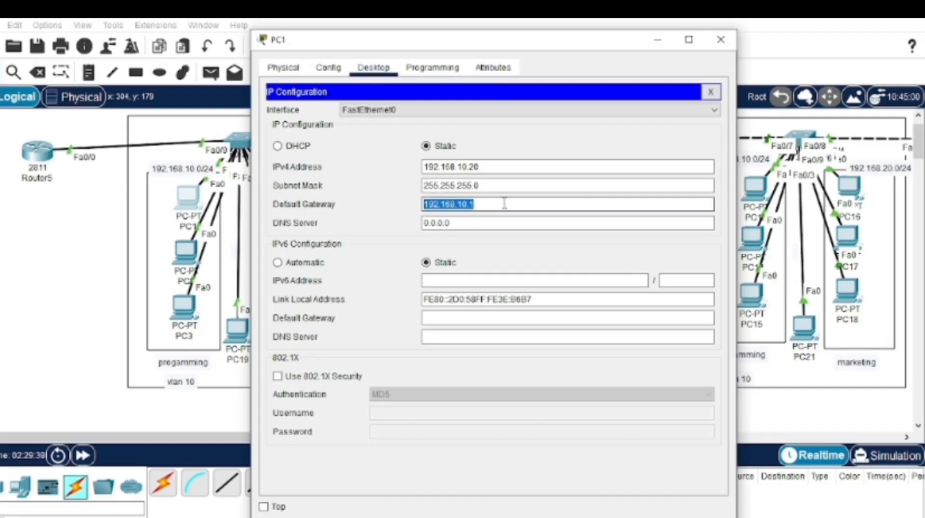
Close PC1's window, set PC2's IPv4 default gateway to 192.168.10.1 and close its window.
click(720, 40)
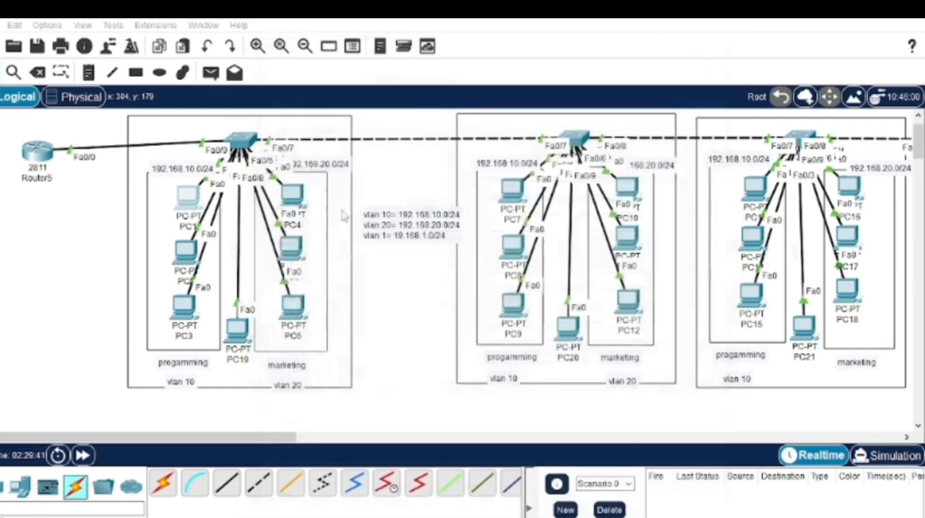
click(187, 257)
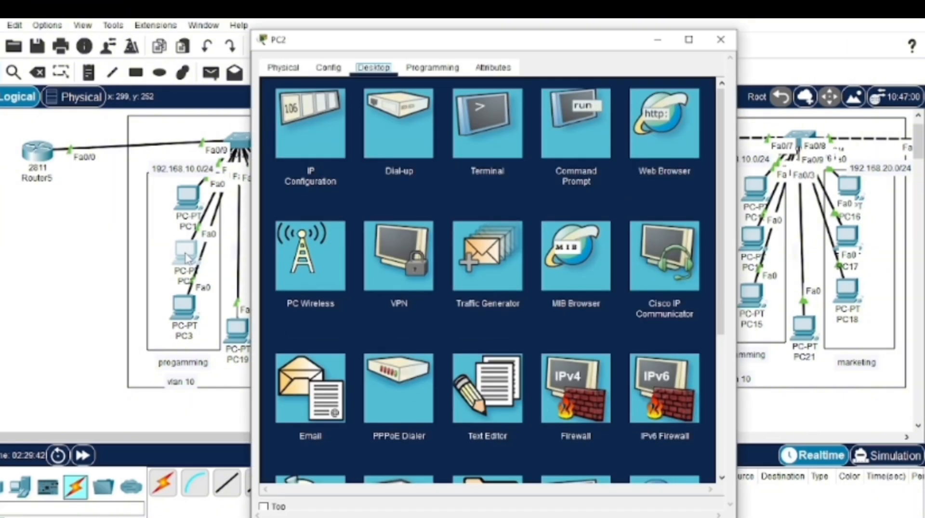
click(317, 127)
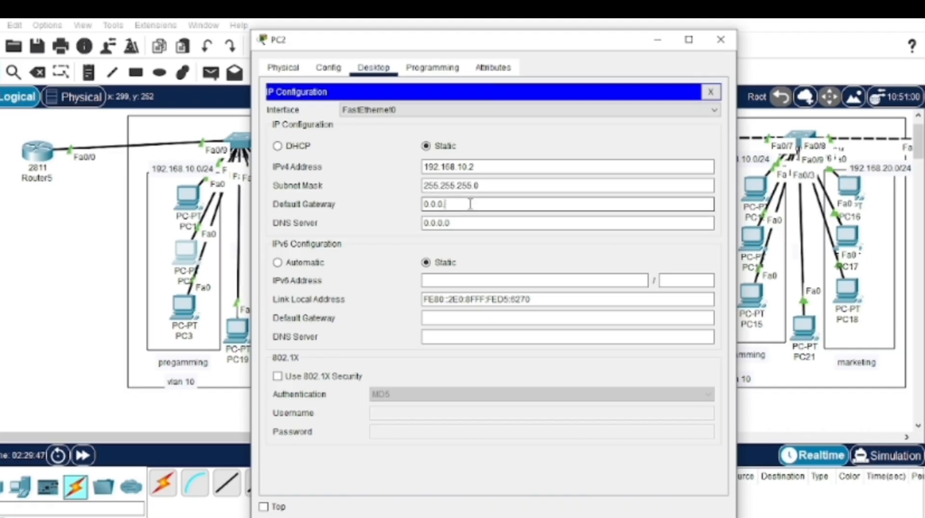
key(BackSpace)
key(BackSpace)
key(BackSpace)
key(BackSpace)
key(BackSpace)
key(BackSpace)
text(192.168.10.1)
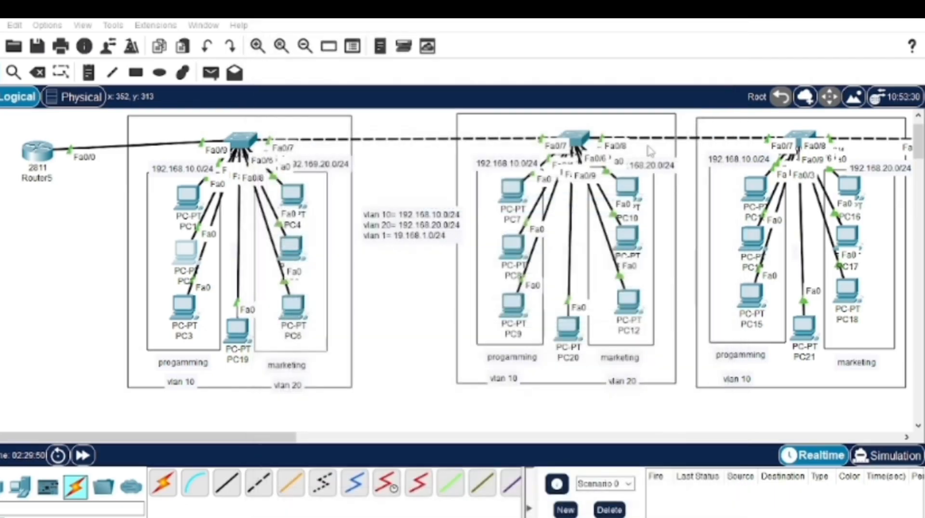
click(729, 45)
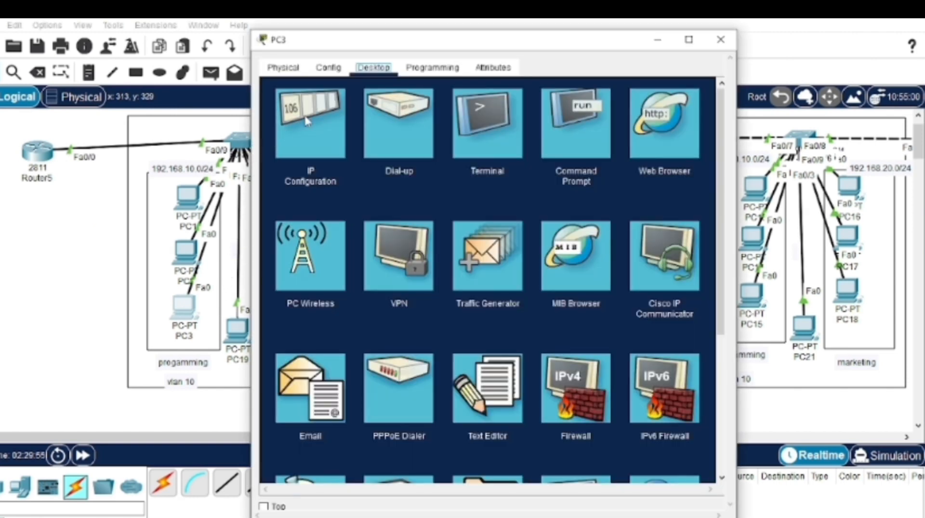
Set PC3's IPv4 default gateway to 192.168.10.1 in its IP configuration and close its window.
click(330, 127)
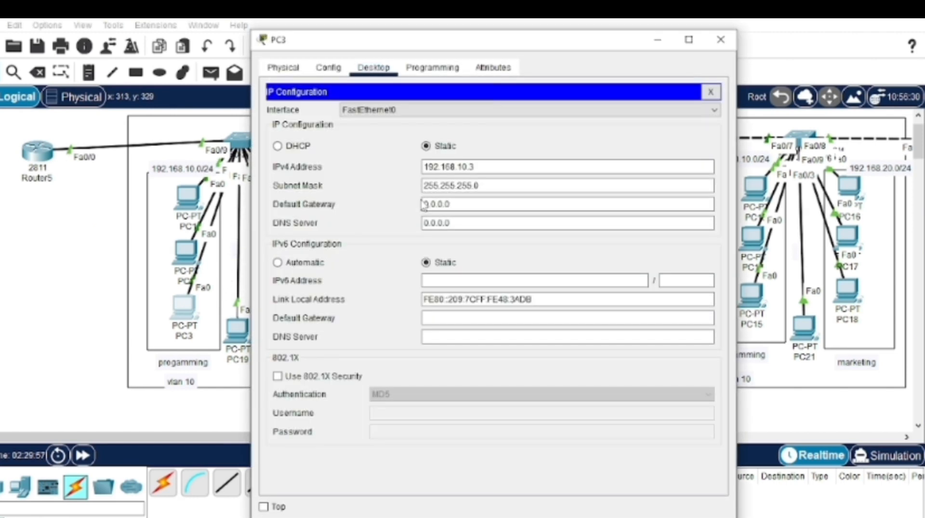
click(451, 206)
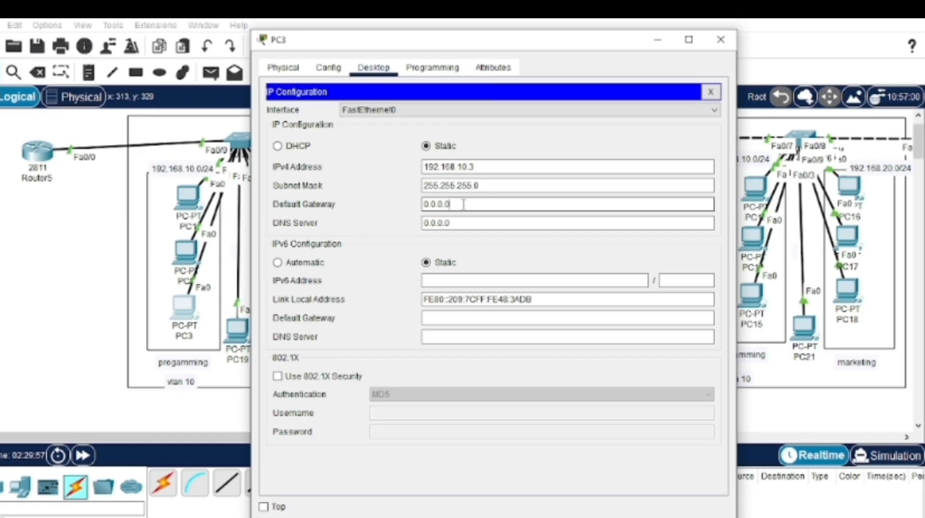
key(BackSpace)
key(BackSpace)
key(BackSpace)
key(BackSpace)
key(BackSpace)
key(BackSpace)
text(192.168.10.1)
click(720, 39)
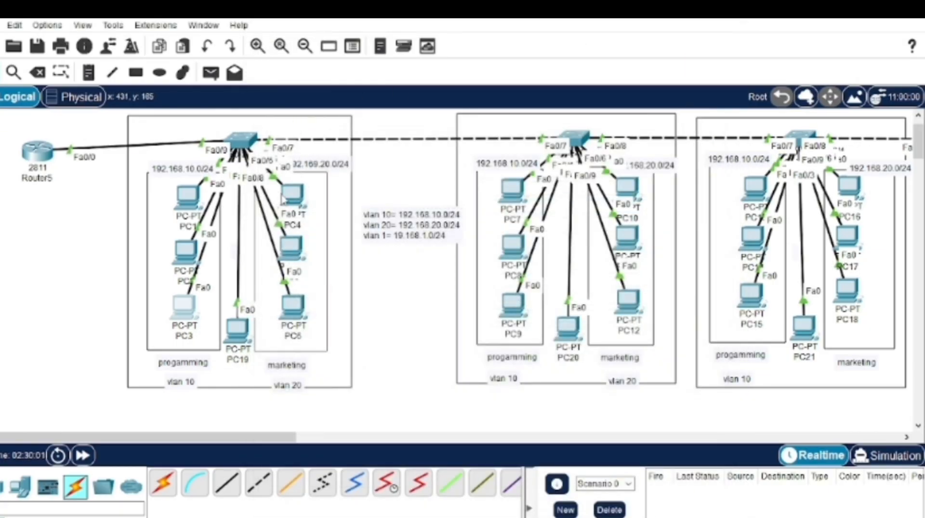
Set PC4's IPv4 default gateway to 192.168.20.1 in its IP configuration and close its window.
click(287, 195)
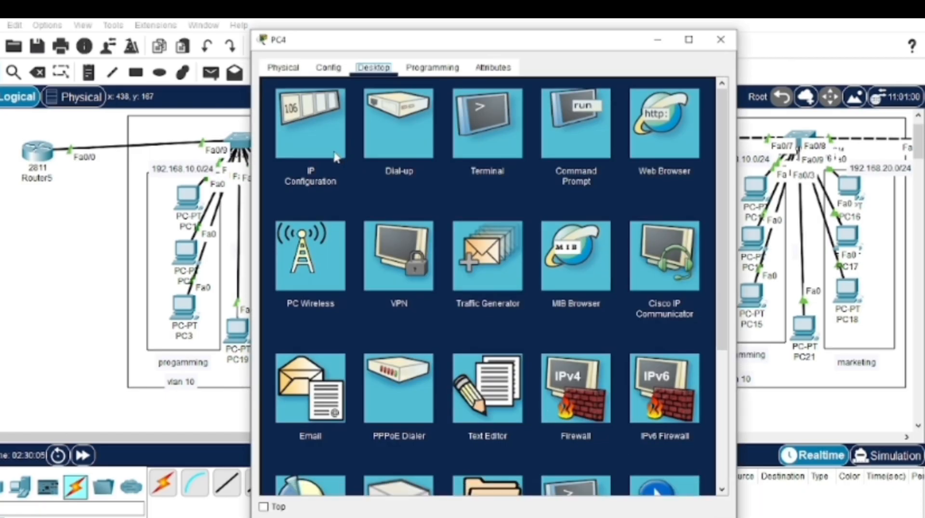
click(343, 162)
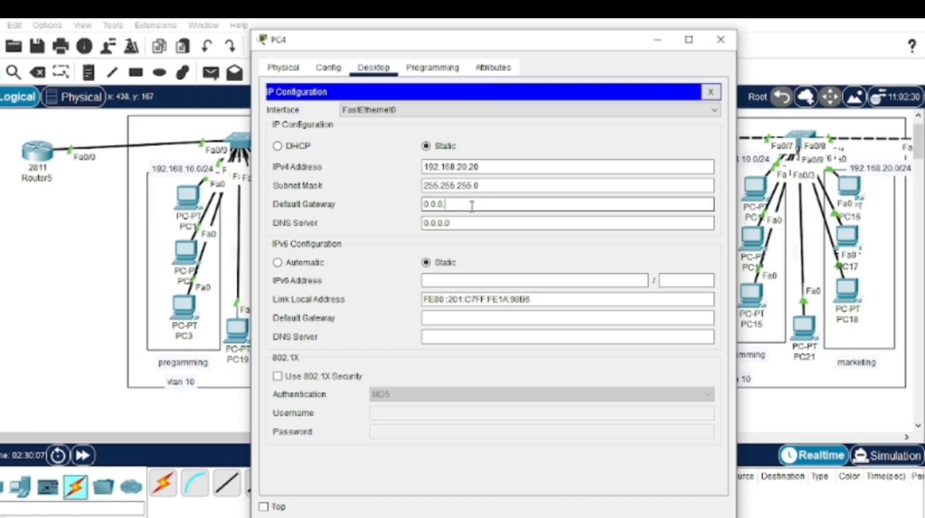
key(BackSpace)
key(BackSpace)
key(BackSpace)
key(BackSpace)
key(BackSpace)
key(BackSpace)
text(192.168.10.12)
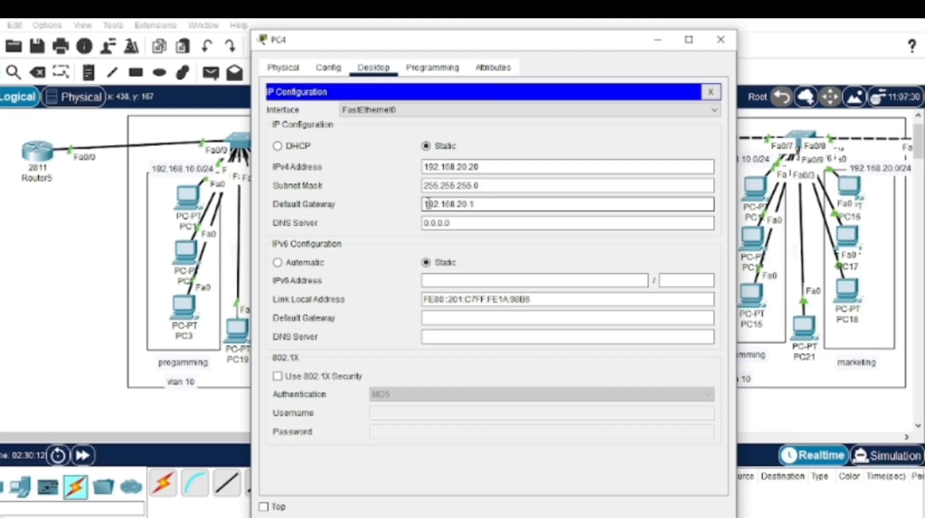
drag(426, 204, 519, 205)
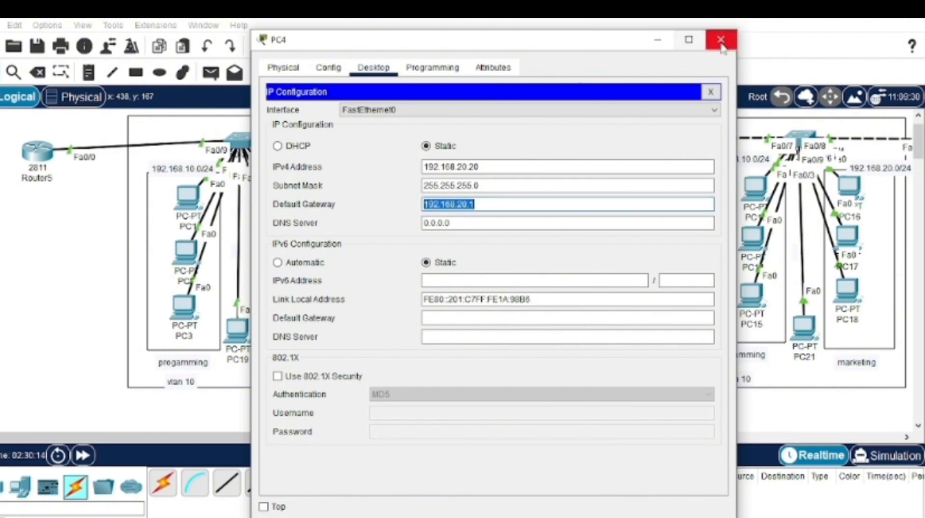
click(721, 40)
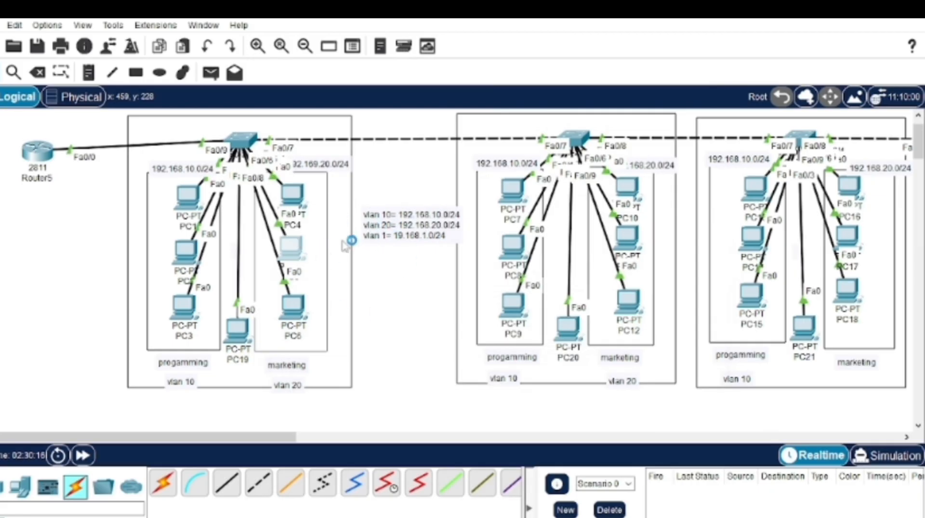
Set PC5's IPv4 default gateway to 192.168.20.1 in its IP configuration and close its window.
click(290, 249)
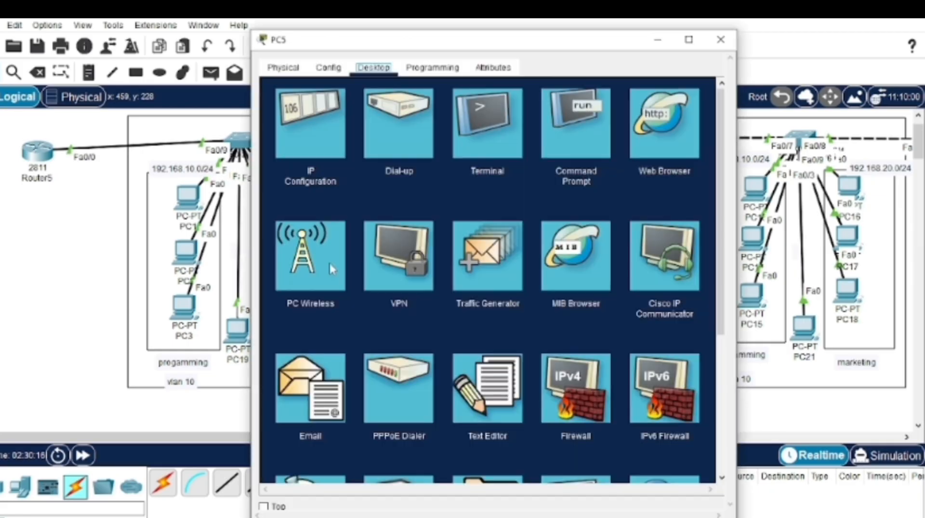
click(302, 122)
click(479, 208)
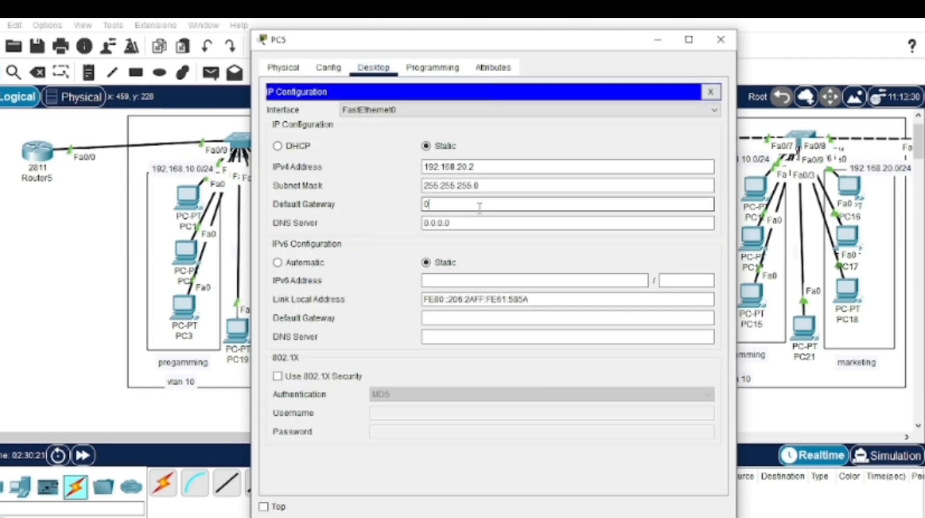
text(192.168.20.1)
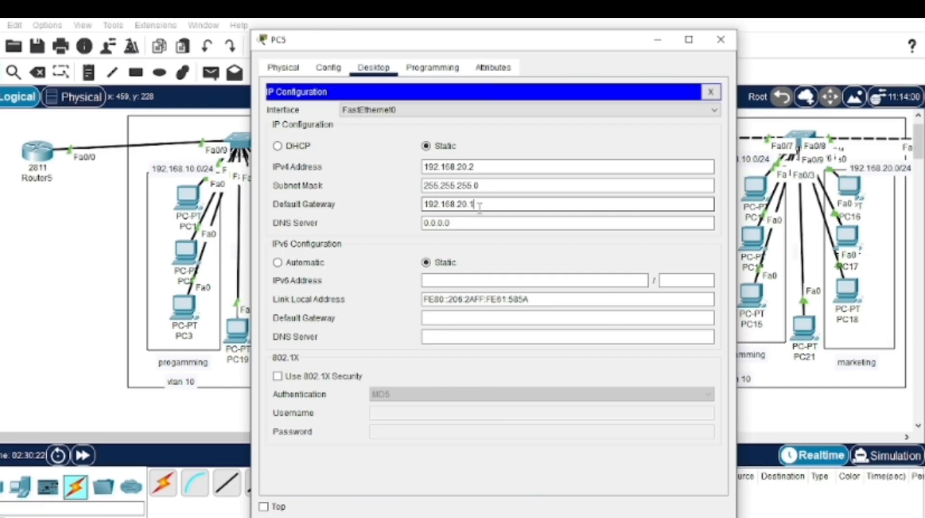
click(720, 44)
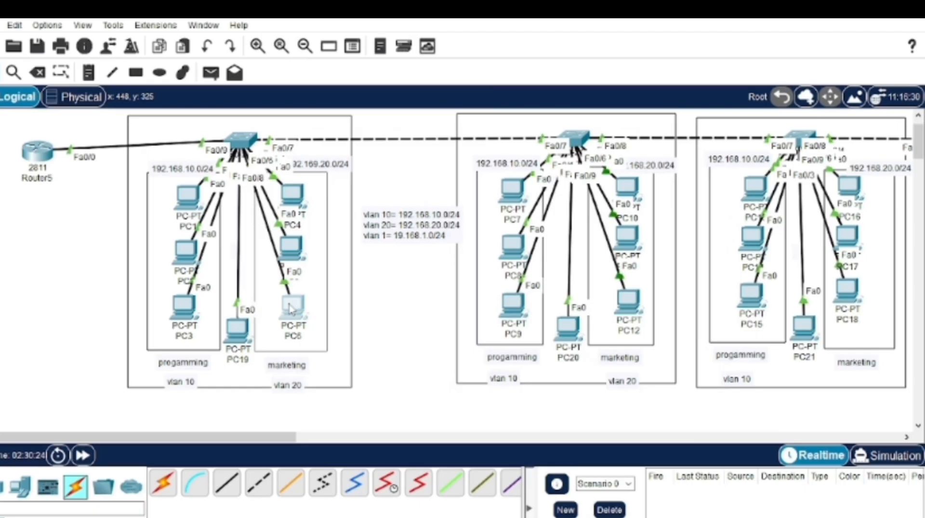
Set PC6's IPv4 default gateway to 192.168.20.1 in its IP configuration and close its window.
click(290, 309)
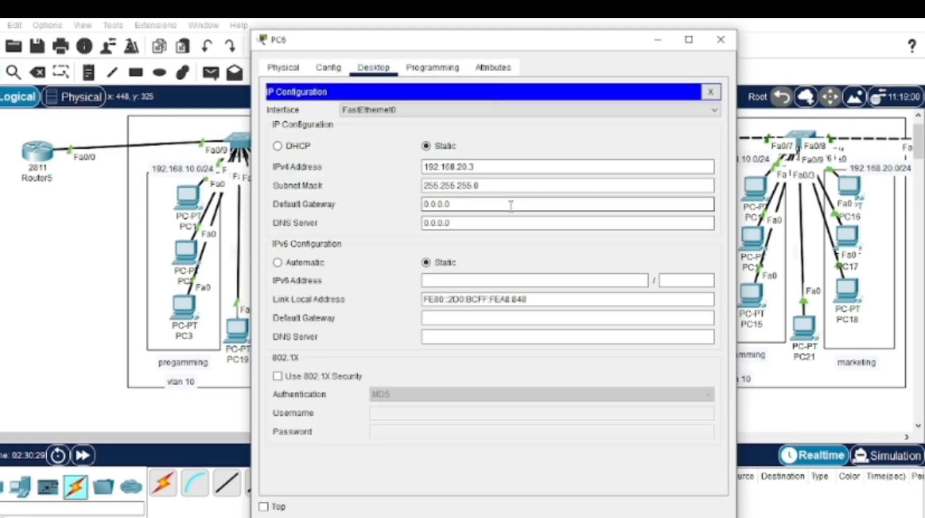
key(BackSpace)
key(BackSpace)
key(BackSpace)
key(BackSpace)
key(BackSpace)
key(BackSpace)
text(192.168.20.1)
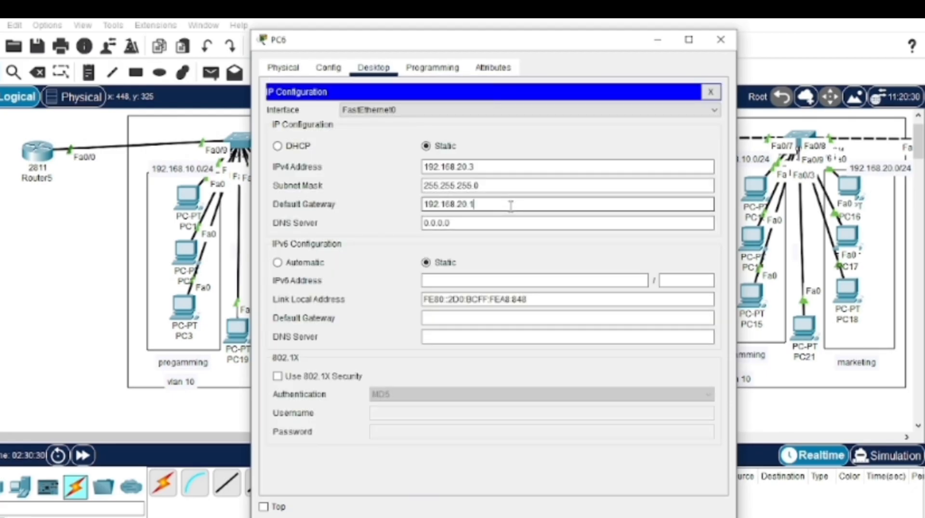
click(721, 40)
Test inter-VLAN connectivity by sending simple PDUs from PC1 to PC5, PC2 to PC4 and PC3 to PC6.
click(211, 73)
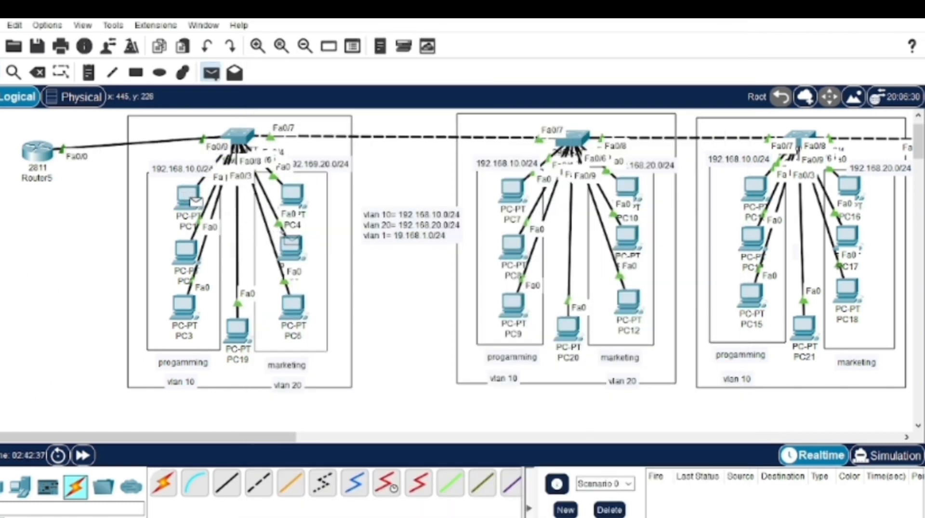
click(291, 245)
click(212, 73)
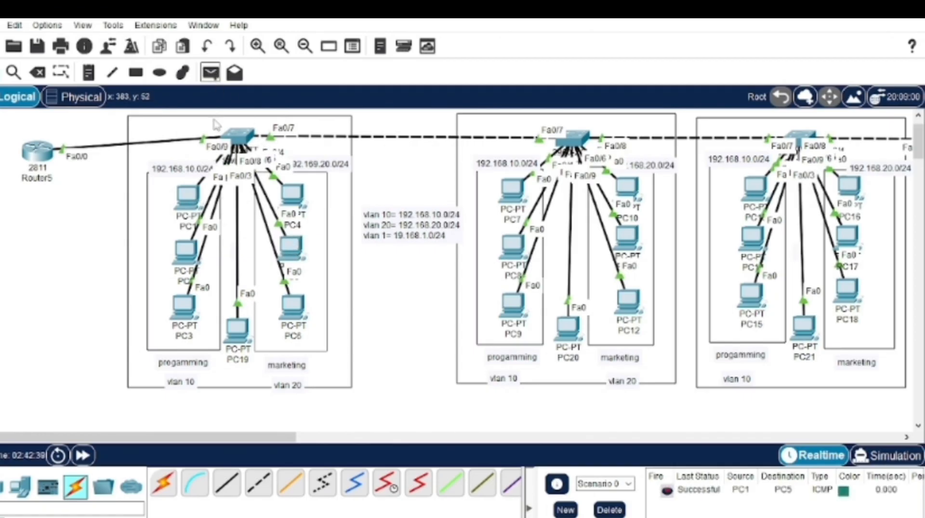
click(184, 250)
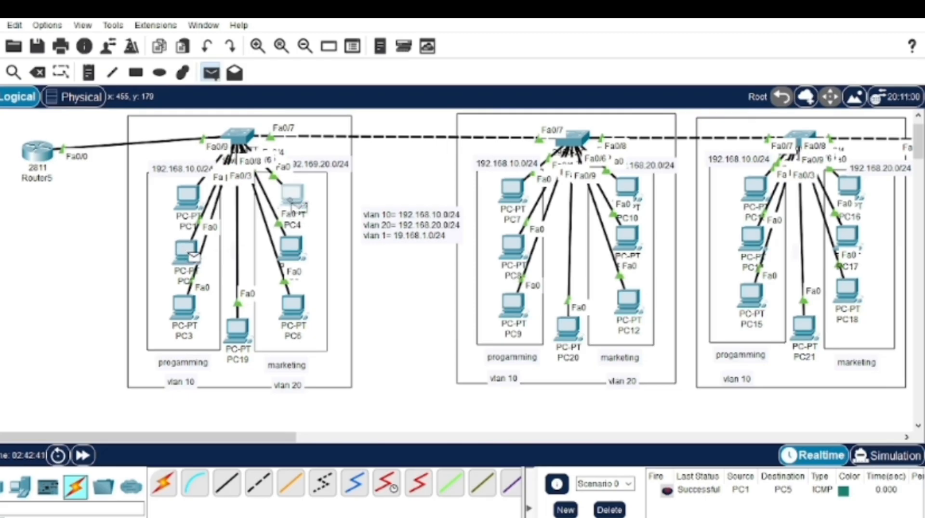
click(292, 203)
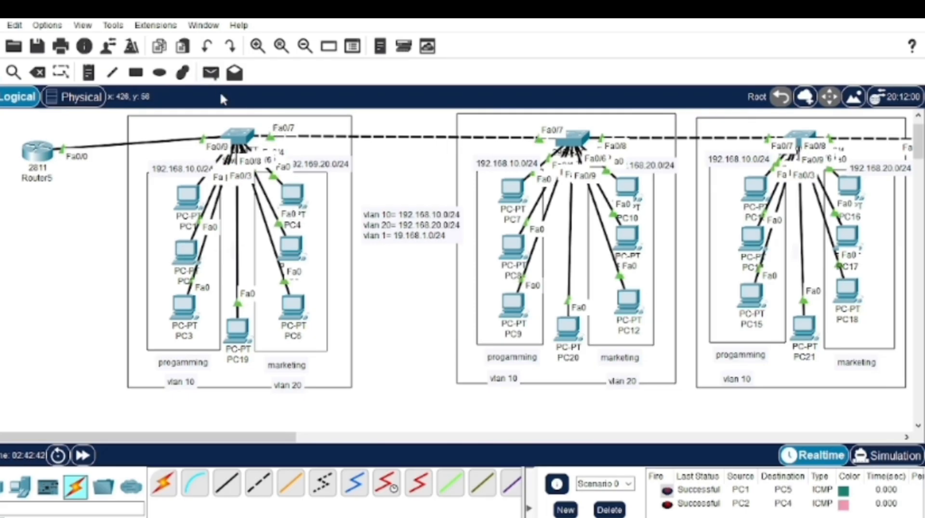
click(214, 78)
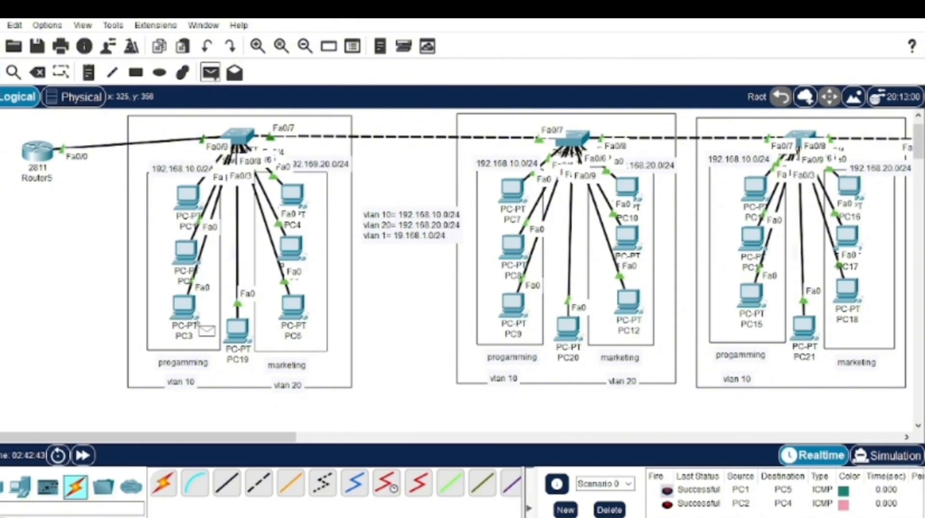
click(185, 307)
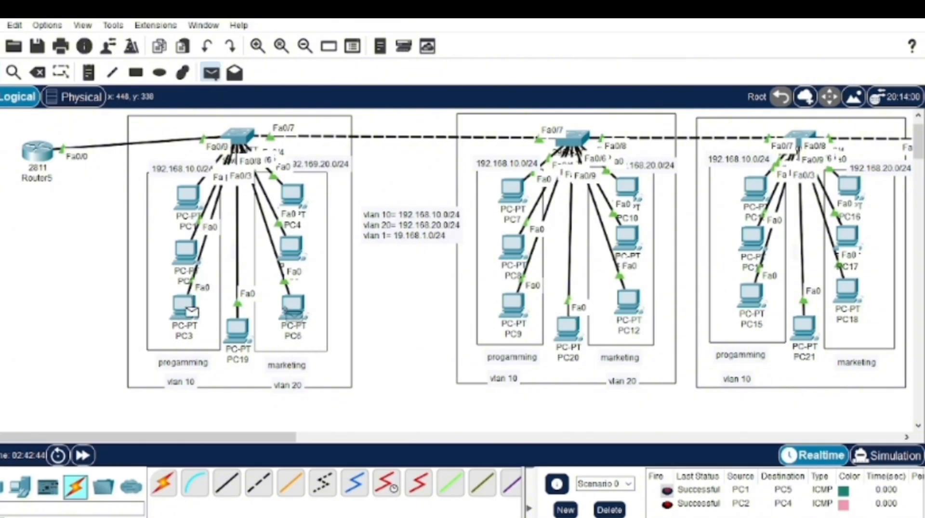
click(291, 316)
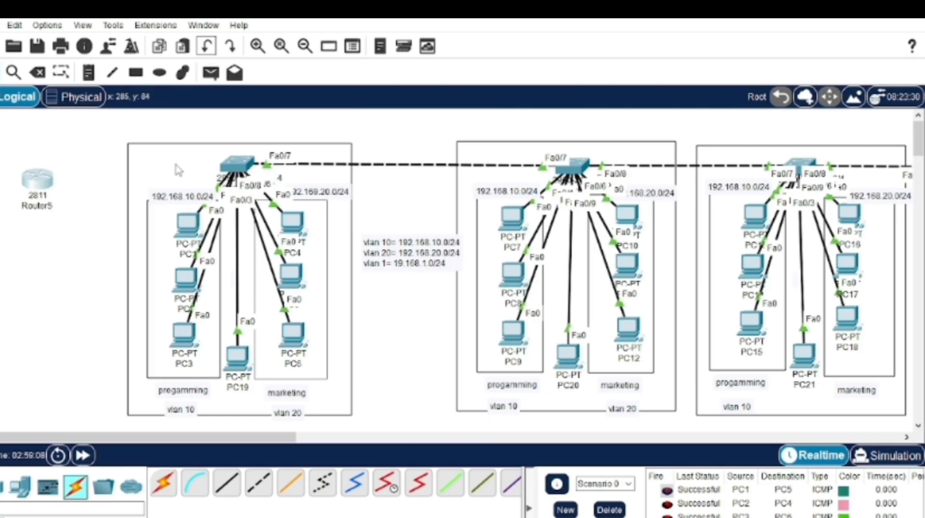
Redo the router-to-switch connection and create a DHCP pool named vlan10 from Router5's global configuration mode.
click(229, 46)
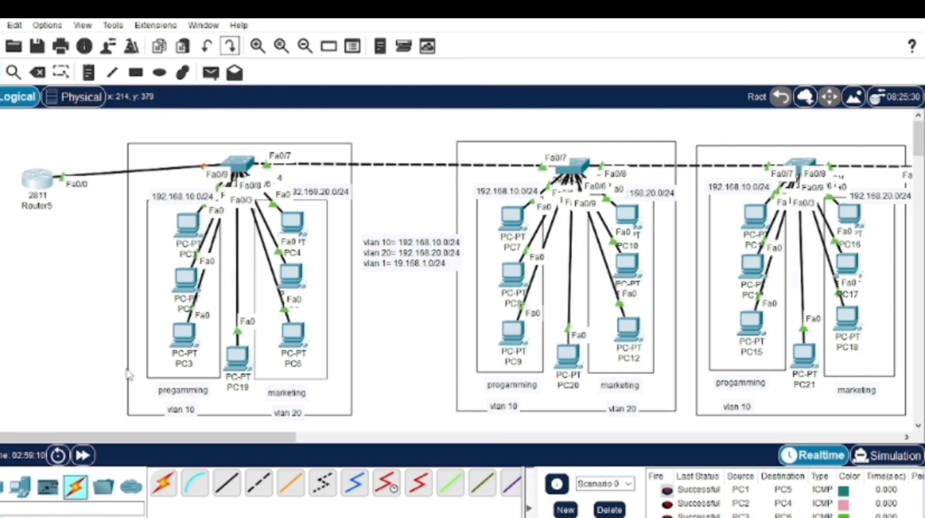
click(36, 182)
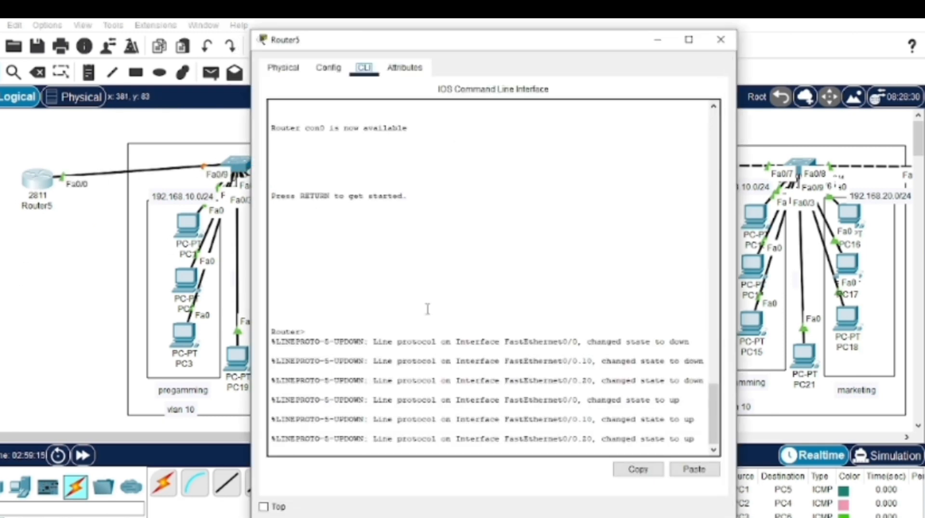
click(700, 439)
key(Return)
key(Return)
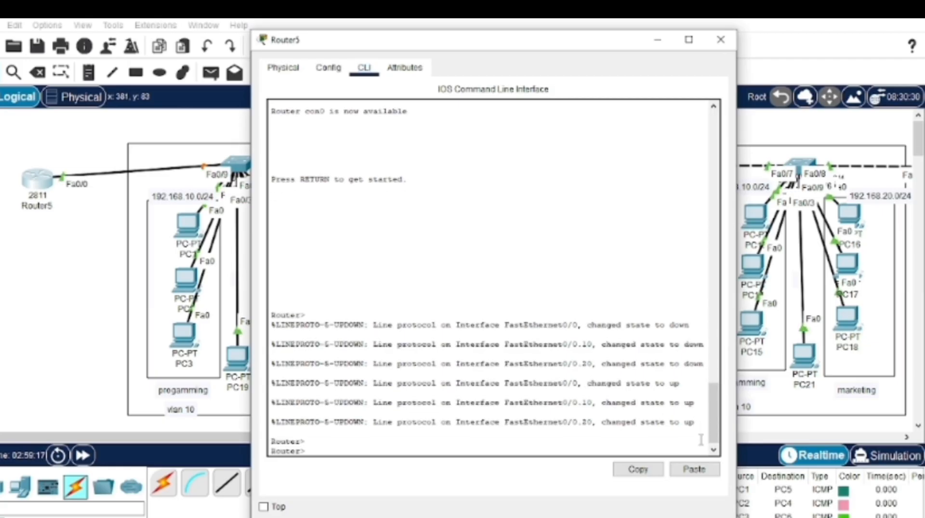
text(en)
key(Return)
text(conf t)
key(Return)
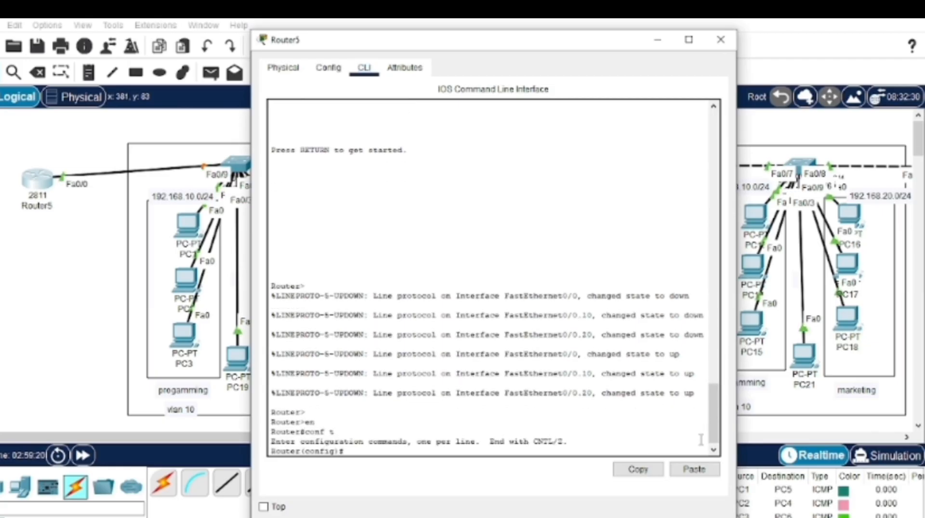
text(ip dhcp pool vlan10)
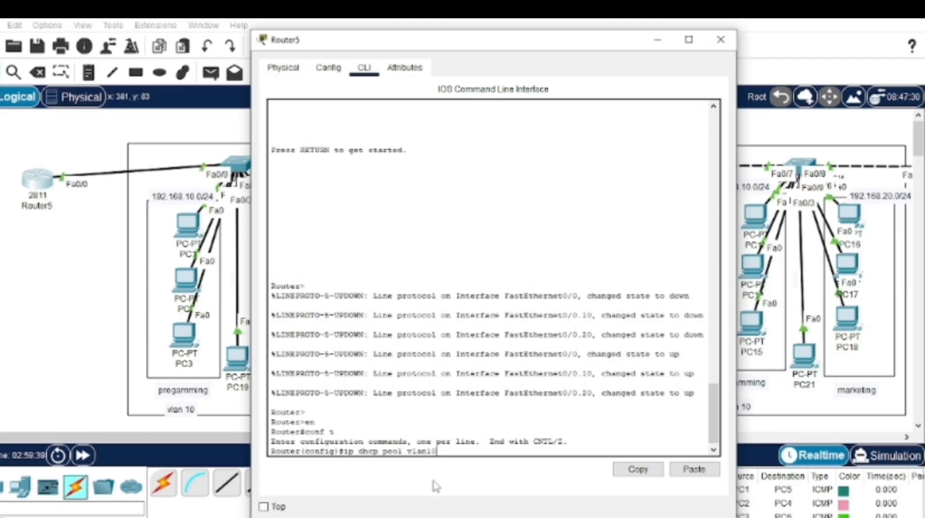
key(Return)
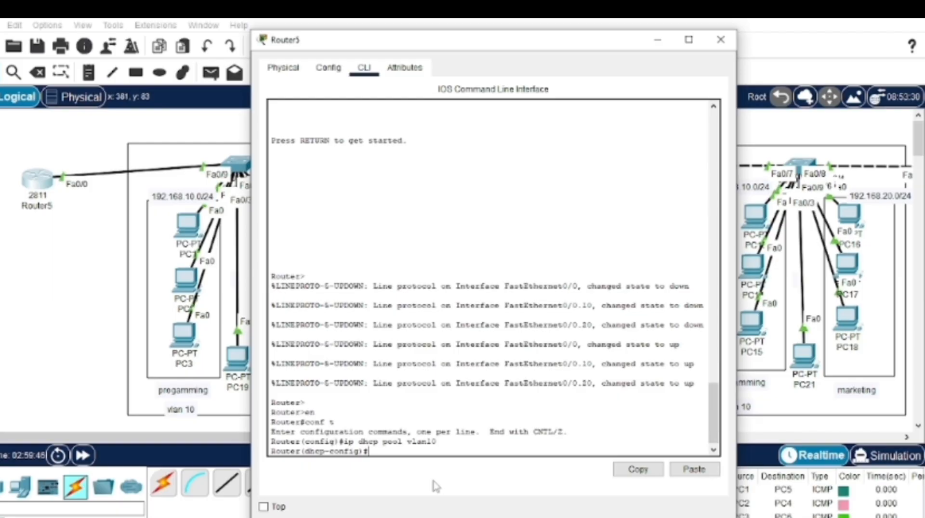
Try to assign network 192.168.10.0 with mask 255.255.255.0 to the vlan10 DHCP pool using the ip network command.
text(p network 192.168..10.0)
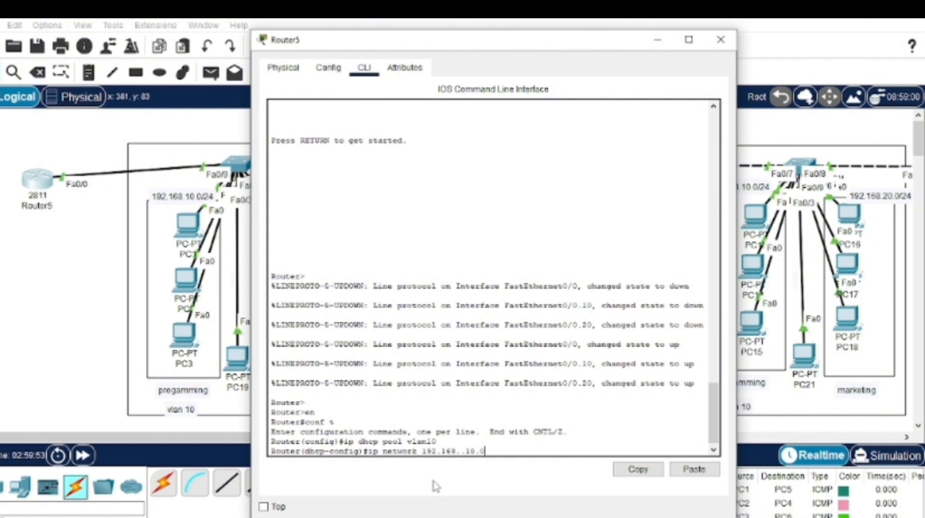
key(BackSpace)
key(BackSpace)
key(BackSpace)
key(BackSpace)
key(BackSpace)
text(10.0 255.255.255)
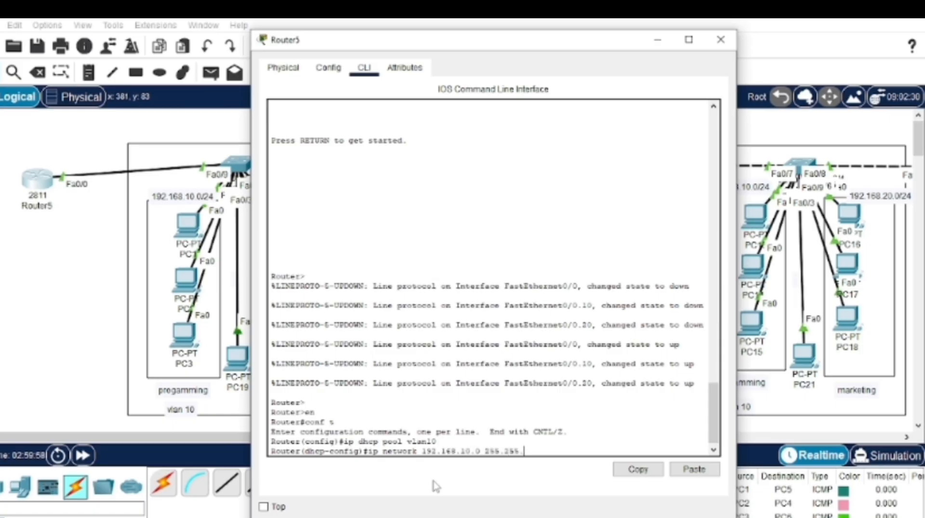
text(.0)
key(Return)
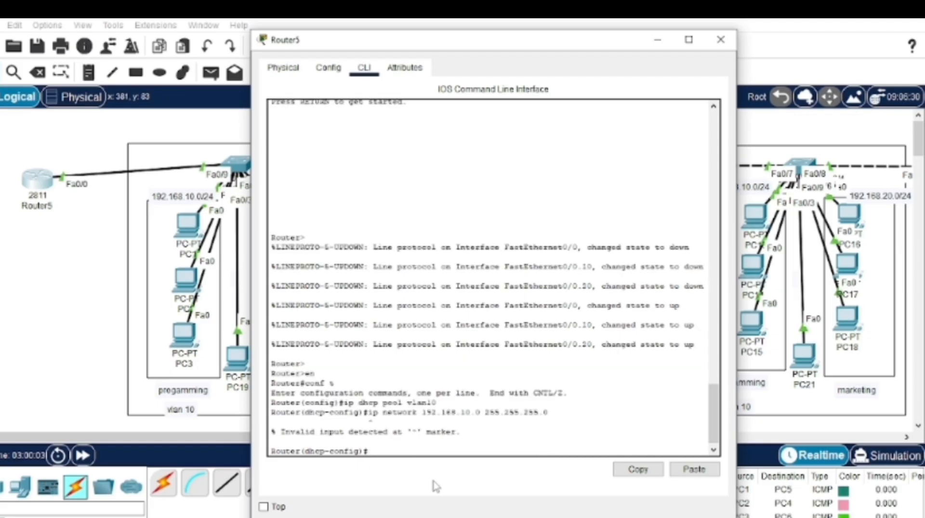
Assign network 192.168.10.0 with mask 255.255.255.0 and default router 192.168.10.1 to the vlan10 DHCP pool.
text(network 192)
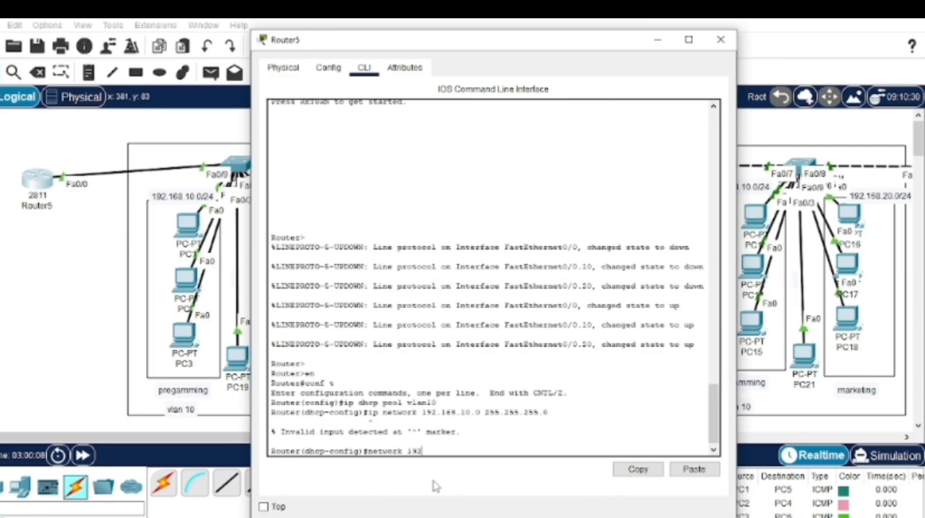
text(.168.10.0 2)
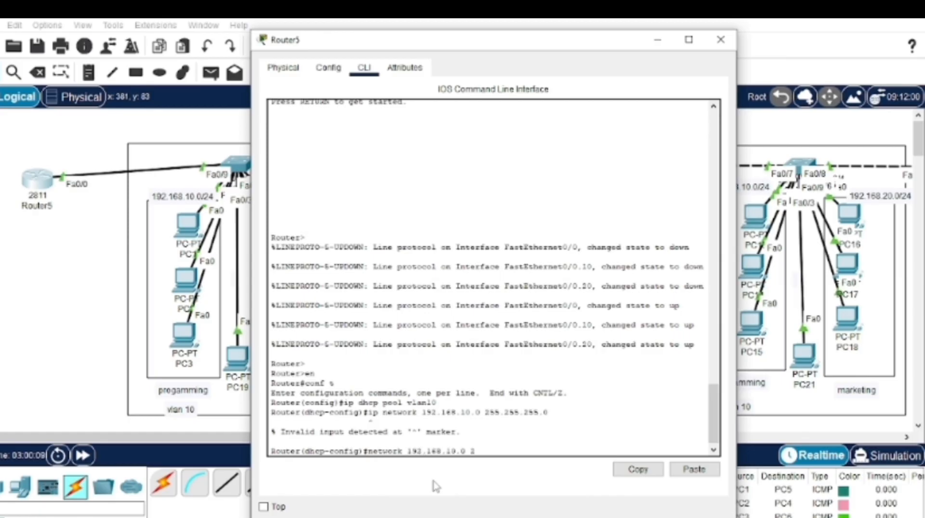
text(55.255.255.0)
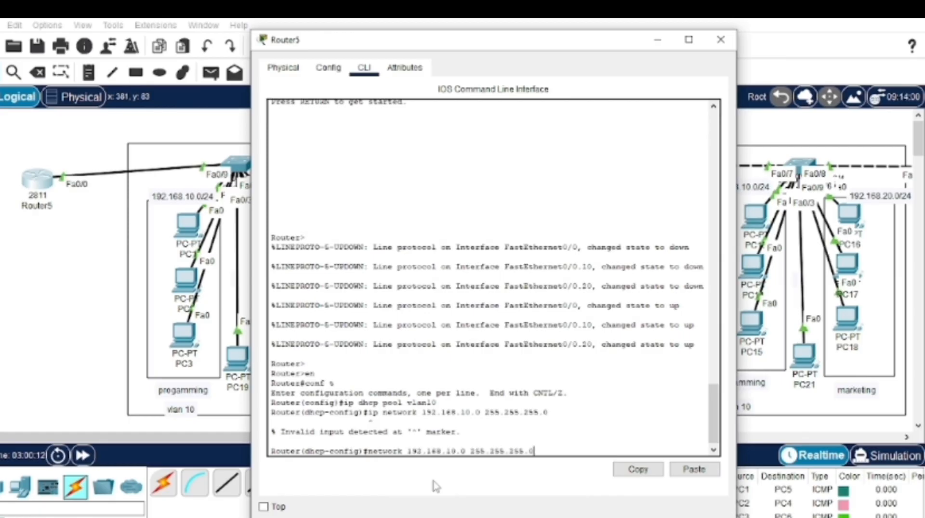
key(Return)
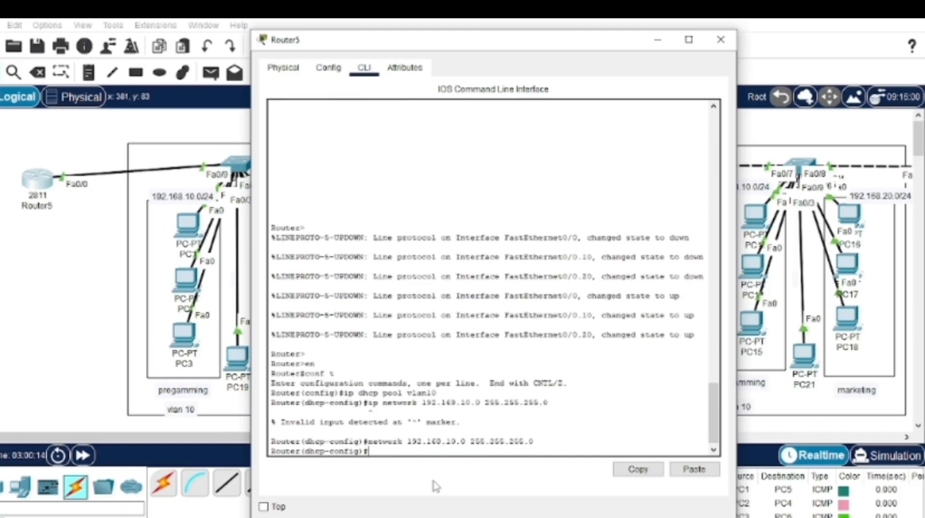
text(default-router 192)
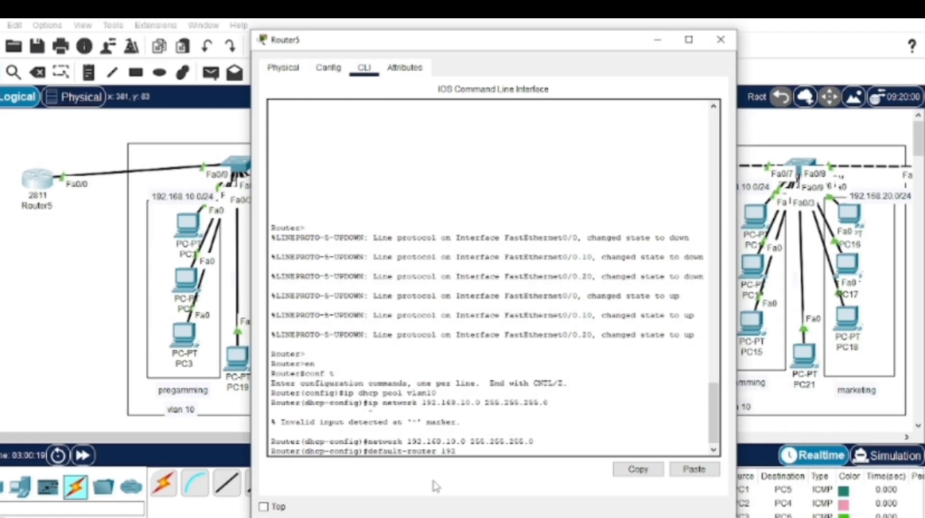
text(.168.10.1)
key(Return)
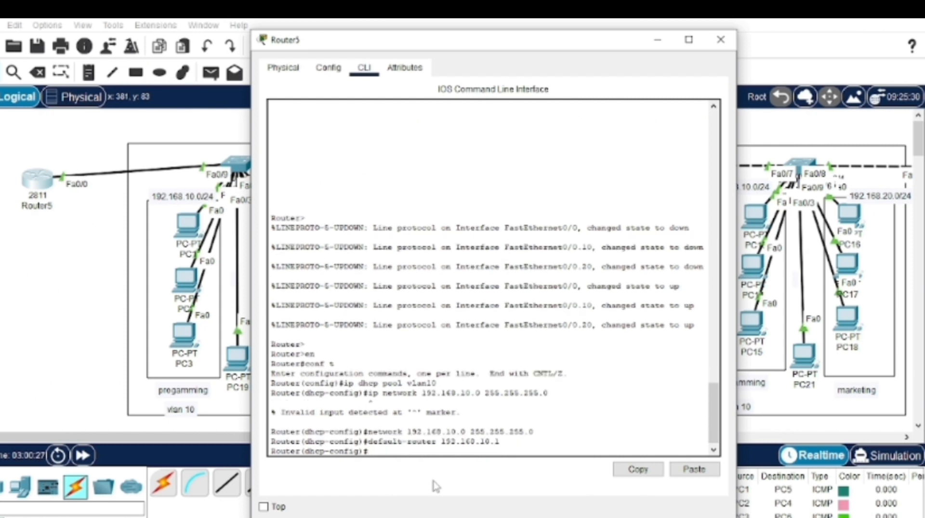
Try to set the vlan10 pool's DNS server to 8.8.8.8.8.
text(dns-server 8.8.8.8)
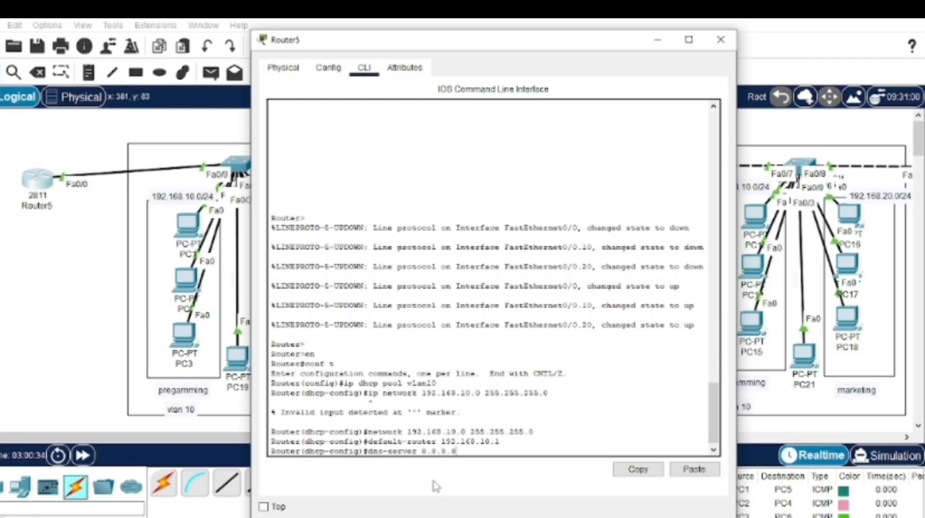
text(88)
key(Return)
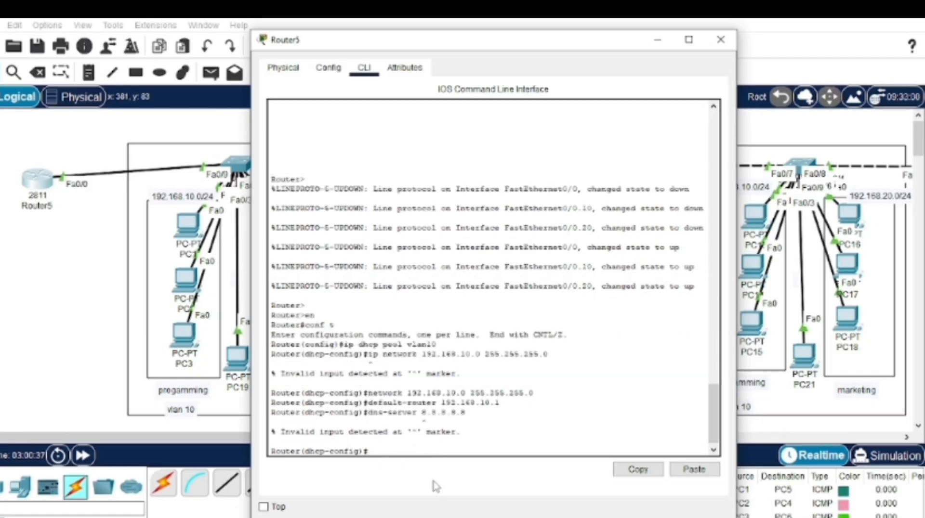
Set the vlan10 pool's DNS server to 8.8.8.8 and return to global configuration mode.
text(dns-server)
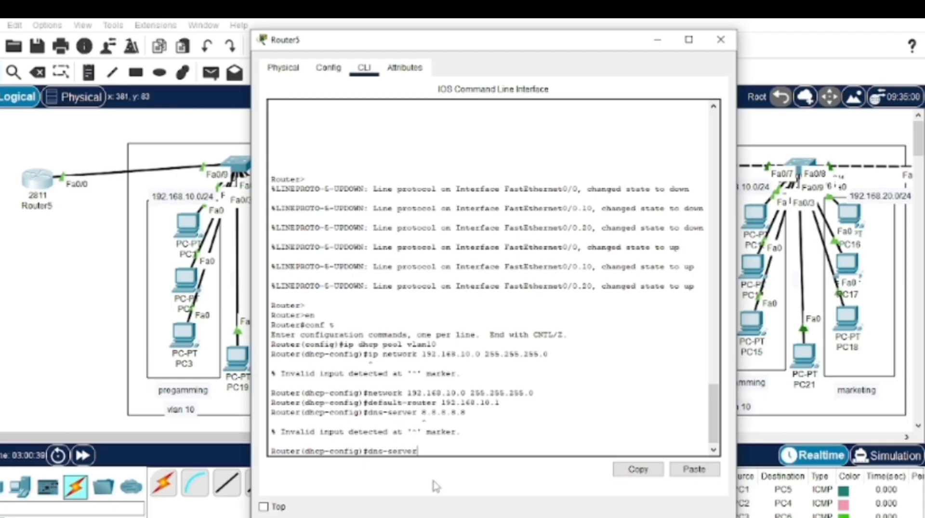
text( 8.8.8.8)
key(Return)
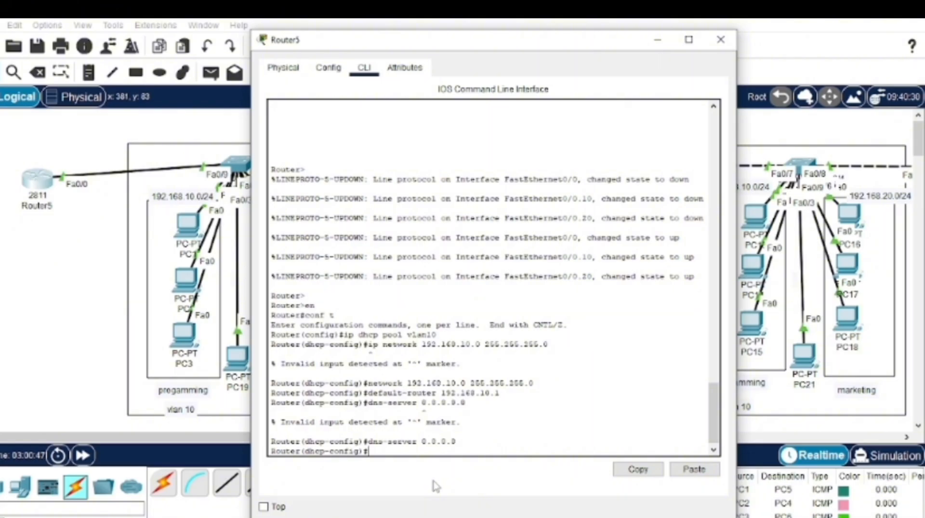
text(rx)
key(Return)
key(Return)
text(ex)
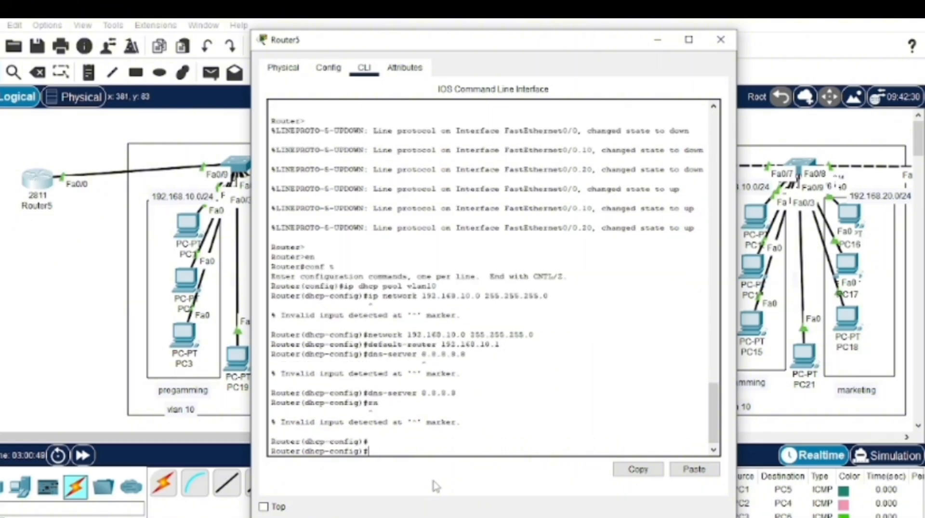
key(Return)
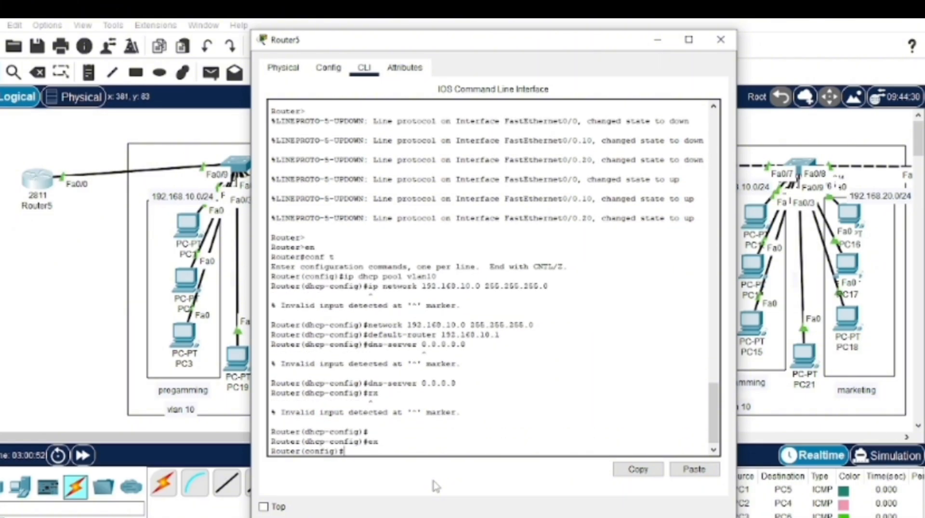
Create a DHCP pool named vlan20 and assign it network 192.168.20.0 with mask 255.255.255.0.
text(ip dhcp pool vlan)
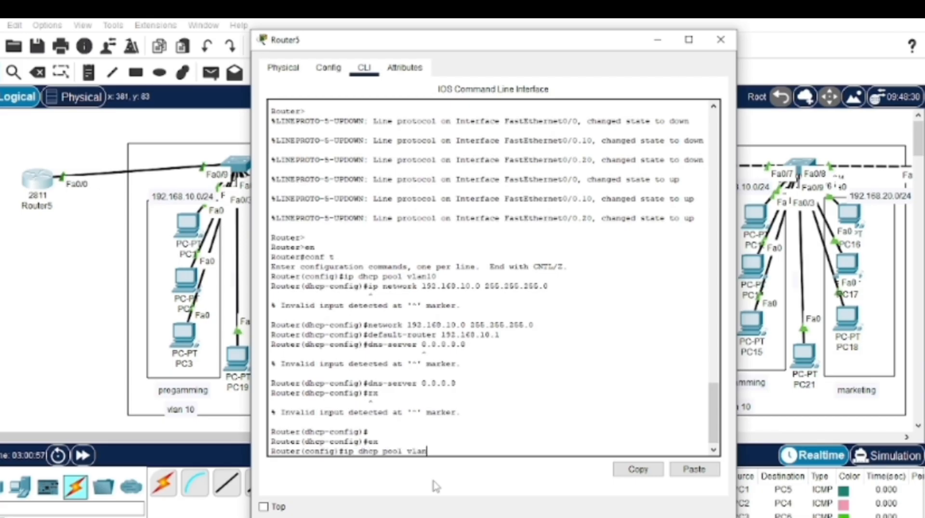
text(20)
key(Return)
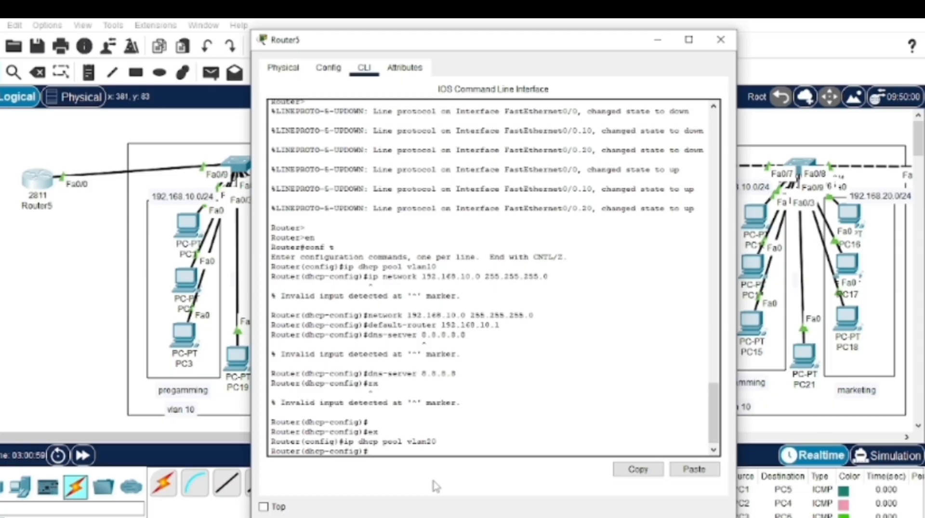
text(network 192.168.2)
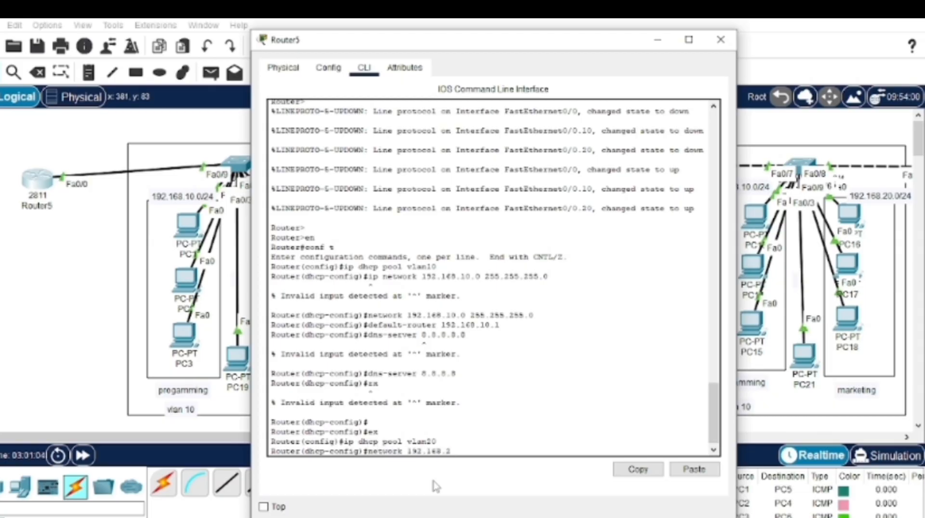
text(0.0 255.255.255.0)
key(Return)
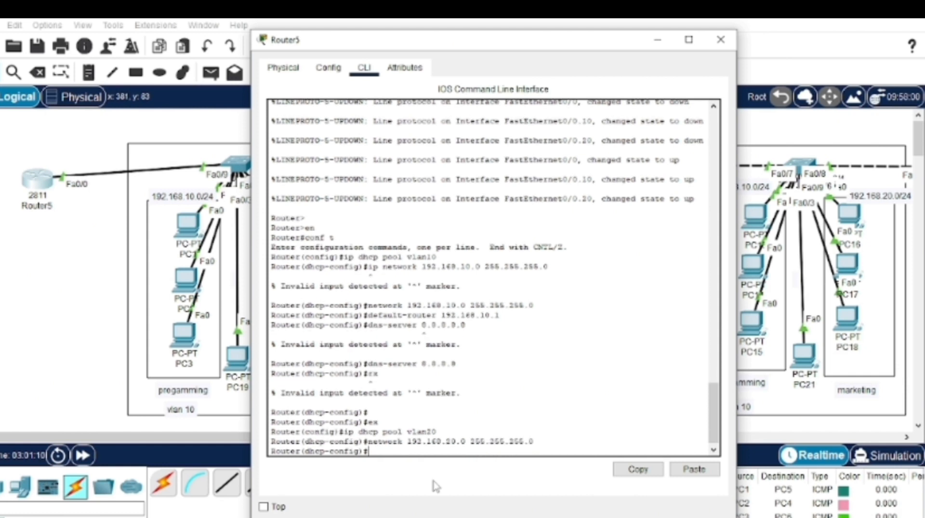
Give the vlan20 pool default router 192.168.20.1 and DNS server 8.8.8.8, and return to global configuration mode.
text(default-router)
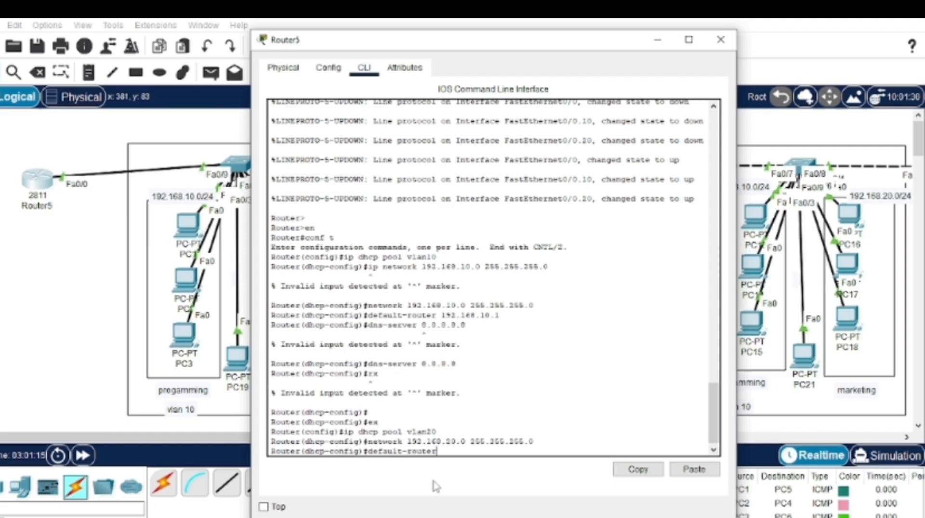
text( 192.168.20.1)
key(Return)
text(dhcp-config)#d)
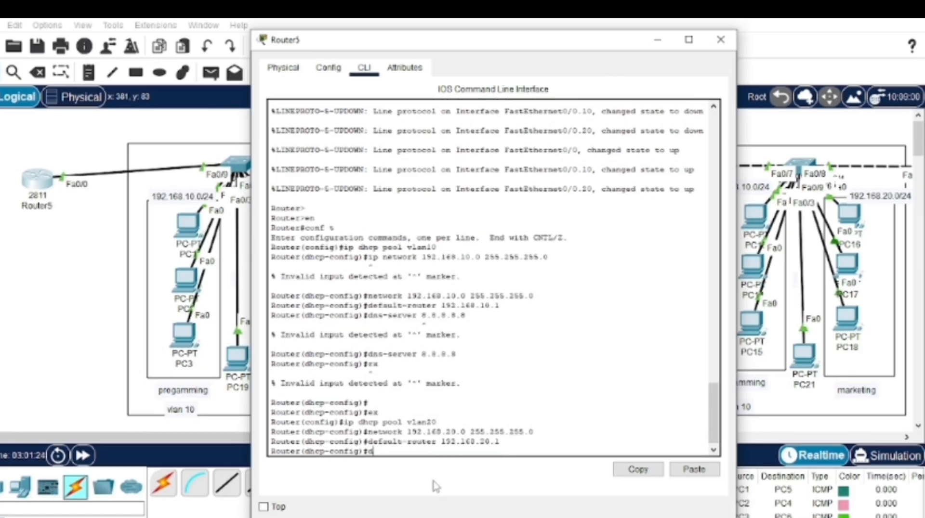
text(ns )
text(server)
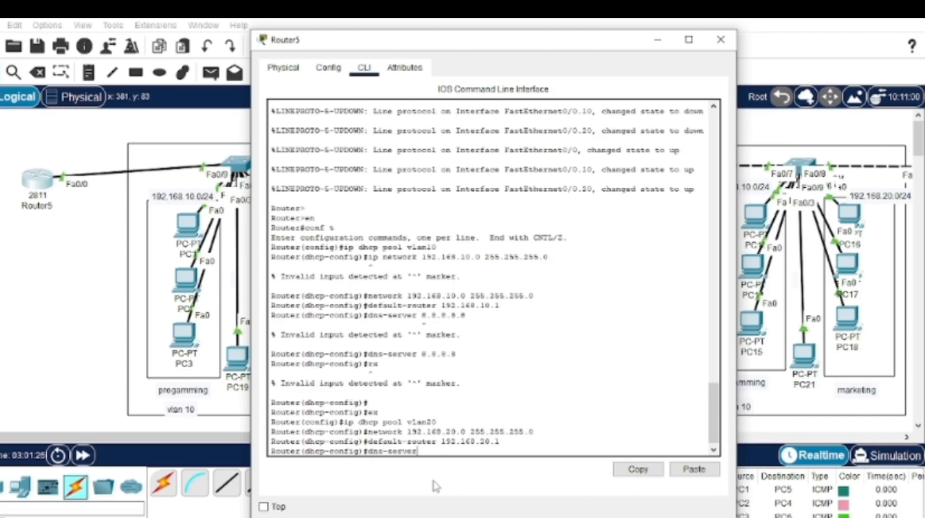
text( 8.8.8.8)
key(Return)
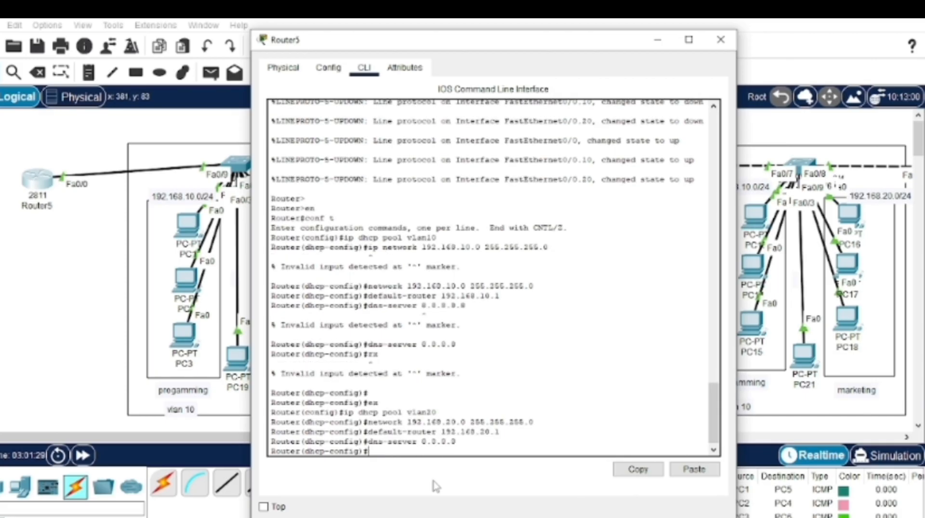
text(rx)
key(Return)
key(Return)
text(ex)
key(Return)
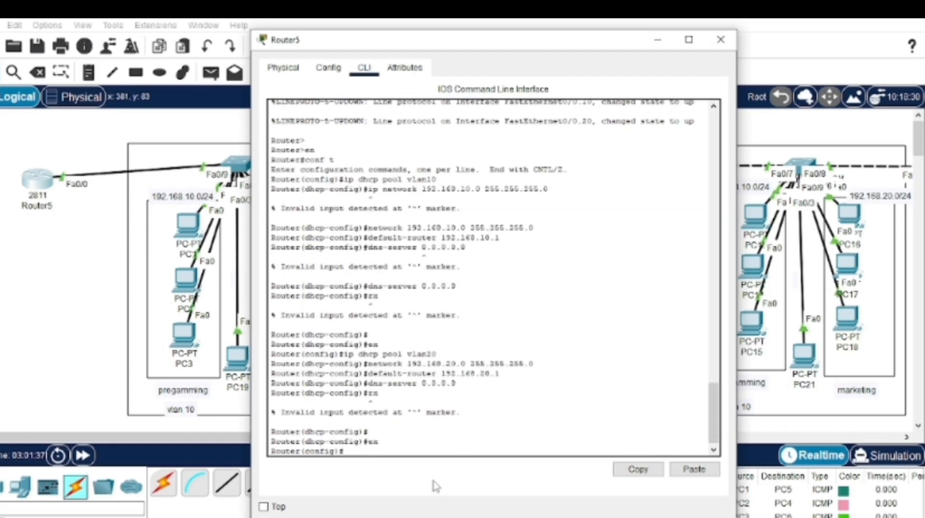
Create a DHCP pool named vlan1 and assign it network 192.168.1.0 with mask 255.255.255.0.
text(ip dhcp pool vlan1)
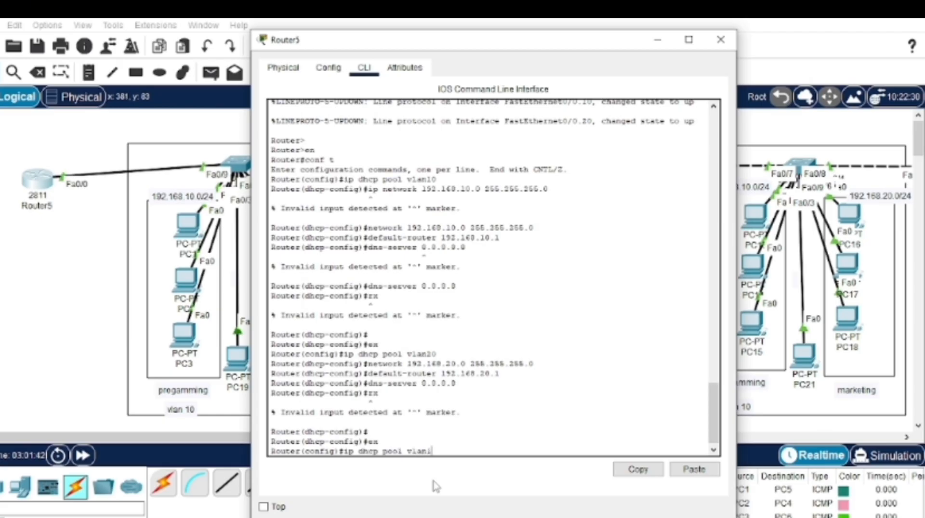
key(Return)
text(net)
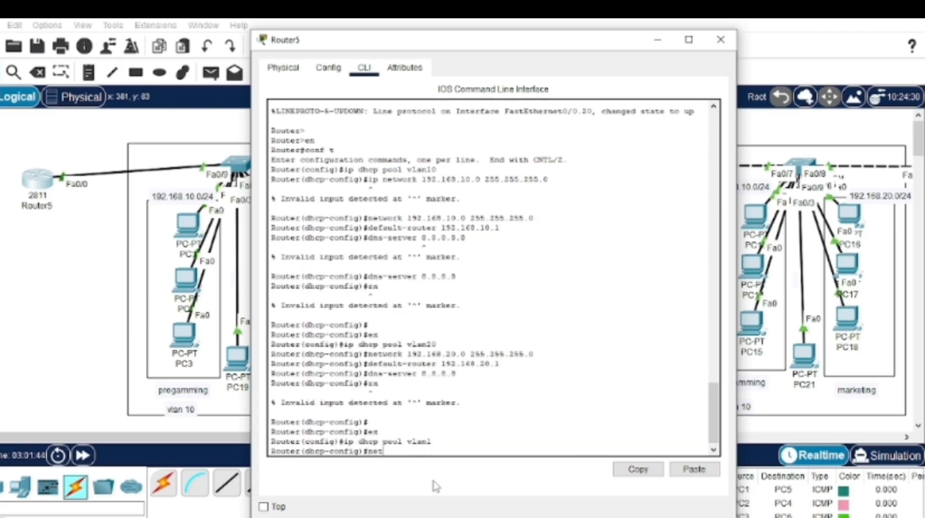
text(work 192.1)
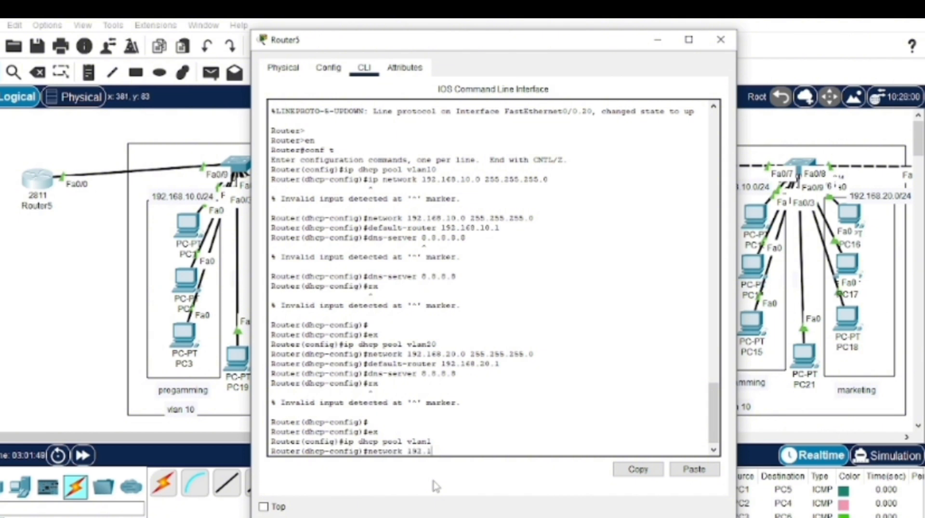
text(68.1.0 255.255.255)
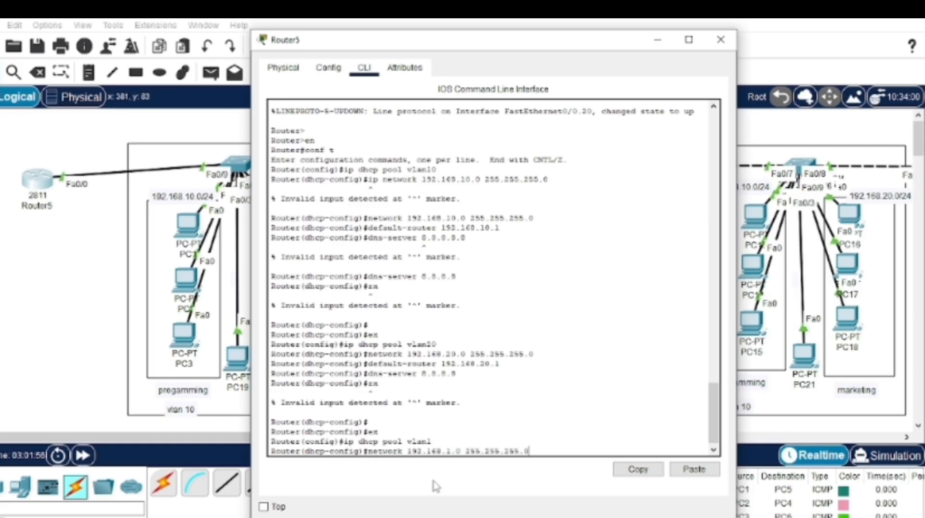
text(.0)
key(Return)
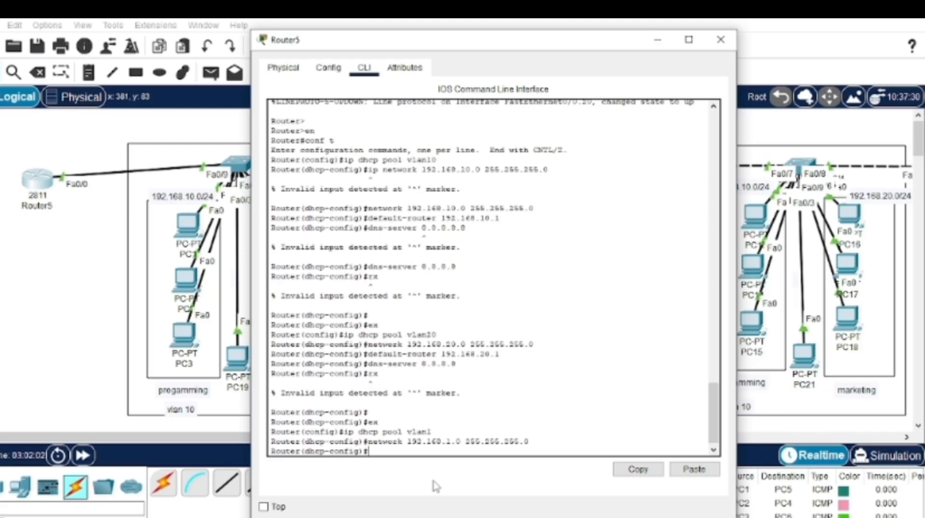
Give the vlan1 pool default router 192.168.1.1 and DNS server 8.8.8.8, and close Router5's window.
text(default-router)
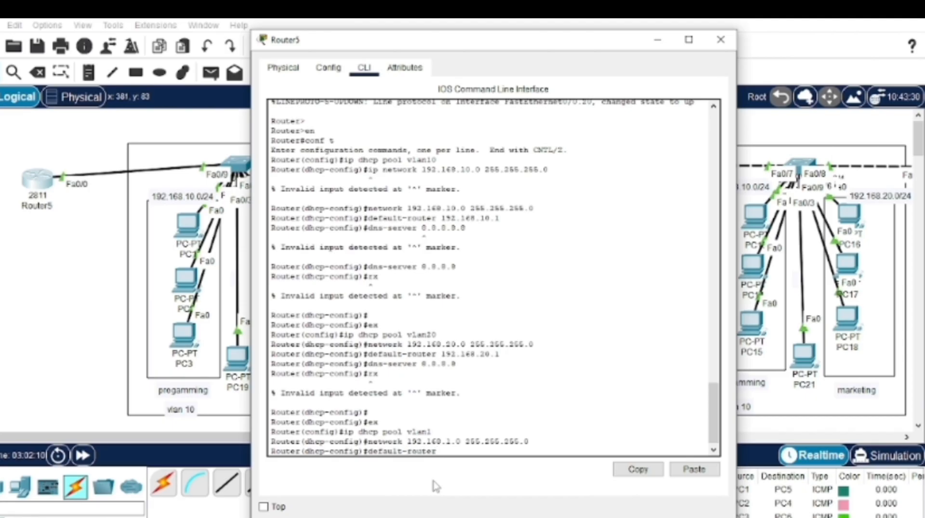
text( 192.168.1.1)
key(Return)
text(dns-s)
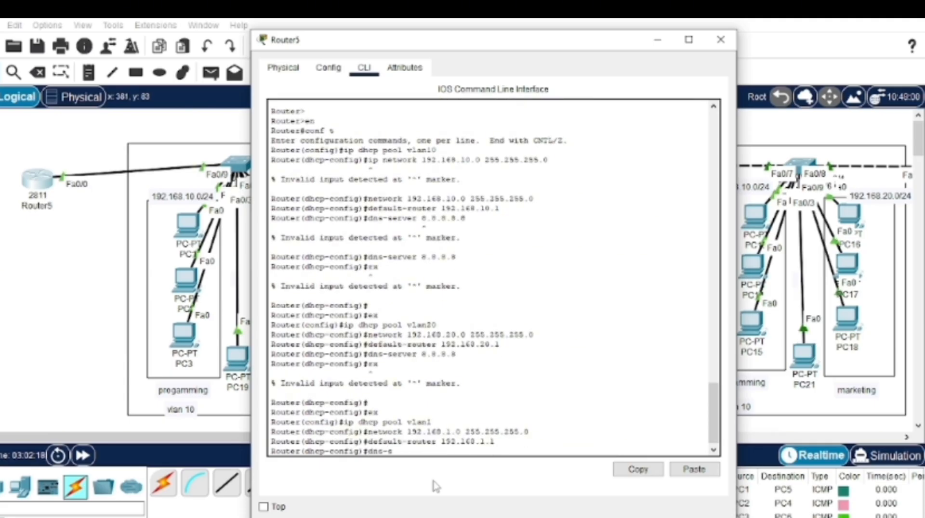
text(erver 8.8.8)
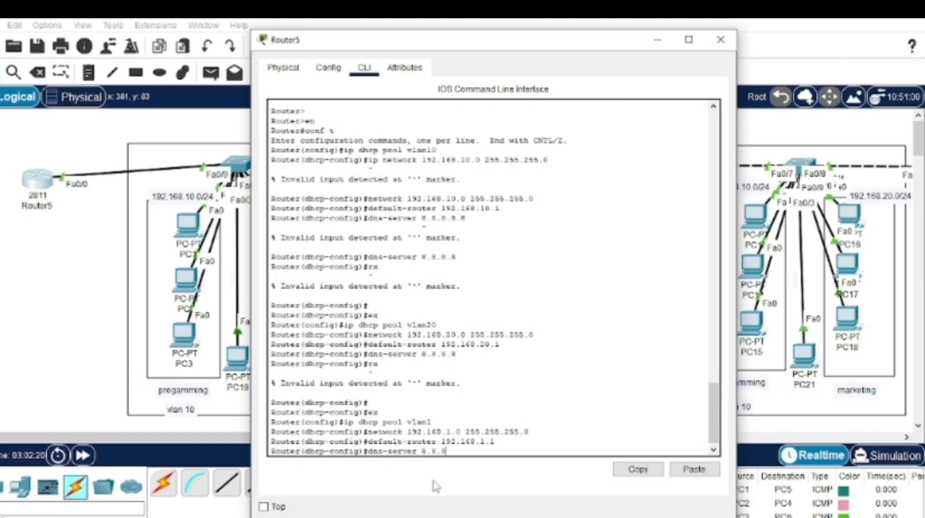
text(.8)
key(Return)
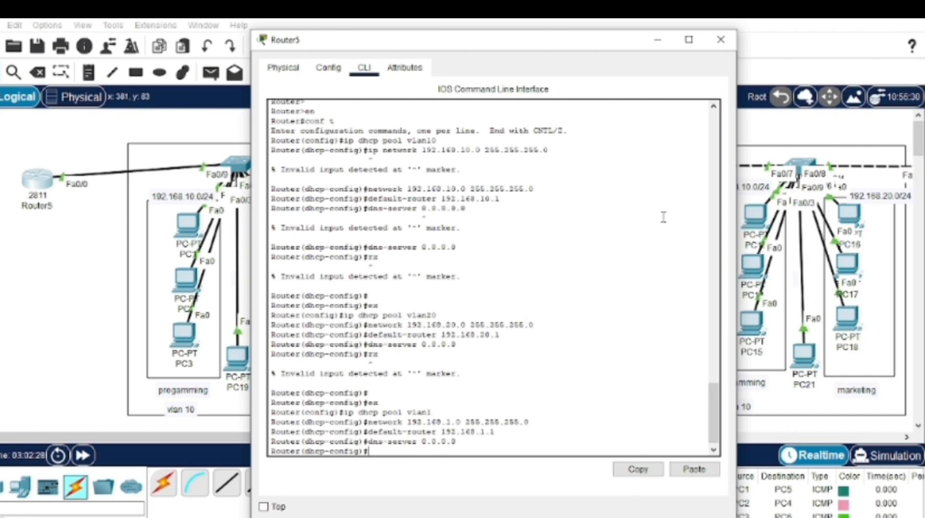
click(720, 40)
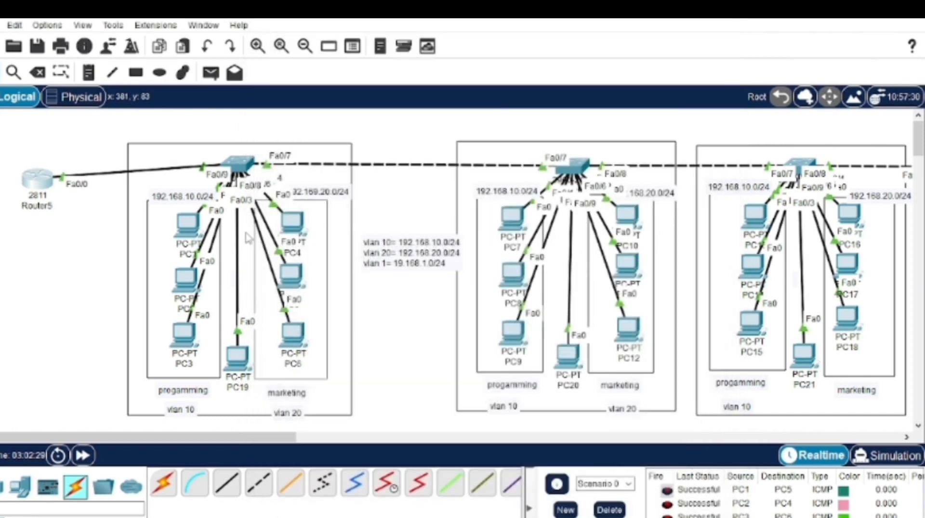
Open PC1's IP configuration and clear its static IPv4 address.
click(193, 225)
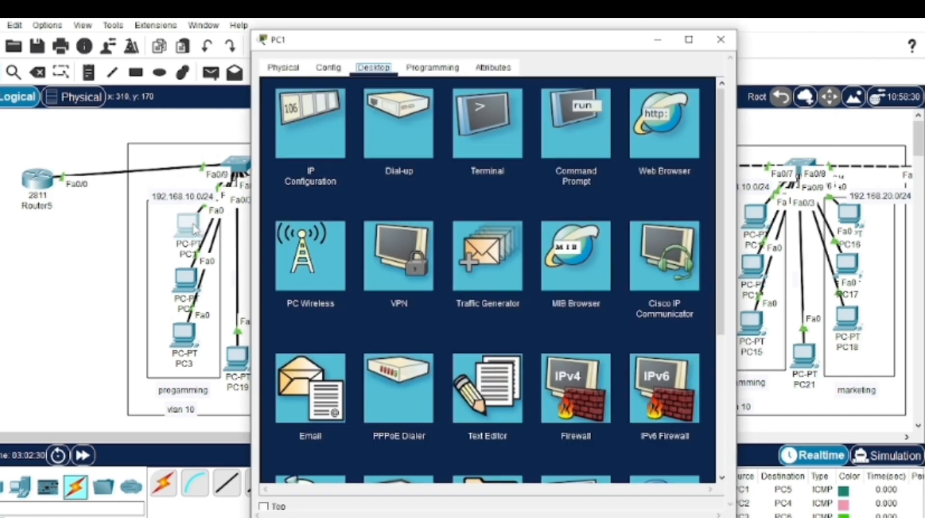
click(299, 139)
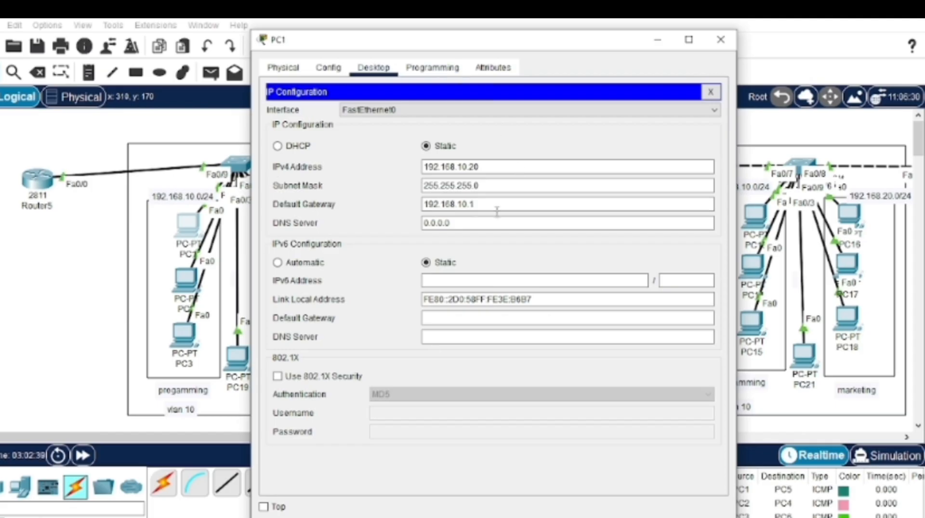
click(513, 166)
key(BackSpace)
key(BackSpace)
key(BackSpace)
key(BackSpace)
key(BackSpace)
key(BackSpace)
key(BackSpace)
key(BackSpace)
key(BackSpace)
key(BackSpace)
key(BackSpace)
key(BackSpace)
key(BackSpace)
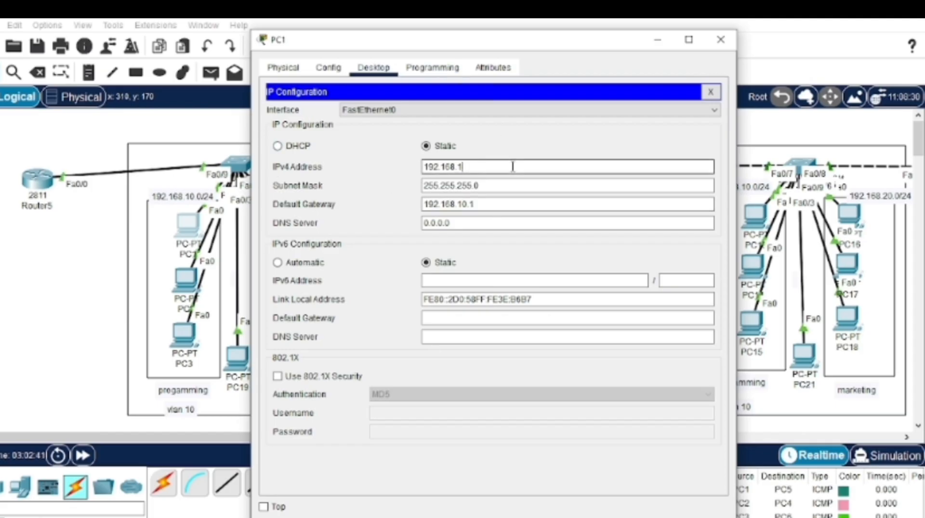
Clear PC1's static subnet mask and try to switch its IPv4 addressing to DHCP.
click(502, 184)
key(BackSpace)
key(BackSpace)
key(BackSpace)
key(BackSpace)
key(BackSpace)
key(BackSpace)
key(BackSpace)
key(BackSpace)
key(BackSpace)
key(BackSpace)
key(BackSpace)
key(BackSpace)
key(BackSpace)
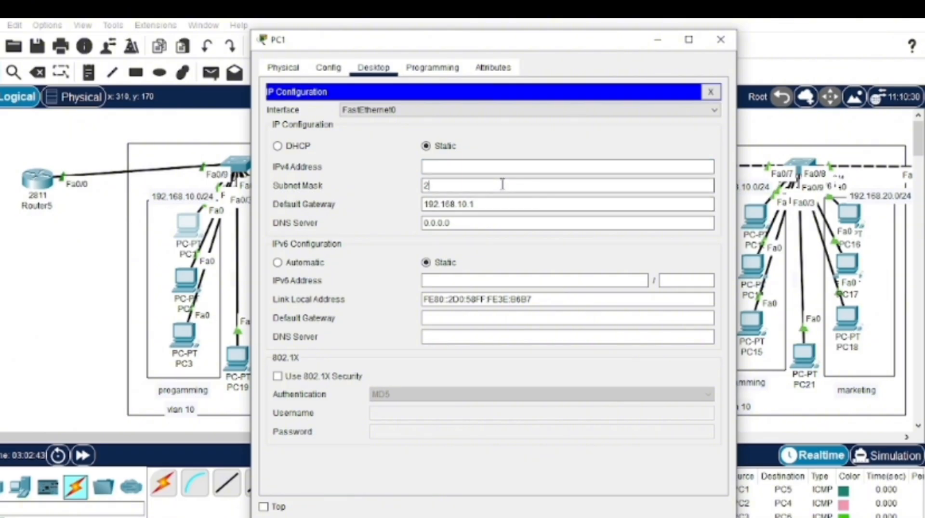
click(275, 146)
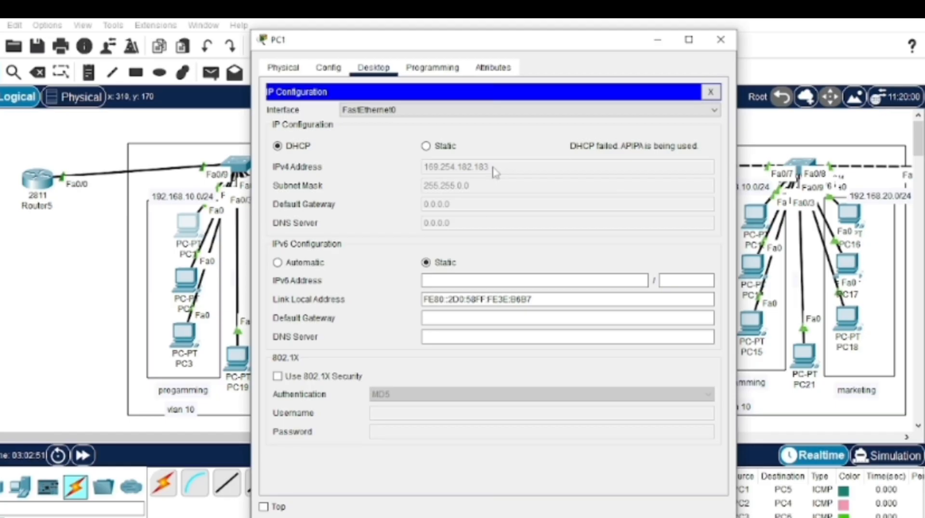
Set PC1 back to static to edit its default gateway entry, and retry the DHCP request.
click(437, 146)
click(468, 204)
key(BackSpace)
key(BackSpace)
key(BackSpace)
key(BackSpace)
key(BackSpace)
key(BackSpace)
key(BackSpace)
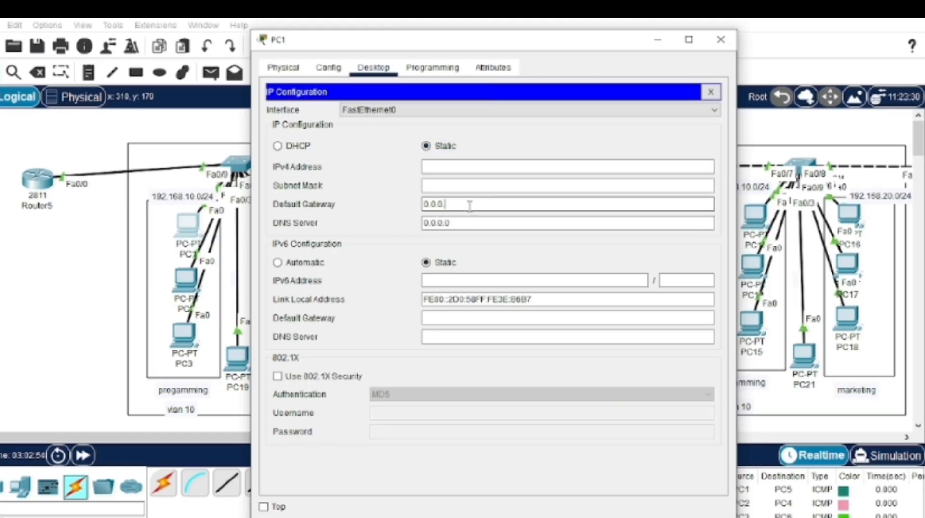
click(278, 146)
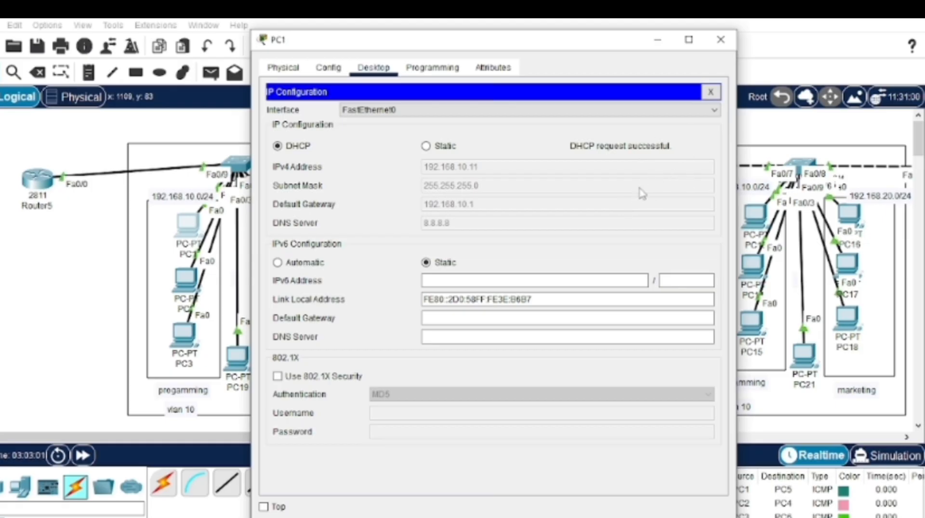
click(721, 40)
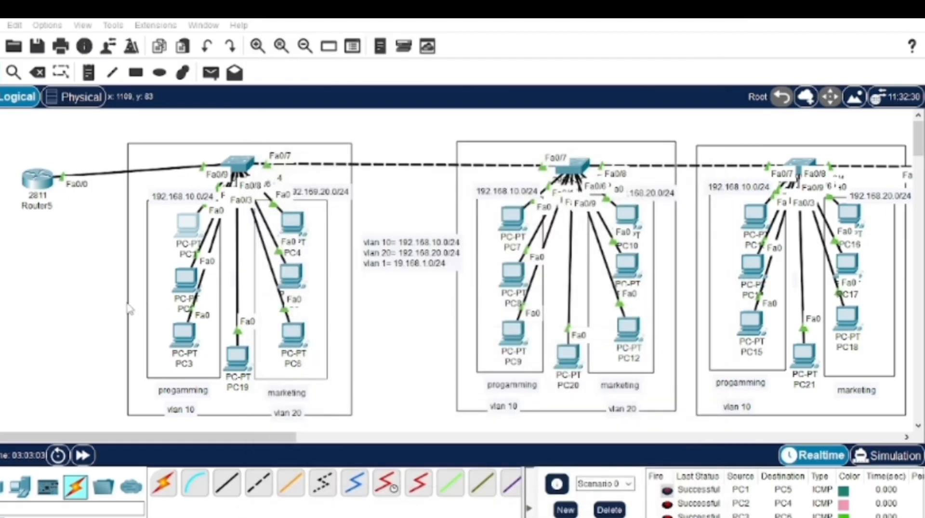
Switch PC2's IPv4 configuration from static to DHCP and close its window.
click(188, 282)
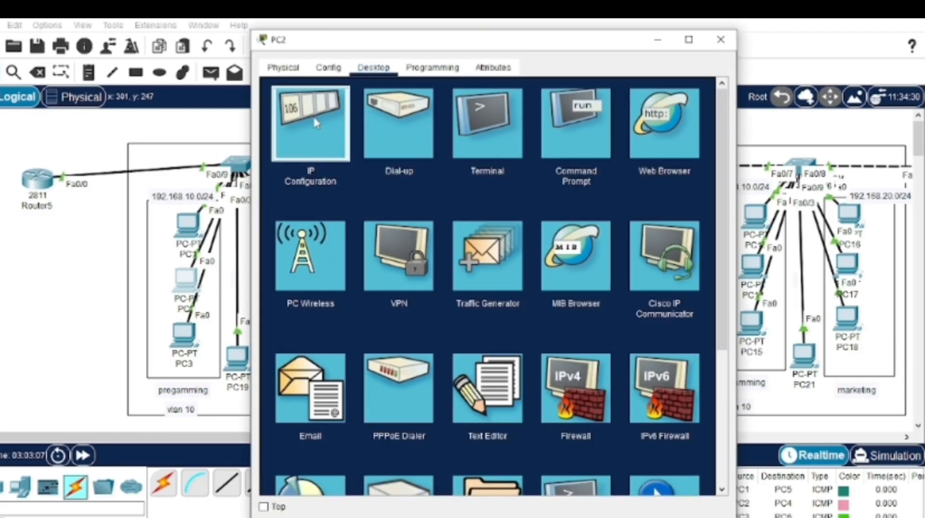
click(313, 116)
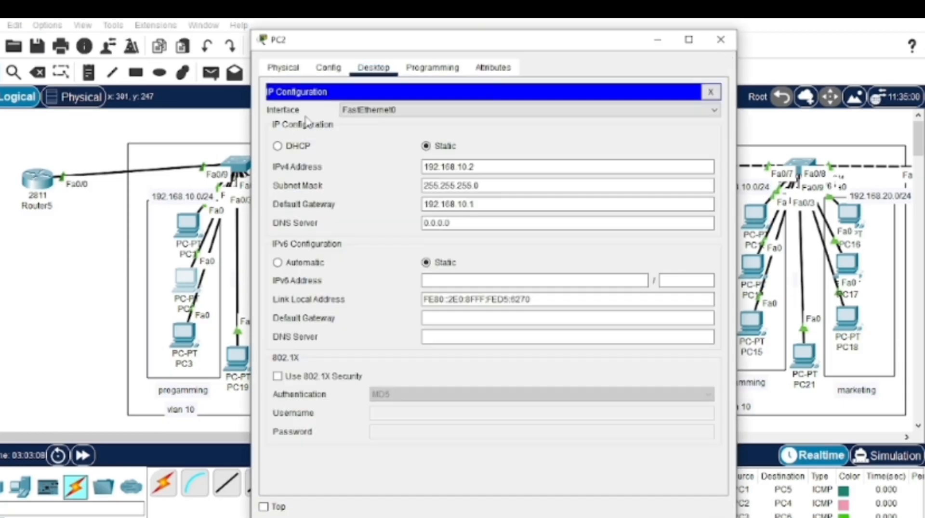
click(277, 145)
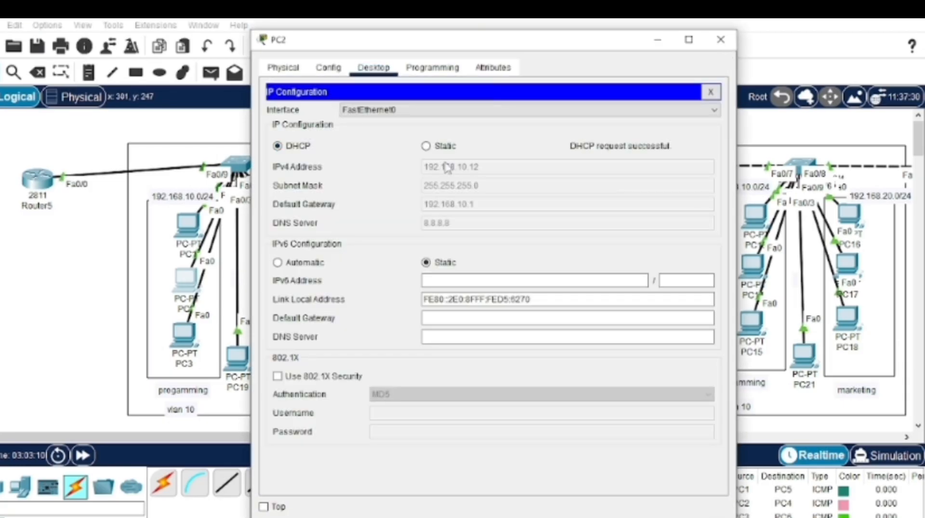
click(193, 324)
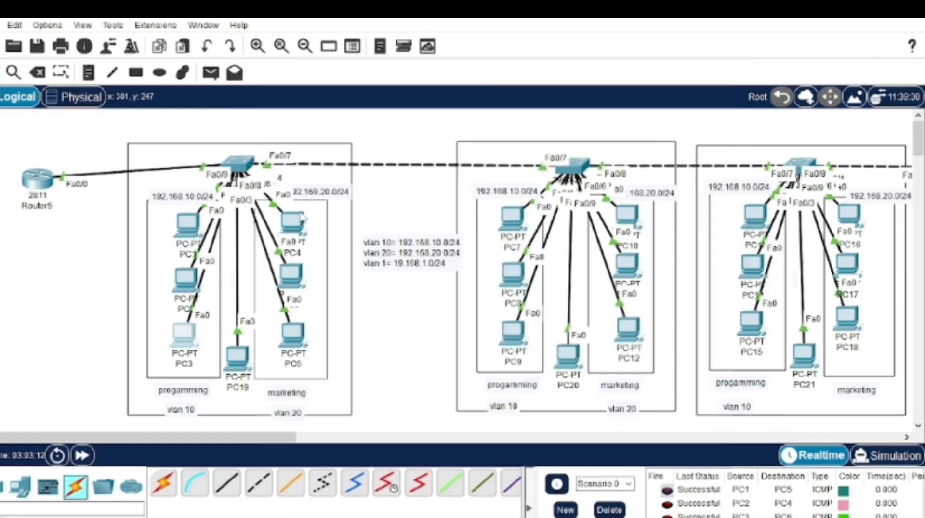
Switch PC3's IPv4 configuration from static to DHCP and close its window.
click(183, 333)
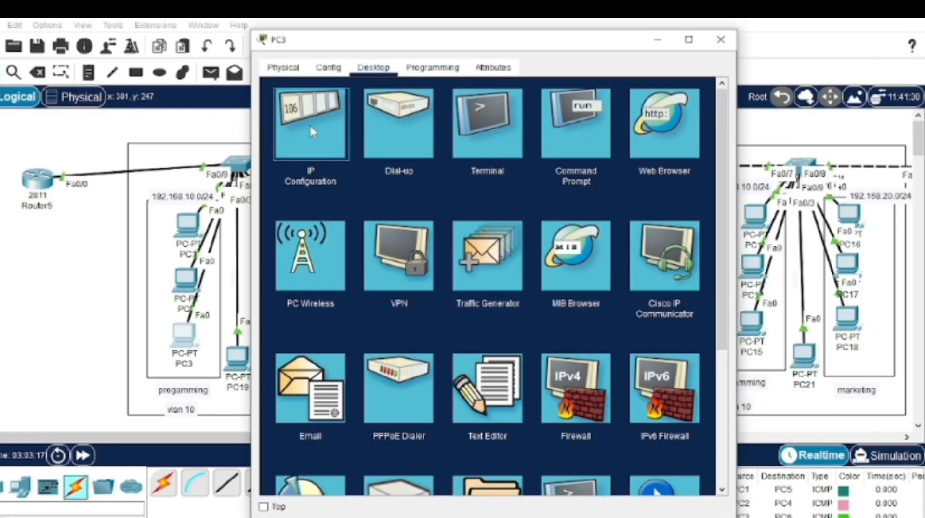
click(310, 130)
click(278, 147)
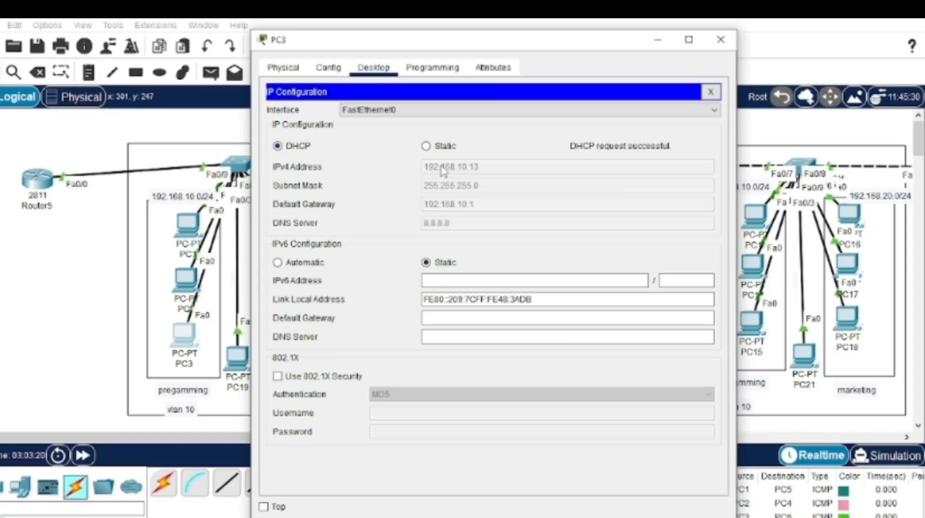
click(729, 39)
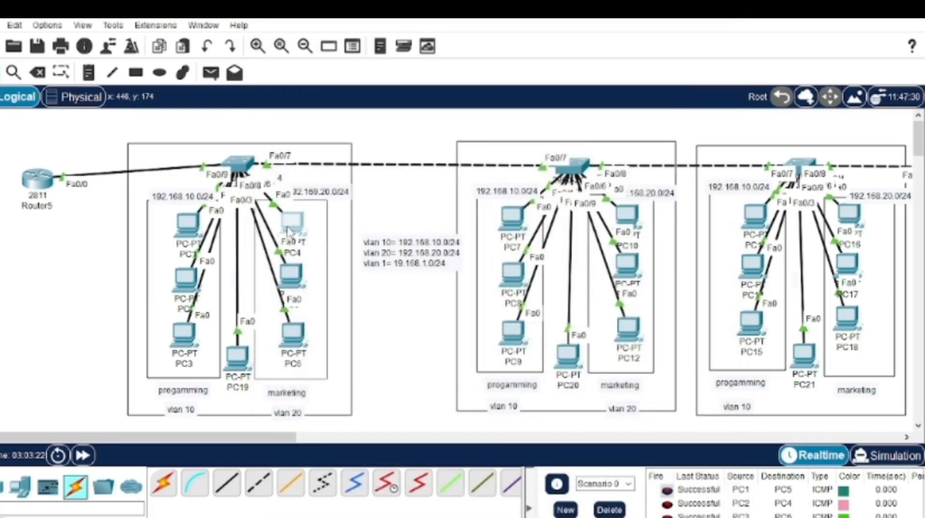
Switch PC4's IPv4 configuration to DHCP, toggling through static once to repeat the request, and close its window.
click(289, 232)
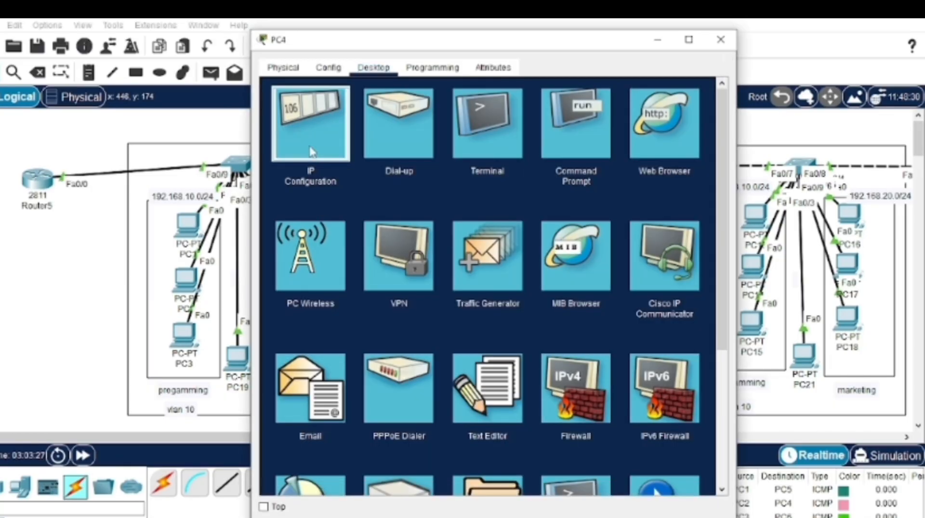
click(311, 152)
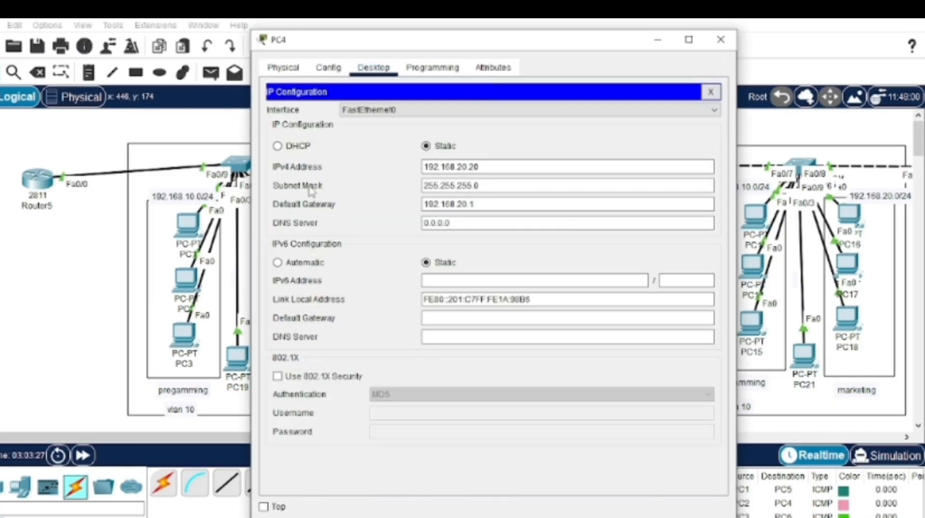
click(277, 146)
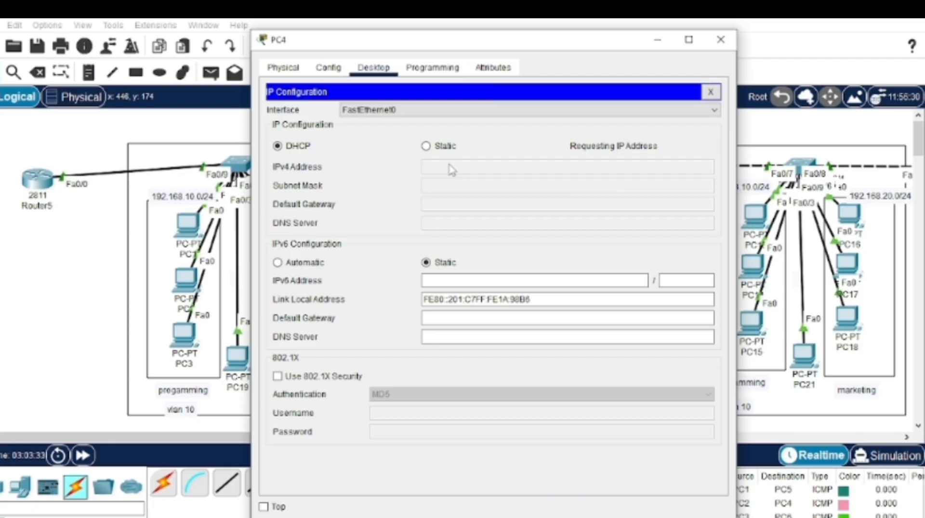
click(426, 147)
click(278, 147)
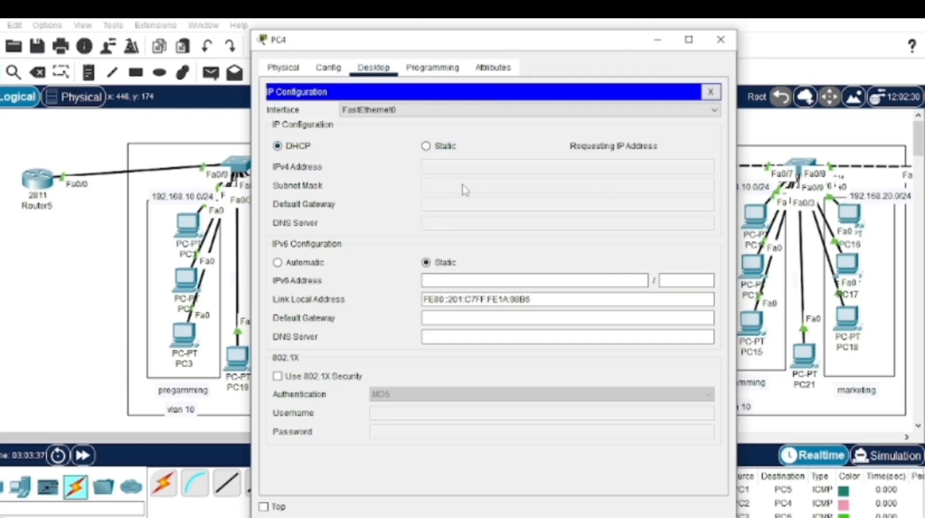
click(720, 40)
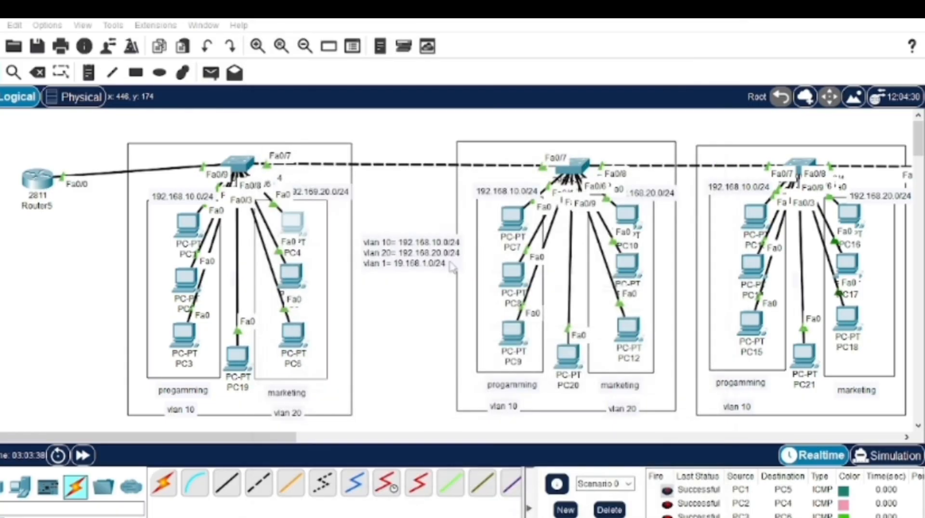
Switch PC5's IPv4 configuration from static to DHCP and close its window.
click(298, 220)
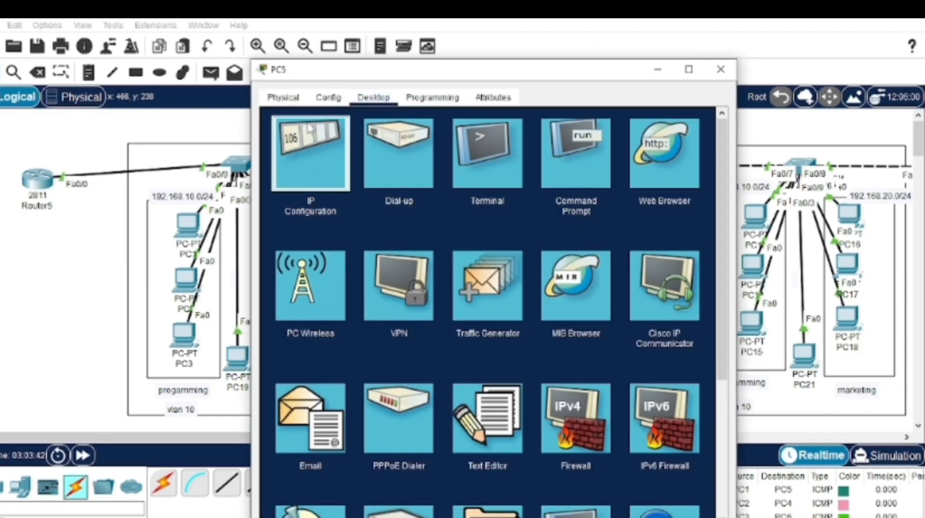
click(311, 153)
click(278, 175)
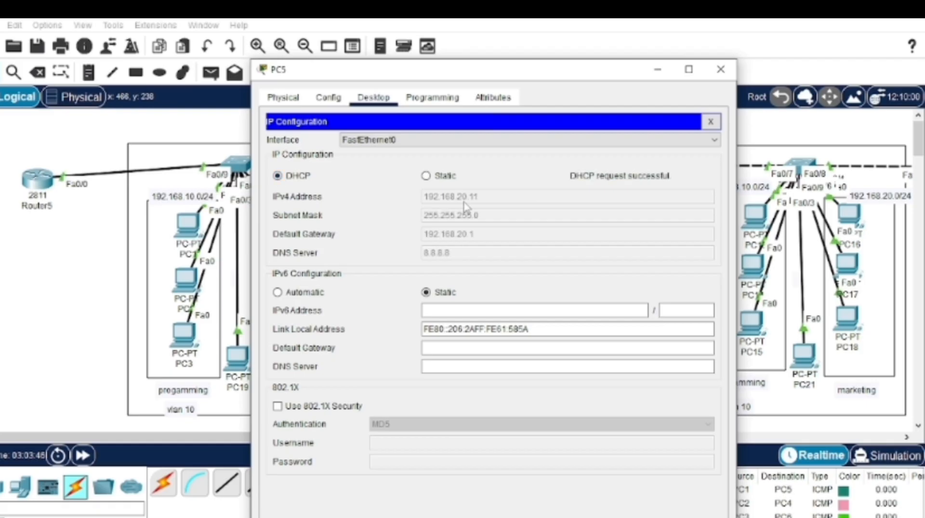
click(720, 69)
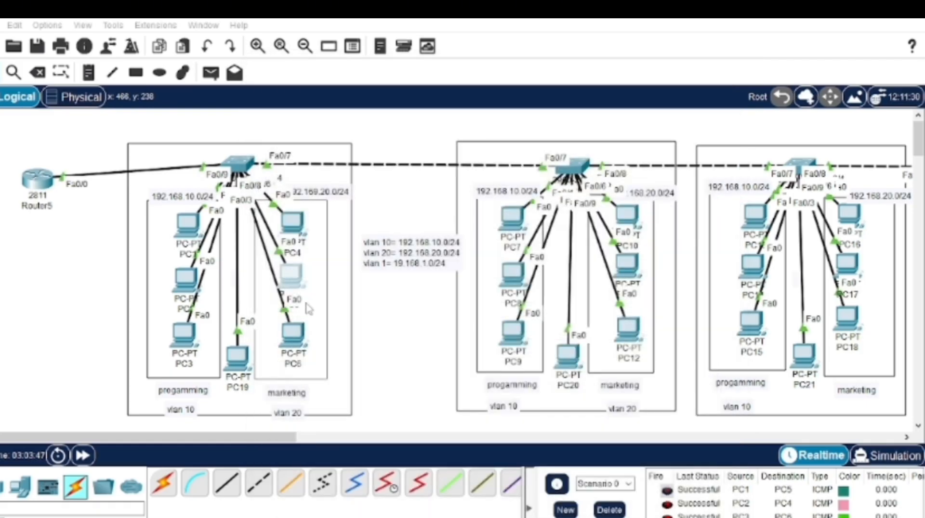
Switch PC6's IPv4 configuration from static to DHCP and close its window.
click(289, 343)
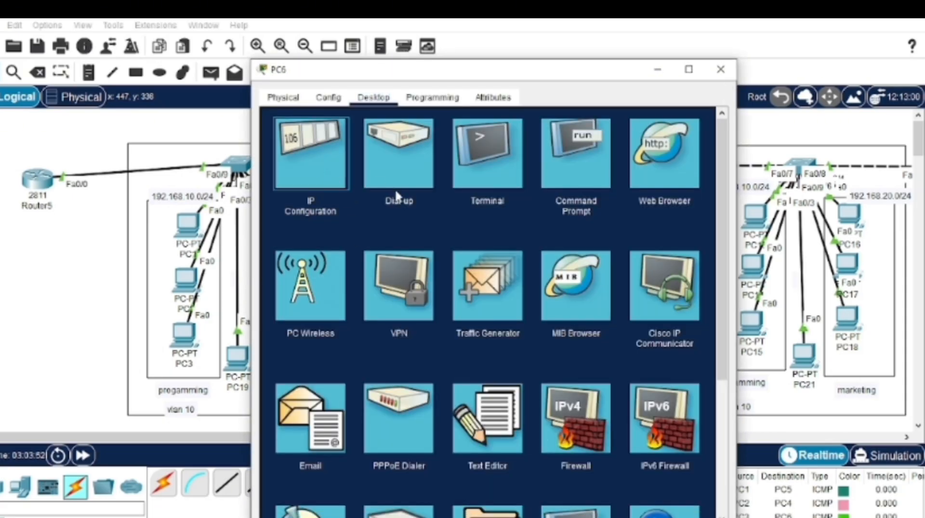
click(313, 174)
click(308, 176)
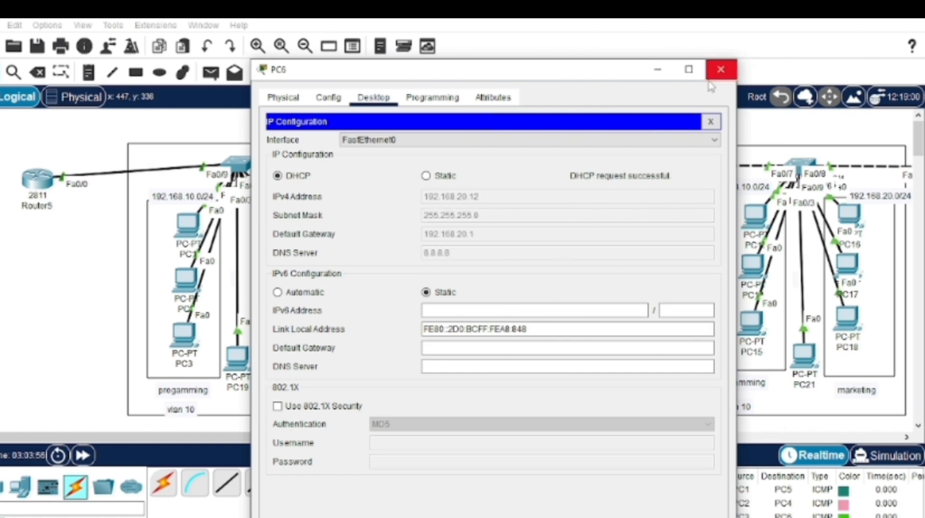
click(720, 70)
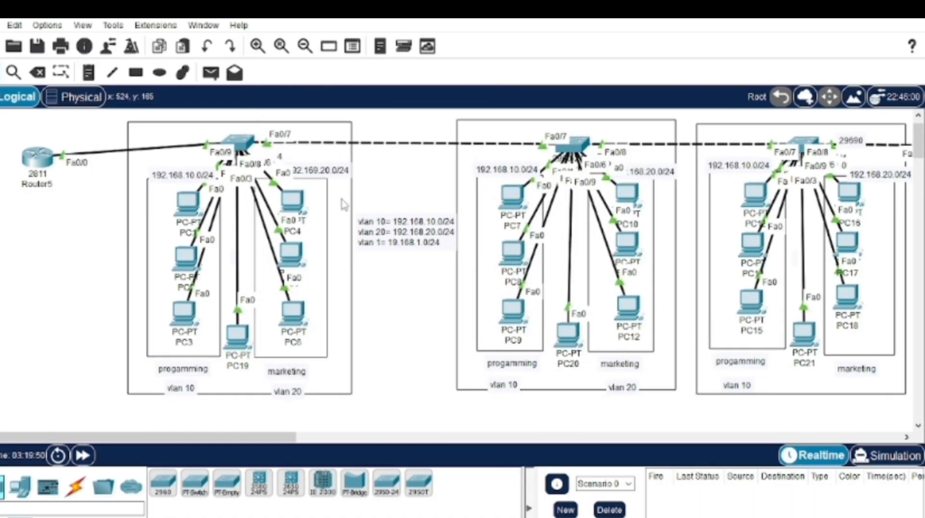
Add two PCs side by side below Multilayer Switch0 in the logical topology.
scroll(343, 205, right, 10)
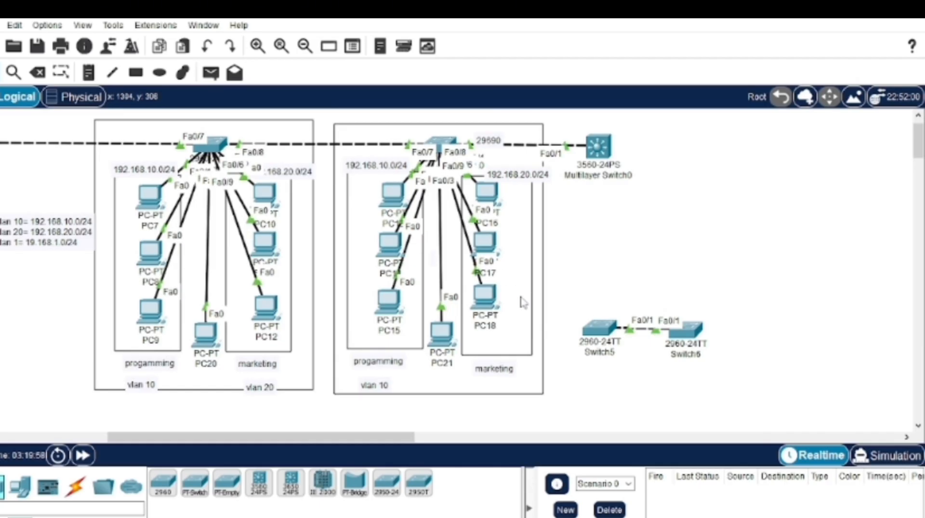
mouse_move(448, 141)
mouse_move(595, 153)
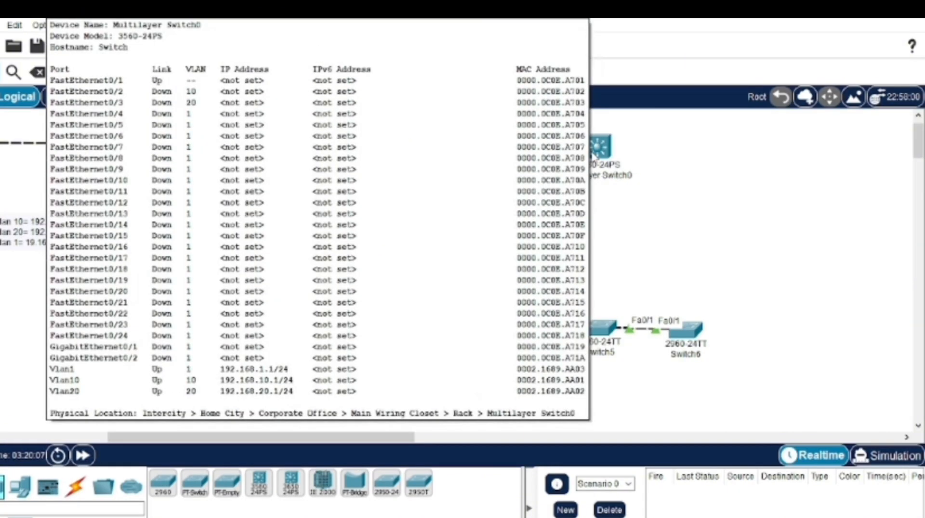
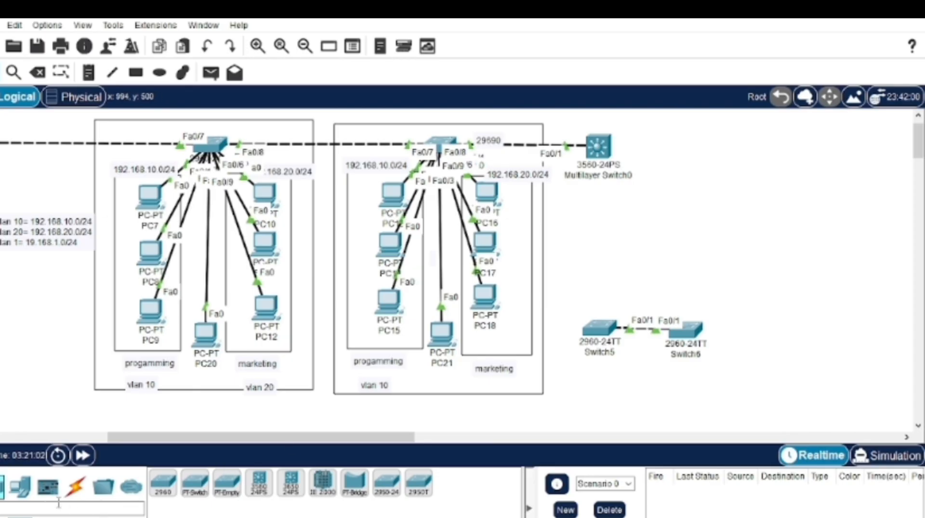
click(20, 487)
click(162, 484)
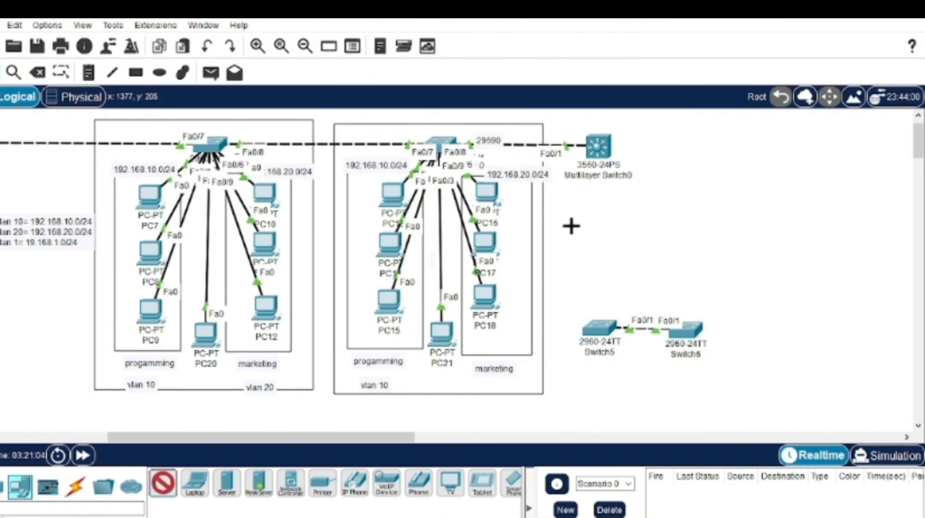
click(571, 225)
click(161, 487)
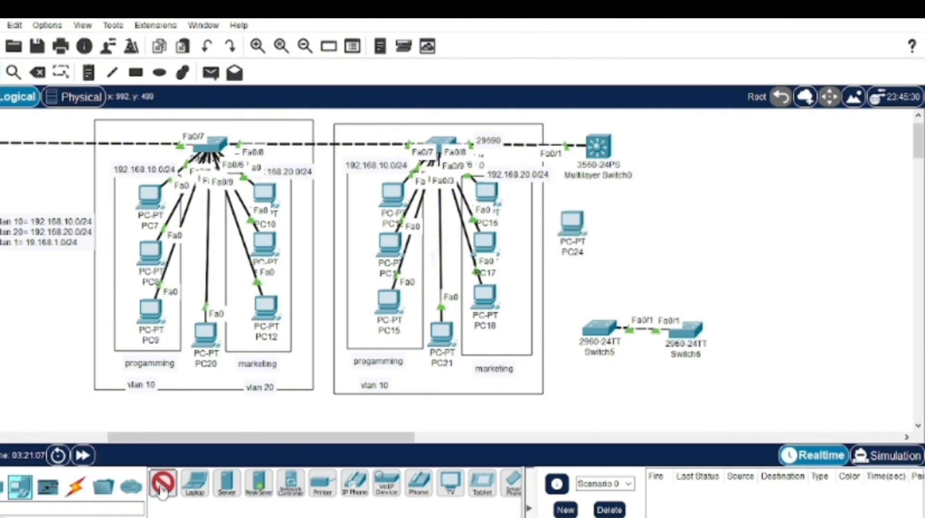
click(643, 225)
Connect Multilayer Switch0 to both new PCs using automatically chosen cables, wiring PC24 before PC25.
click(75, 486)
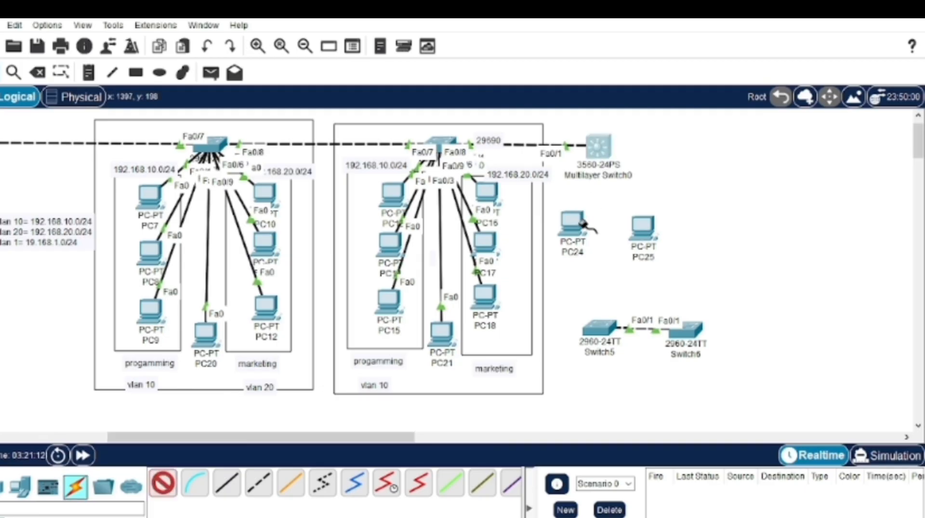
click(602, 150)
click(571, 223)
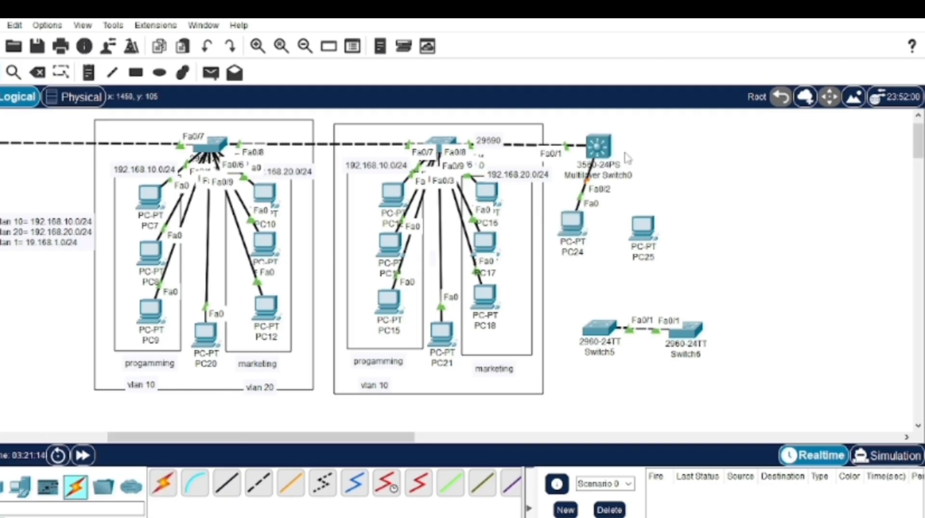
click(164, 484)
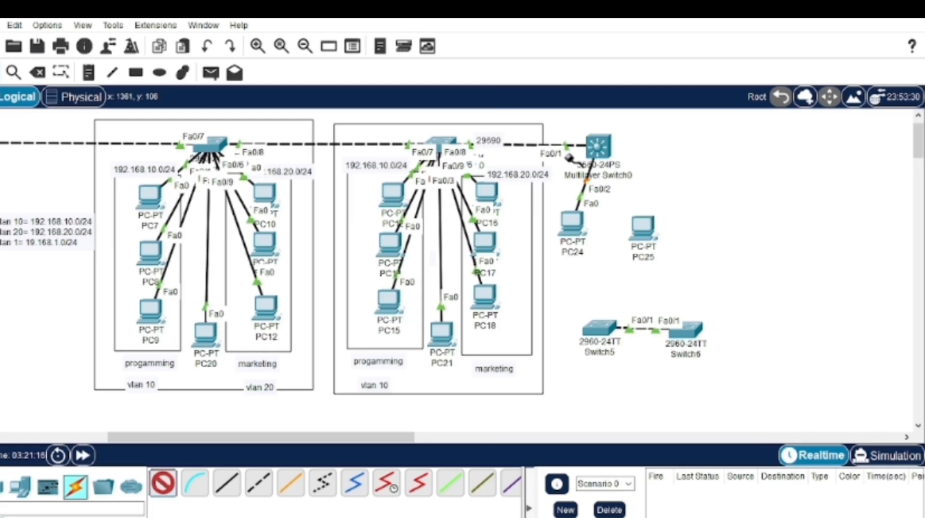
click(599, 146)
click(646, 230)
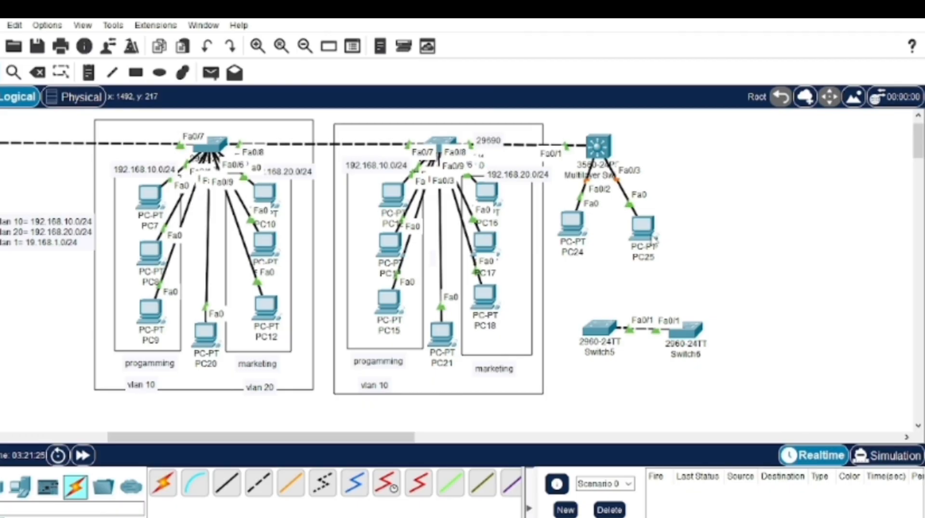
Give PC24 the static IPv4 address 192.168.10.55 with subnet mask 255.255.255.0 and close its window.
click(572, 233)
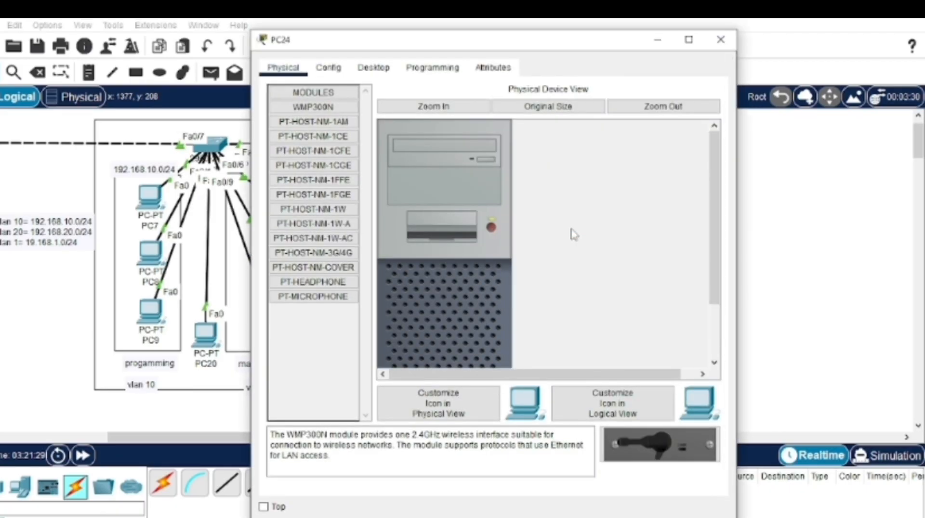
click(328, 67)
click(373, 68)
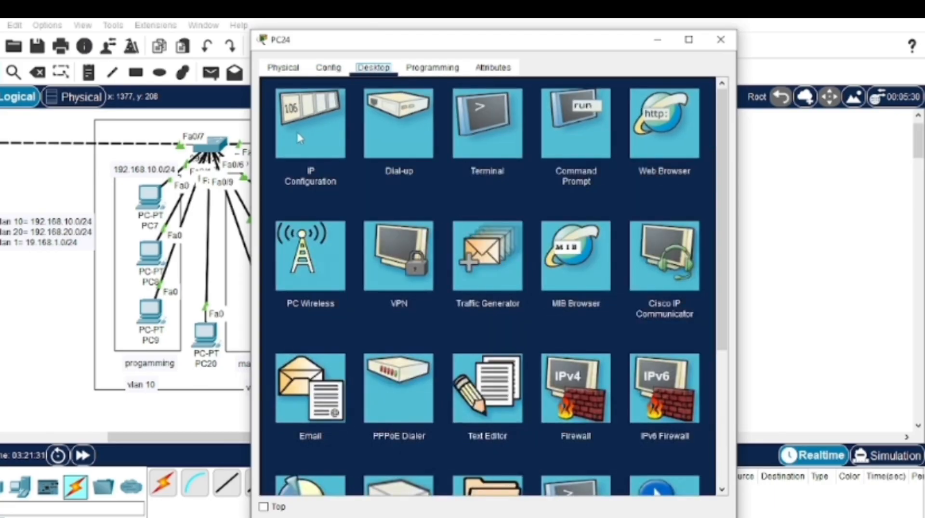
click(296, 136)
click(482, 166)
text(192.168.10)
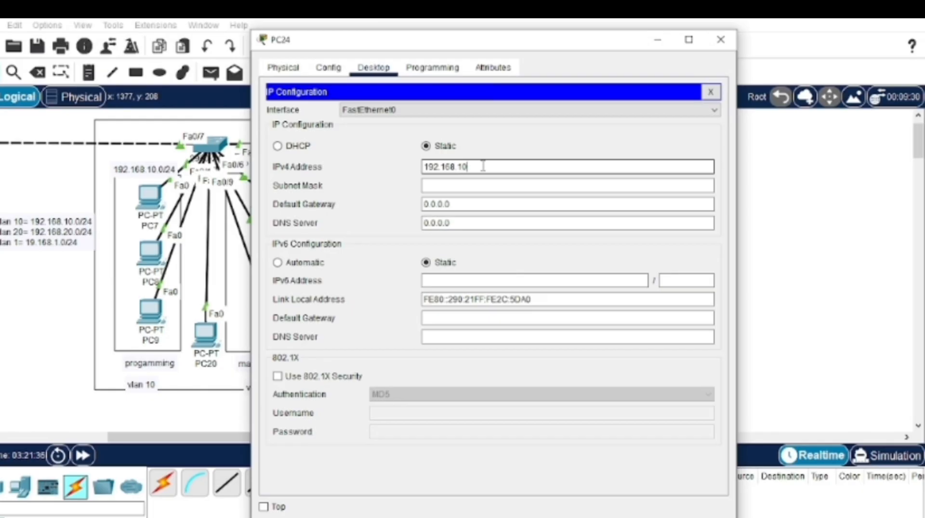
text(.55)
key(Return)
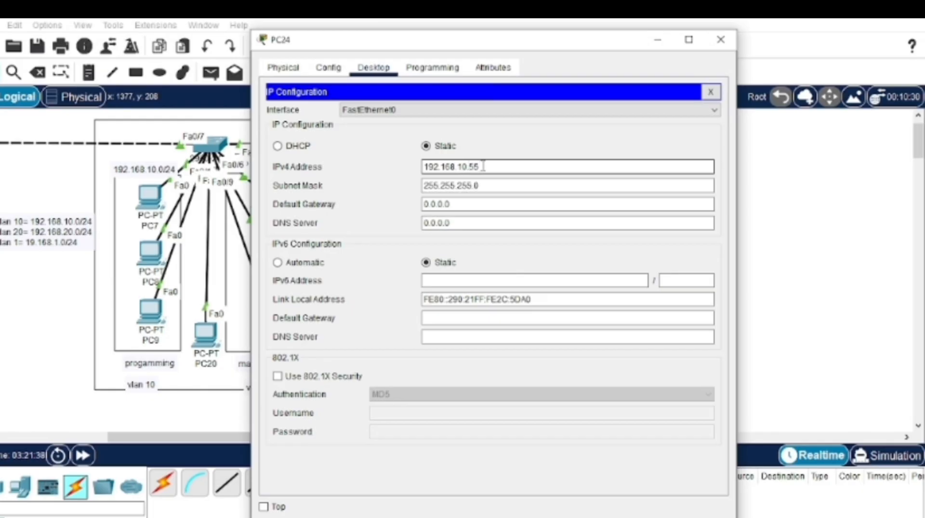
click(721, 40)
Give PC25 the static IPv4 address 192.168.20.55 with subnet mask 255.255.255.0 and close its window.
click(639, 236)
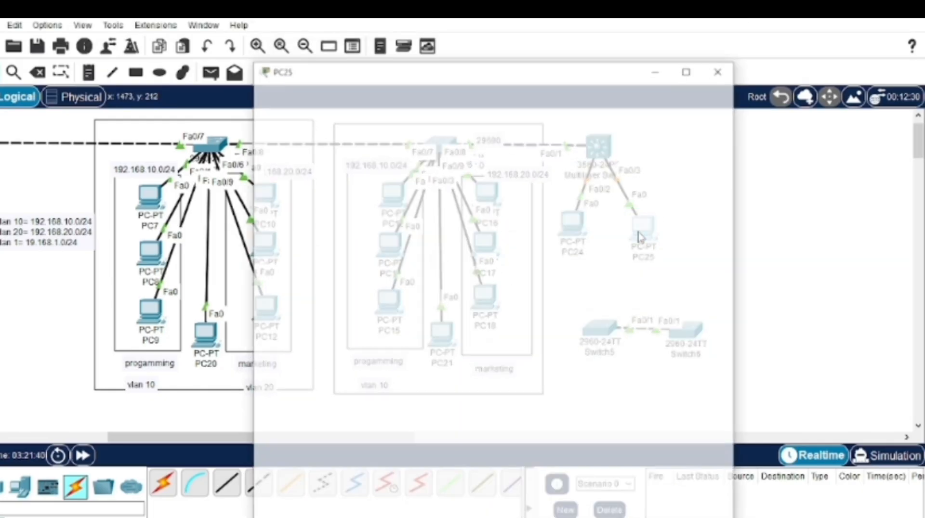
click(373, 68)
click(329, 111)
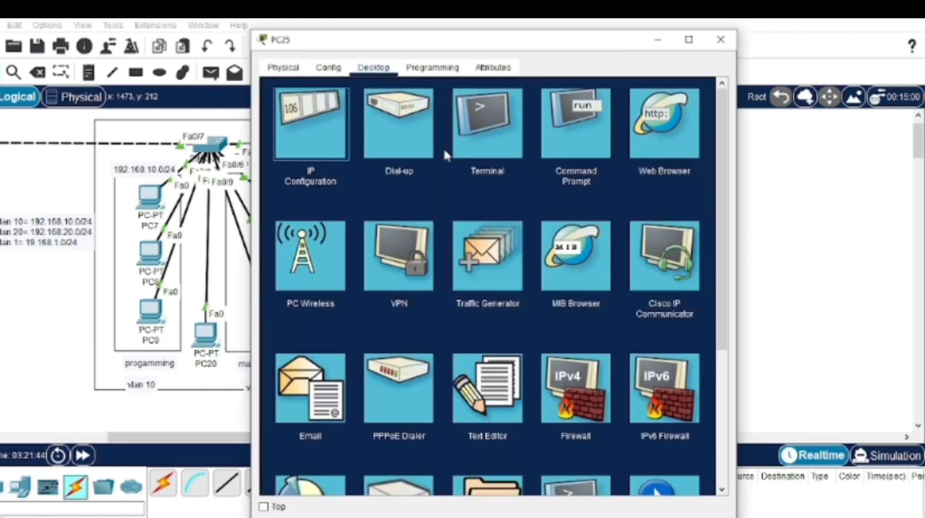
click(452, 166)
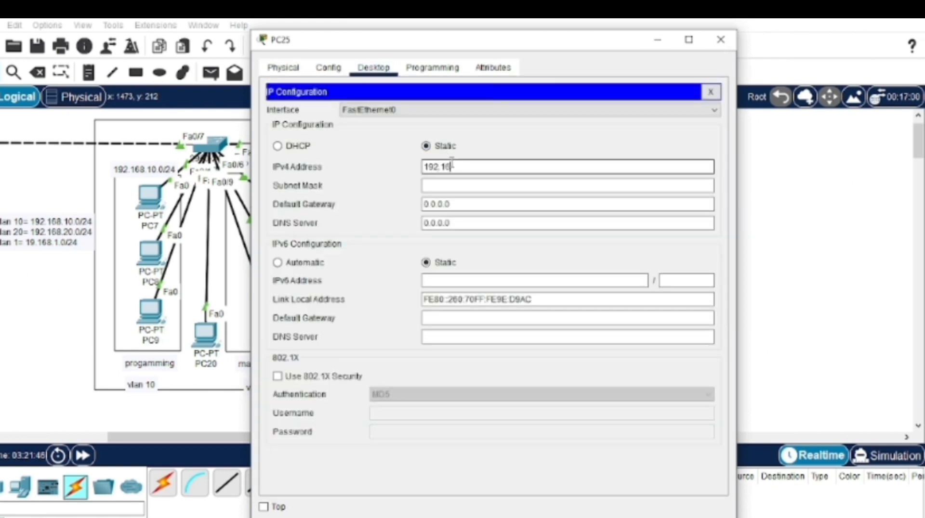
text(.20.)
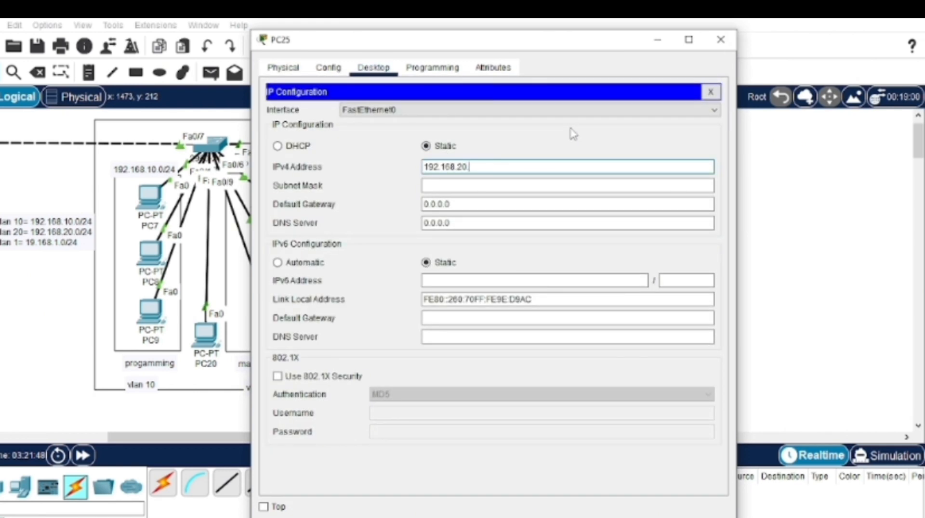
text(55)
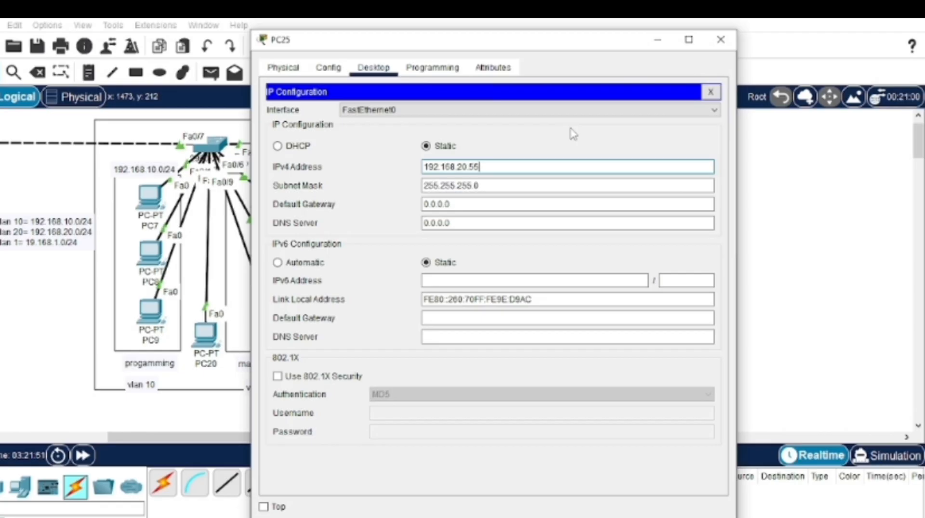
click(720, 40)
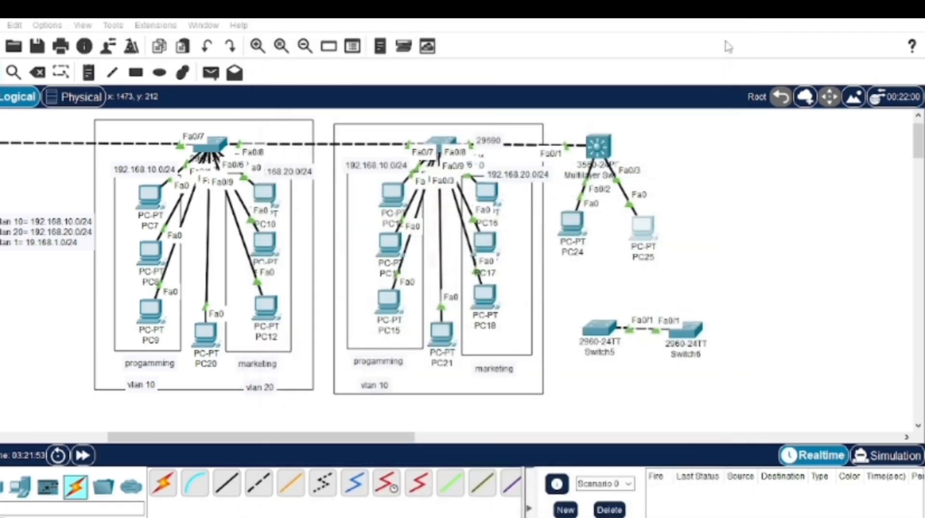
Rename the two PCs below Multilayer Switch0, changing PC24 to PC22 and PC25 to PC23.
click(574, 252)
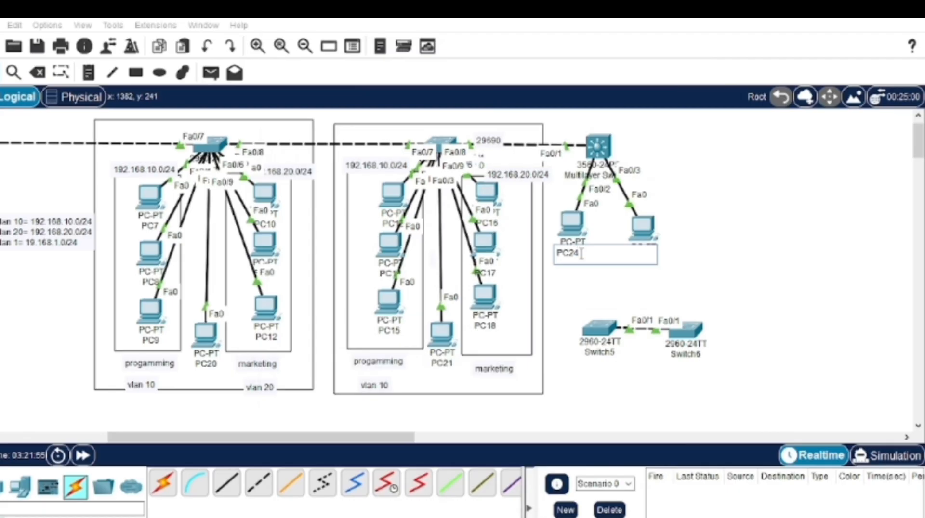
key(BackSpace)
text(2)
key(Return)
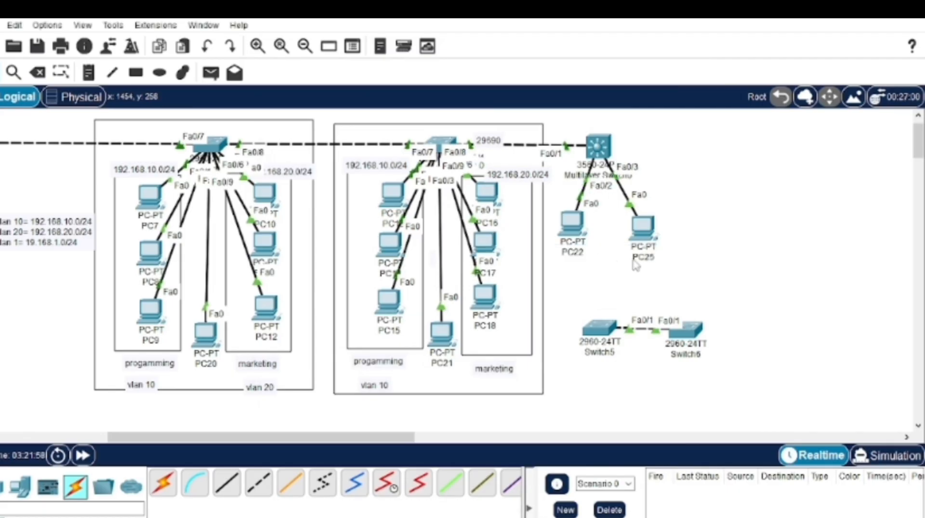
click(638, 259)
text(3)
key(Return)
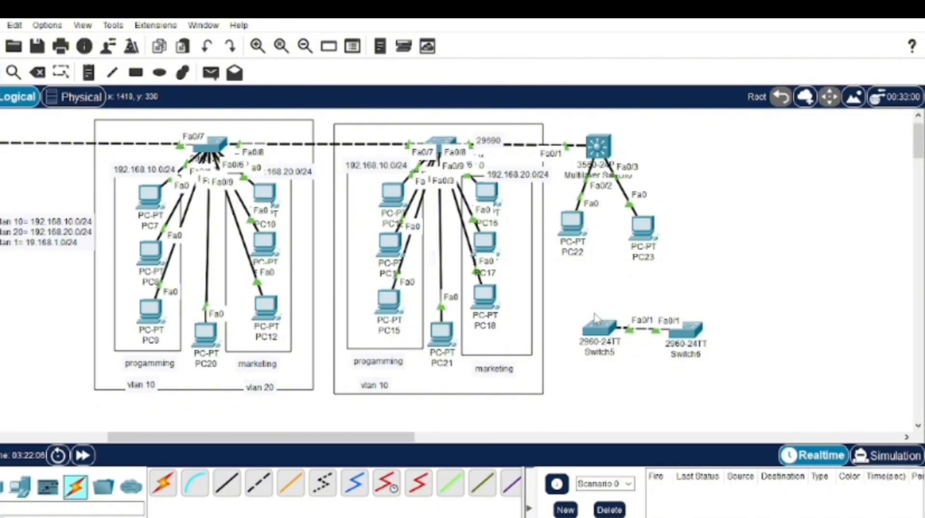
Enter global configuration mode in the command line of Multilayer Switch0.
click(599, 153)
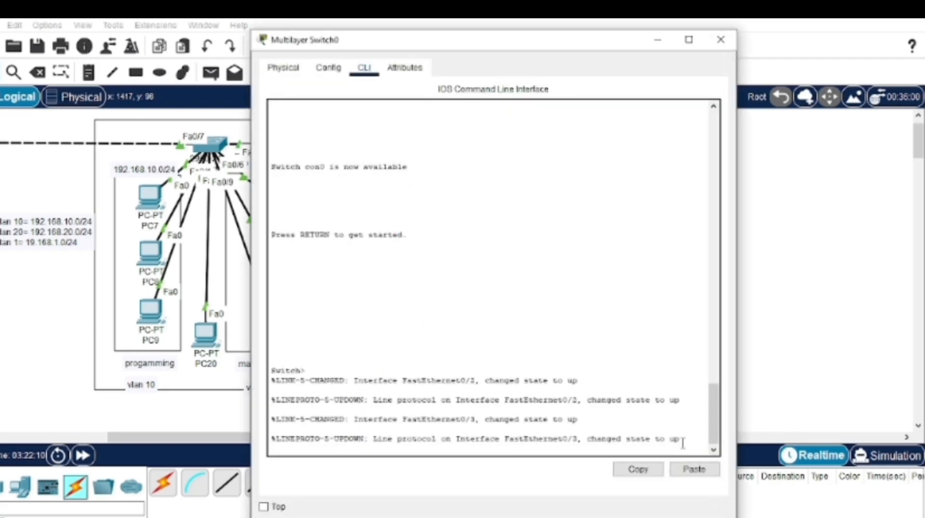
key(Return)
key(Return)
key(Return)
text(en)
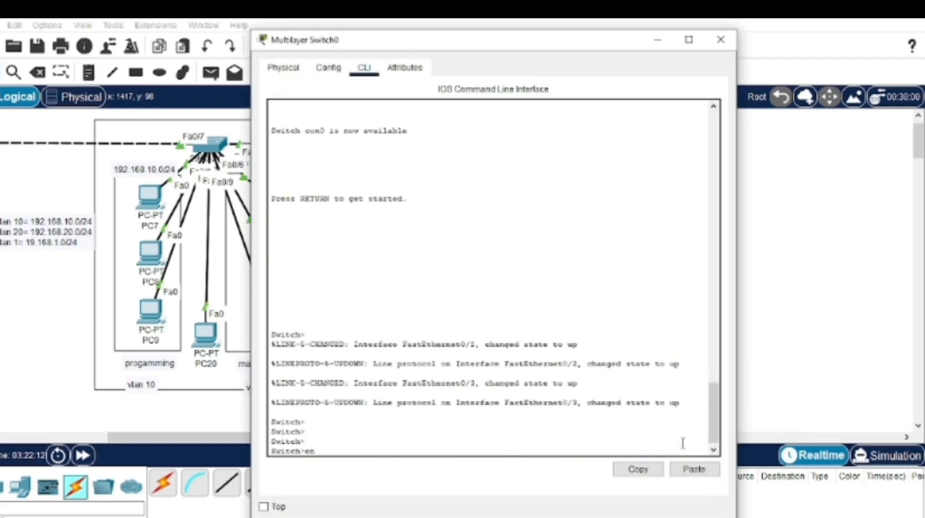
key(Return)
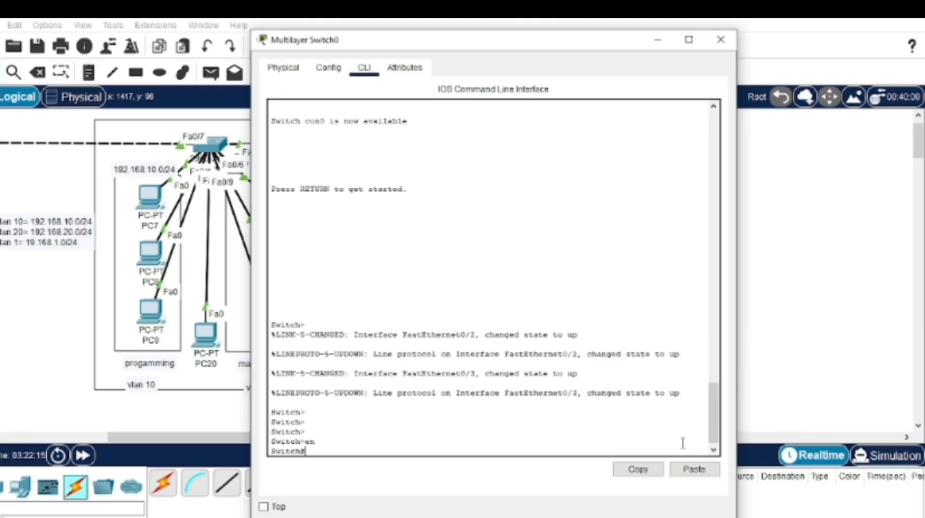
text(conf t)
key(Return)
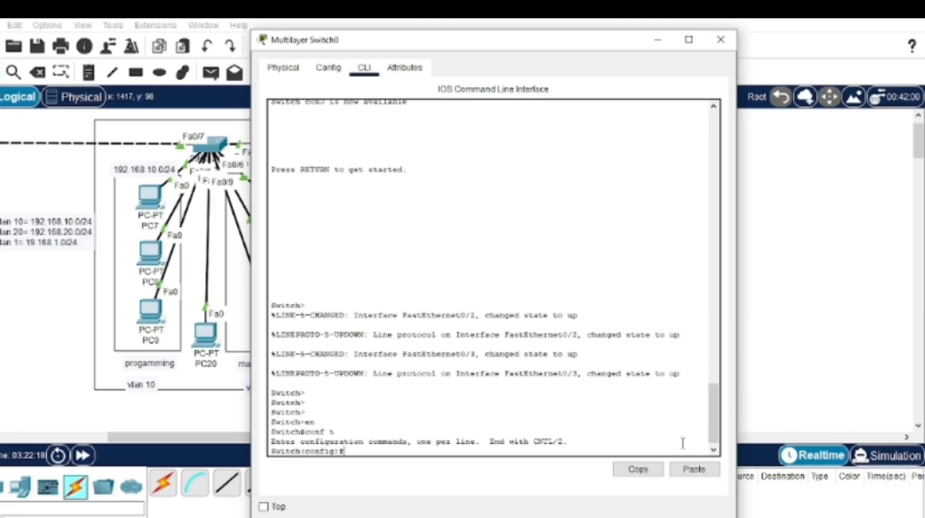
Create VLAN 10 on Multilayer Switch0, name it progamming, and exit VLAN configuration.
text(vlan 10)
key(Return)
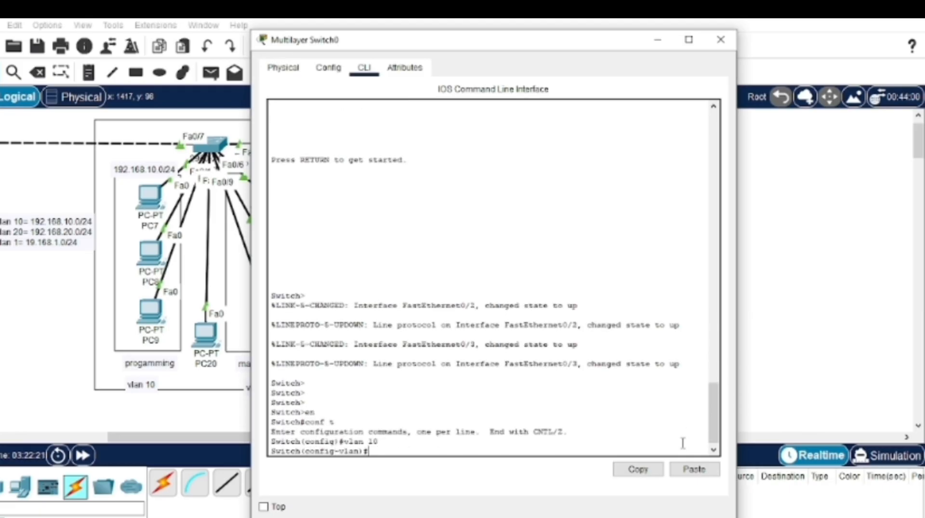
text(name progamming)
key(Return)
text(ex)
key(Return)
Create VLAN 20 on Multilayer Switch0, name it marketing, exit VLAN configuration and close the switch window.
text(vlan)
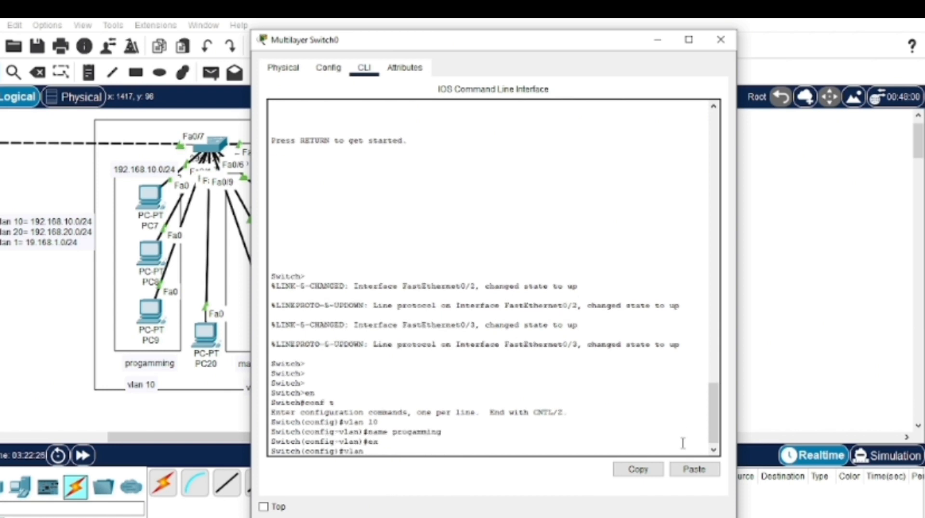
text( 20)
key(Return)
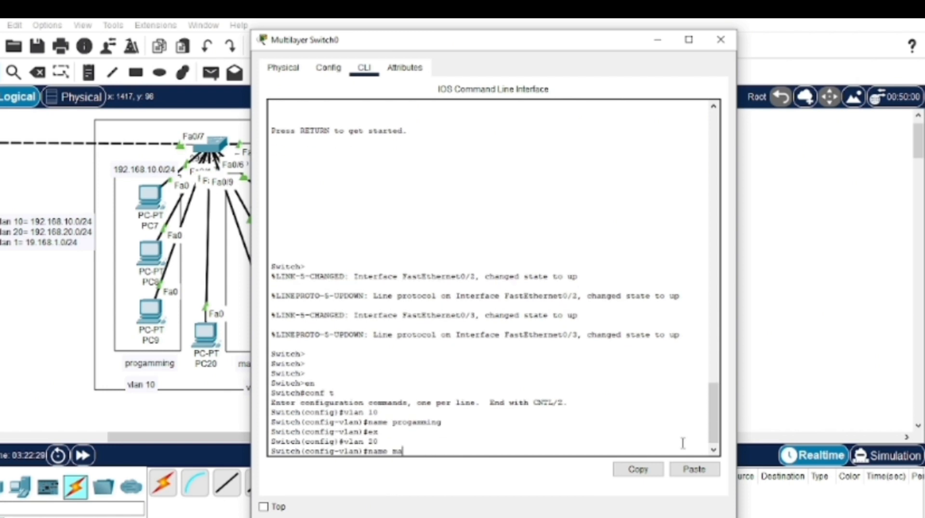
text(name marketing)
key(Return)
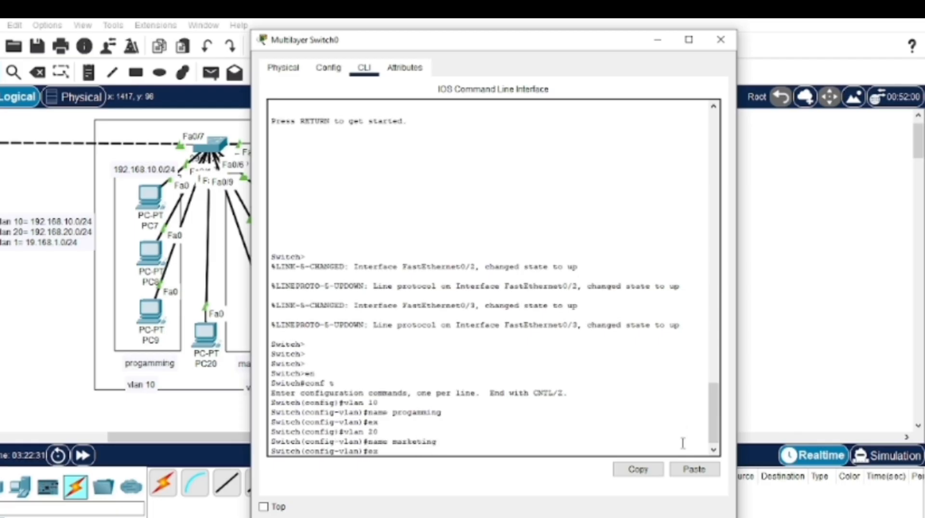
text(ex)
key(Return)
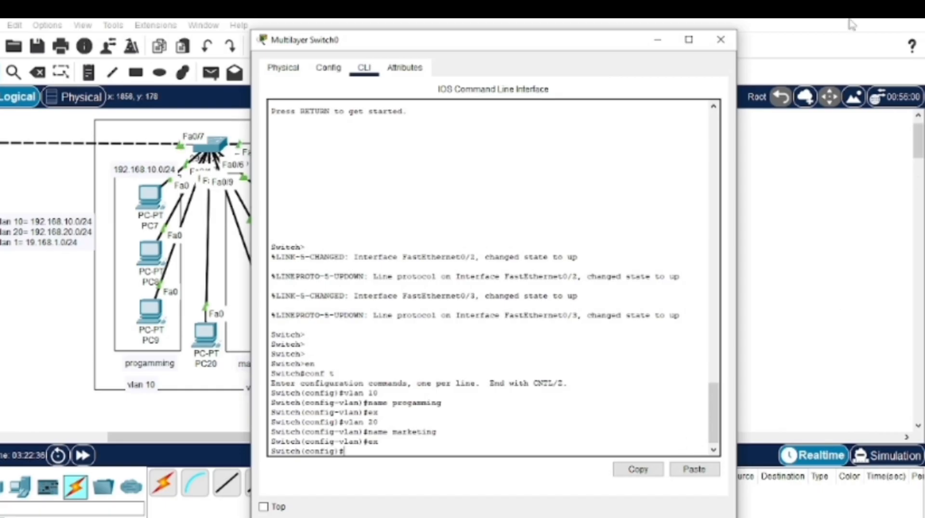
click(720, 40)
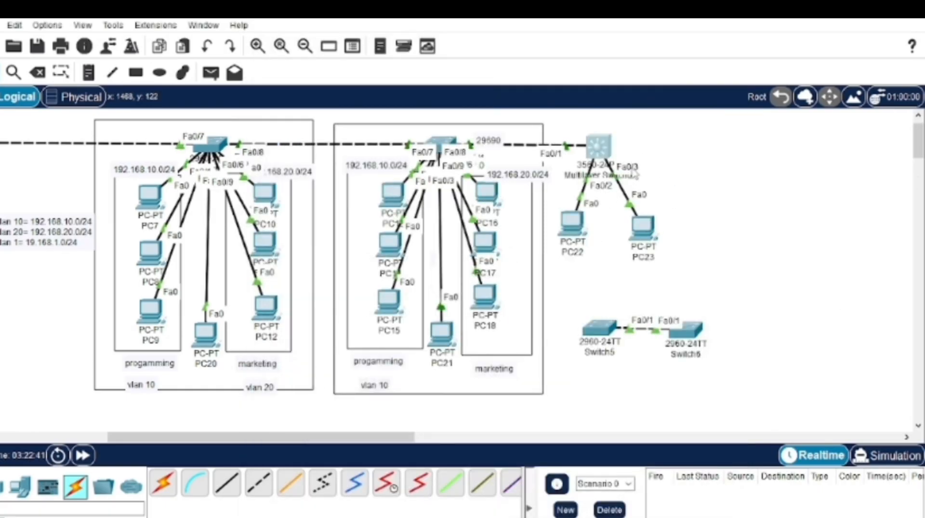
Configure interface fa0/2 of Multilayer Switch0 as an access port in VLAN 10 and exit interface configuration.
click(594, 153)
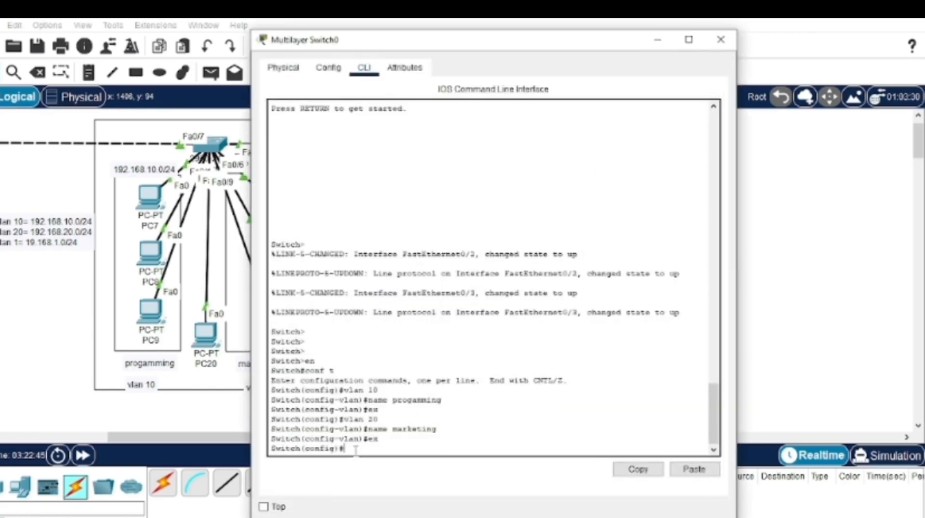
text(int fa0/2)
key(Return)
text(swit)
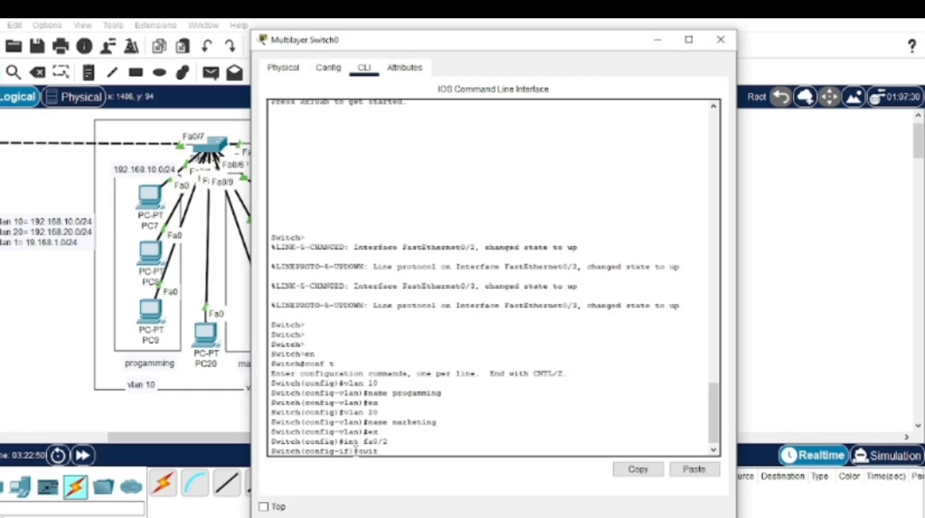
text(hct mode acc)
key(Return)
text(switch)
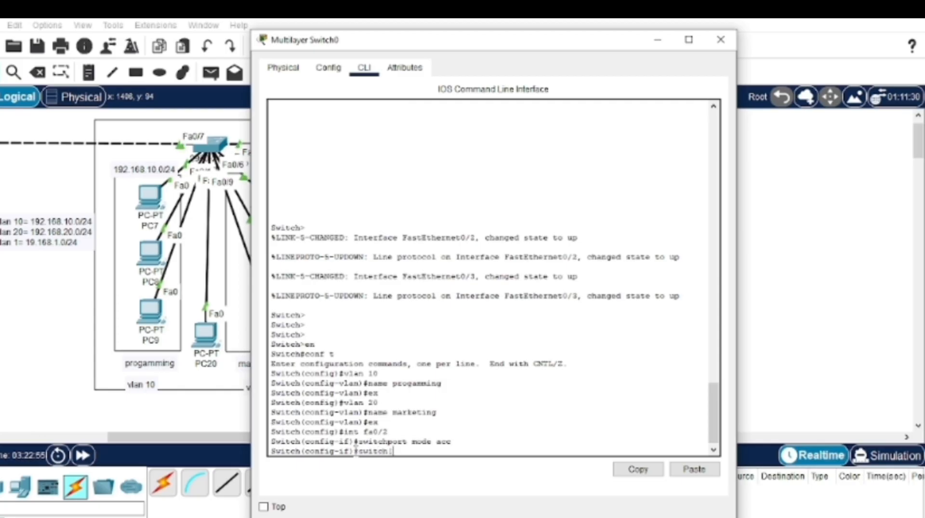
text(port acc vlan)
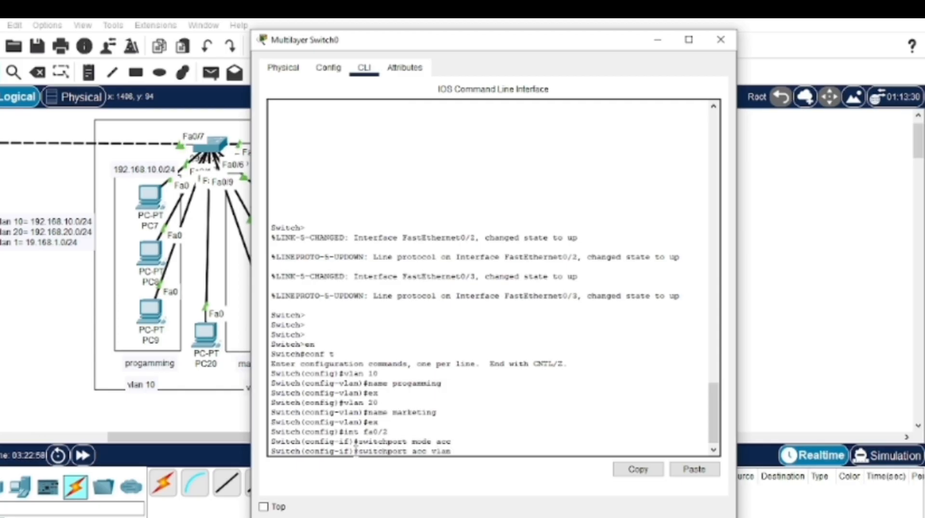
text( 10)
key(Return)
text(ex)
key(Return)
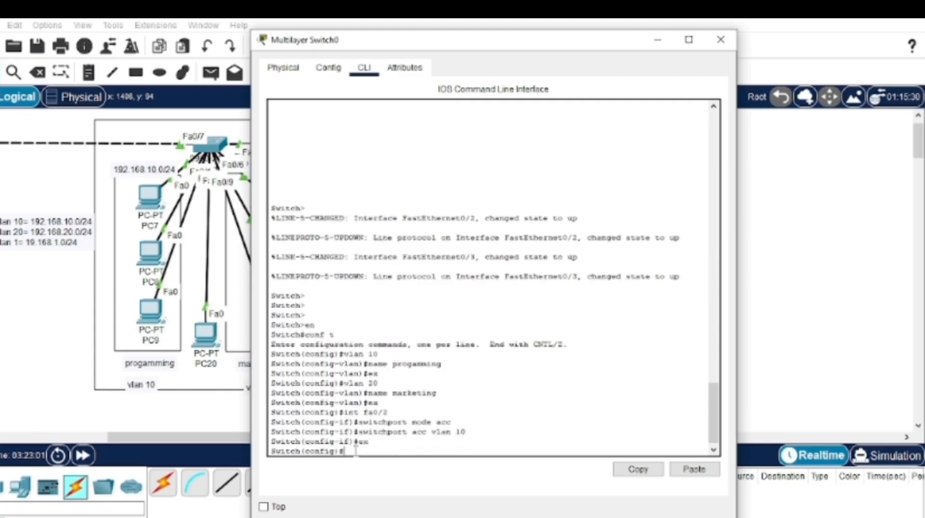
Configure interface fa0/3 of Multilayer Switch0 as an access port in VLAN 20 and exit interface configuration.
text(int fa0/3)
key(Return)
text(switchpor)
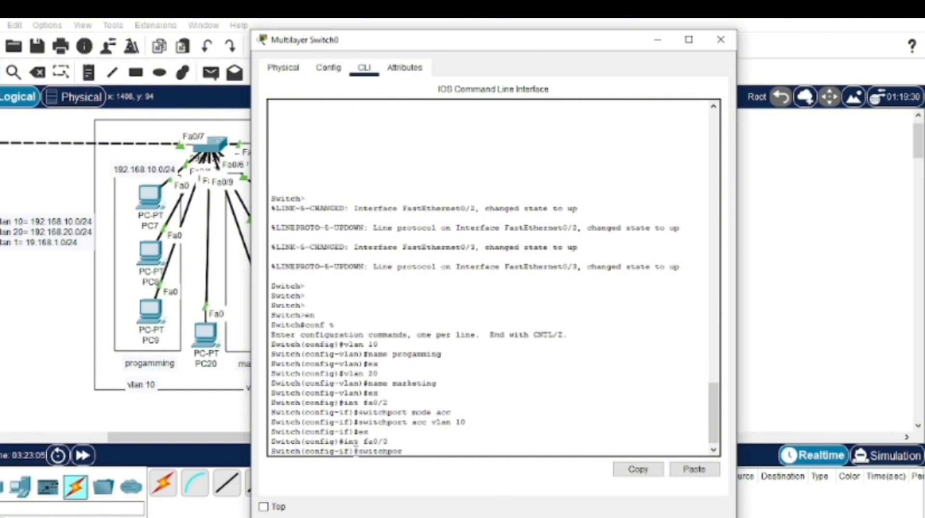
text(t mode acc)
key(Return)
text(switch)
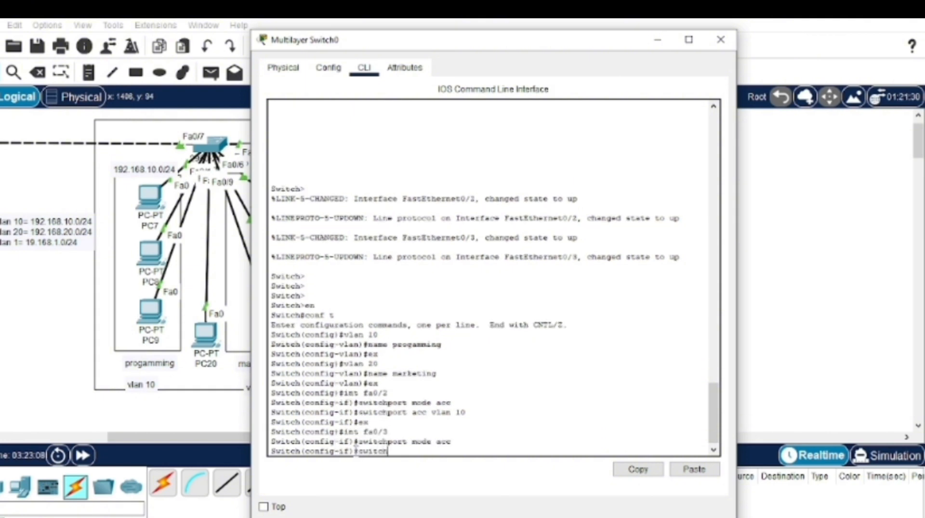
text(port acc vlan 20)
key(Return)
text(ex)
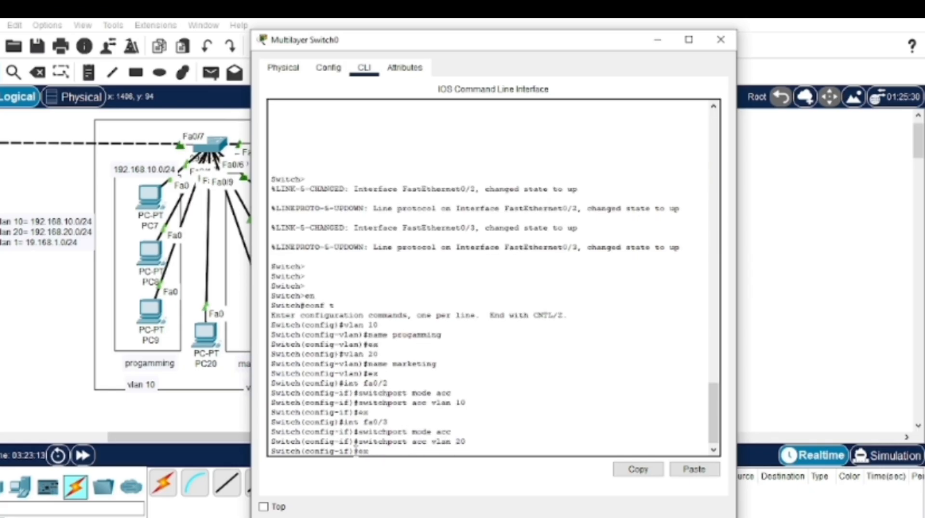
key(Return)
Display the brief VLAN summary from configuration mode to check the port assignments.
text(do)
text( sgo)
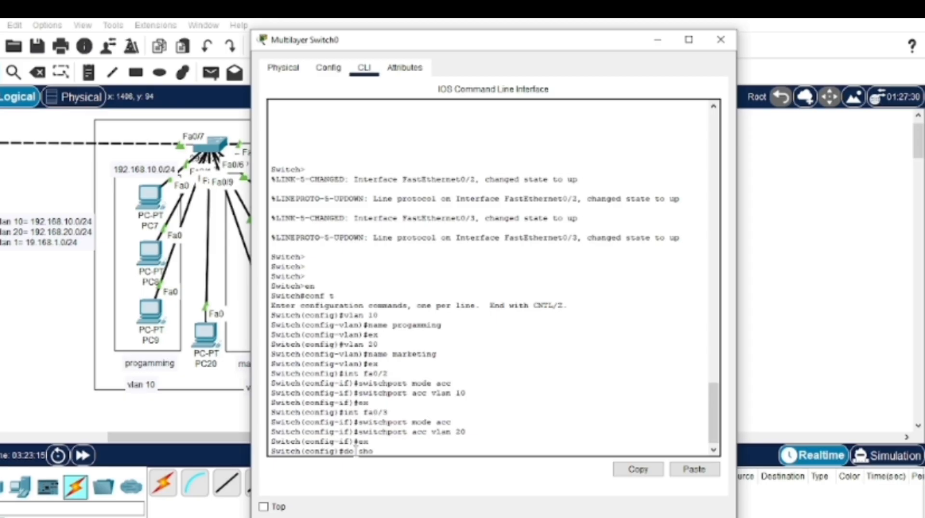
text(w vlan brief)
key(Return)
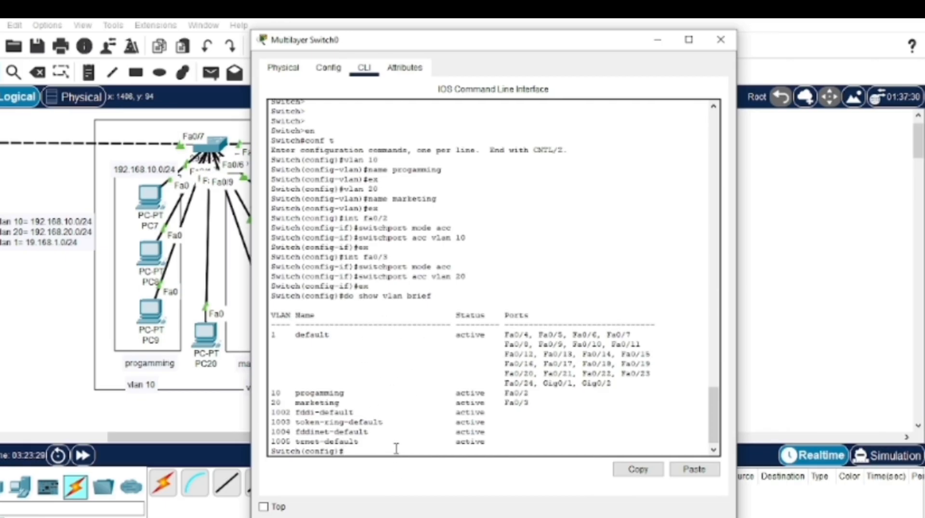
Assign IP address 192.168.10.1 with mask 255.255.255.0 to the VLAN 10 interface and exit interface configuration.
text(int vlan 10)
key(Return)
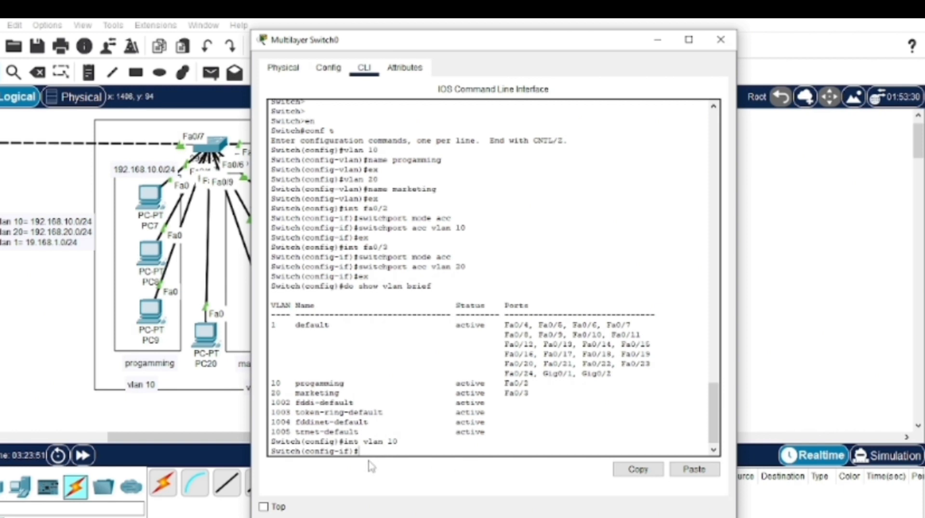
text(ip address 192.168.10.1 255.255.255.0)
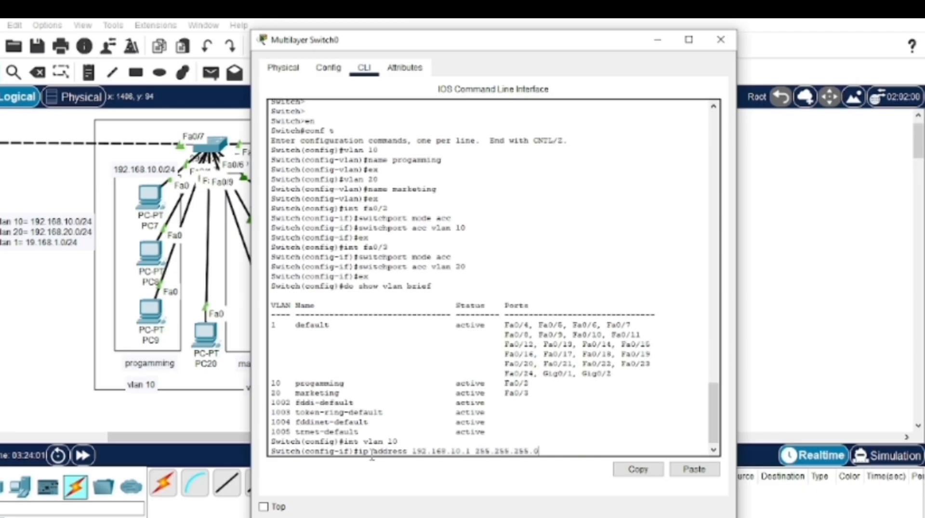
key(Return)
text(ex)
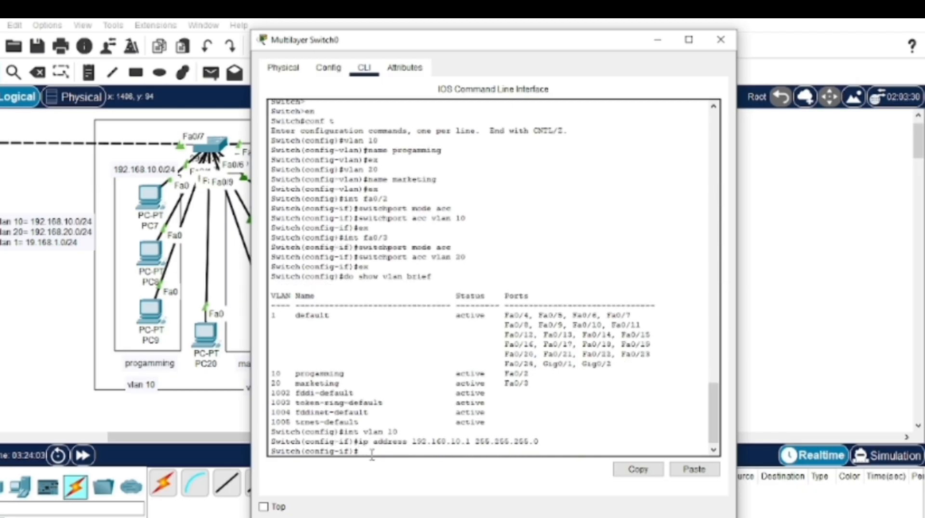
key(Return)
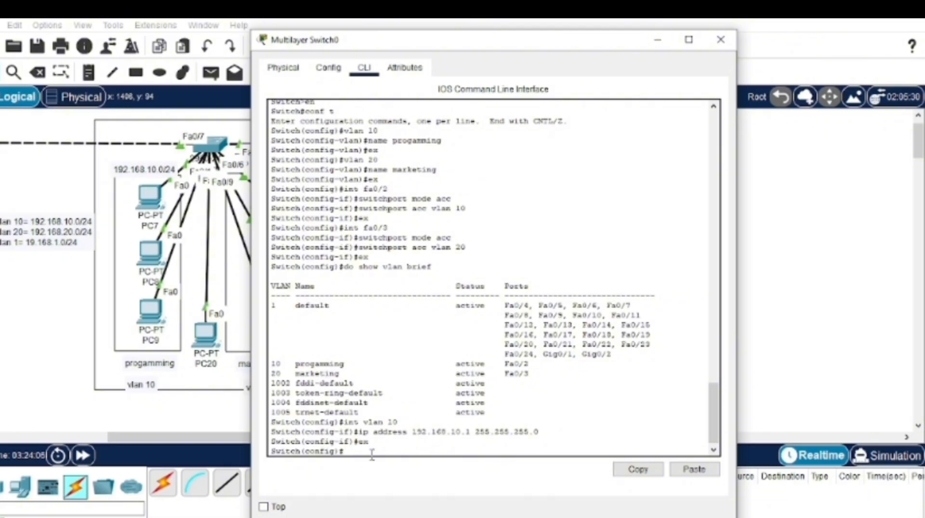
Assign IP address 192.168.20.1 with mask 255.255.255.0 to the VLAN 20 interface and exit interface configuration.
text(int vlan )
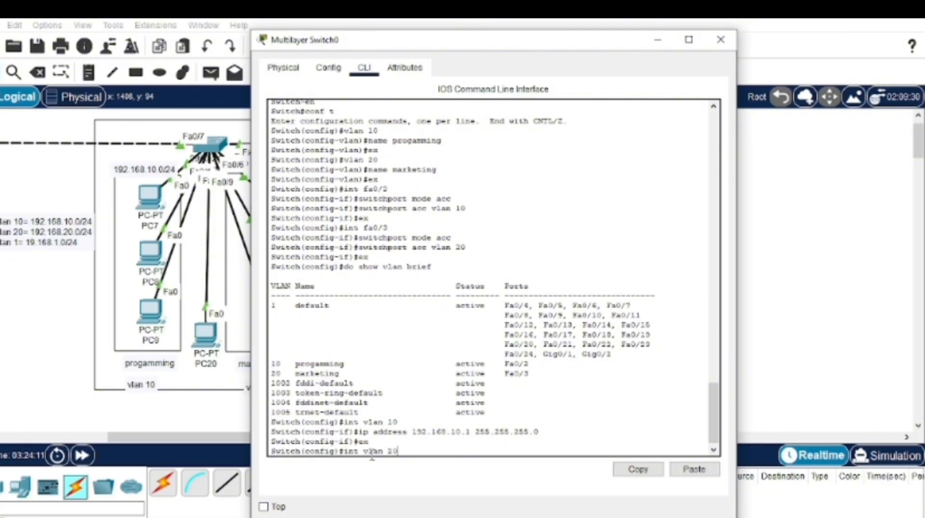
text(20)
key(Return)
text(ip addre)
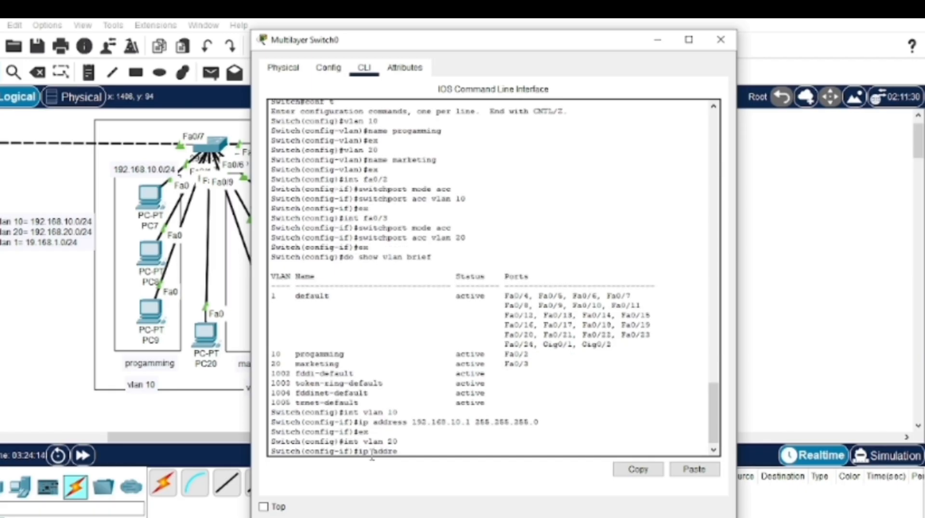
text(ss 192.1)
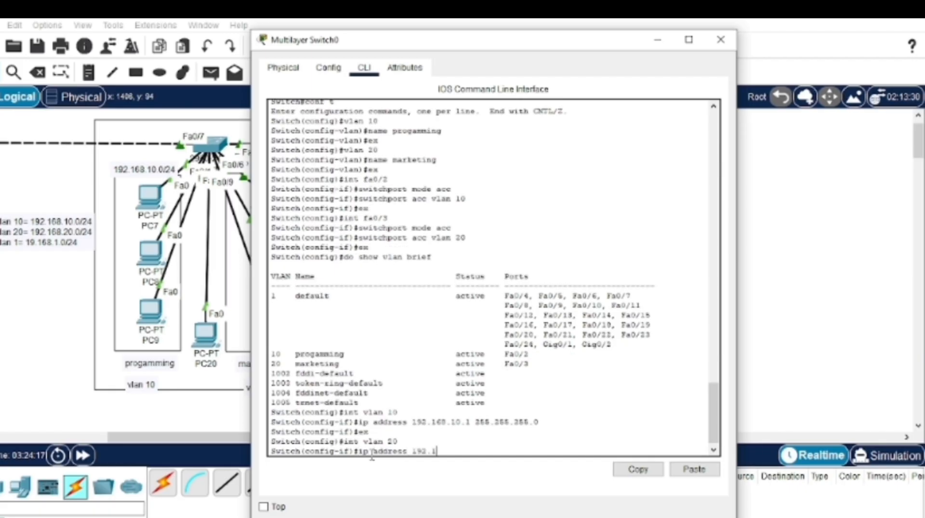
text(68.1020.1 255.255.255.)
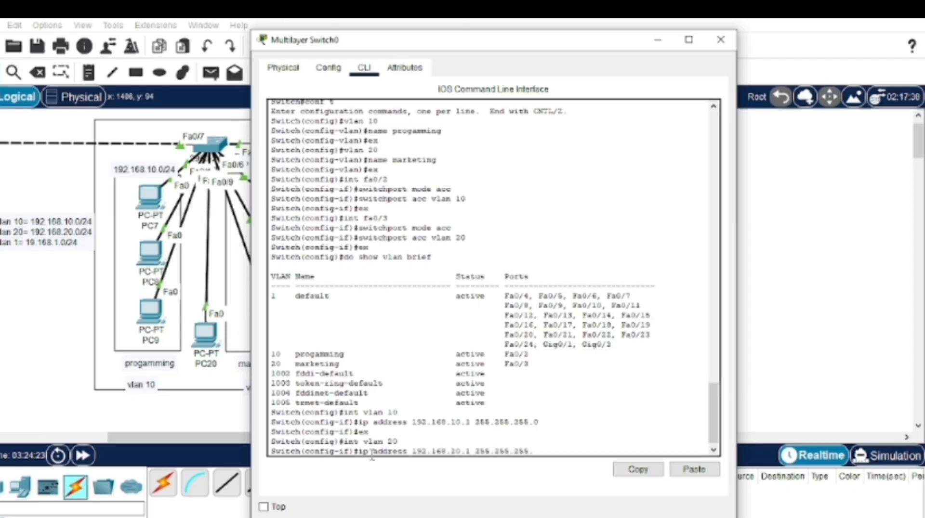
text(0)
key(Return)
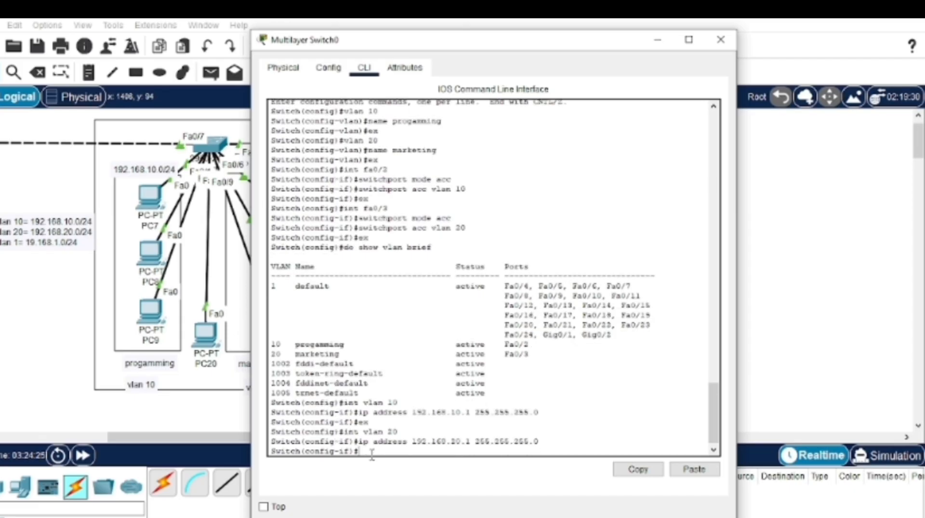
text(ex)
key(Return)
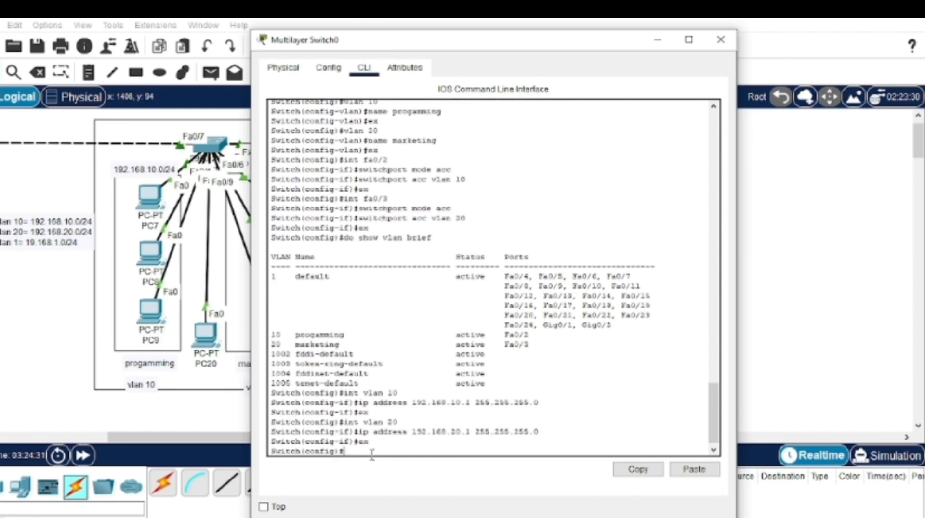
Assign IP address 192.168.1.1 with mask 255.255.255.0 to the VLAN 1 interface and exit interface configuration.
text(int vlan 1)
key(Return)
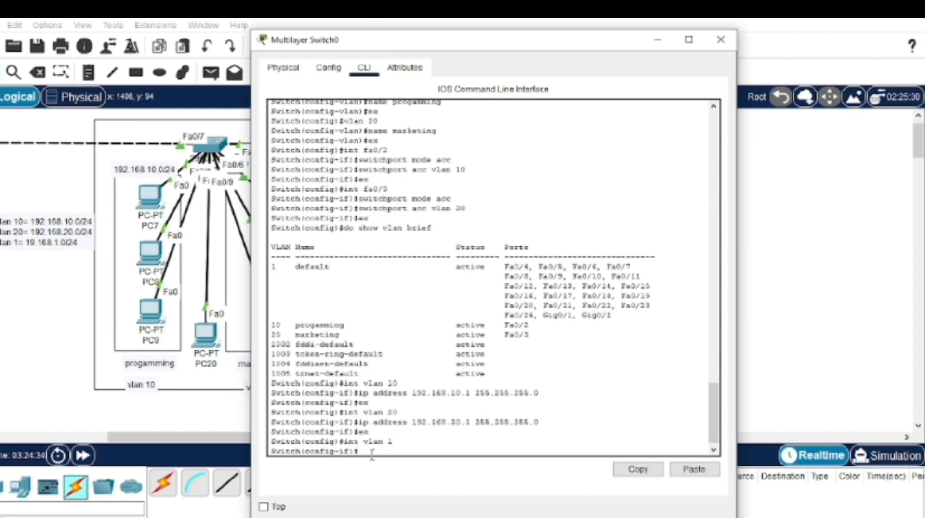
text(ip address 192.168.1.1 2)
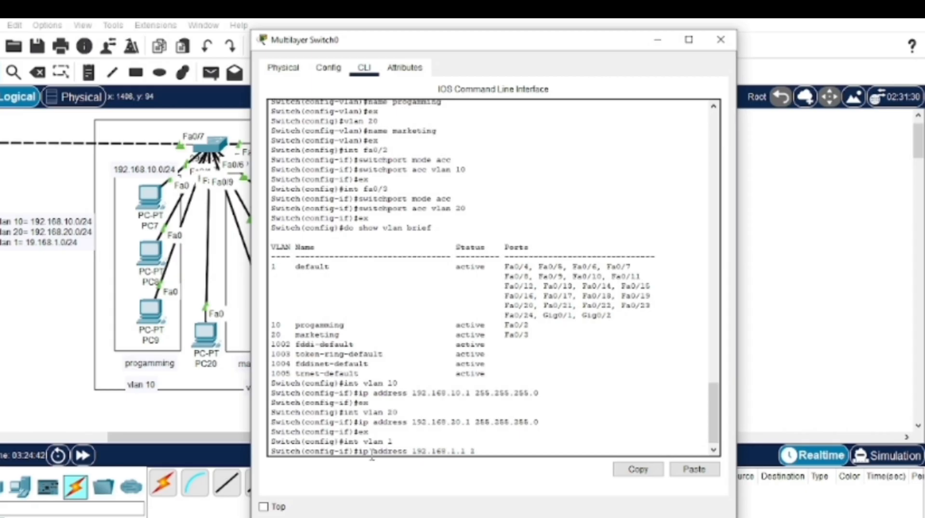
text(55.255.255.0)
key(Return)
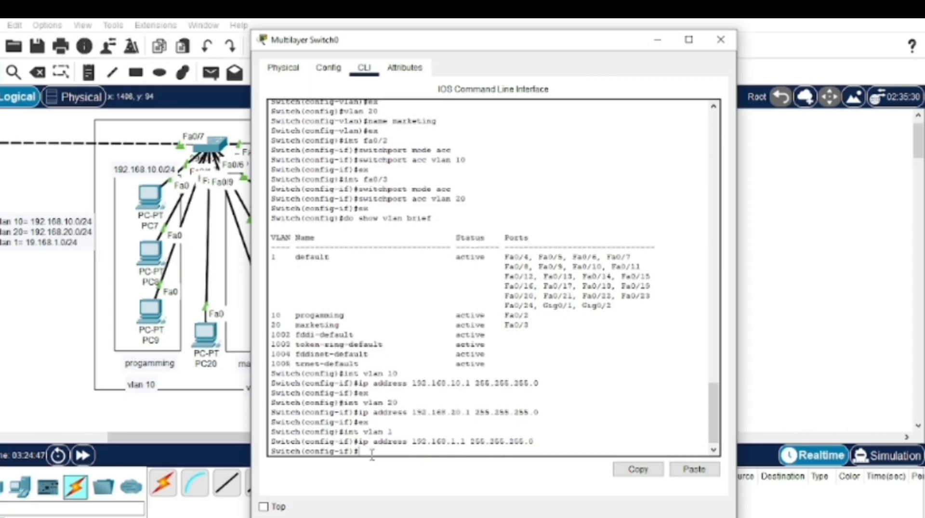
text(ex)
key(Return)
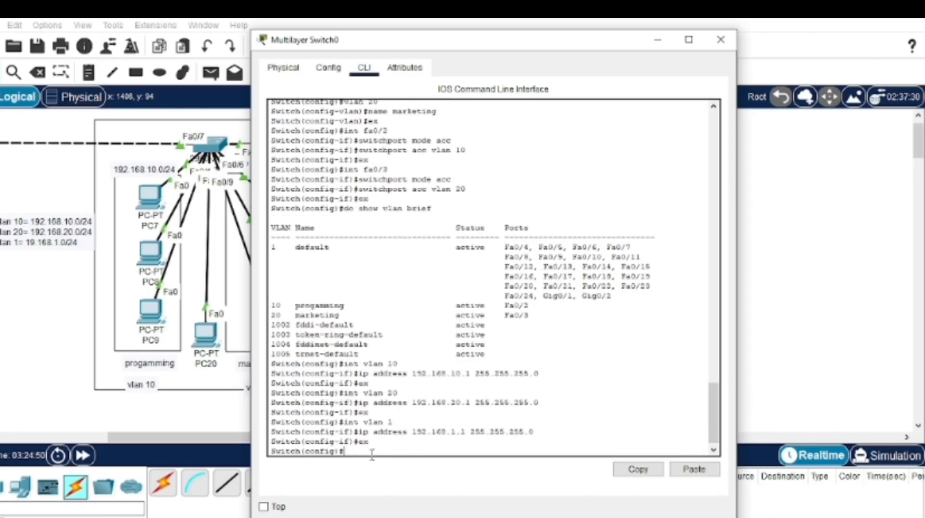
Display the full brief IP interface summary from configuration mode to check the VLAN interfaces, and close the switch window.
text(do show ip int brief)
key(Return)
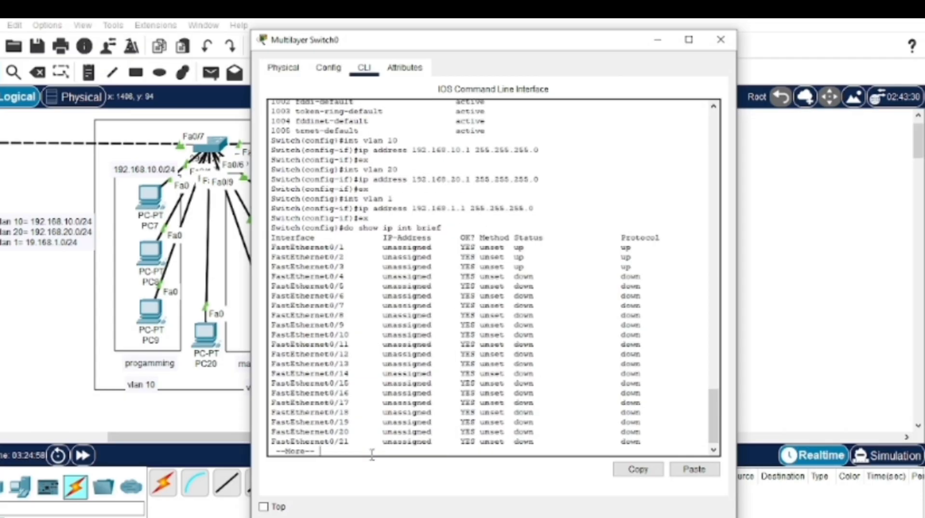
key(space)
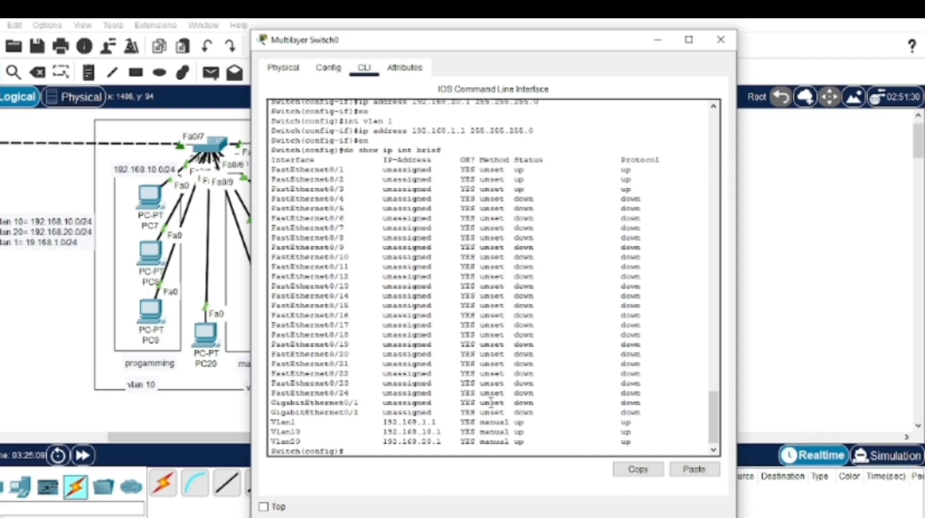
click(721, 39)
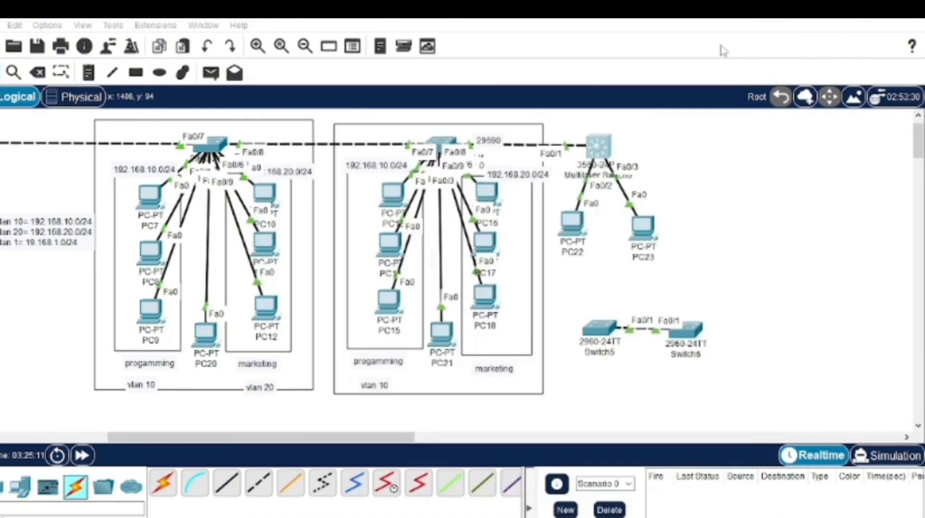
Set PC22's IPv4 default gateway to 192.168.10.1 in its IP configuration and close the PC window.
click(573, 222)
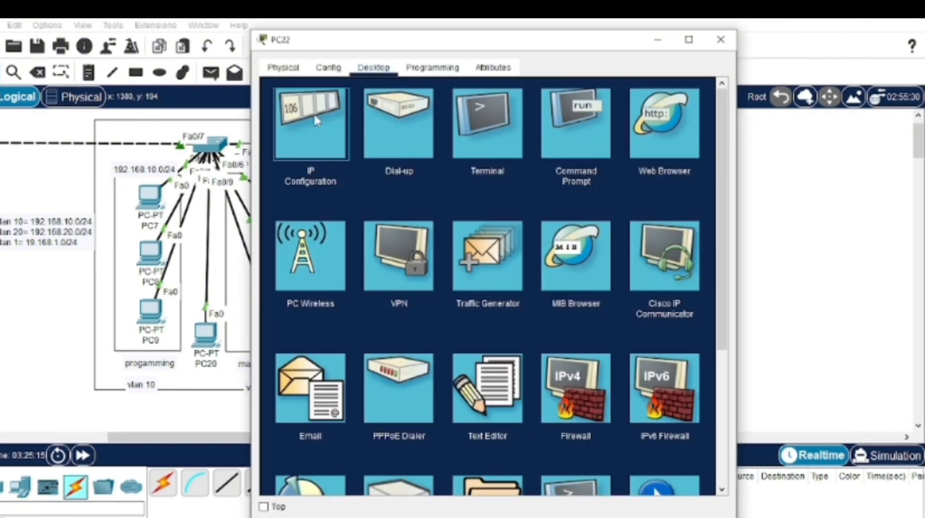
click(314, 112)
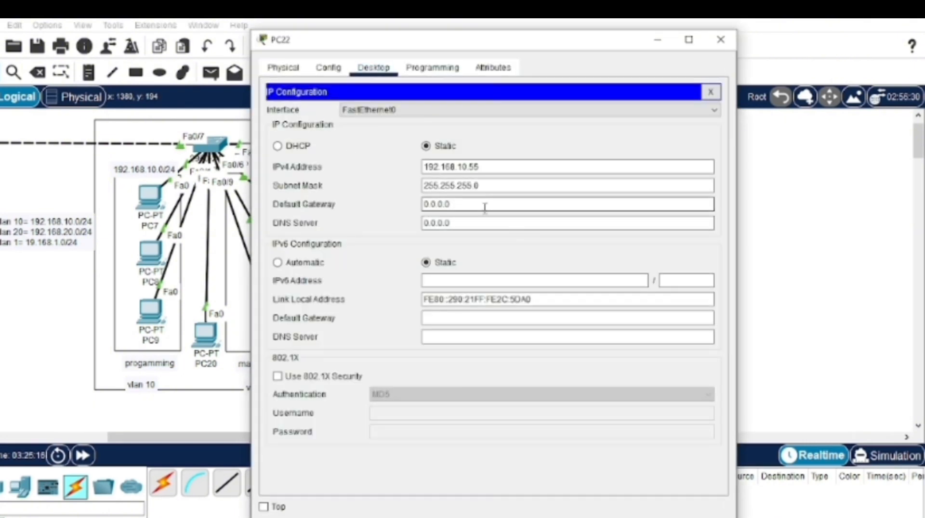
key(BackSpace)
key(BackSpace)
key(BackSpace)
key(BackSpace)
key(BackSpace)
text(192.168.20.1)
key(Left)
key(Left)
key(Left)
key(Left)
key(BackSpace)
text(1)
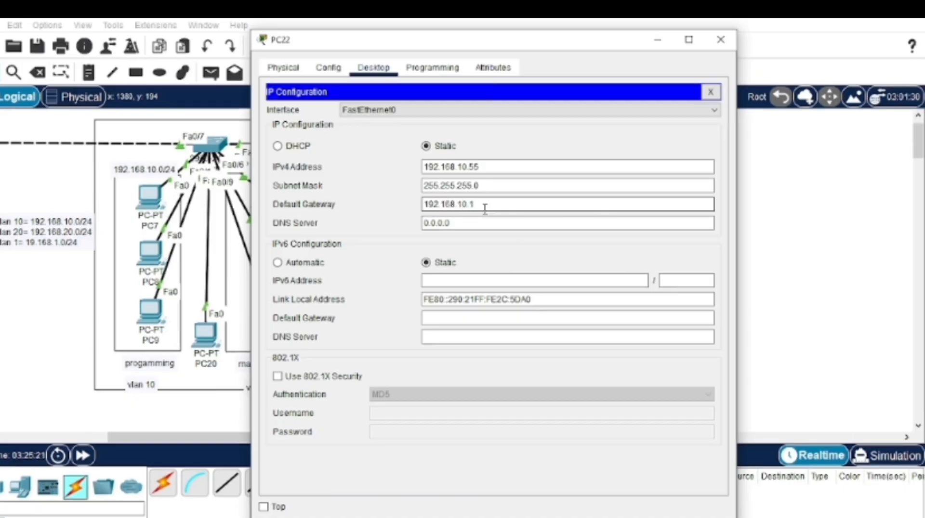
click(721, 39)
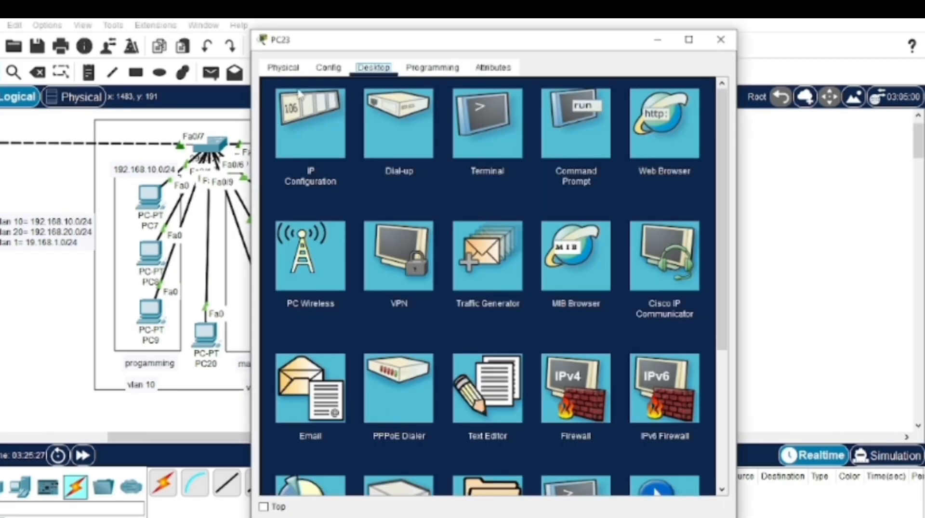
Set PC23's IPv4 default gateway to 192.168.20.1 in its IP configuration and close the PC window.
click(302, 131)
click(506, 202)
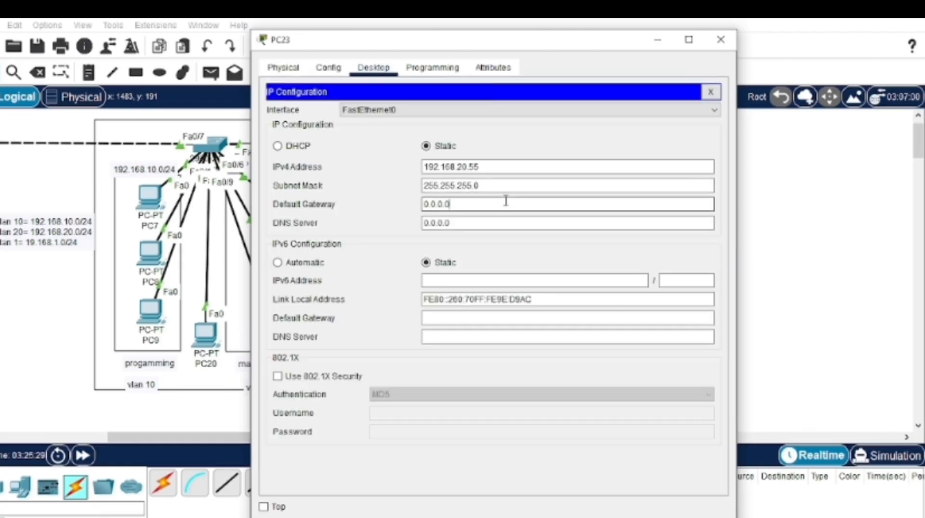
key(BackSpace)
key(BackSpace)
key(BackSpace)
key(BackSpace)
key(BackSpace)
key(BackSpace)
key(BackSpace)
text(192.168.20.1)
click(720, 40)
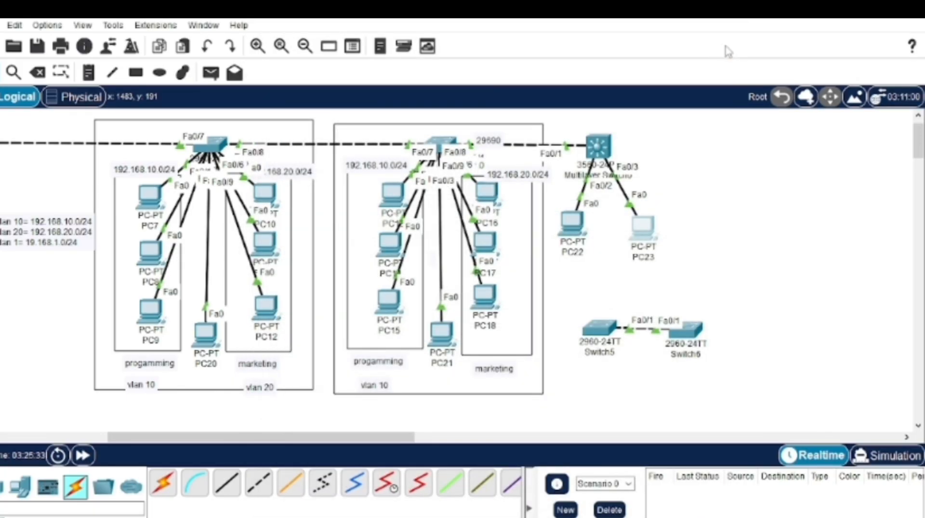
Send a simple PDU from PC22 to PC23 to test connectivity between VLAN 10 and VLAN 20.
click(210, 73)
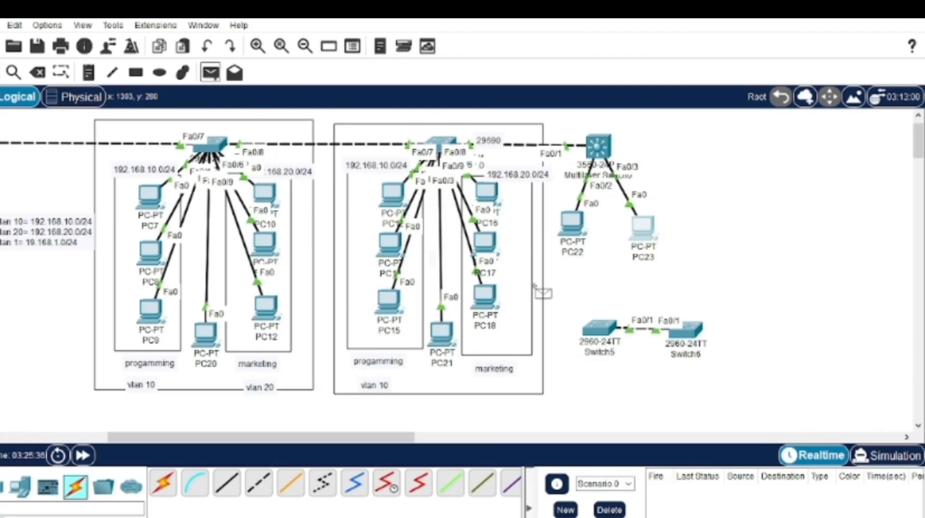
click(571, 221)
click(642, 226)
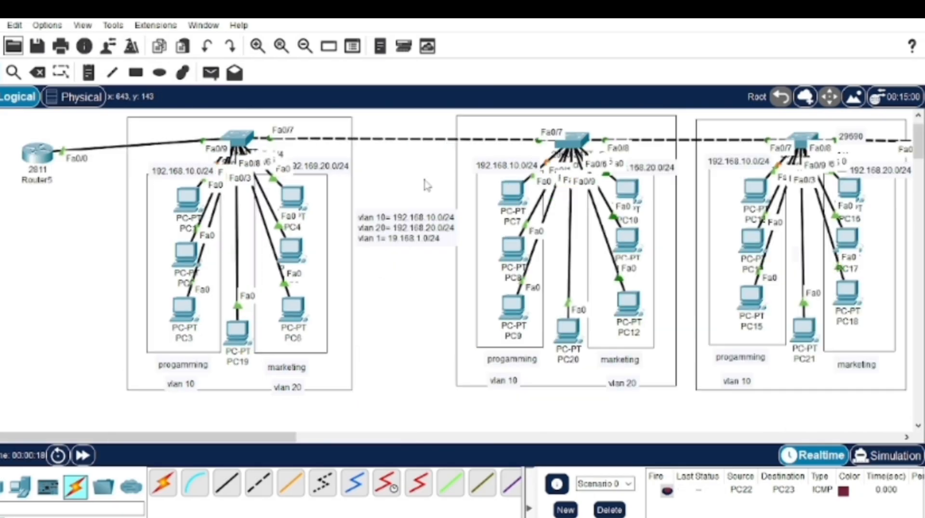
Open the command line of Multilayer Switch0 and enter global configuration mode.
scroll(426, 185, right, 6)
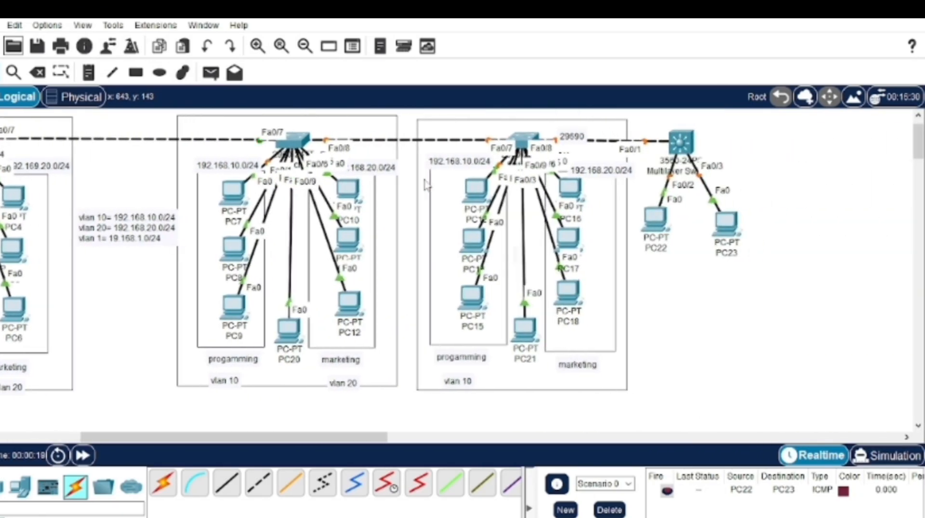
scroll(426, 186, right, 5)
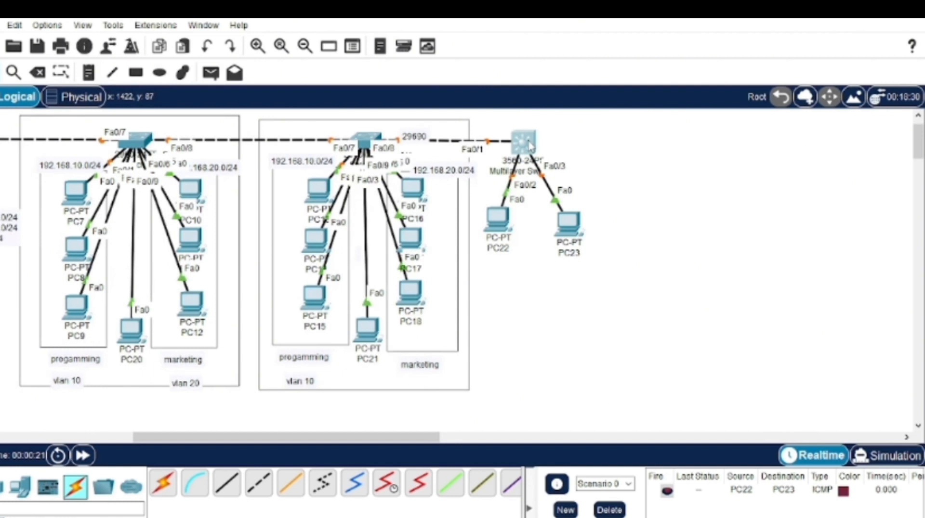
click(529, 145)
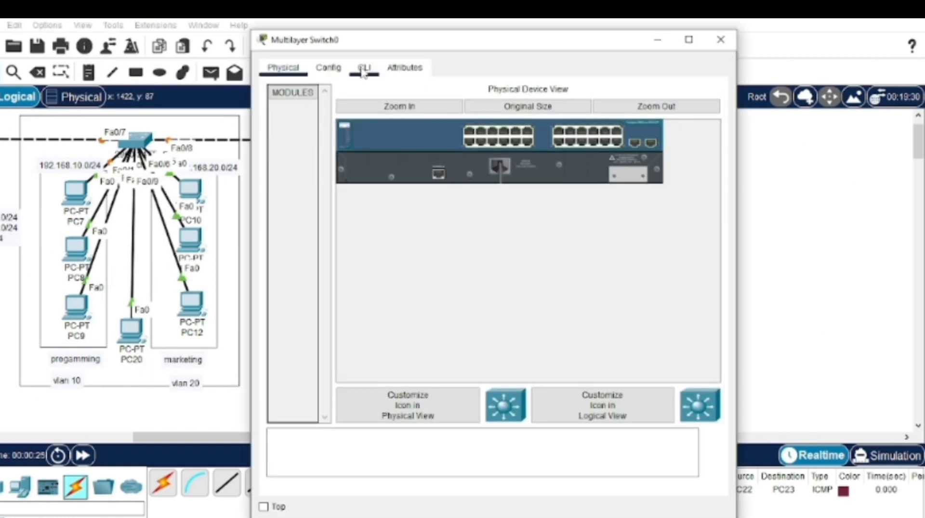
click(363, 70)
key(Return)
key(Return)
text(en)
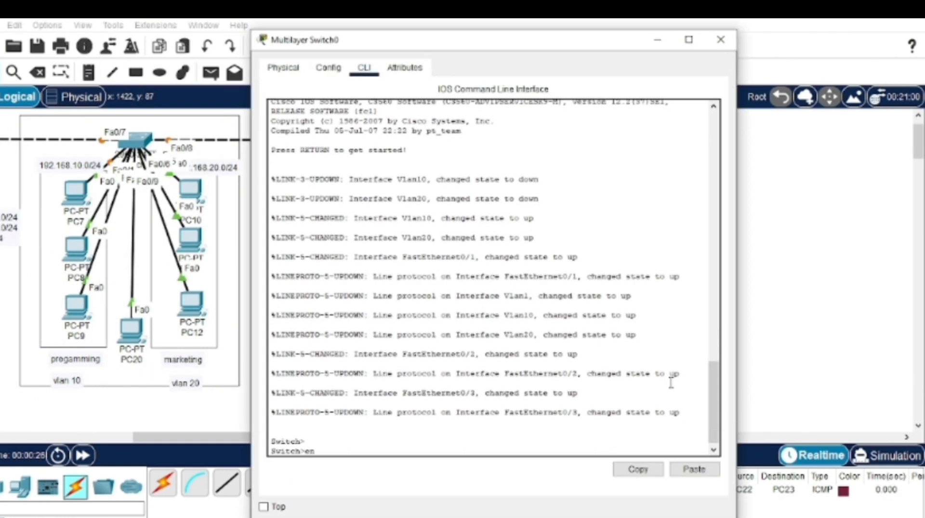
key(Return)
text(con)
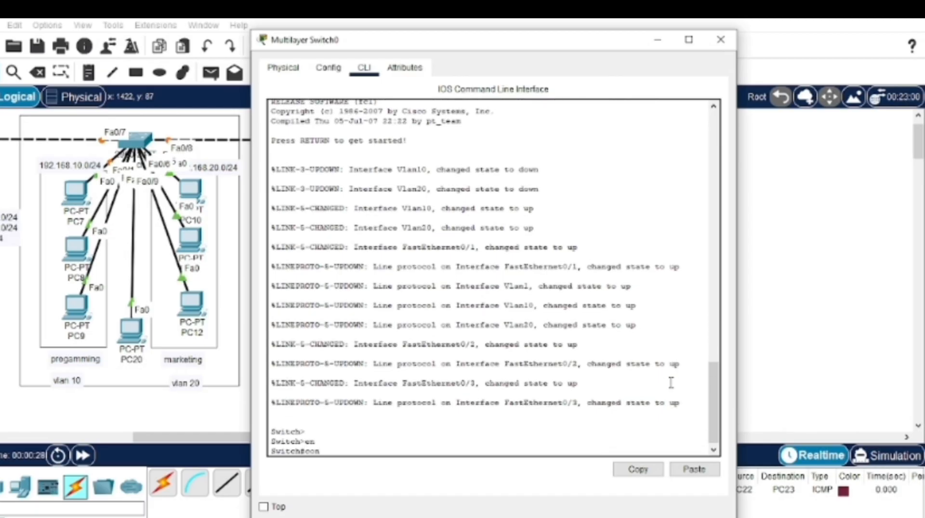
text(f t)
key(Return)
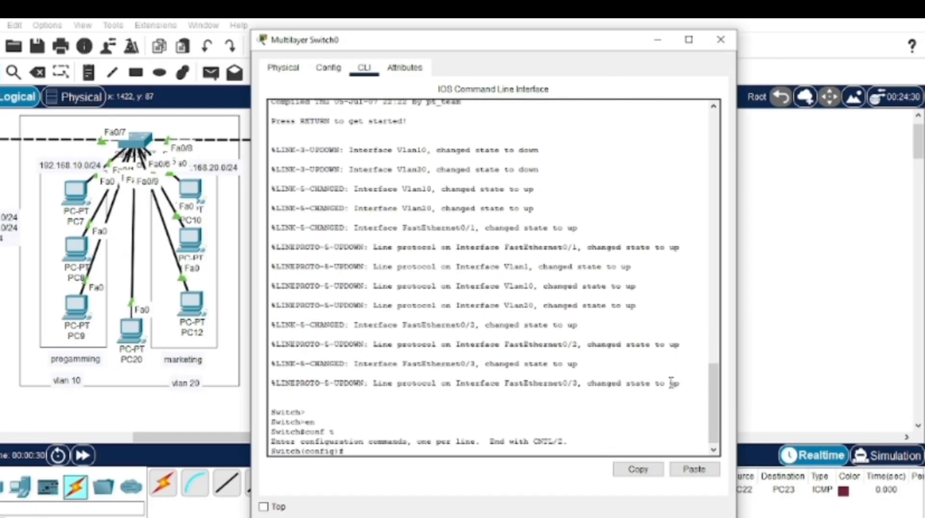
Create a DHCP pool named vlan10 with the network 192.168.10.0 and mask 255.255.255.0.
text(ip dhcp pool vlan10)
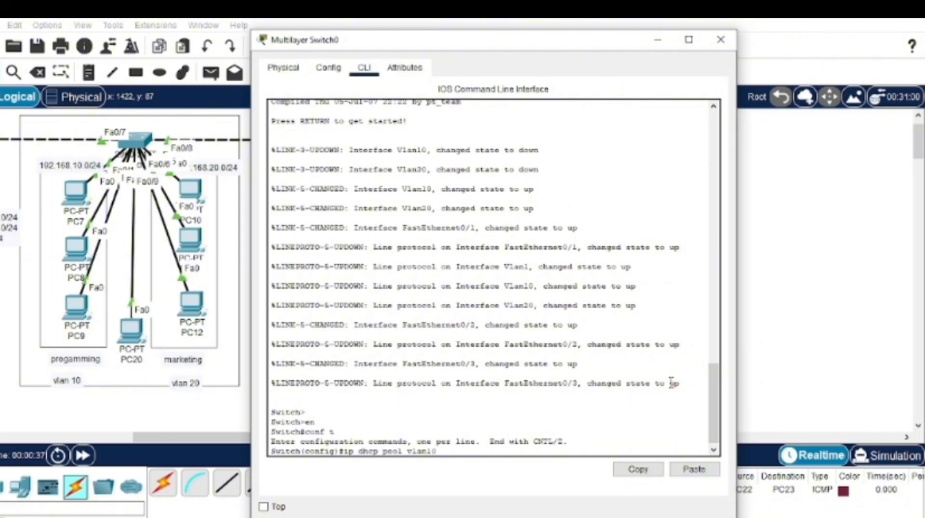
key(Return)
text(networ)
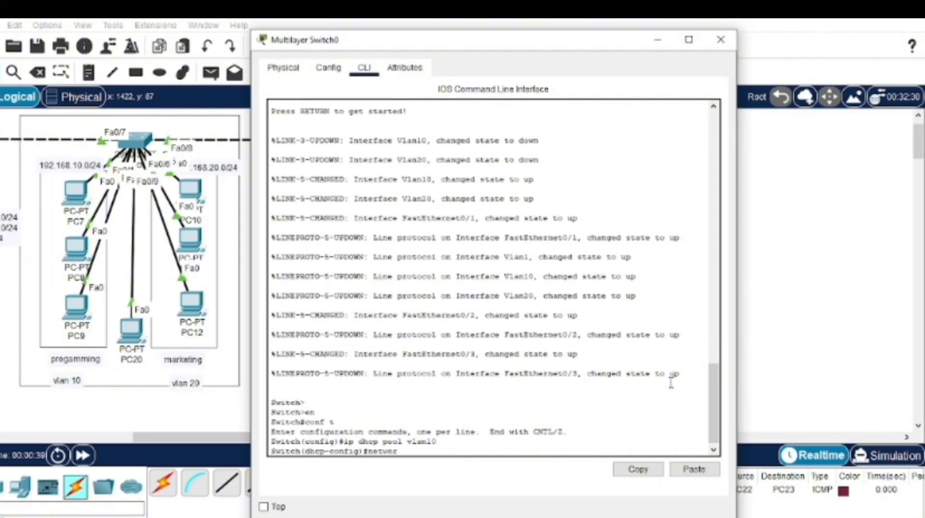
text(k 192.168.100.)
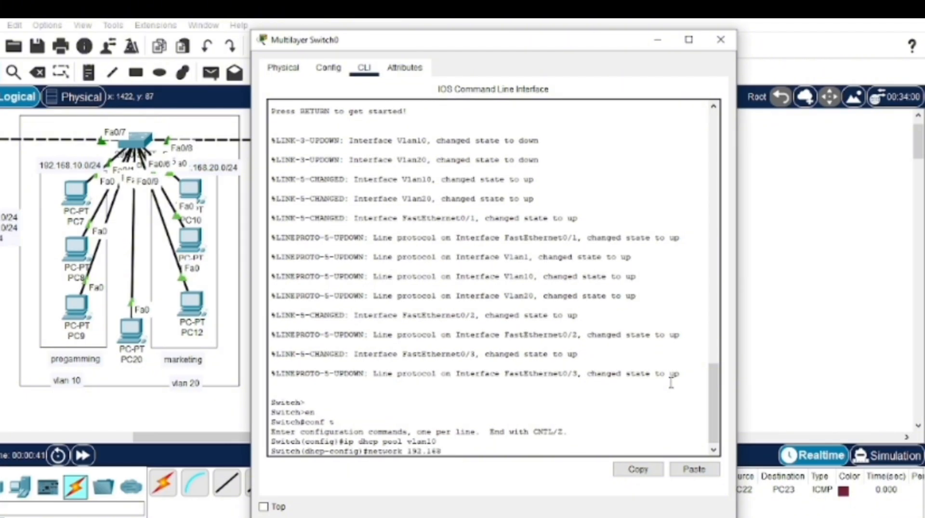
key(BackSpace)
key(BackSpace)
key(BackSpace)
text(0.0 255.255.255.0)
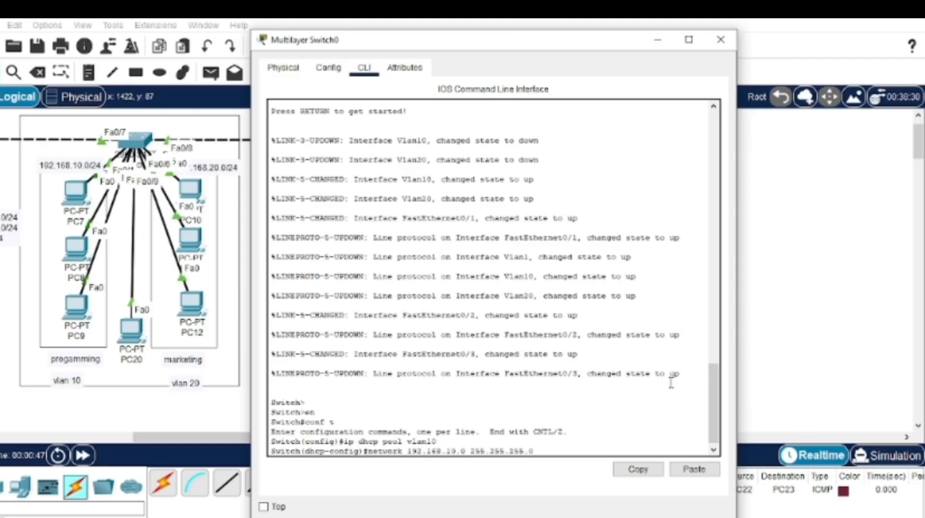
key(Return)
Set the vlan10 pool's default router to 192.168.10.1 and DNS server to 8.8.8.8, and return to global configuration mode.
text(default)
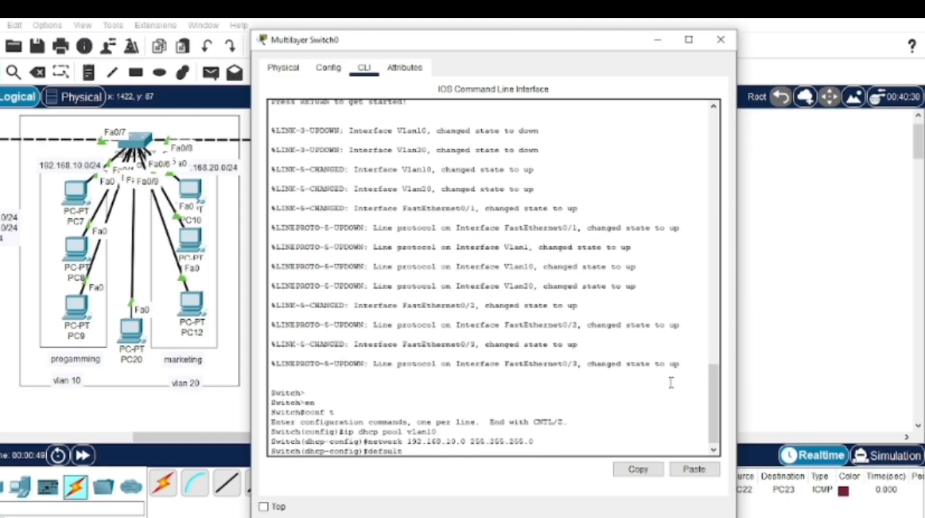
text(-router)
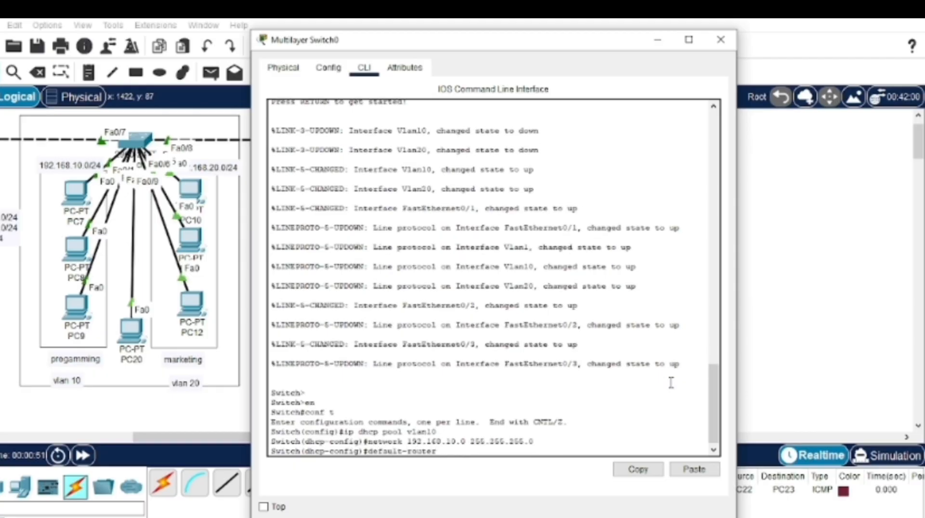
text( 192.168.)
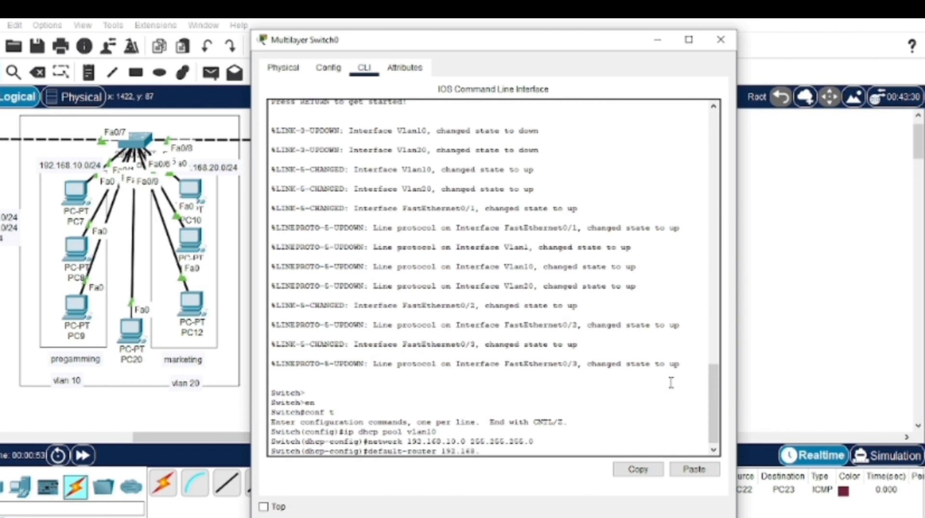
text(10.1)
key(Return)
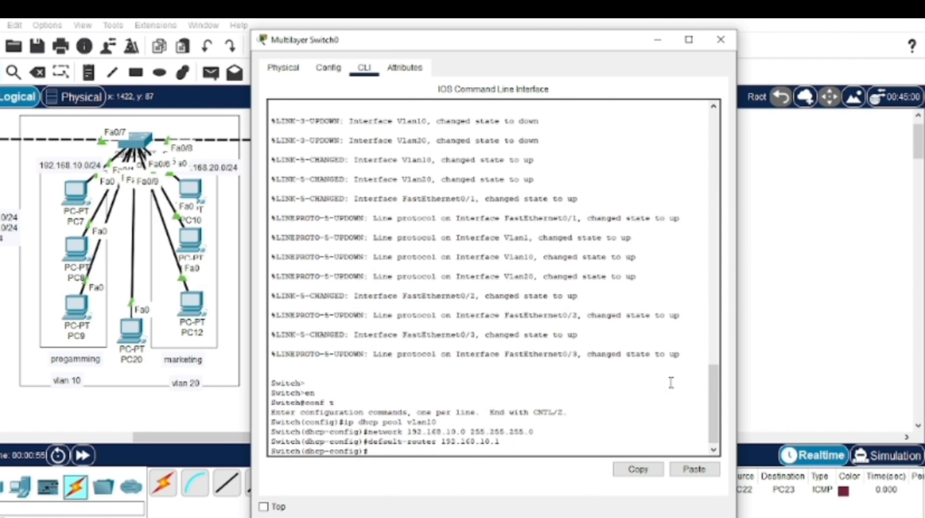
text(dns-server 8.8.8.8)
key(Return)
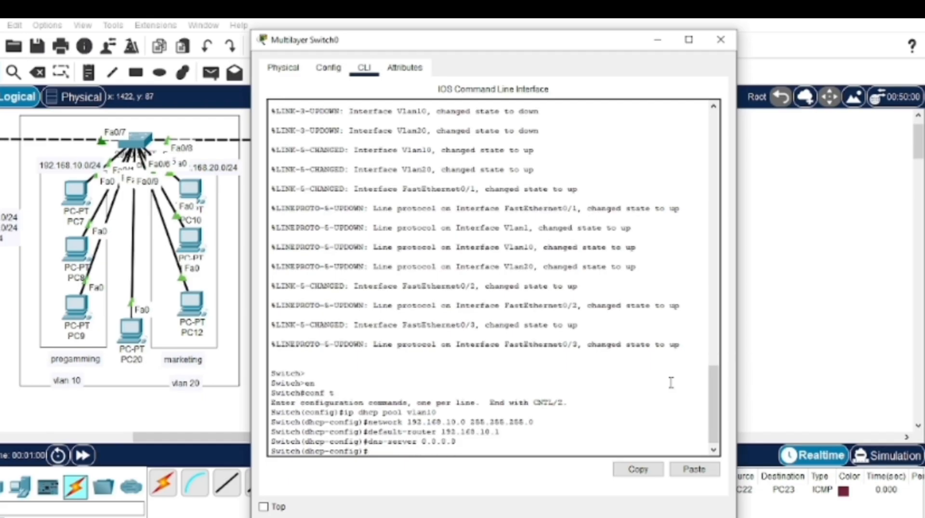
text(ex)
key(Return)
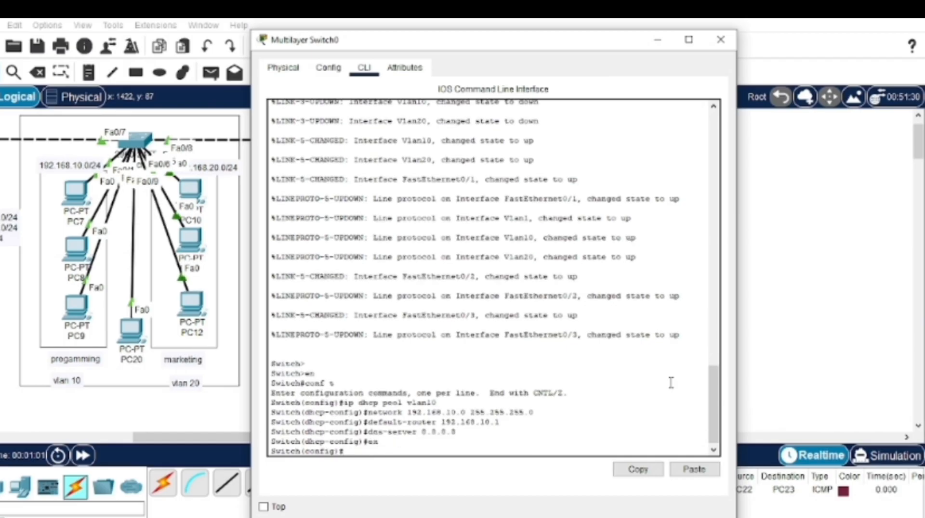
text(ip dhcp%DHCPD-4-PING_CONFLICT: DHCP address conflict:  server pinged)
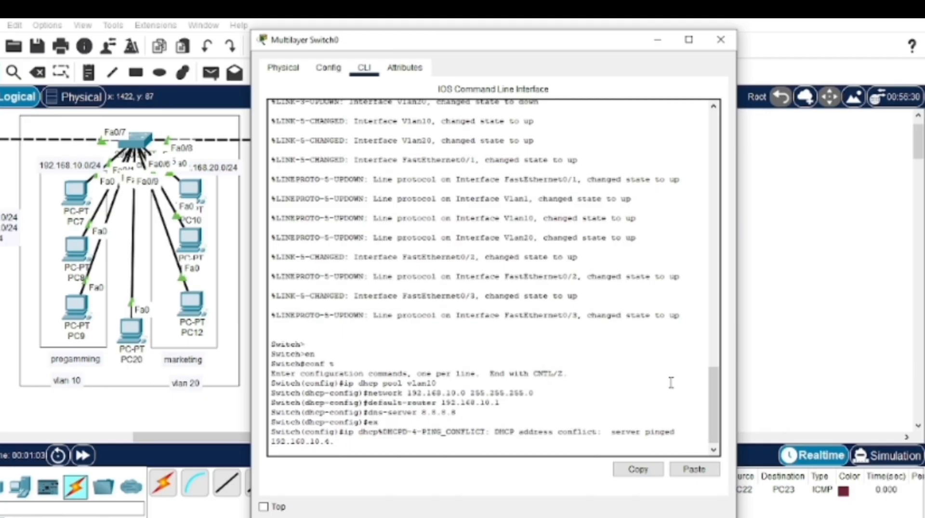
key(Return)
text(ip)
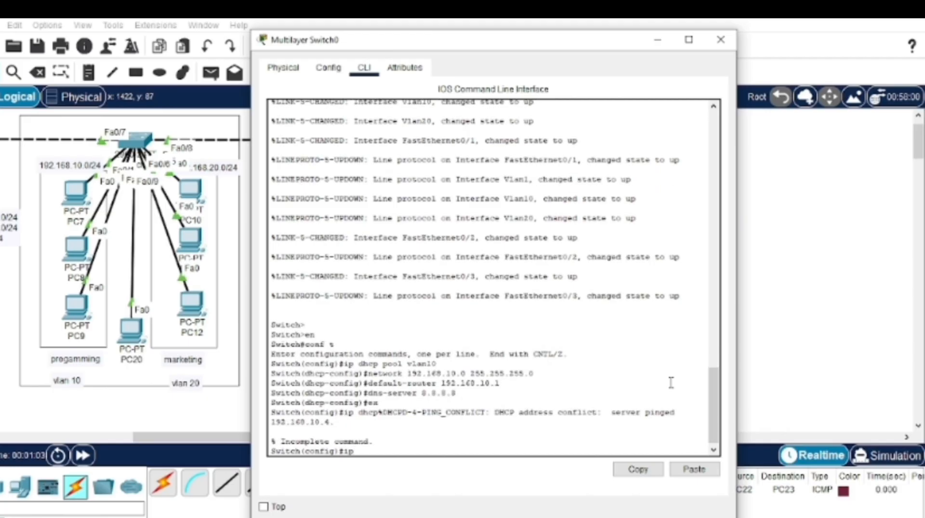
text( f)
text(dh\)
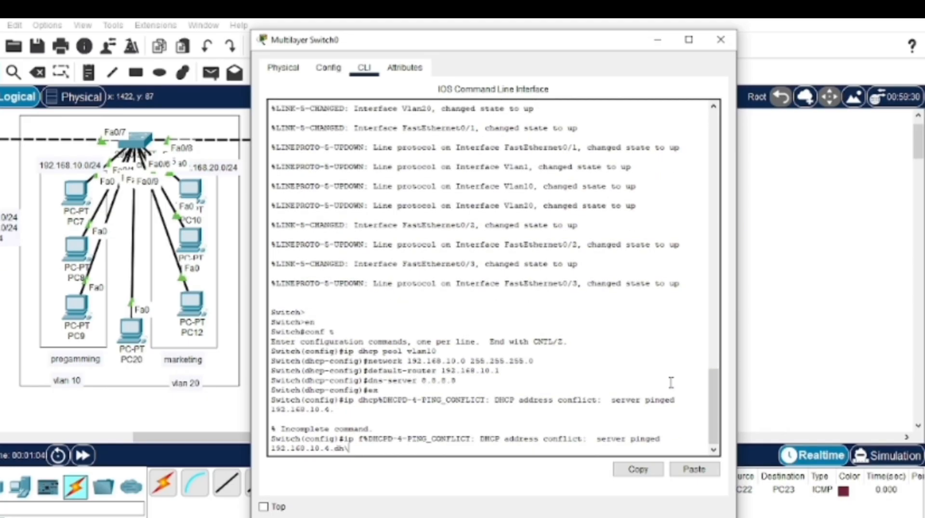
text(\)
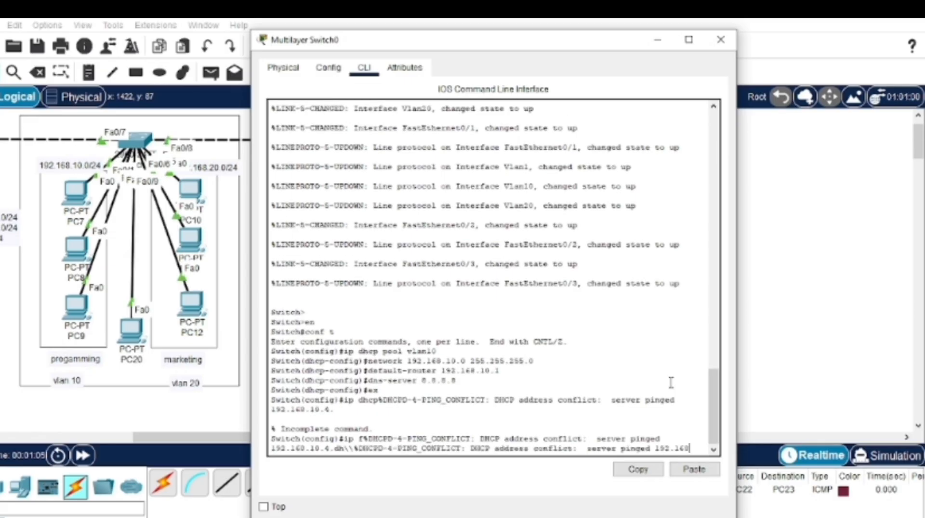
key(Return)
key(Return)
text(ip d)
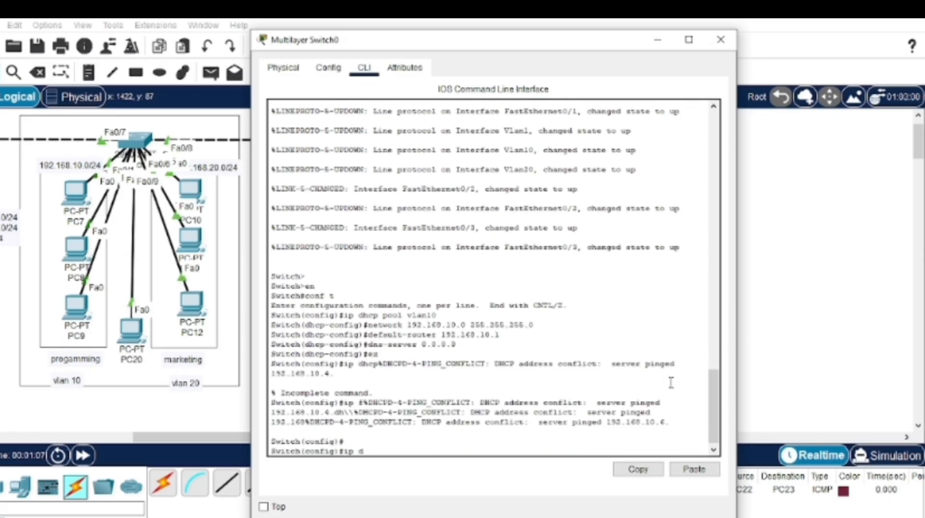
text(hc)
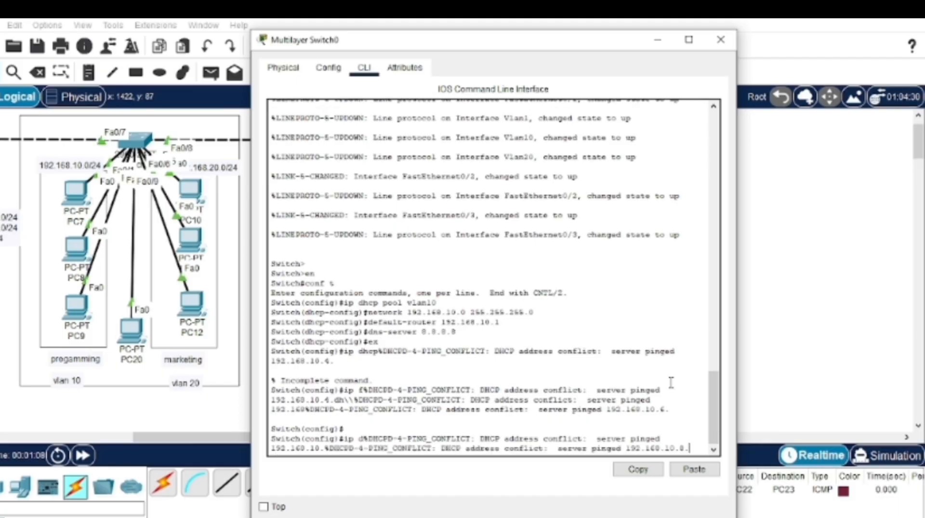
key(Return)
text(itch(config)#)
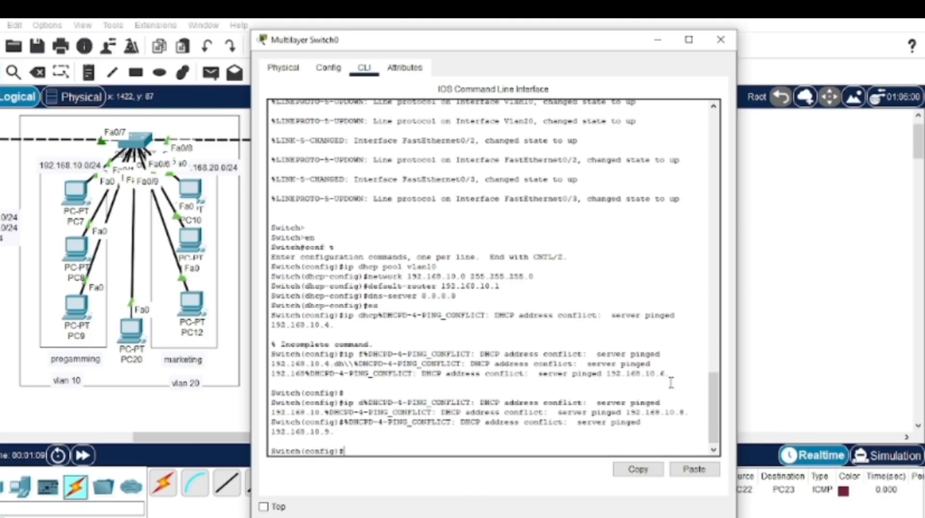
Create a DHCP pool named vlan20 with the network 192.168.20.0 and mask 255.255.255.0.
text(ip dhcp pool vl)
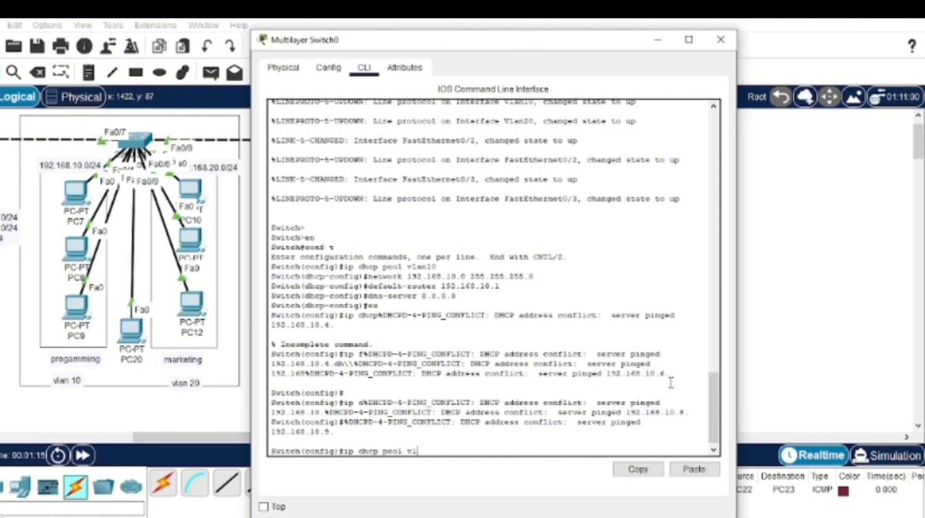
text(an20)
key(Return)
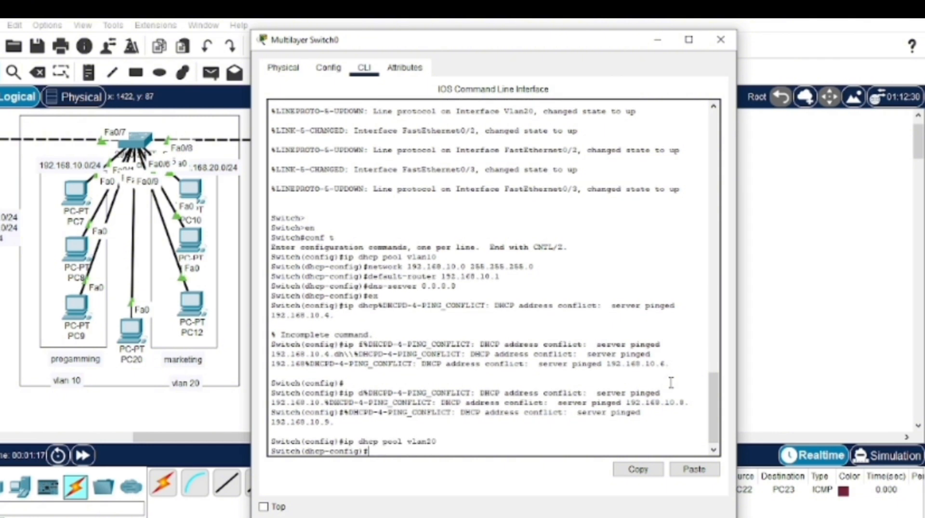
text(network 192.168.)
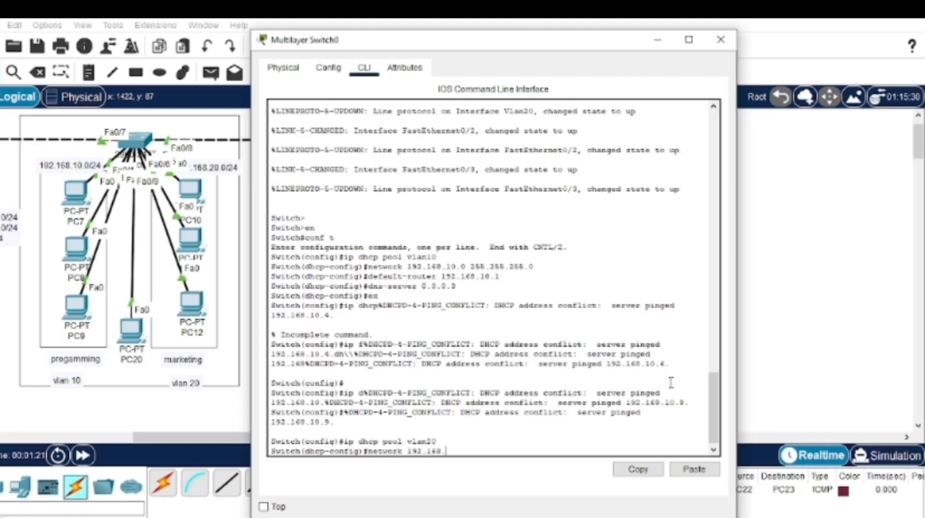
text(20.0 255.255.2)
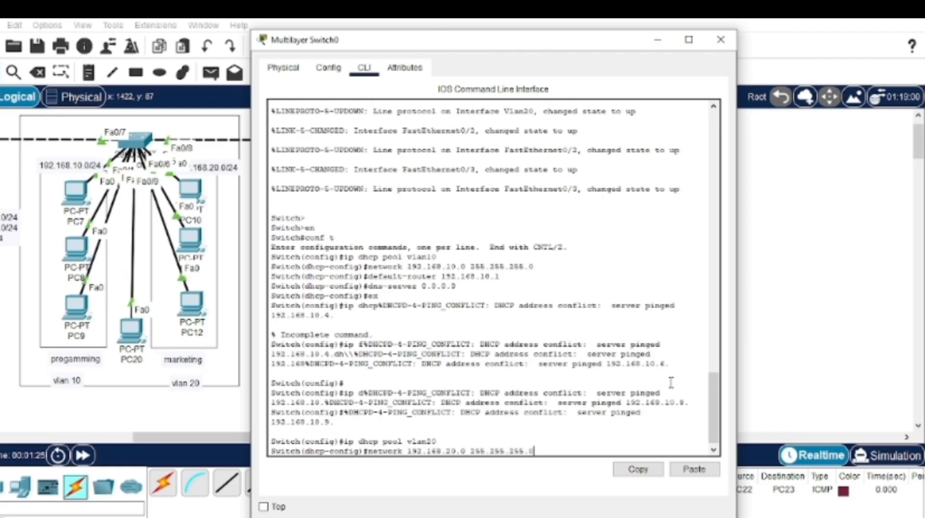
text(55.0)
key(Return)
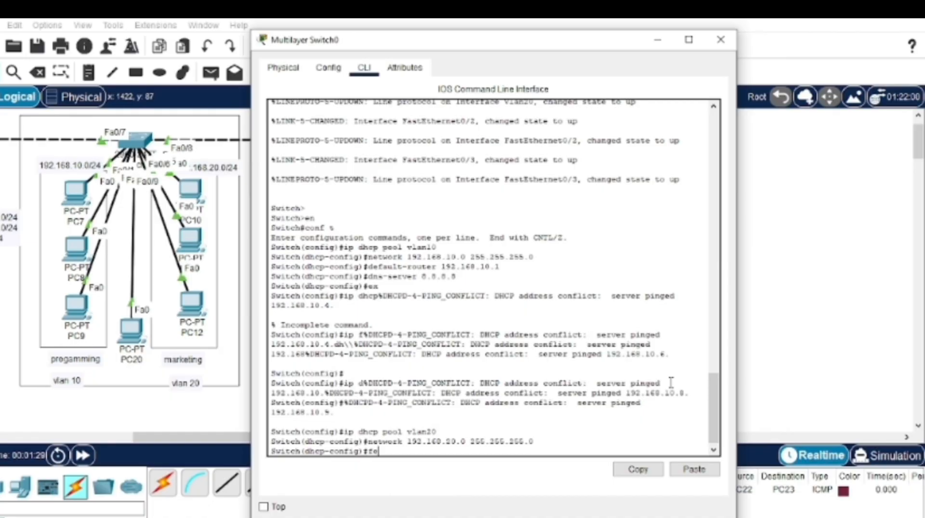
Set the vlan20 pool's default router to 192.168.20.1 and DNS server to 8.8.8.8, and return to global configuration mode.
text(defaul)
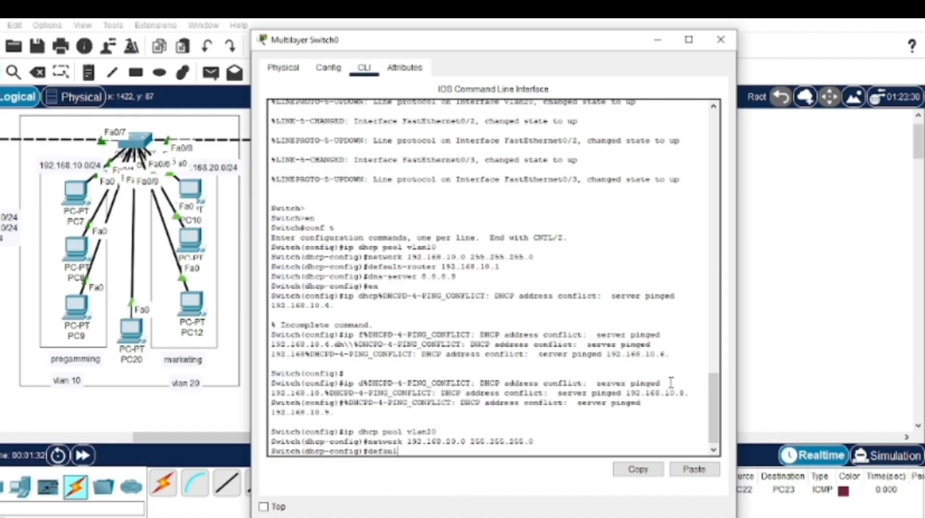
text(t-rou)
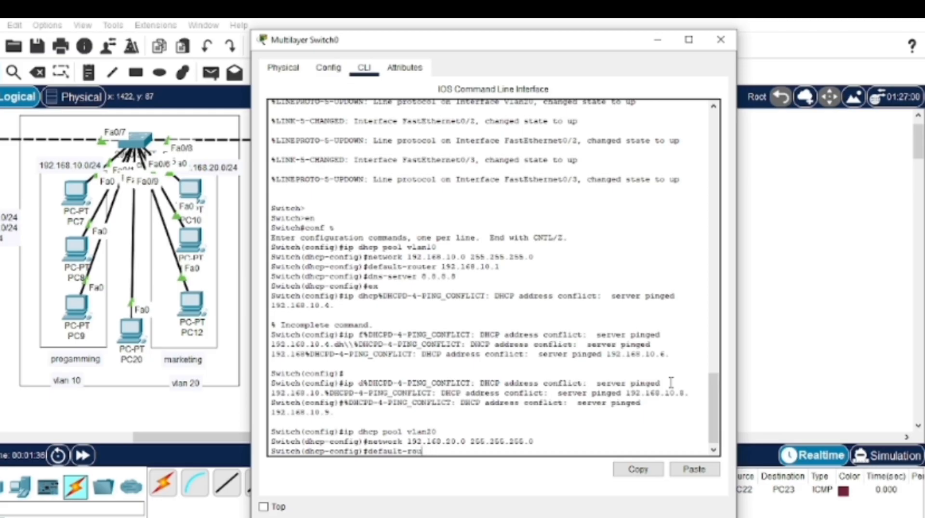
text(ter 192.168.20.1)
key(Return)
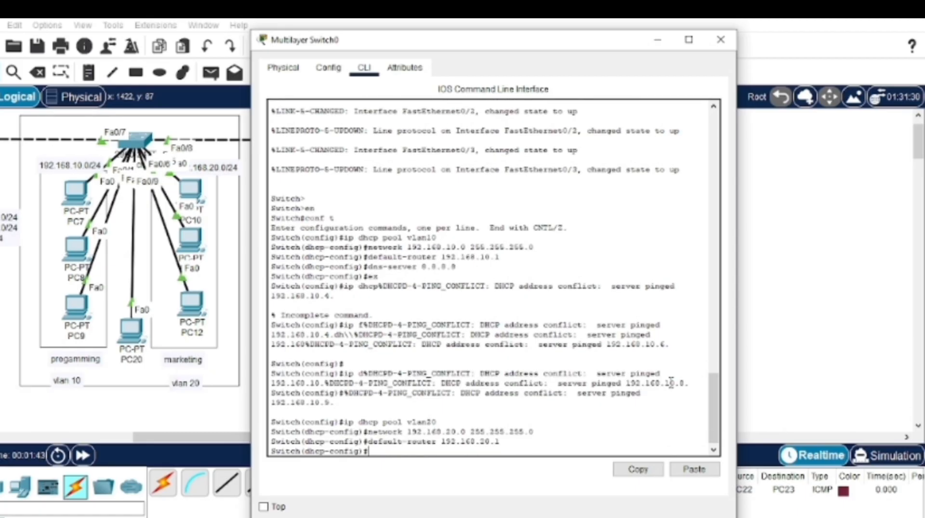
text(dns-server 8.8.8.8)
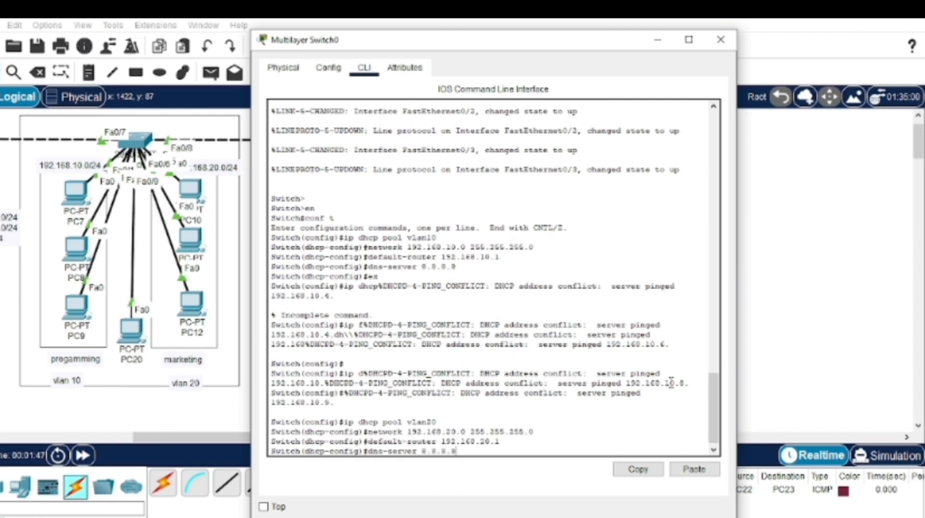
key(Return)
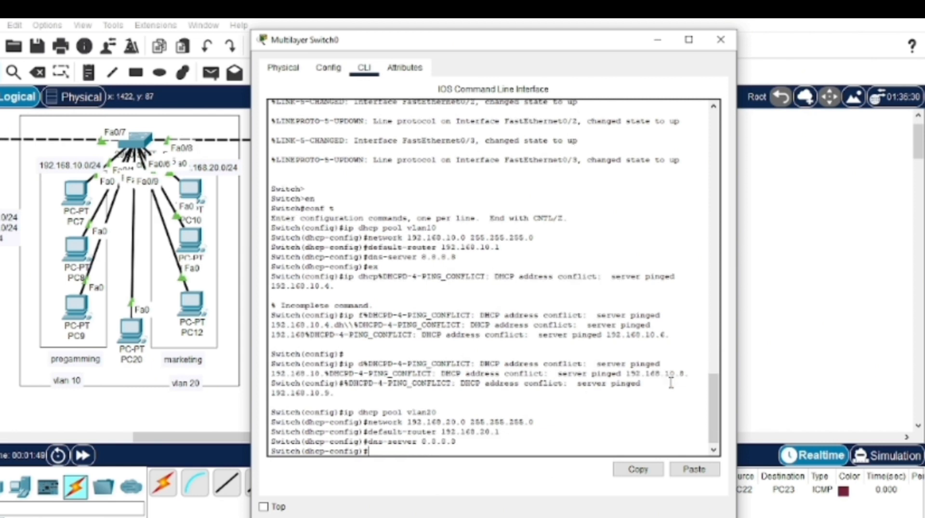
text(ex)
key(Return)
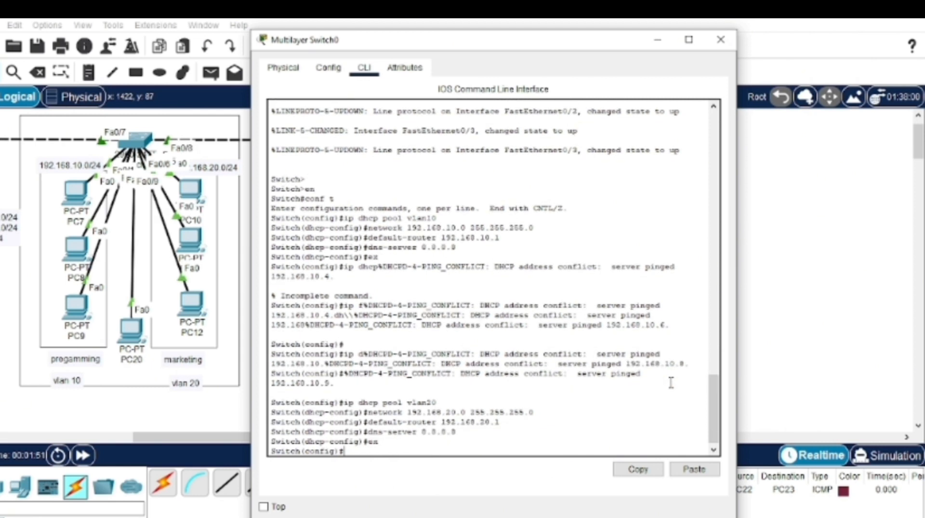
Create a DHCP pool named vlan1 with the network 192.168.1.0 and mask 255.255.255.0.
text(ip dhcp pool v)
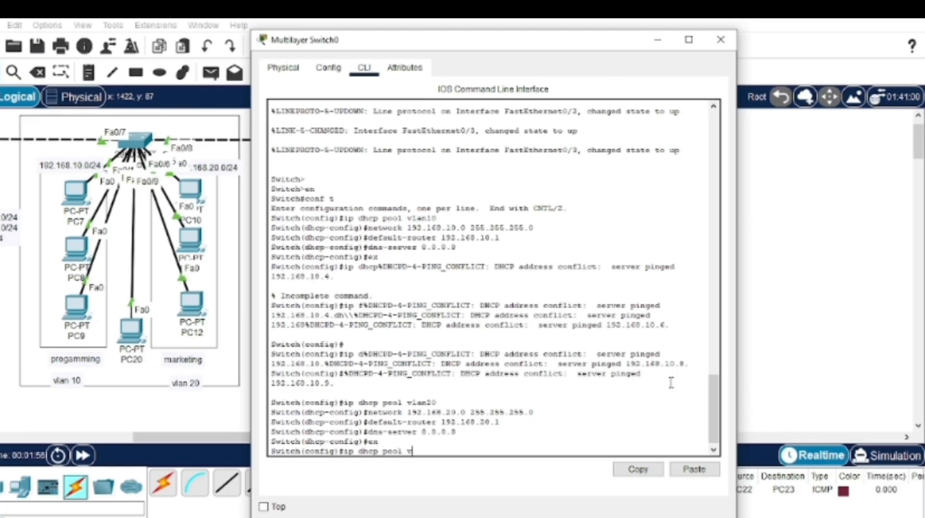
text(lan1)
key(Return)
text(ne)
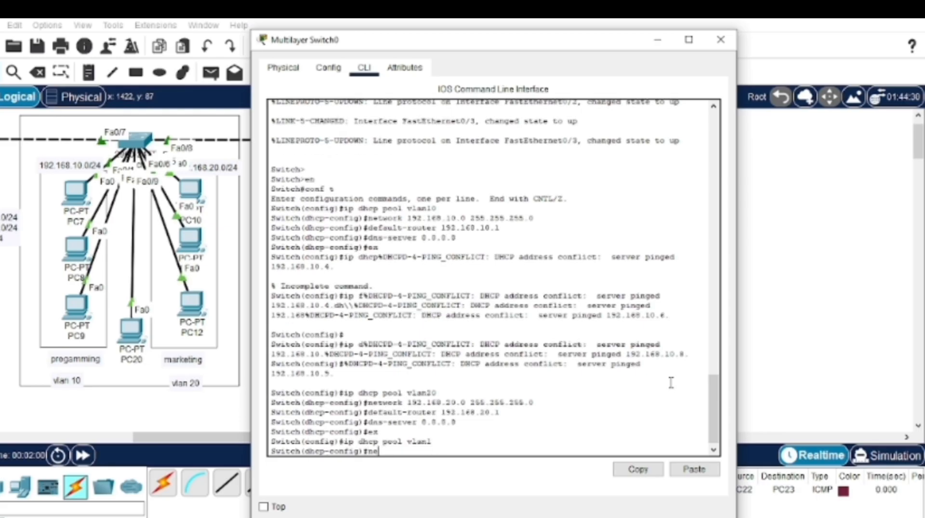
text(twork 192.168.1.0)
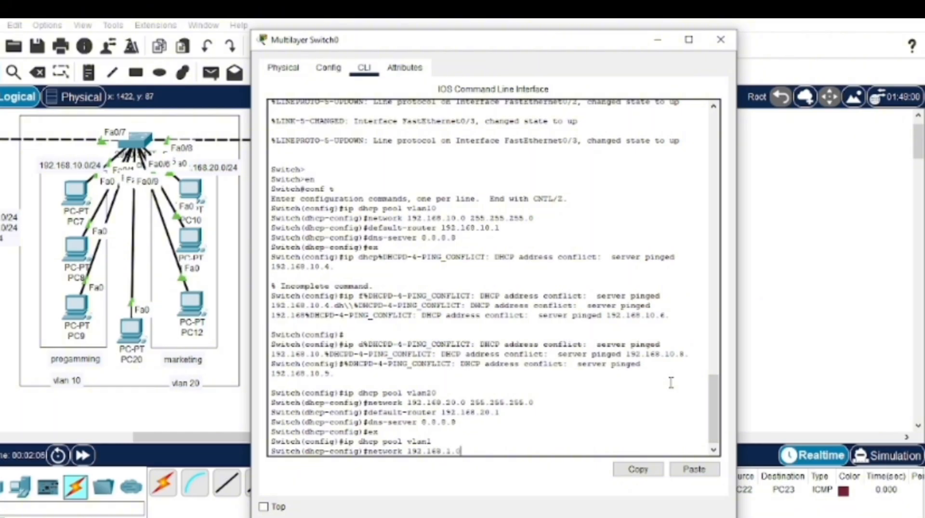
text( 255.255.255.0)
key(Return)
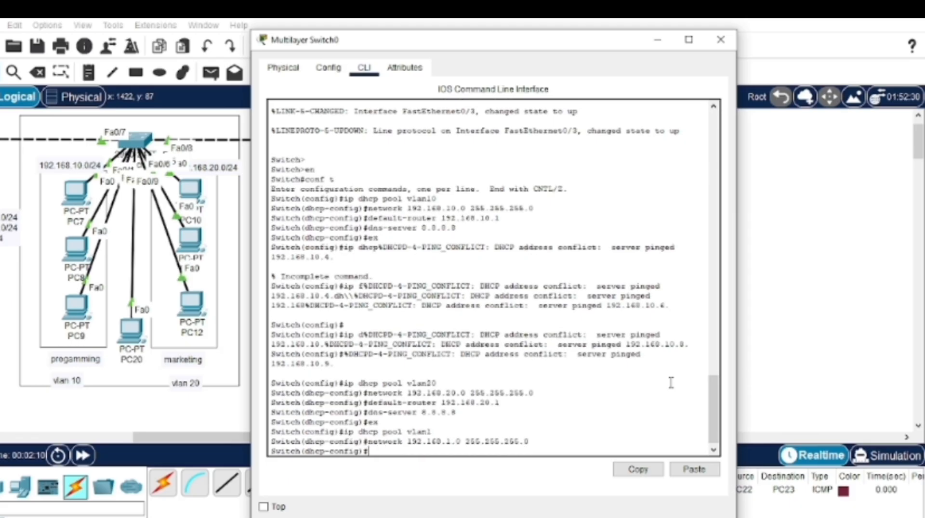
Set the vlan1 pool's default router to 192.168.1.1 and its DNS server to 8.8.8.8.
text(default-router 192.168.1.)
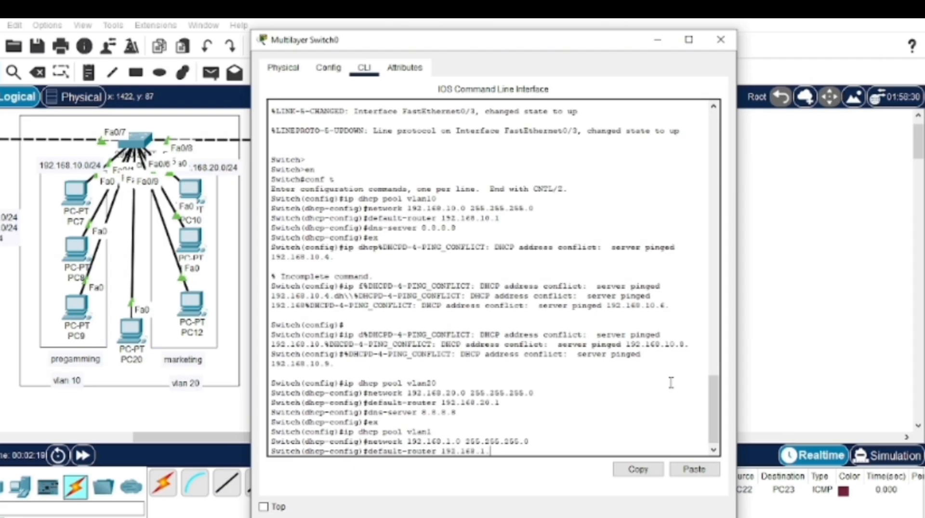
text(1)
key(Return)
text(dns)
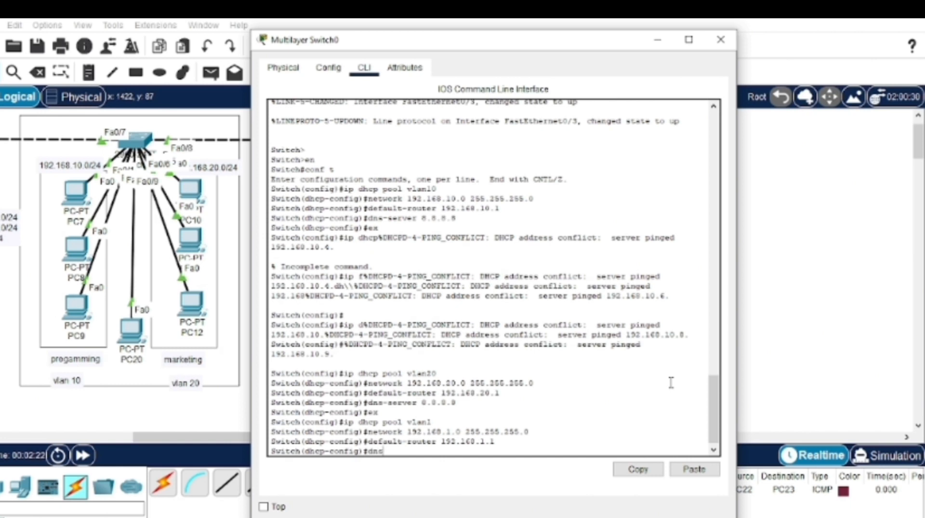
text(-server 8.8.8.8)
key(Return)
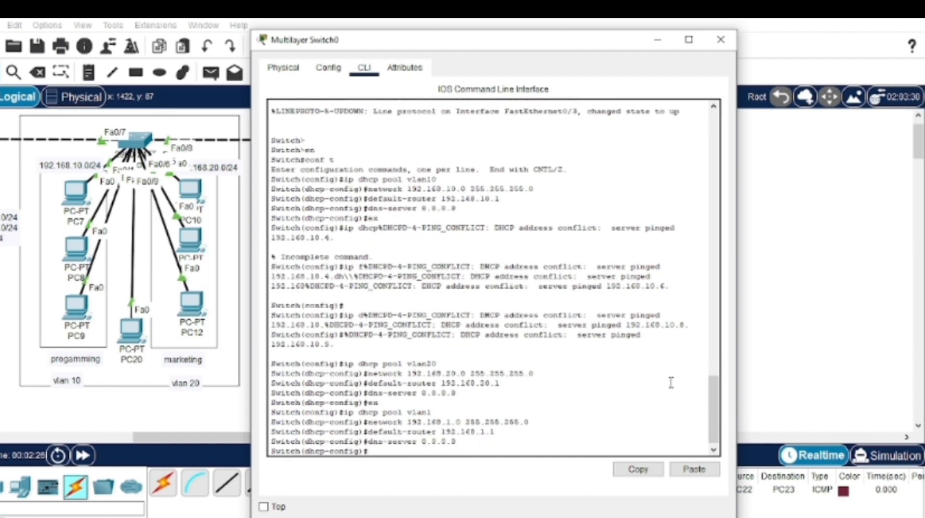
Exit the vlan1 DHCP pool configuration and close the multilayer switch's configuration window.
text(ex)
key(Return)
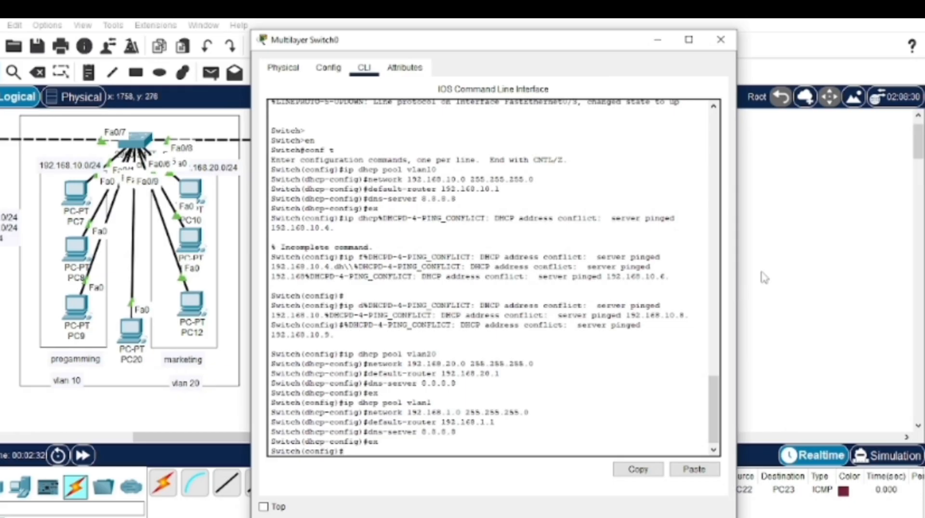
click(720, 39)
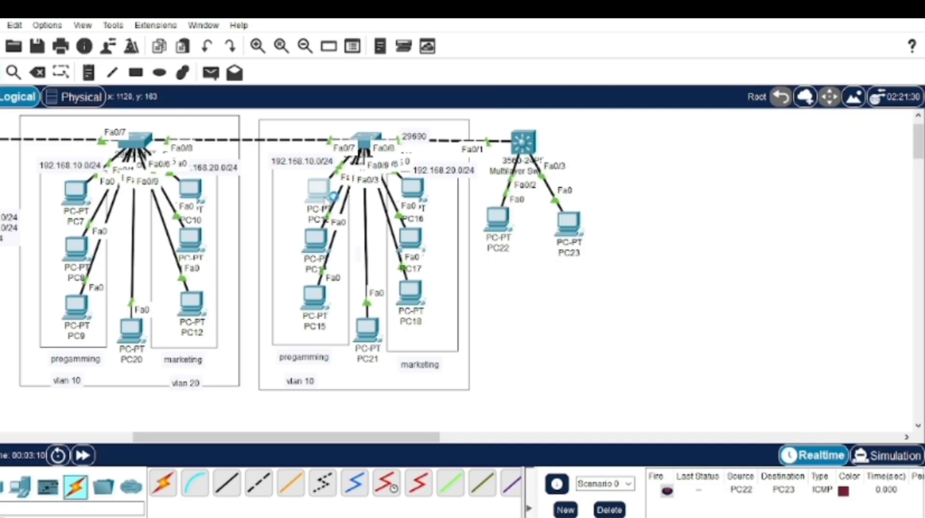
Switch PC13's IPv4 configuration from static to DHCP so it requests its address, and close its window.
click(318, 192)
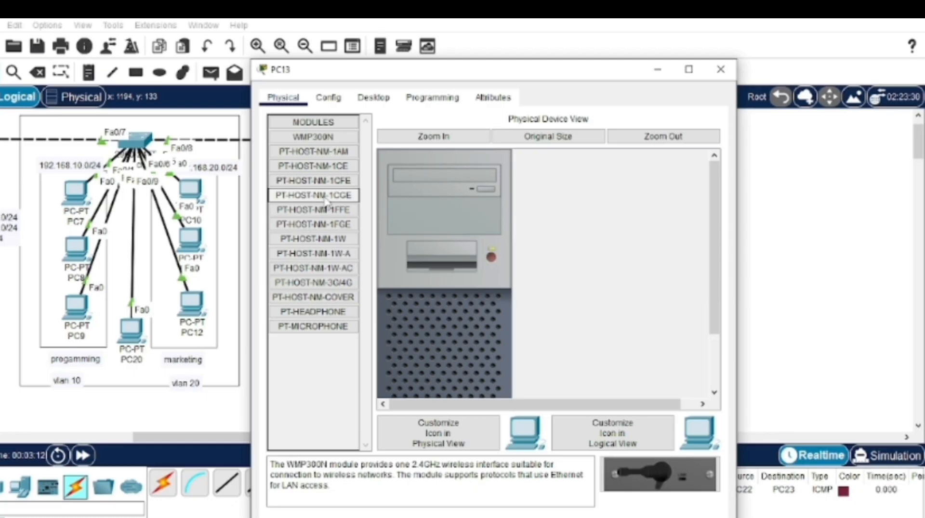
click(373, 98)
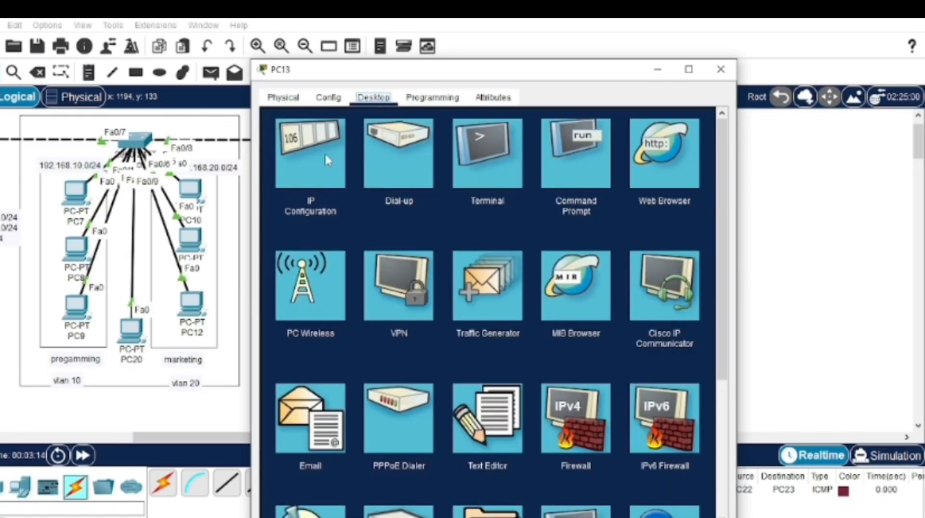
click(325, 152)
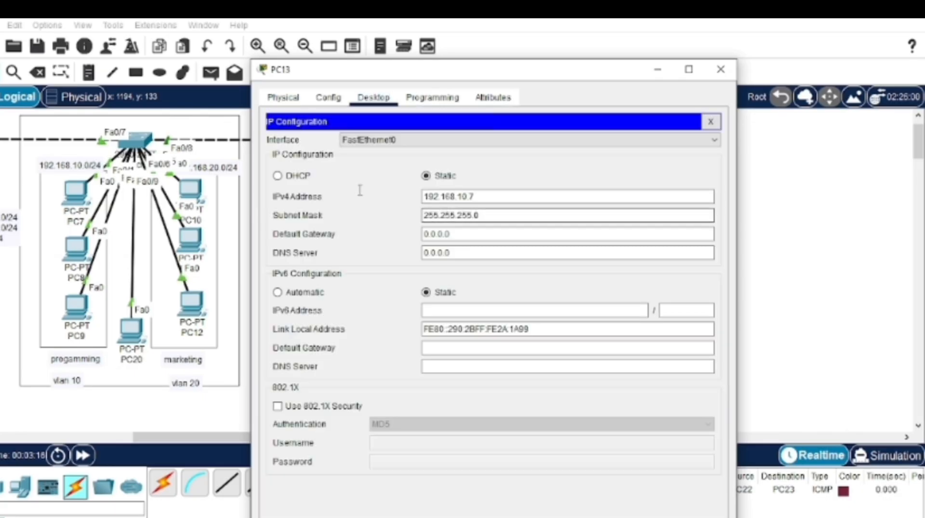
click(277, 176)
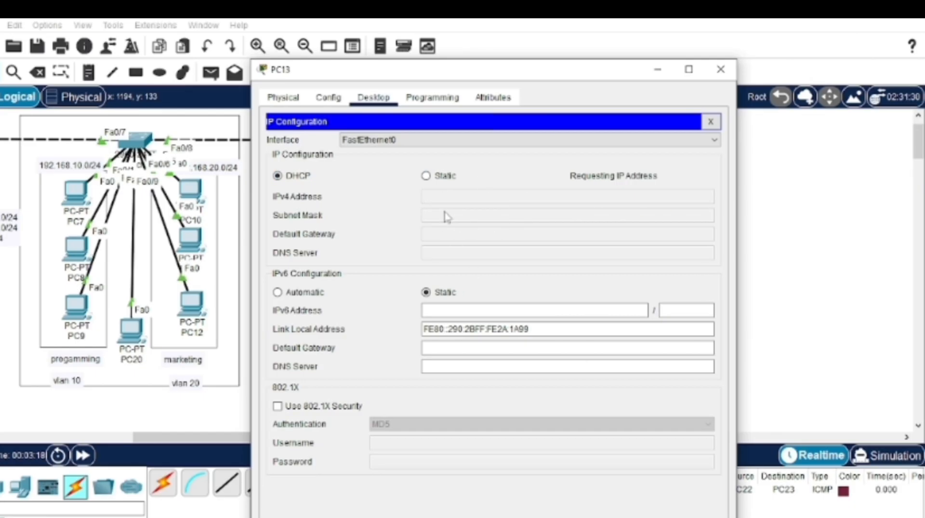
click(427, 178)
click(278, 178)
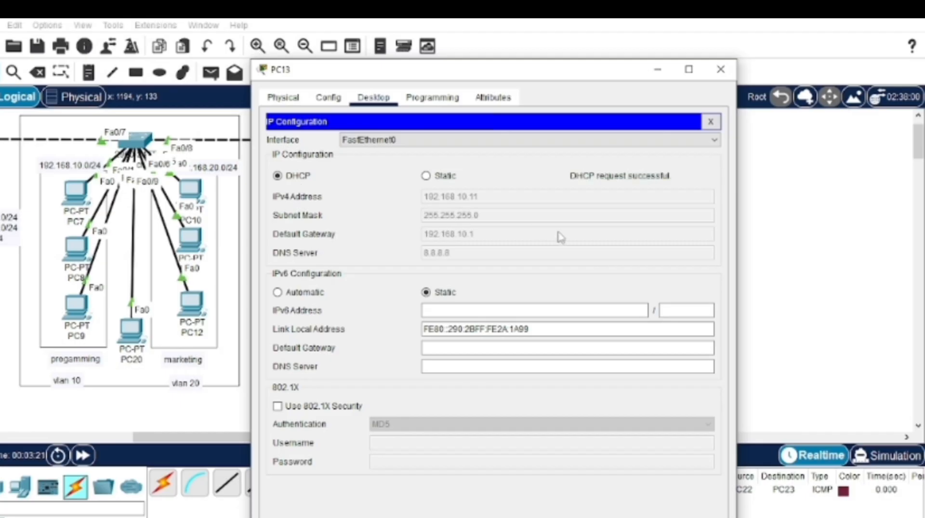
click(721, 74)
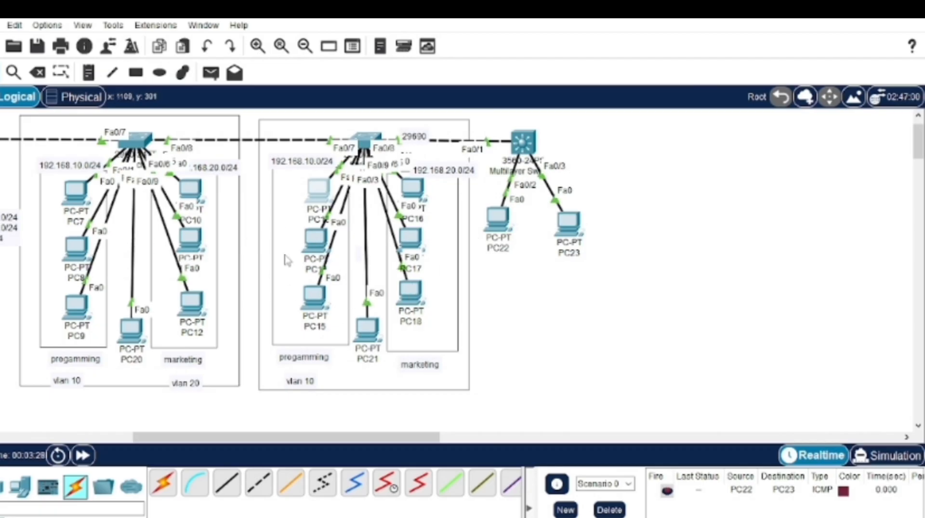
Set PC16's IPv4 configuration to DHCP and close its window.
double_click(411, 193)
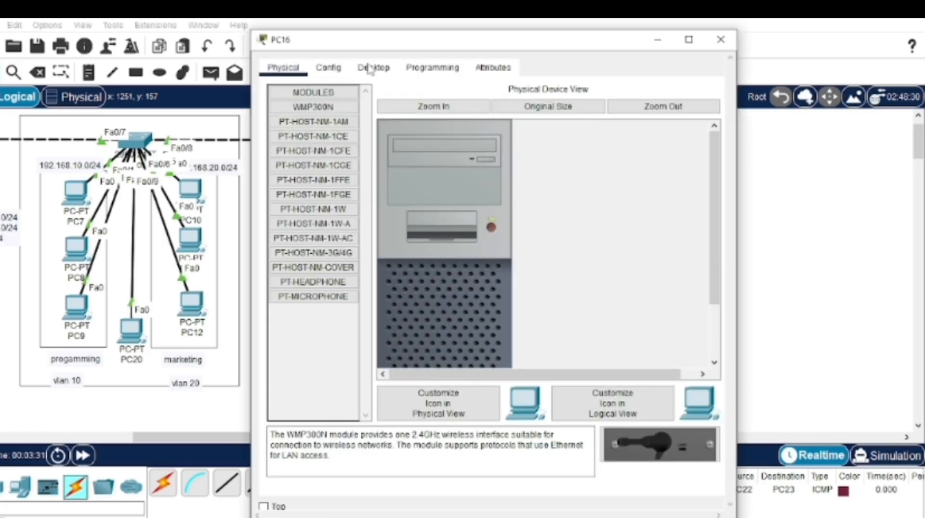
click(373, 67)
click(288, 128)
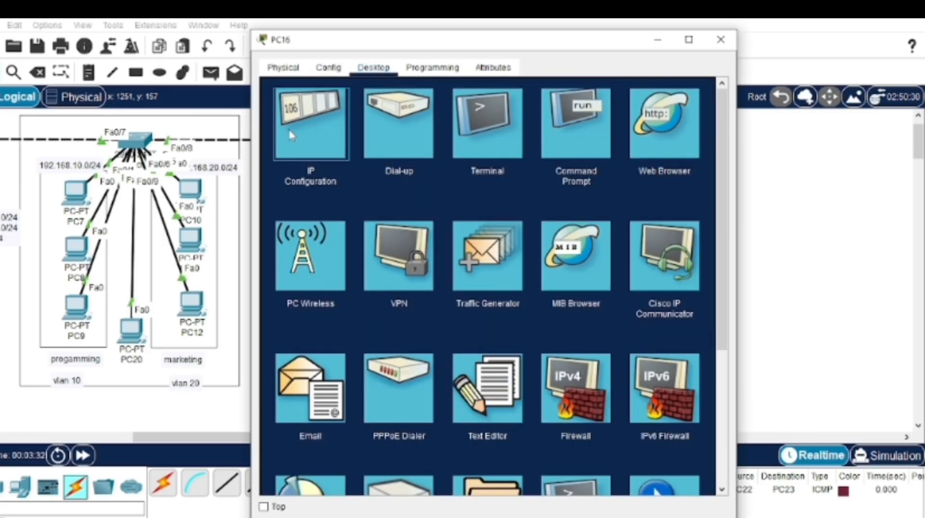
click(278, 147)
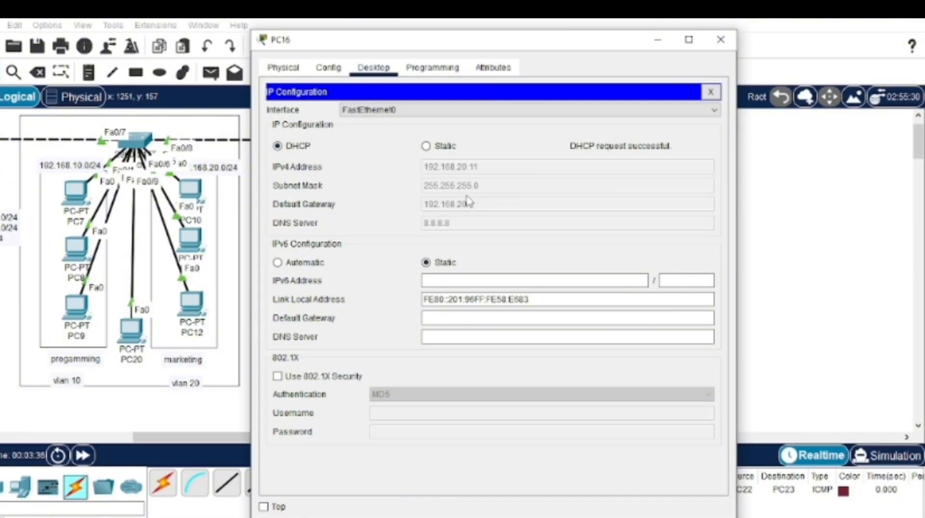
click(721, 40)
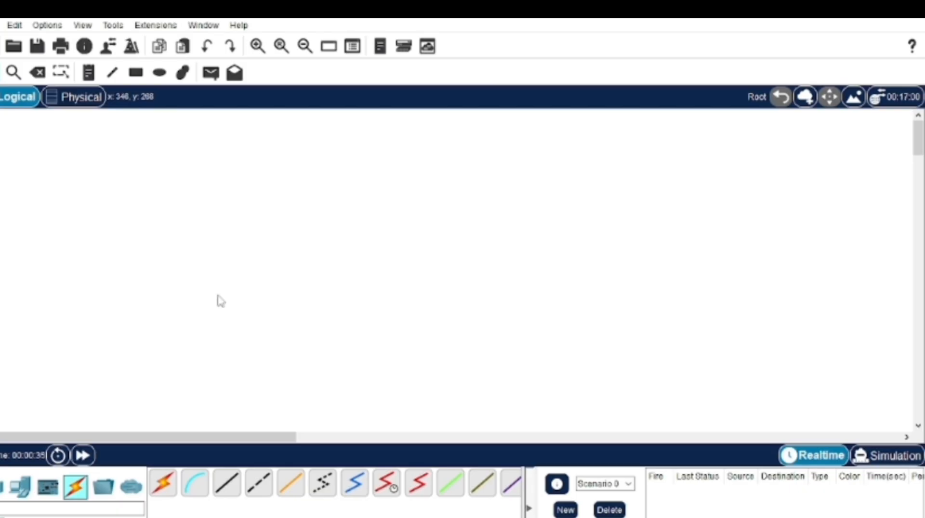
Place a 2811 router at the upper middle of the new empty workspace.
click(3, 486)
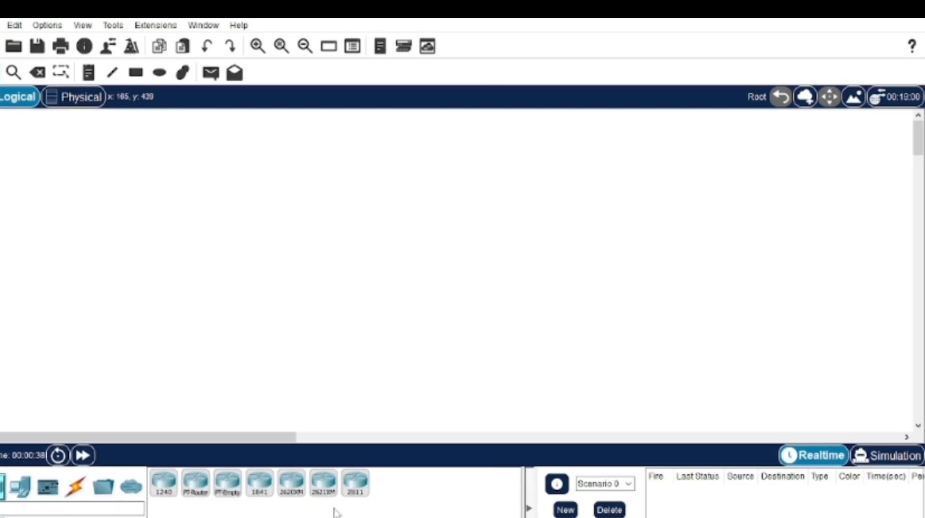
click(356, 483)
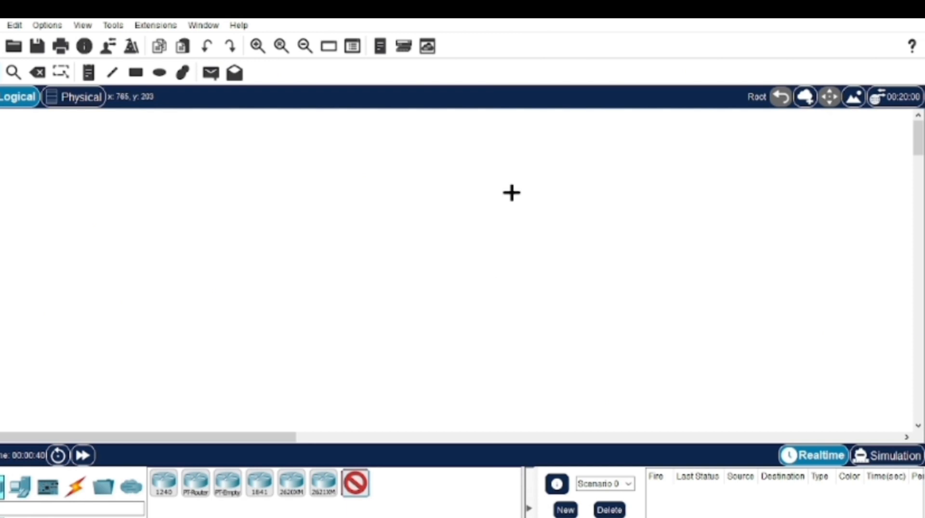
click(456, 162)
Place three 2950-24 switches in a wide row just below the router, with the middle one directly under it.
click(19, 509)
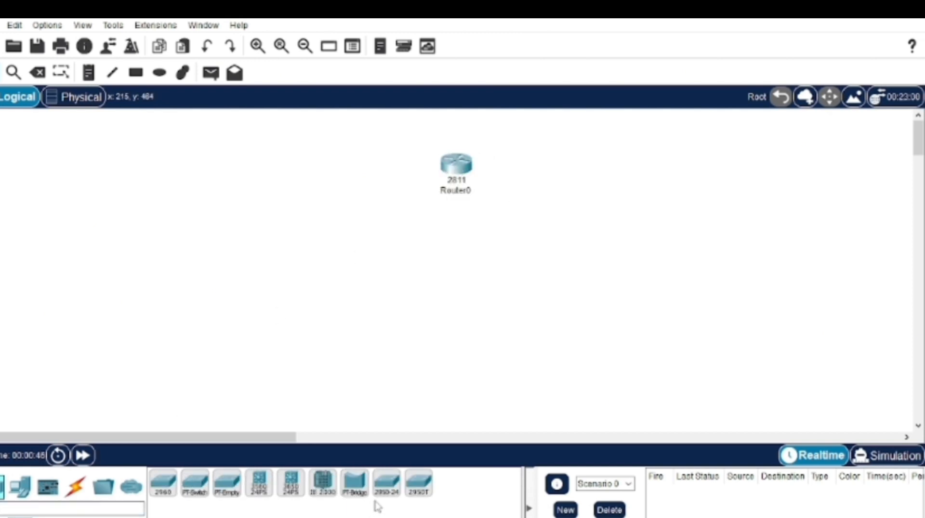
click(391, 495)
click(258, 214)
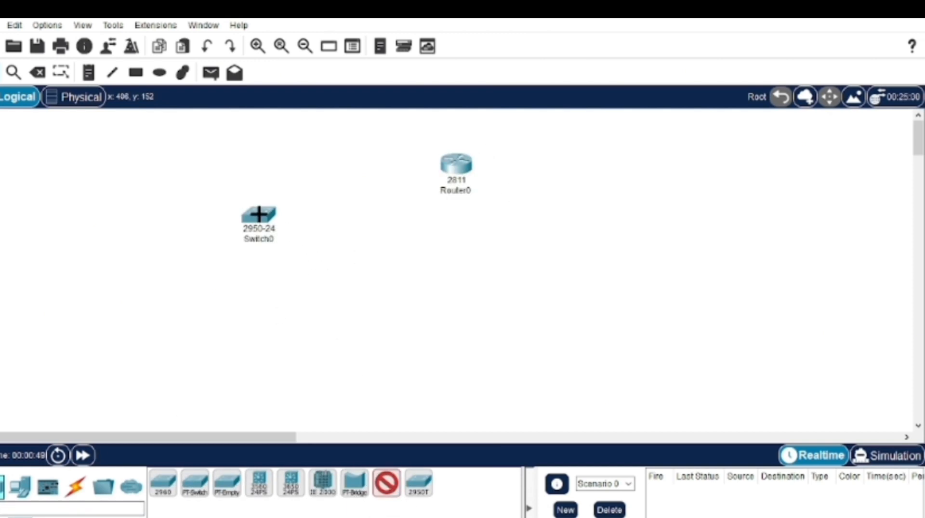
click(461, 220)
click(679, 220)
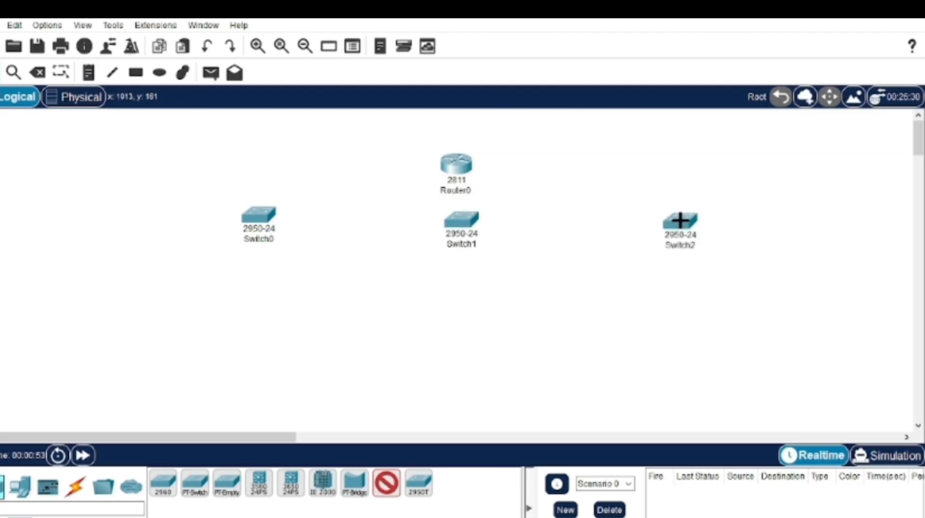
Place two PCs side by side to the left of Switch0.
click(19, 486)
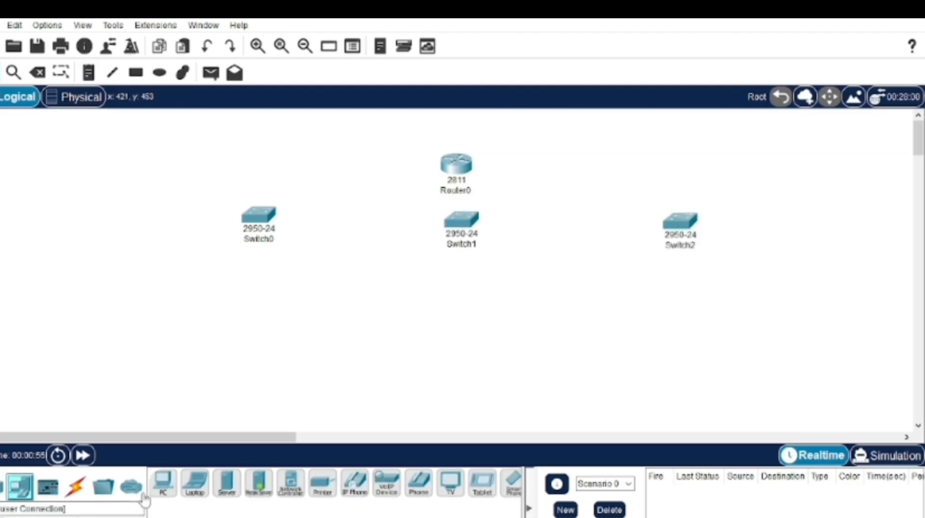
click(171, 490)
click(106, 215)
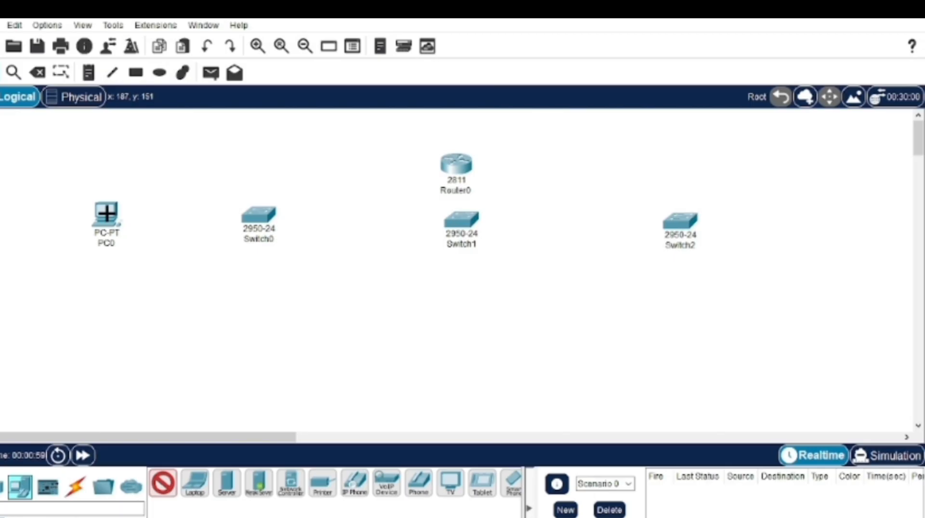
click(158, 213)
Place eight more PCs in two rows of four below PC0 and PC1.
click(67, 291)
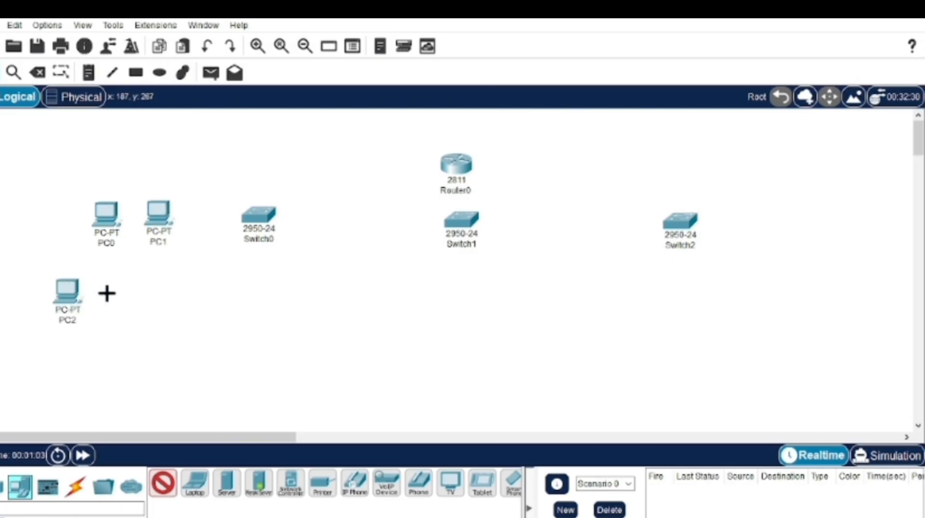
click(107, 292)
click(166, 295)
click(207, 293)
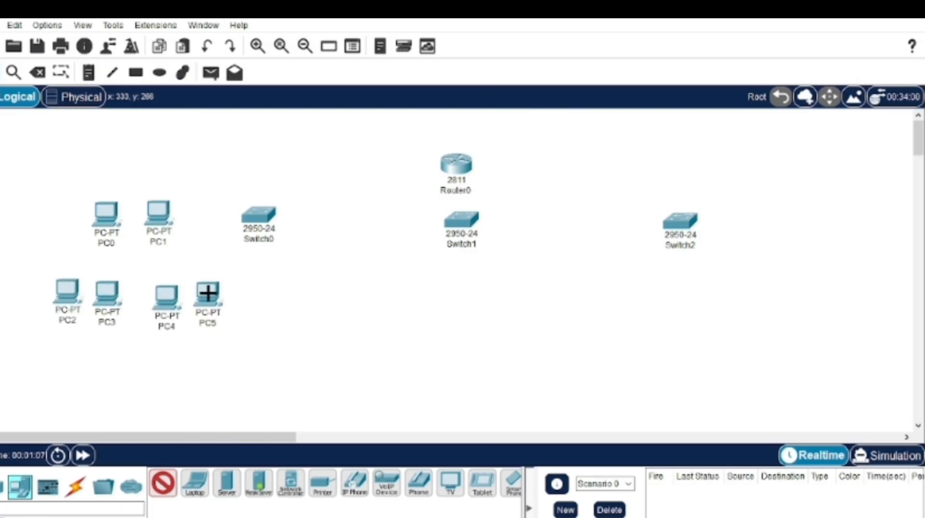
click(60, 372)
click(110, 369)
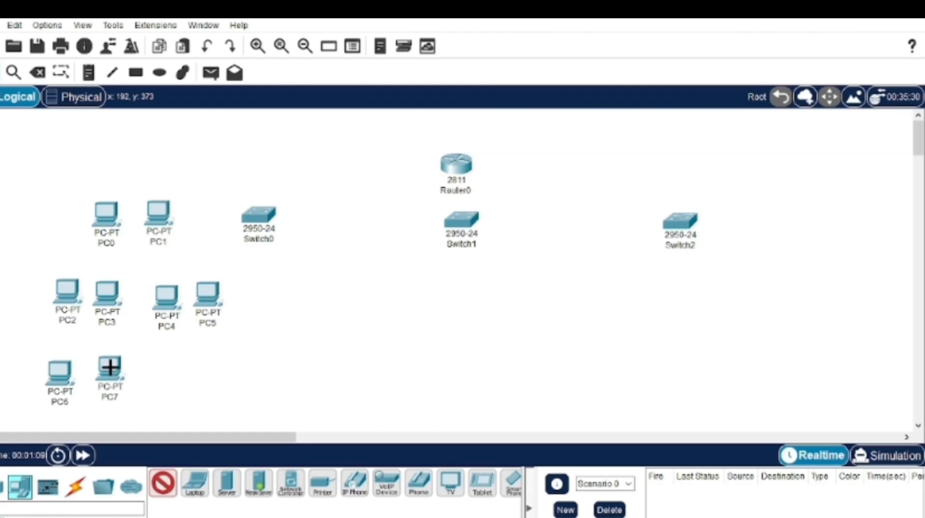
click(172, 372)
click(213, 370)
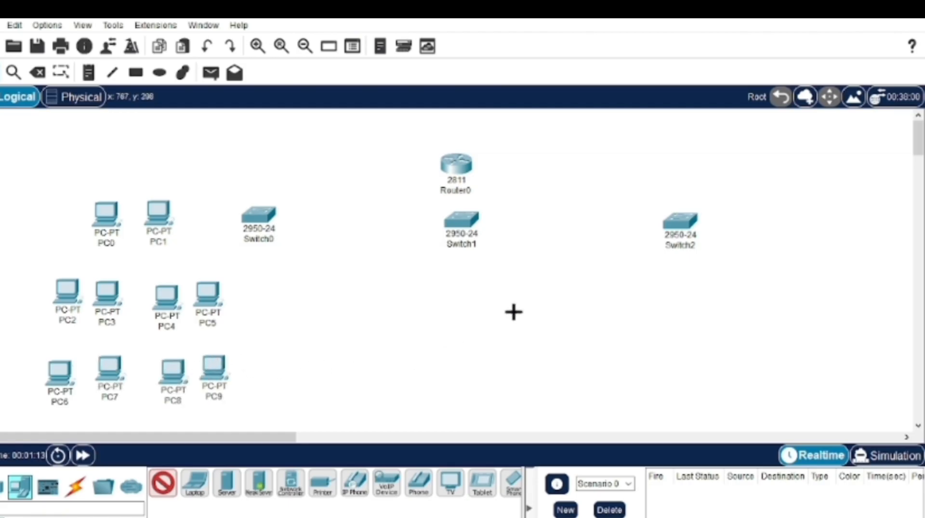
Place four PCs in two rows of two below Switch1.
click(427, 298)
click(472, 296)
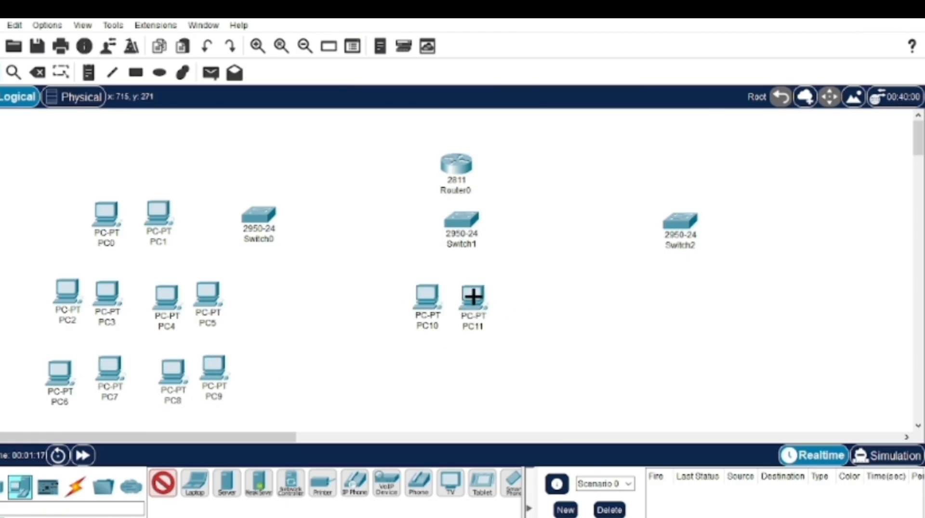
click(423, 377)
click(468, 375)
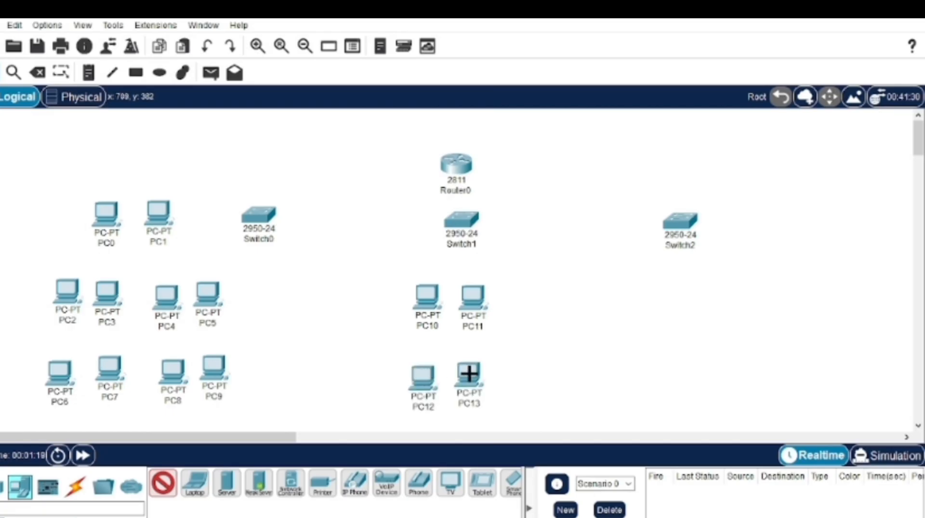
Place ten PCs around Switch2: two to its right and two rows of four below it.
click(743, 210)
click(789, 213)
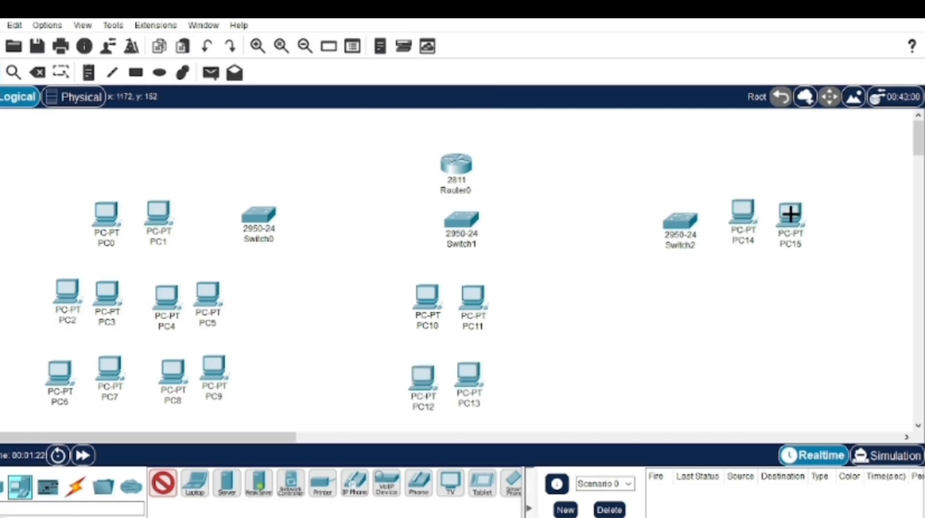
click(739, 292)
click(796, 293)
click(641, 292)
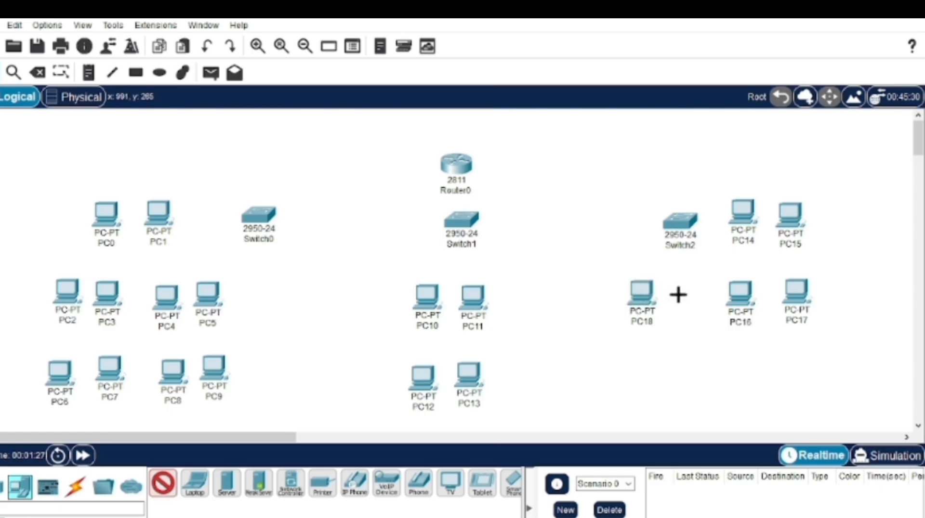
click(684, 292)
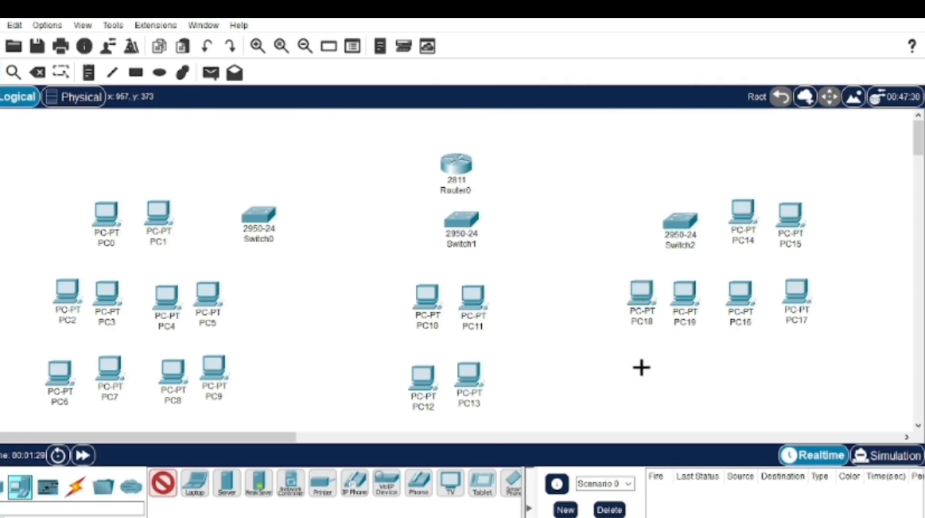
click(641, 370)
click(690, 369)
click(744, 369)
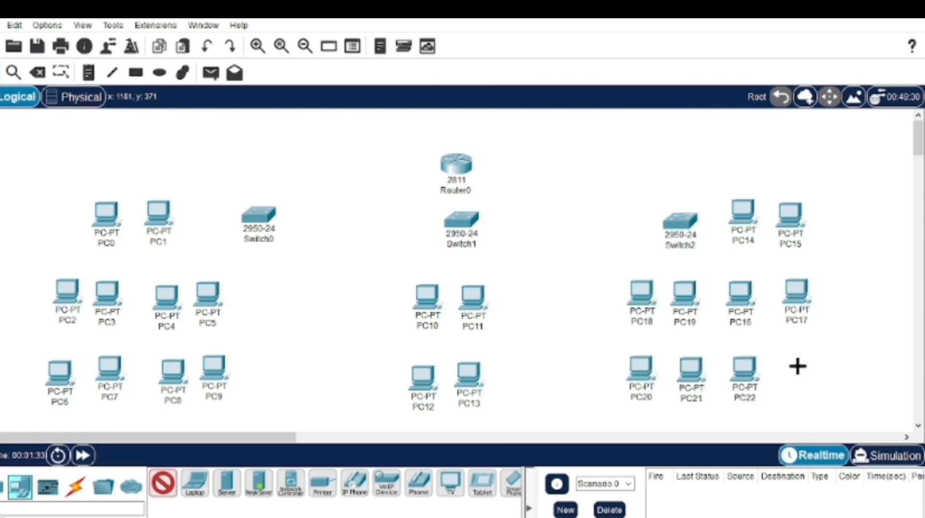
click(800, 367)
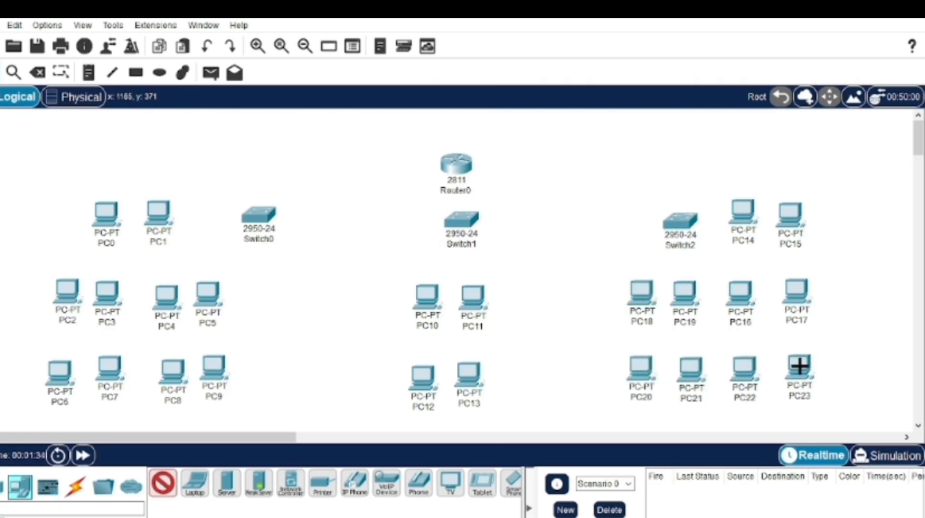
Draw one rectangle around PC0 and PC1 and another around PC14 and PC15.
click(112, 72)
click(361, 111)
click(605, 31)
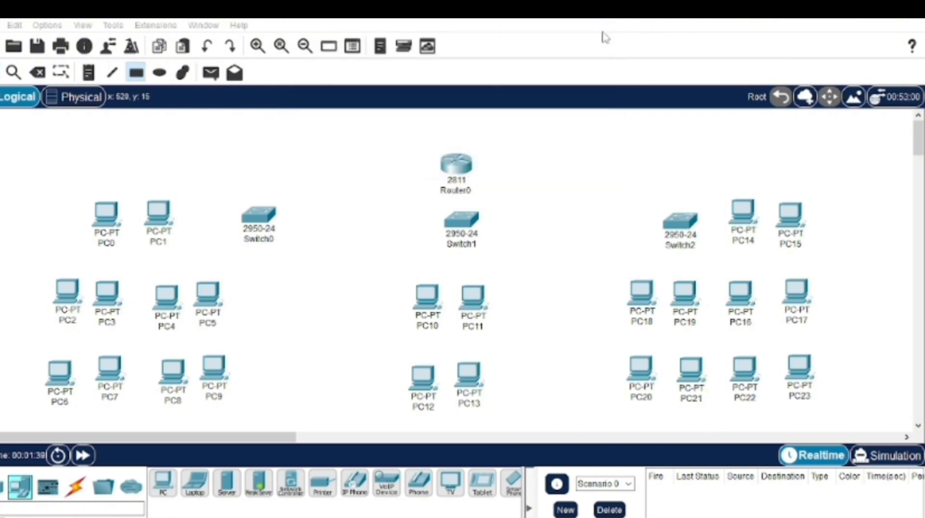
mouse_move(71, 189)
mouse_down()
mouse_move(201, 242)
mouse_move(198, 256)
mouse_up()
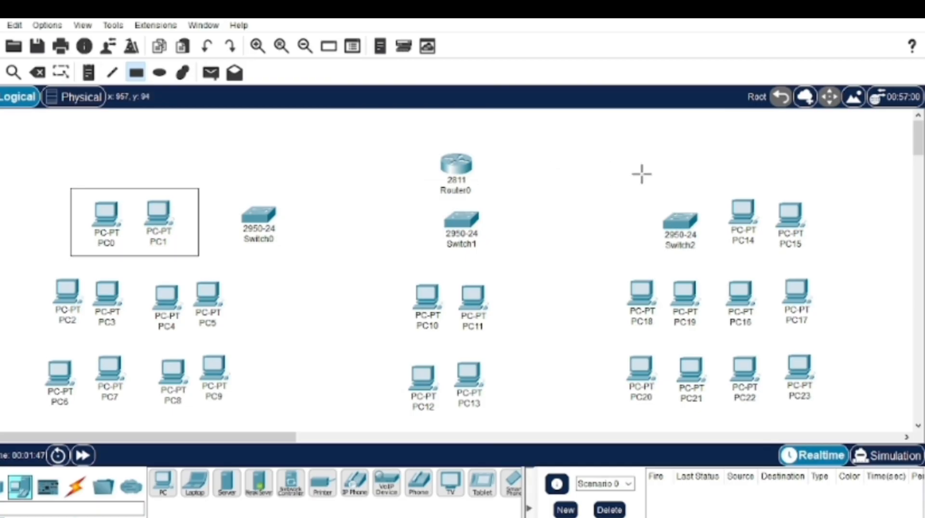
drag(711, 185, 829, 259)
Draw separate rectangles around PC2 to PC5, around PC10 and PC11, and around PC12 and PC13.
drag(24, 272, 286, 347)
drag(394, 273, 511, 348)
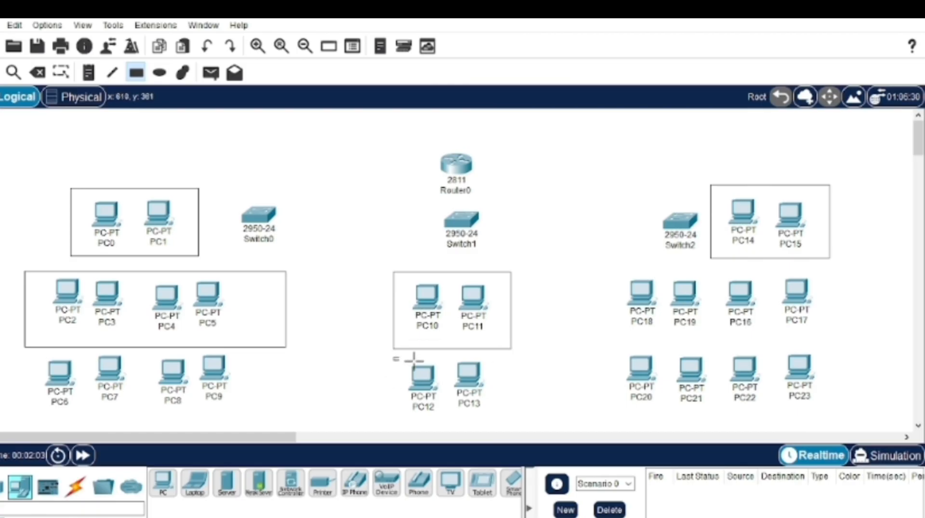
drag(393, 358, 511, 427)
Draw one rectangle around the PC16 to PC19 row and another around the PC20 to PC23 row.
drag(609, 268, 843, 345)
scroll(770, 332, down, 1)
scroll(770, 333, down, 3)
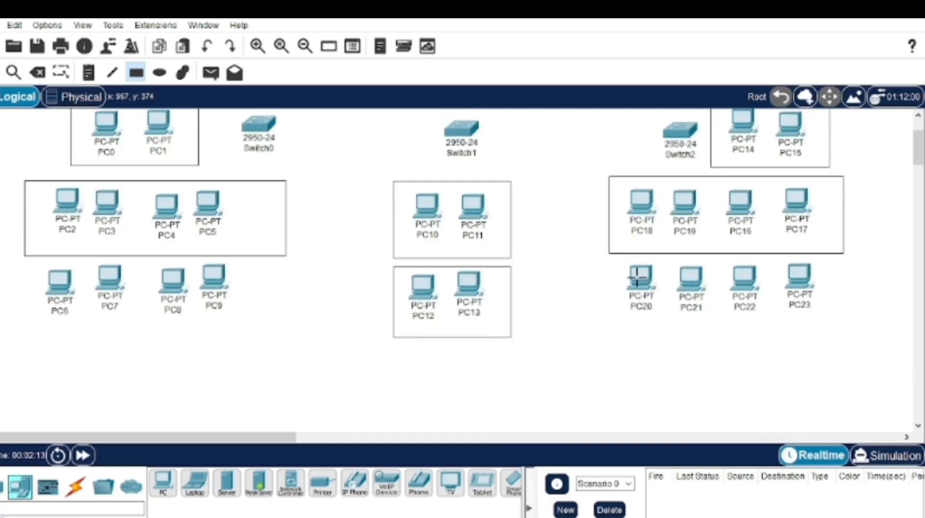
mouse_move(612, 269)
mouse_down()
mouse_move(679, 264)
mouse_move(861, 331)
mouse_move(856, 338)
mouse_up()
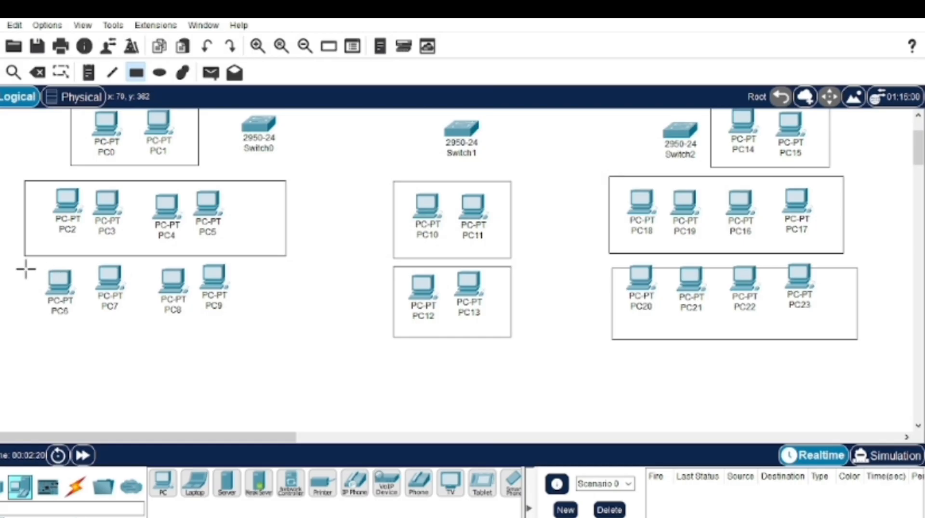
Draw a rectangle around the PC6 to PC9 row and move those four PCs down so they sit inside it.
mouse_move(25, 269)
mouse_down()
mouse_move(304, 311)
mouse_move(274, 331)
mouse_move(284, 340)
mouse_up()
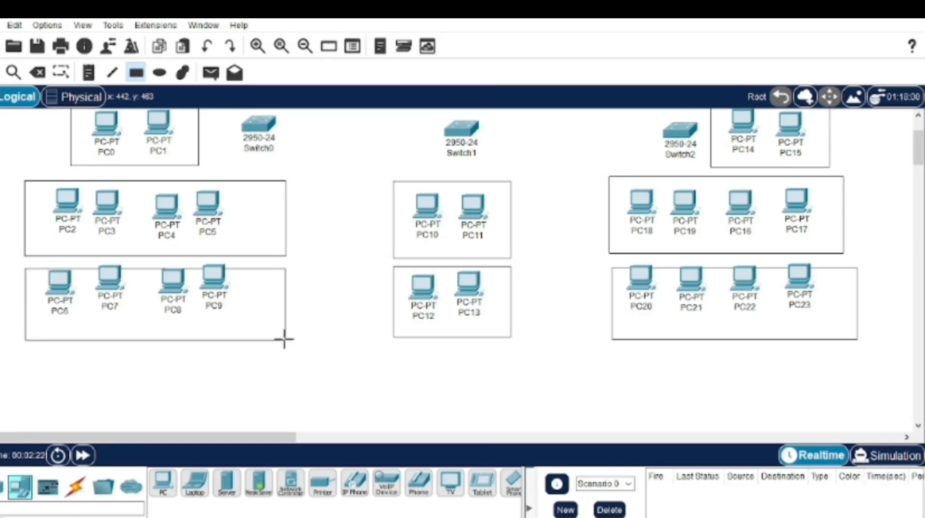
click(1, 72)
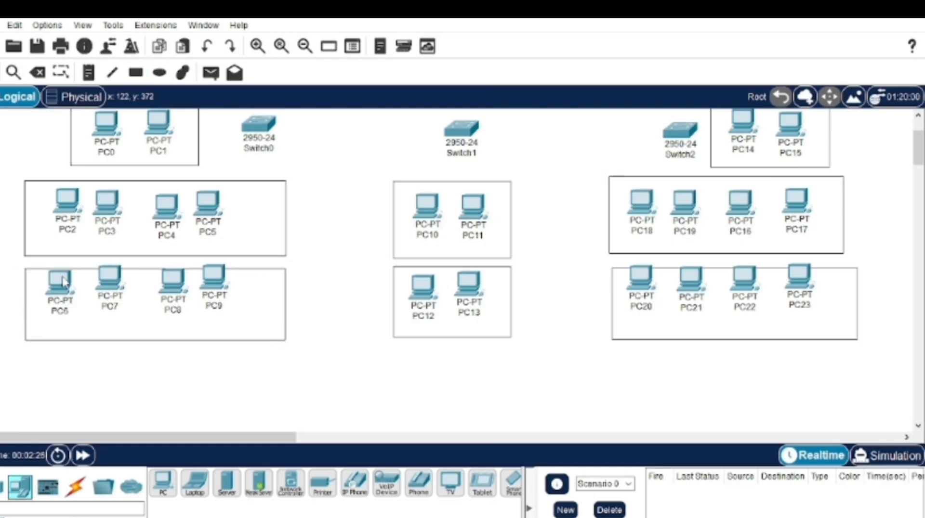
drag(64, 282, 106, 306)
click(171, 286)
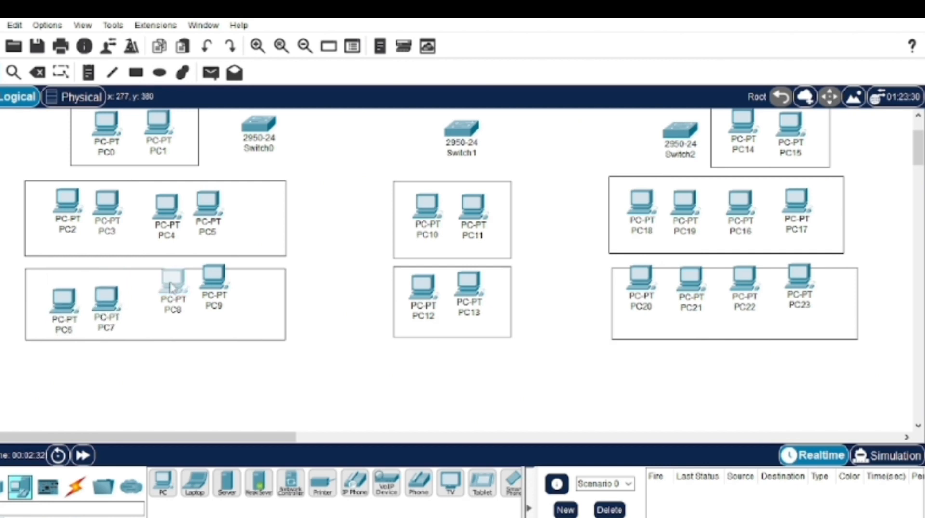
drag(171, 287, 165, 301)
drag(214, 279, 213, 298)
Move PC20 to PC23 down inside their rectangle and shift PC16 slightly closer to PC17.
drag(644, 285, 689, 293)
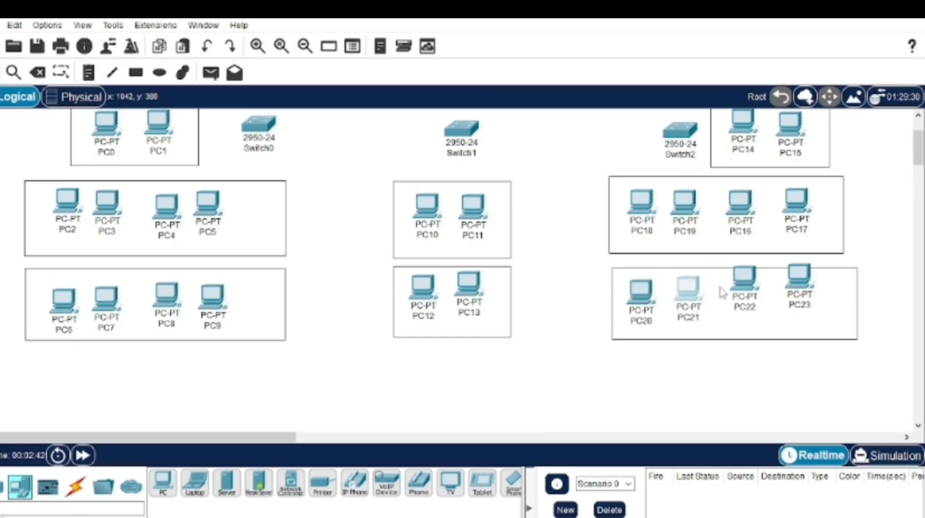
drag(745, 280, 747, 292)
drag(799, 278, 797, 292)
click(742, 205)
drag(742, 204, 752, 204)
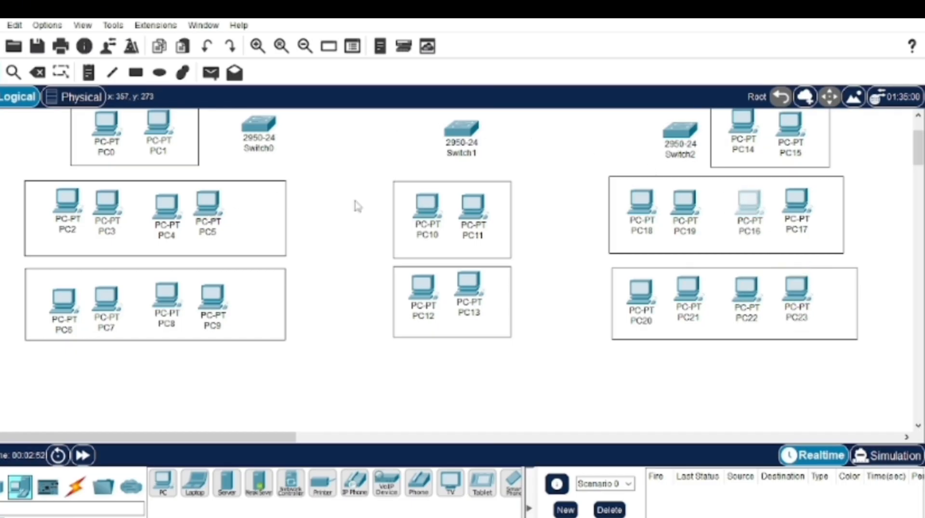
Shift the Switch2 group slightly up, and move its two four-PC rectangles with their PCs to the right.
drag(580, 159, 874, 426)
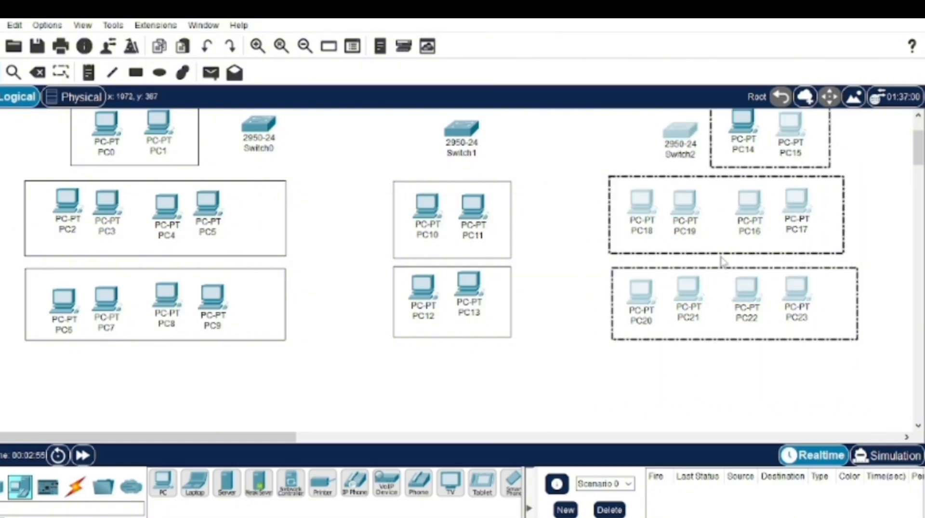
mouse_move(726, 222)
mouse_down()
mouse_move(750, 221)
mouse_move(727, 217)
mouse_up()
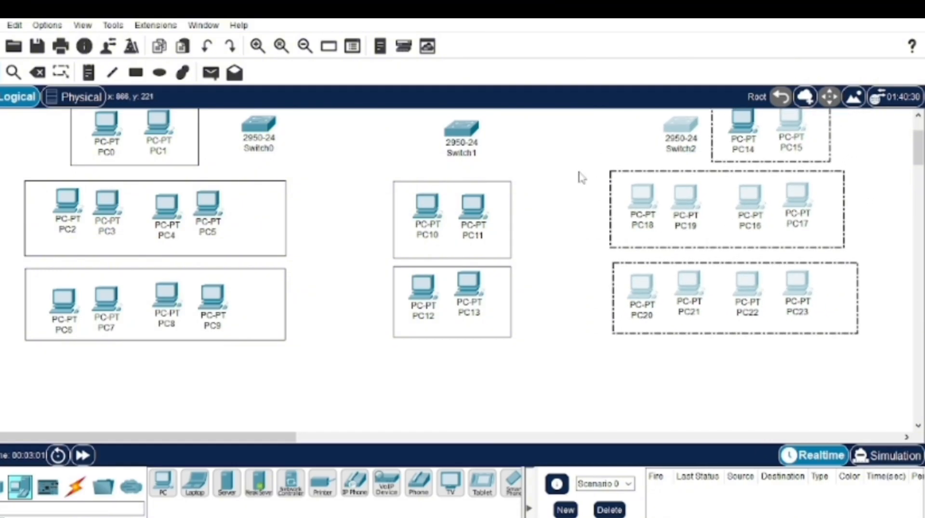
drag(579, 173, 869, 335)
drag(624, 229, 643, 228)
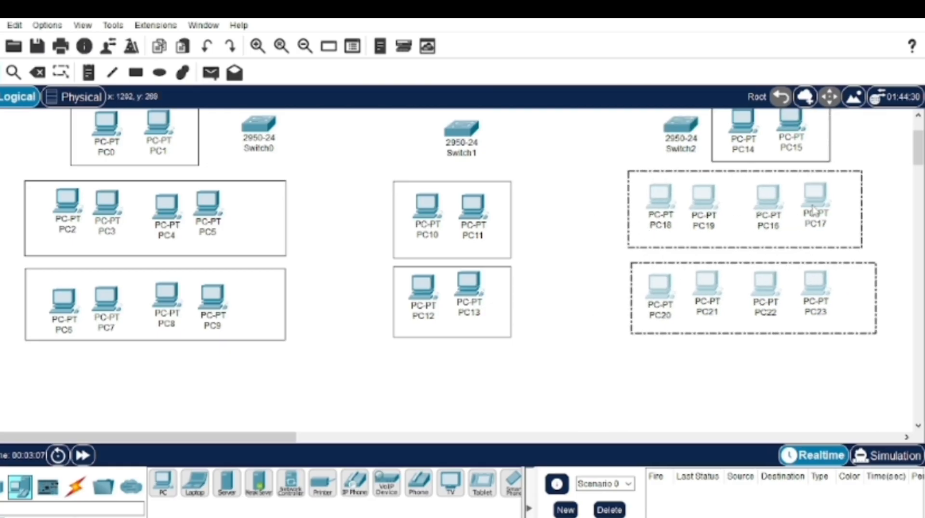
drag(813, 207, 825, 207)
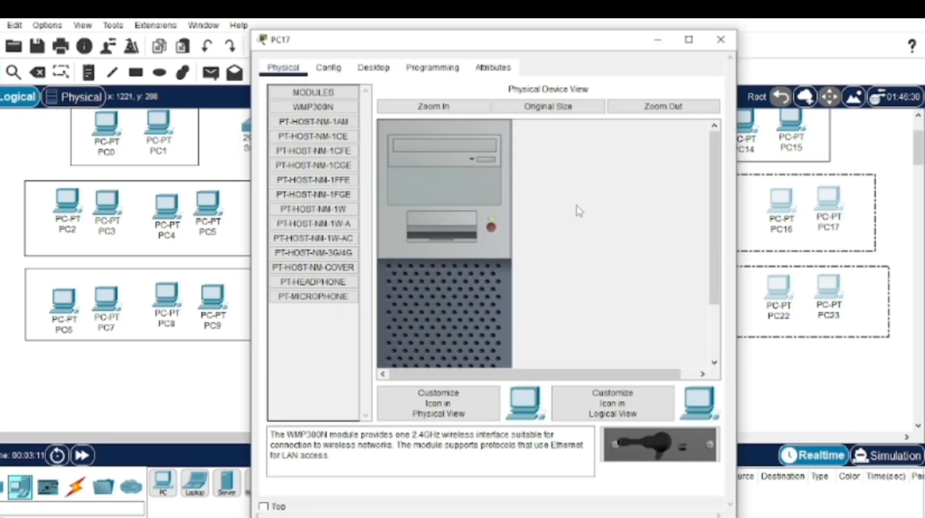
click(720, 39)
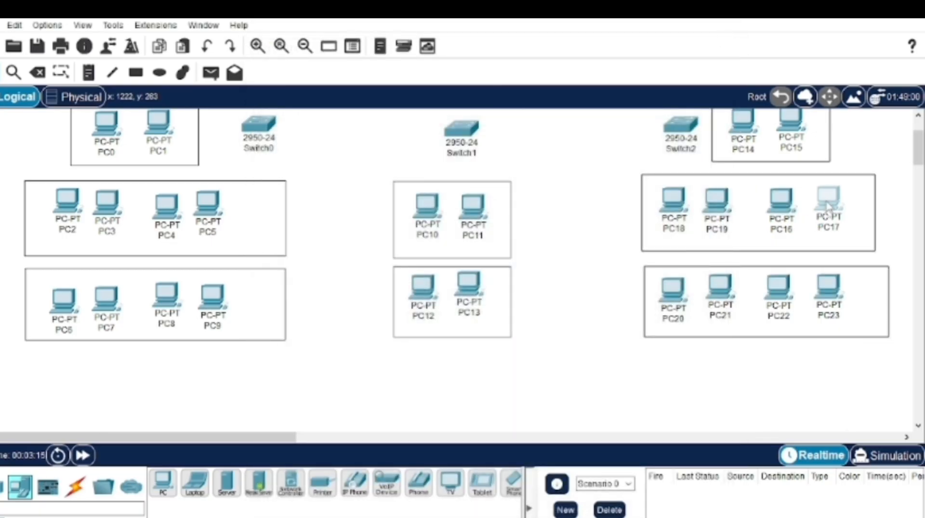
Move PC17, PC16, PC19 and PC18 to the right within their rectangle, forming two pairs.
drag(827, 206, 848, 207)
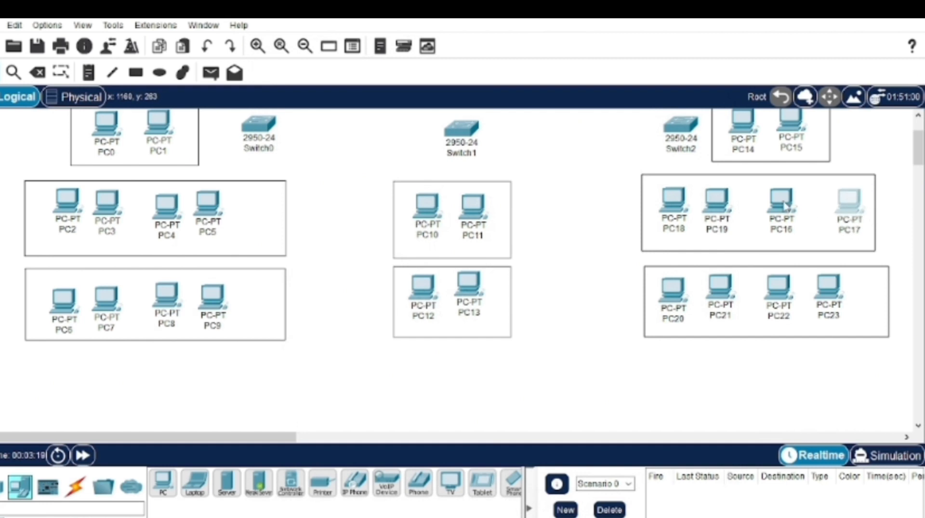
drag(784, 206, 812, 207)
drag(721, 207, 743, 208)
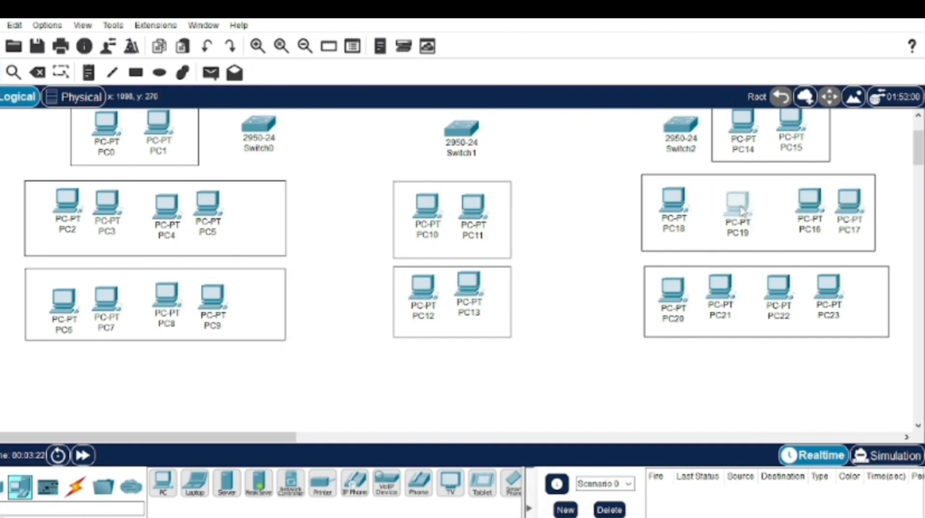
drag(681, 208, 709, 209)
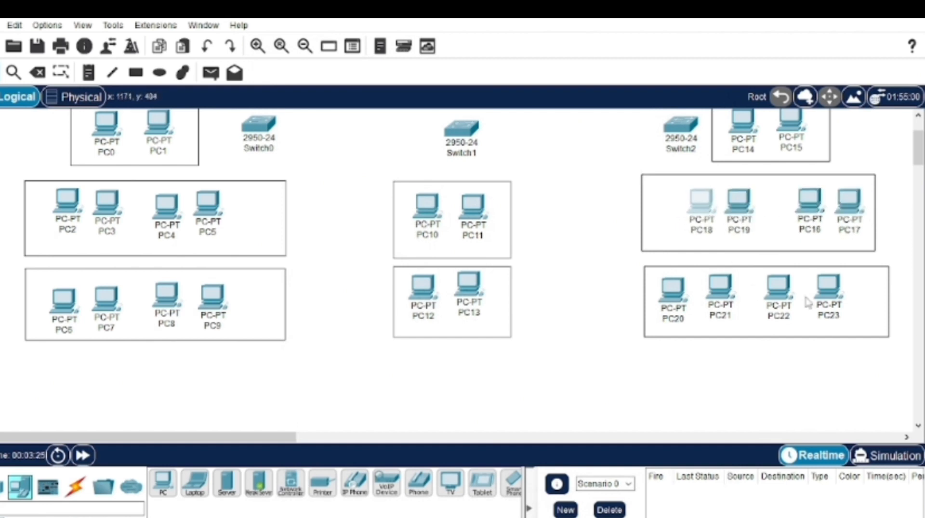
Move PC23, PC22, PC21 and PC20 to the right within their rectangle, forming two pairs.
drag(826, 295, 856, 298)
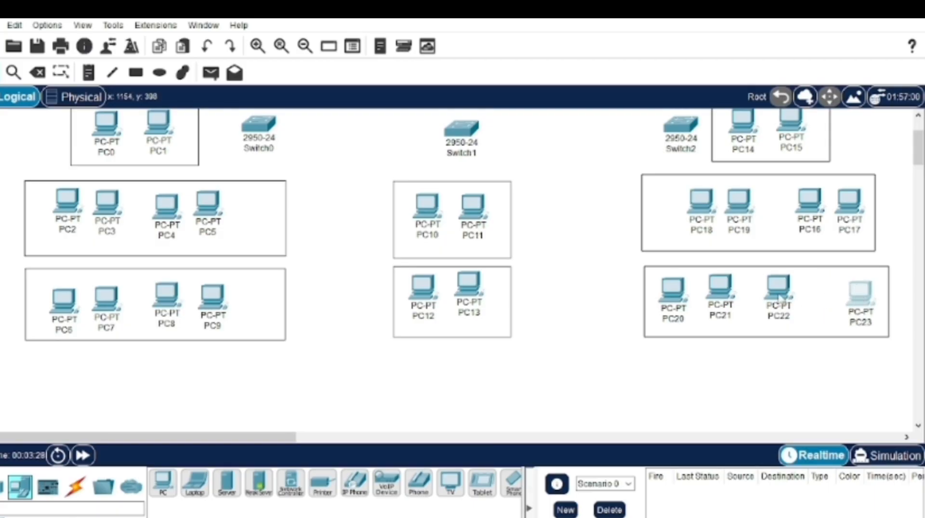
drag(780, 298, 818, 302)
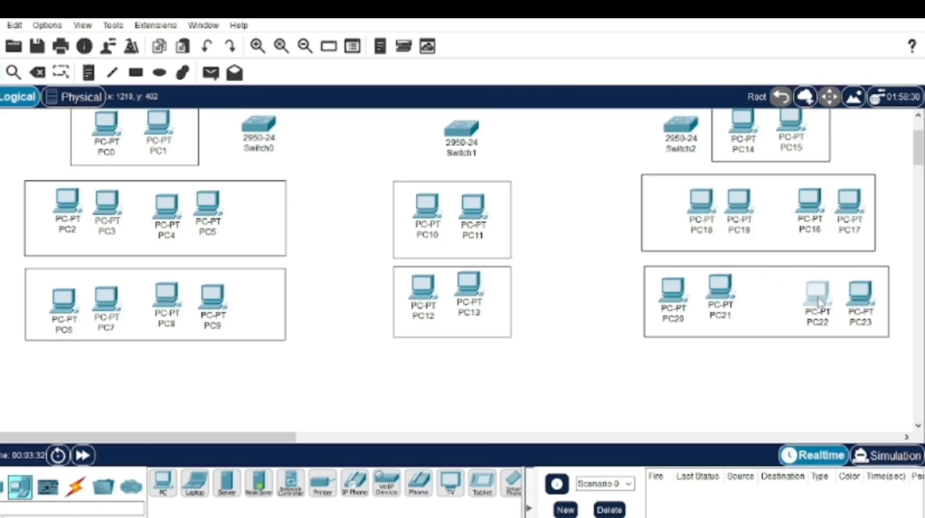
drag(728, 291, 749, 301)
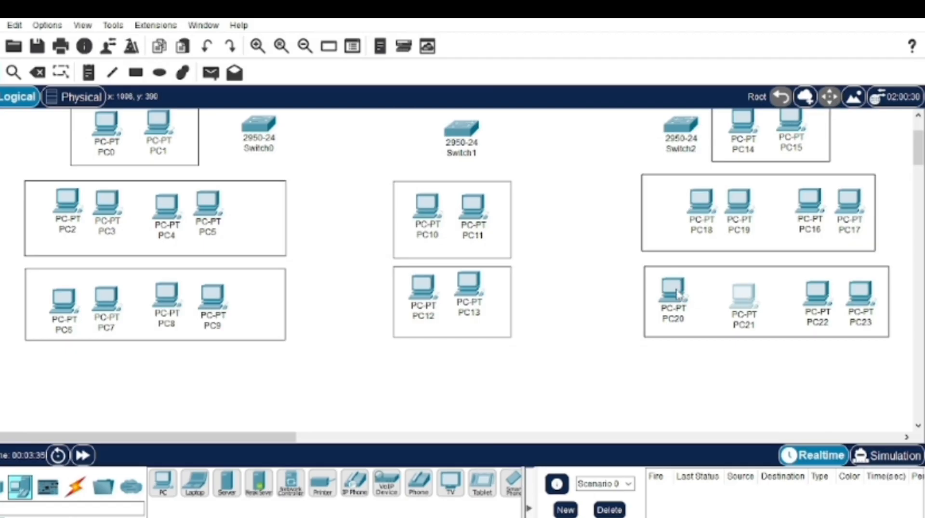
drag(678, 293, 707, 295)
Move Switch2 left, away from the PC14 and PC15 rectangle, and move Router0 slightly up above Switch1.
scroll(684, 253, up, 3)
drag(689, 237, 649, 219)
drag(467, 166, 465, 151)
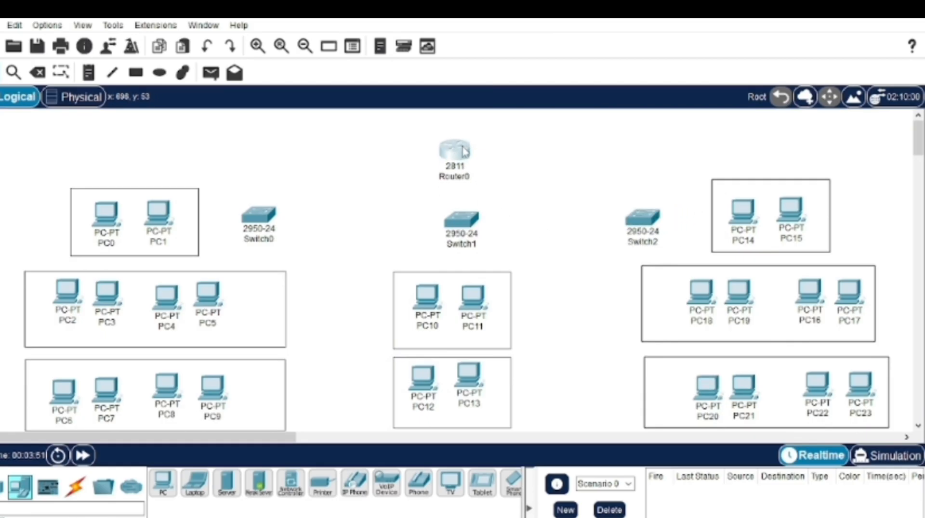
Add "vlan 10" text notes to the PC0 and PC1 rectangle and to the PC14 and PC15 rectangle.
click(88, 73)
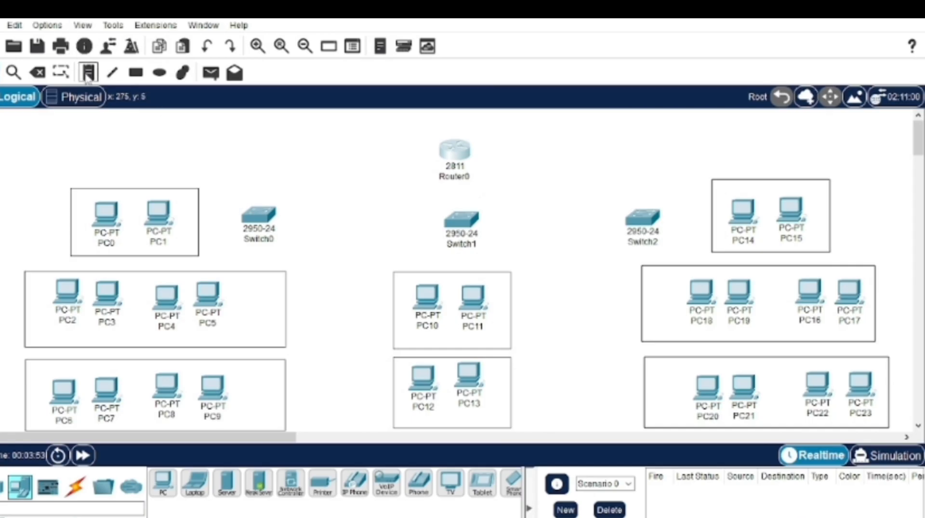
click(79, 199)
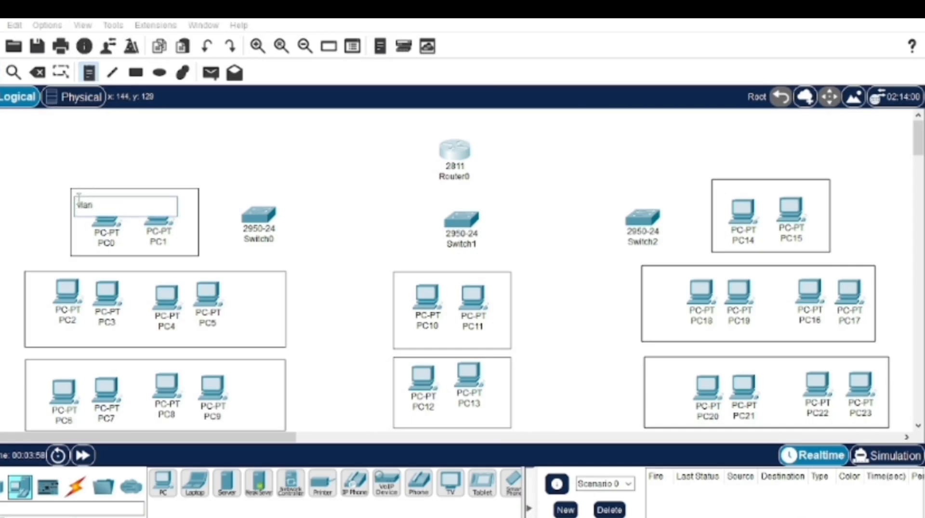
click(779, 189)
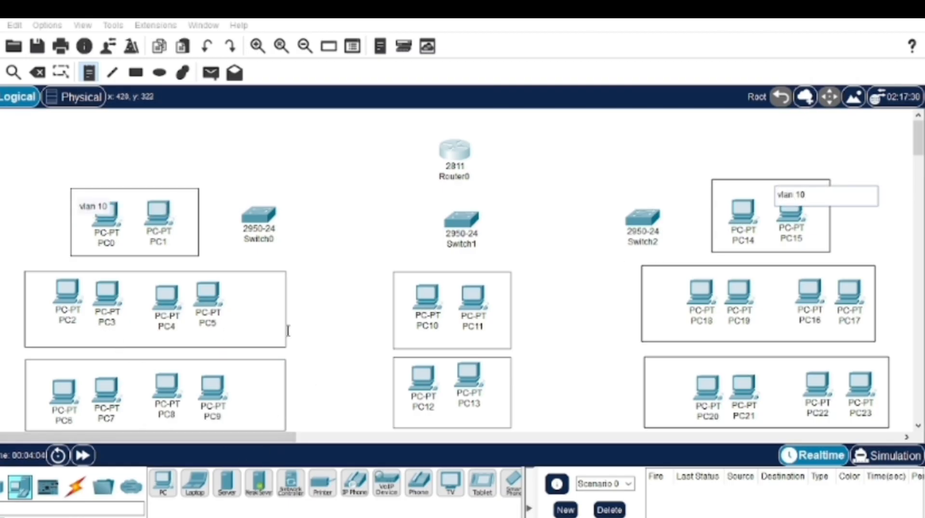
Add "vlan 20" text notes to the PC2 to PC5 rectangle and to the PC16 to PC19 rectangle.
click(230, 335)
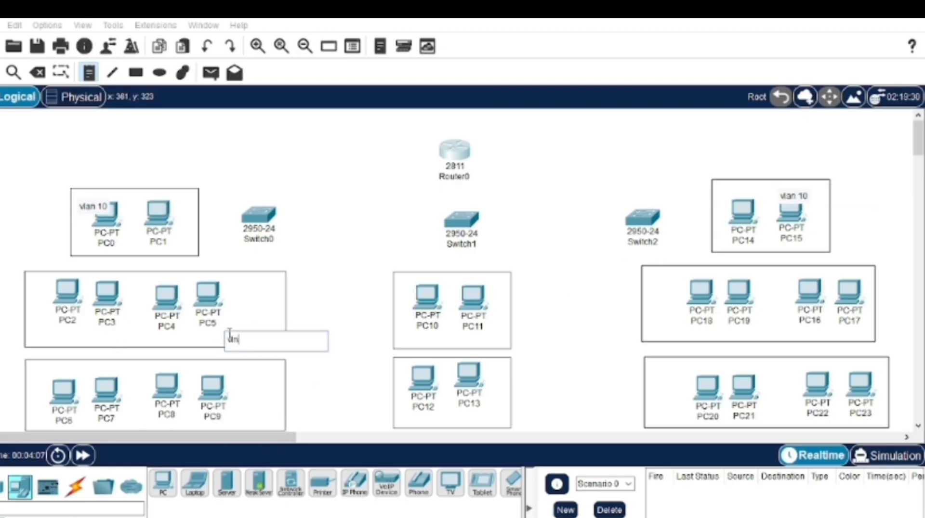
click(655, 328)
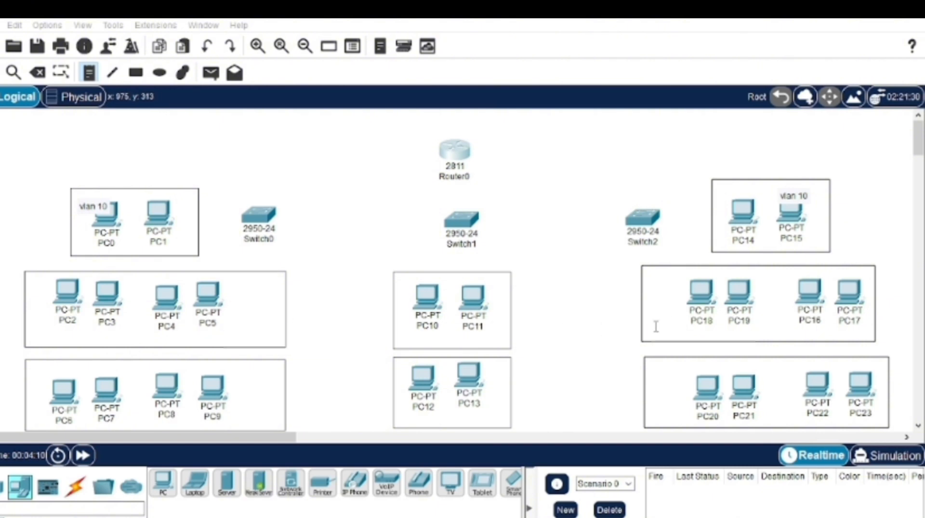
text(vlan 20)
Add "vlan 30" text notes to the PC20 to PC23 rectangle and to the PC6 to PC9 rectangle.
click(649, 415)
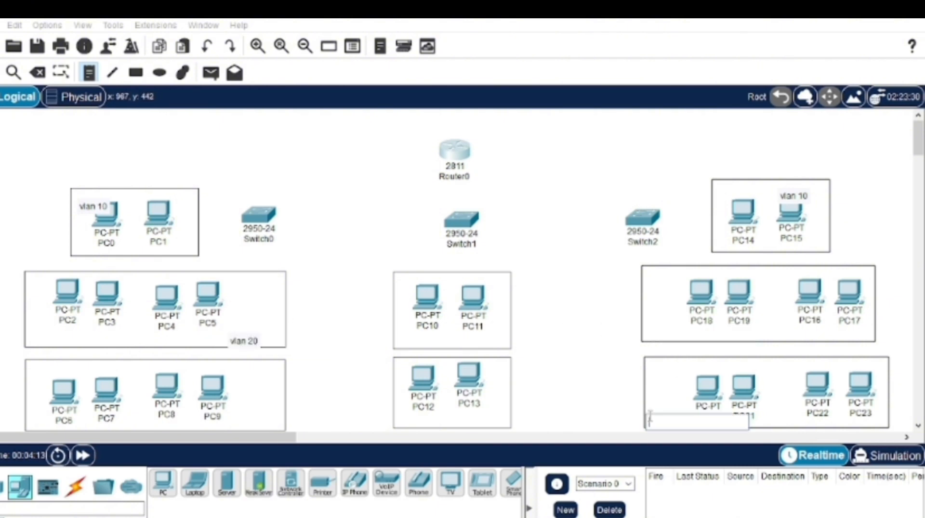
text(vlan 30)
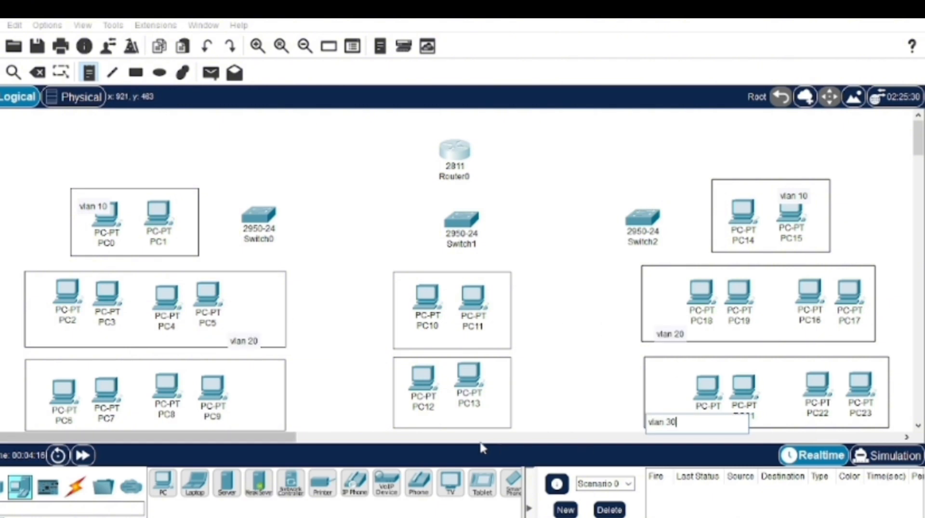
click(232, 418)
text(vlan 30)
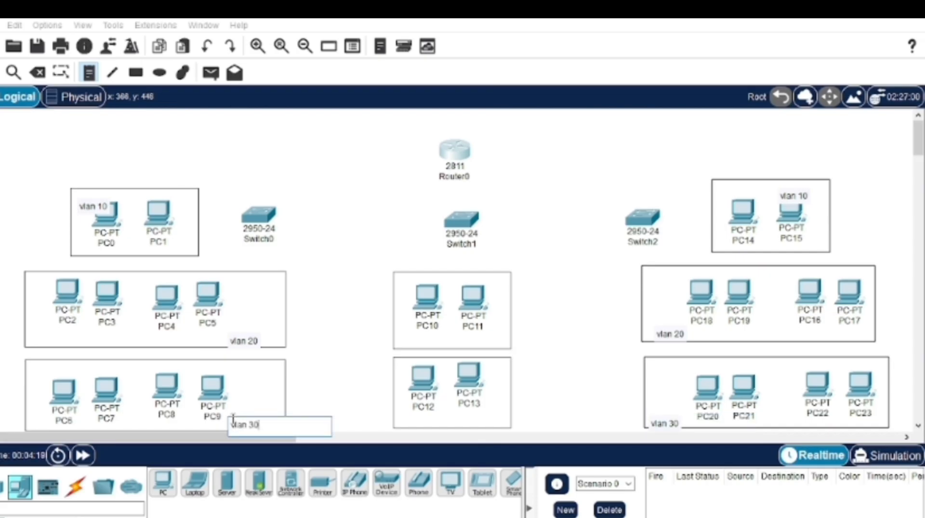
Label the PC10–PC11 box "vlan 40" and the PC12–PC13 box "vlan 50" with text notes.
click(401, 337)
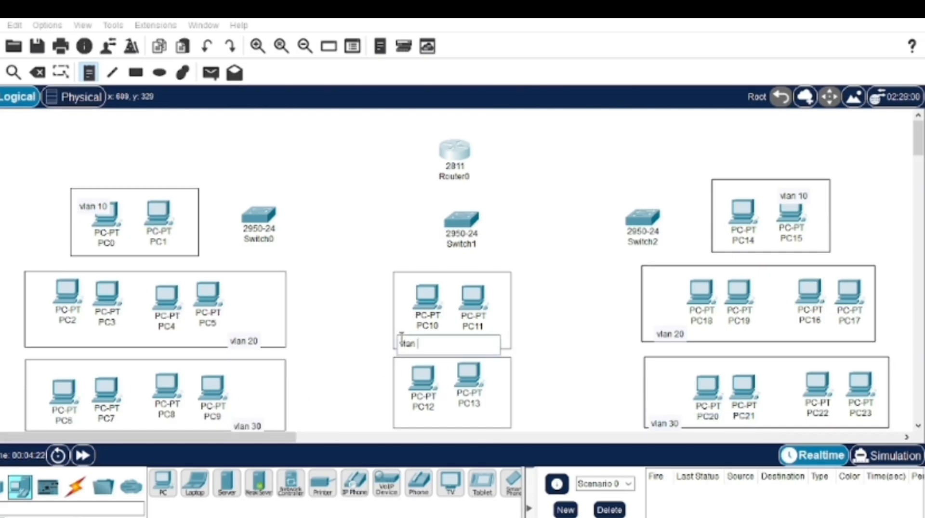
click(401, 417)
text(vlan 50)
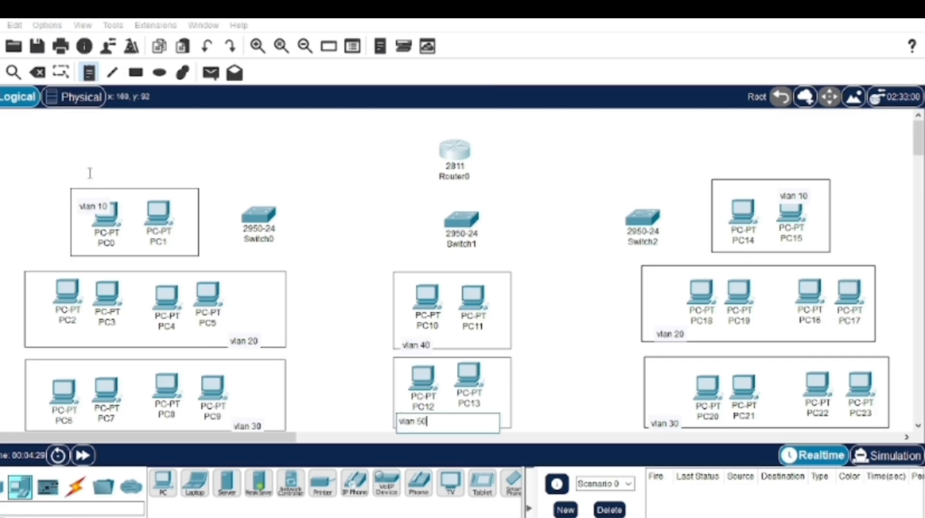
Add the network address note 10.10.10.0/24 above both vlan 10 boxes, at PC0–PC1 and at PC14–PC15.
click(75, 176)
text(10.10.10.0/24)
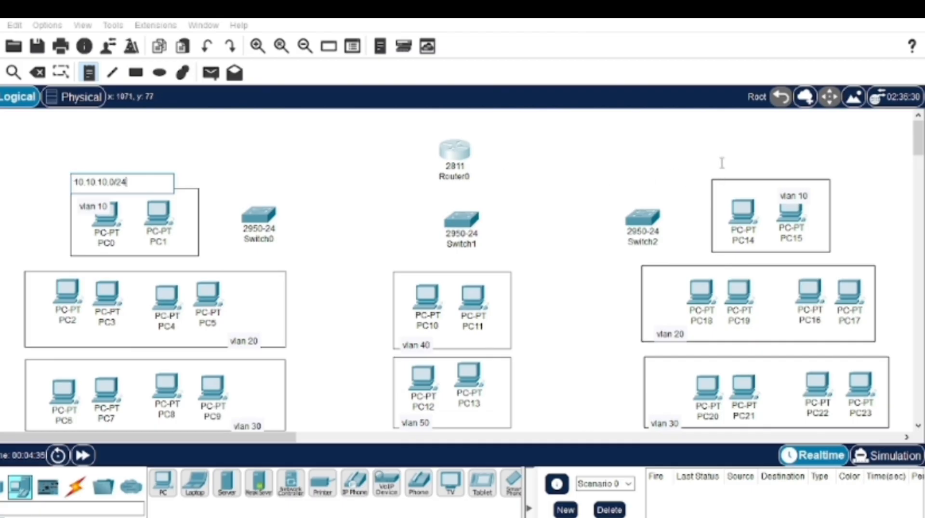
click(713, 174)
text(10.10.10.0/24)
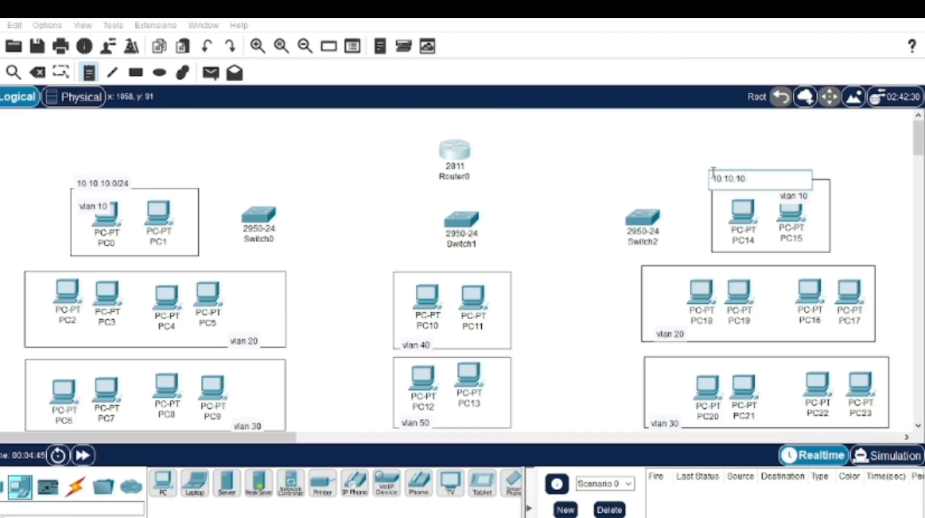
Add the network address note 20.20.20.0/24 to both vlan 20 boxes, beside PC5 and above PC18.
click(230, 281)
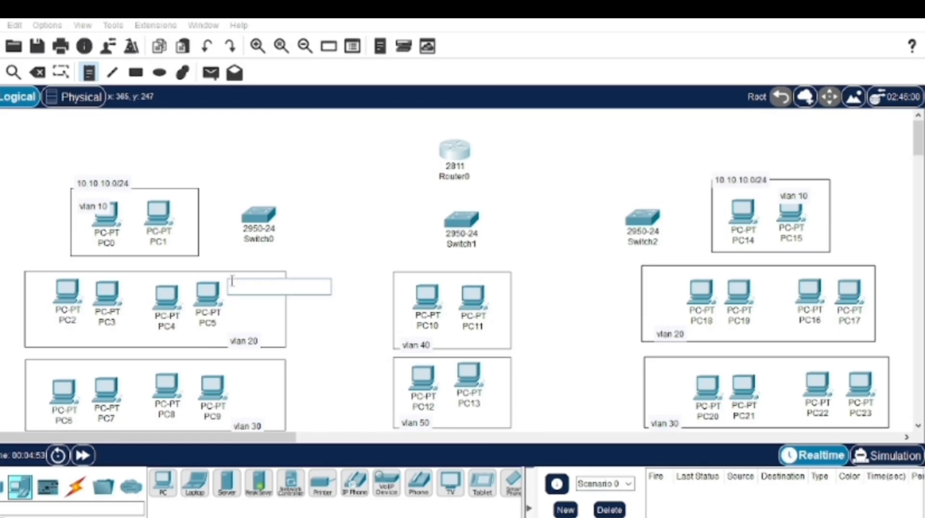
text(20.20)
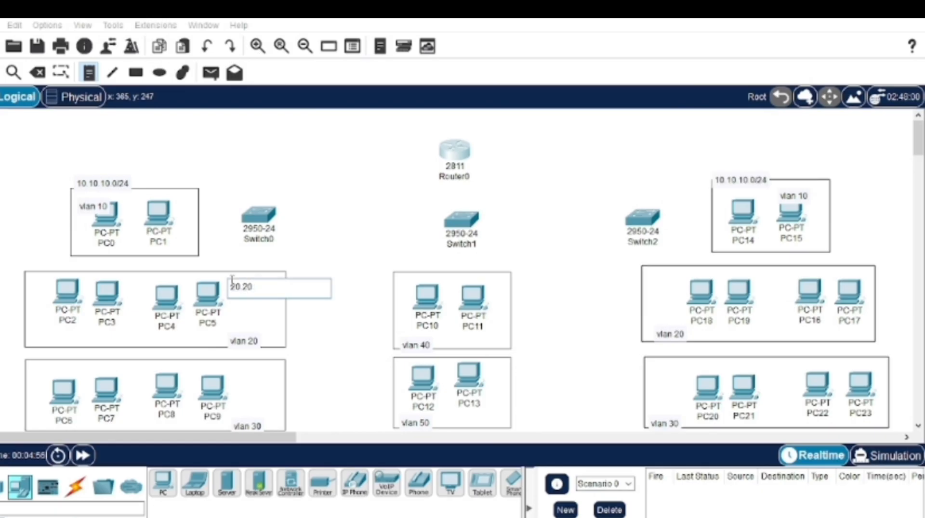
text(.20.0/24)
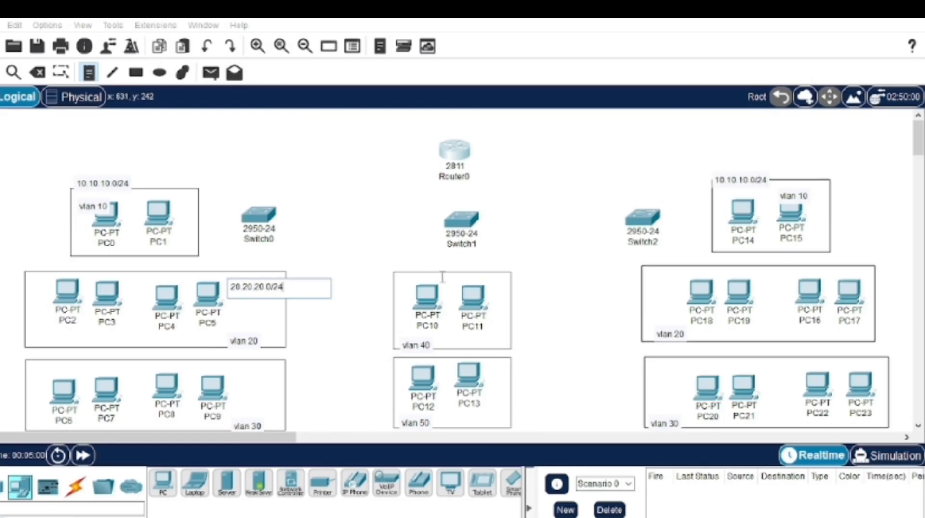
click(649, 273)
text(20.20.20.)
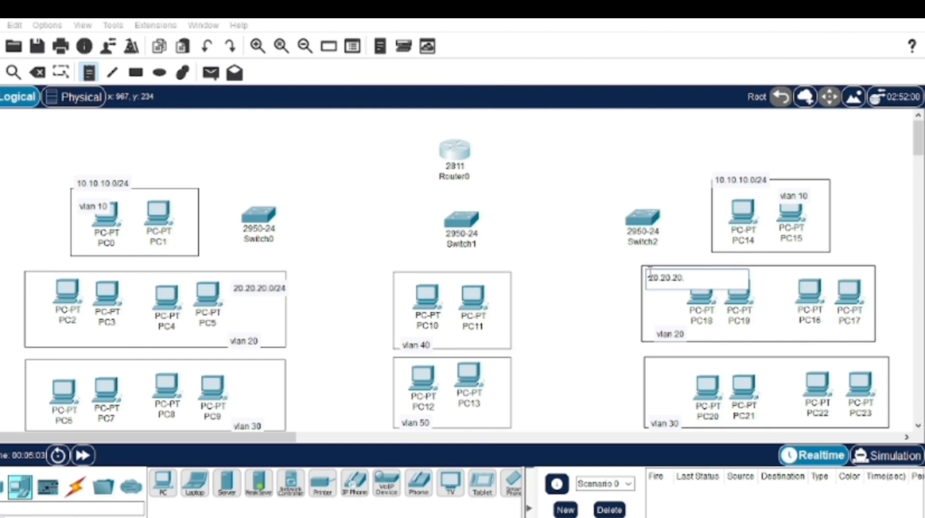
text(0/24)
Add the network address note 30.30.30.0/24 to both vlan 30 boxes, above PC20 and beside PC9.
click(648, 364)
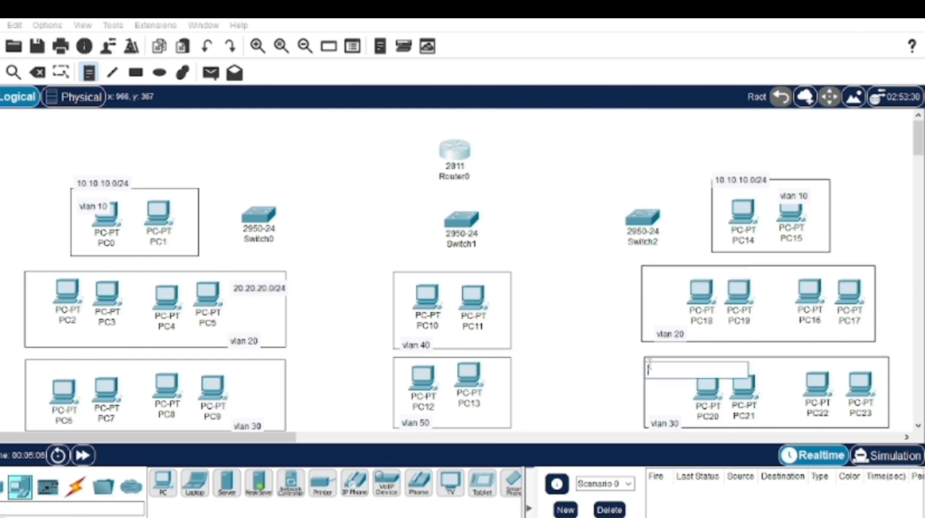
text(30.30.30.0/24)
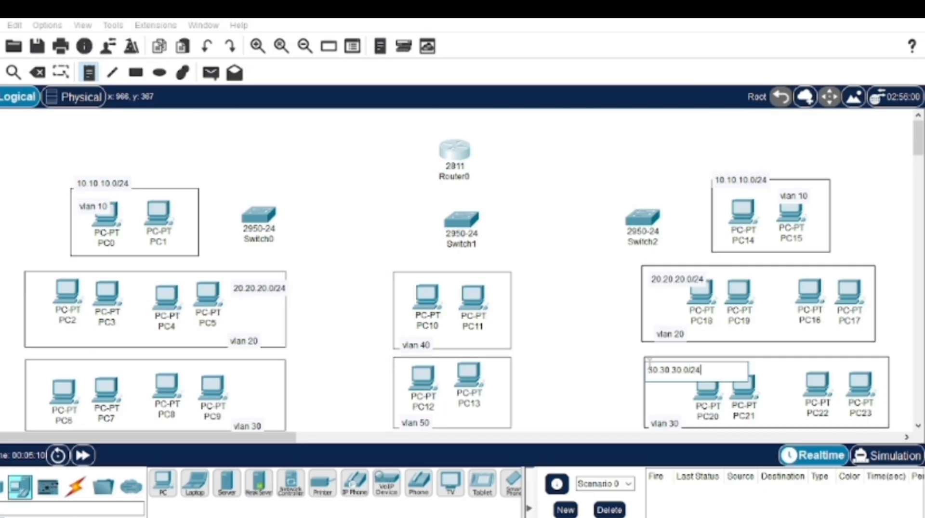
click(234, 371)
text(30.30.30.0/24)
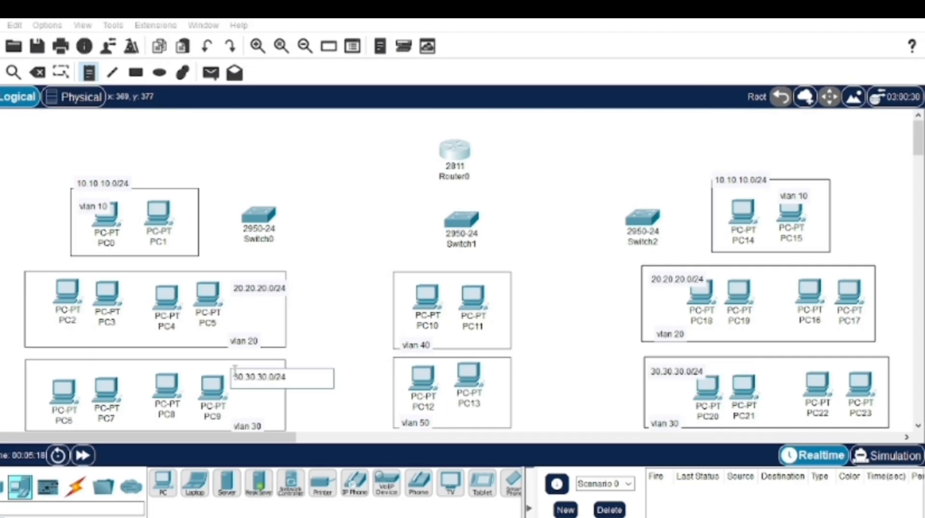
Add the note 40.40.40.0/24 to the vlan 40 box and 50.50.50.0/24 to the vlan 50 box, then stop placing notes.
click(401, 280)
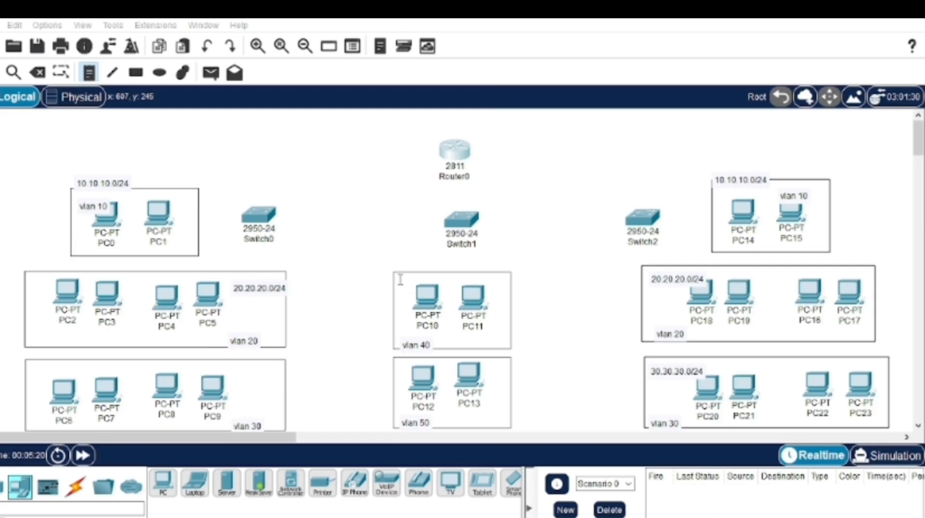
text(40.40.40.0/)
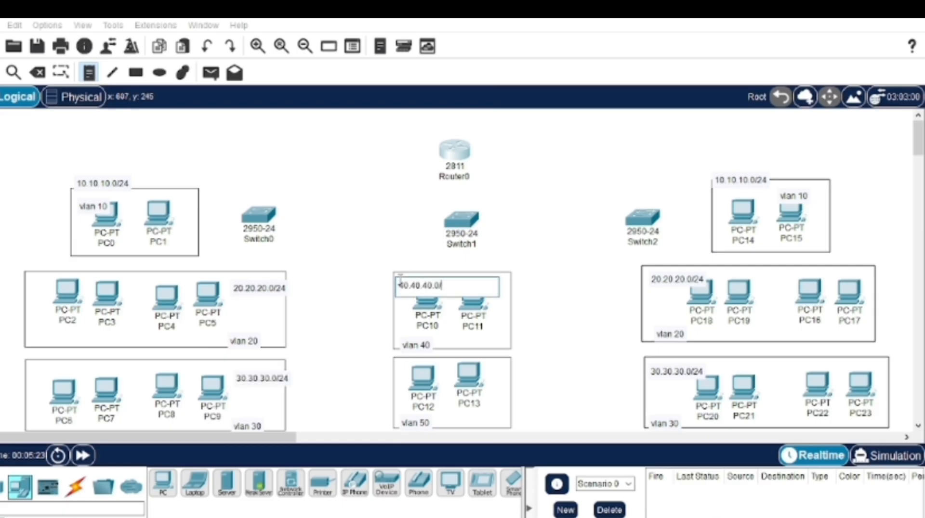
text(24)
click(492, 364)
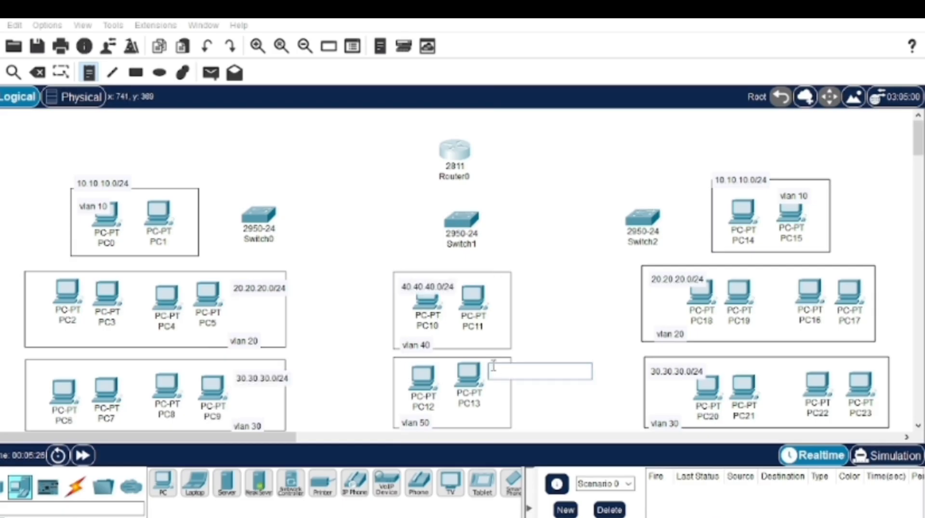
text(50)
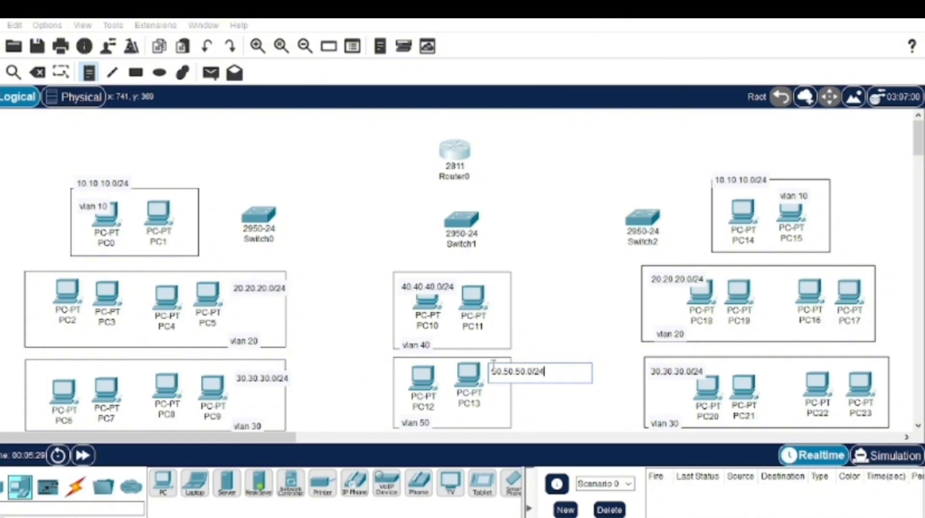
text(.50.0/24)
click(74, 132)
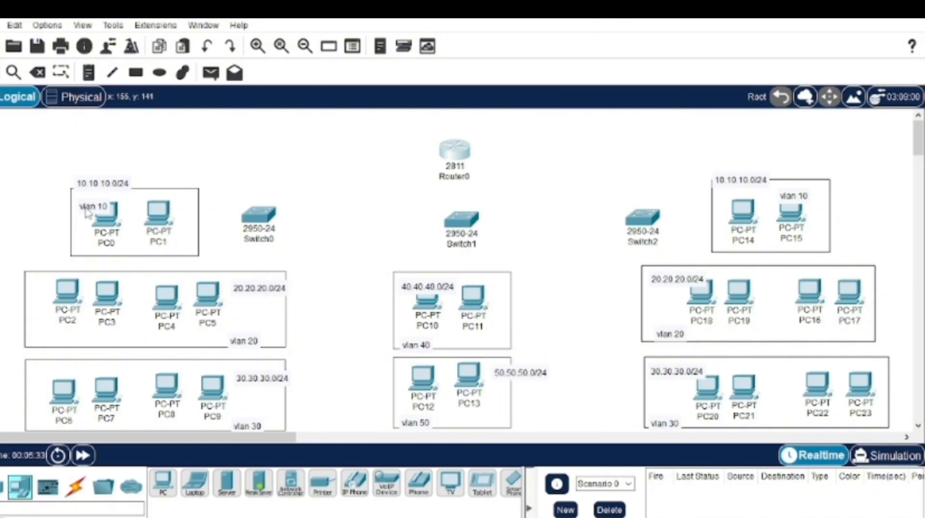
Move the 10.10.10.0/24 notes above both vlan 10 boxes and the vlan 10 notes into the boxes' upper left corners.
drag(86, 213, 118, 183)
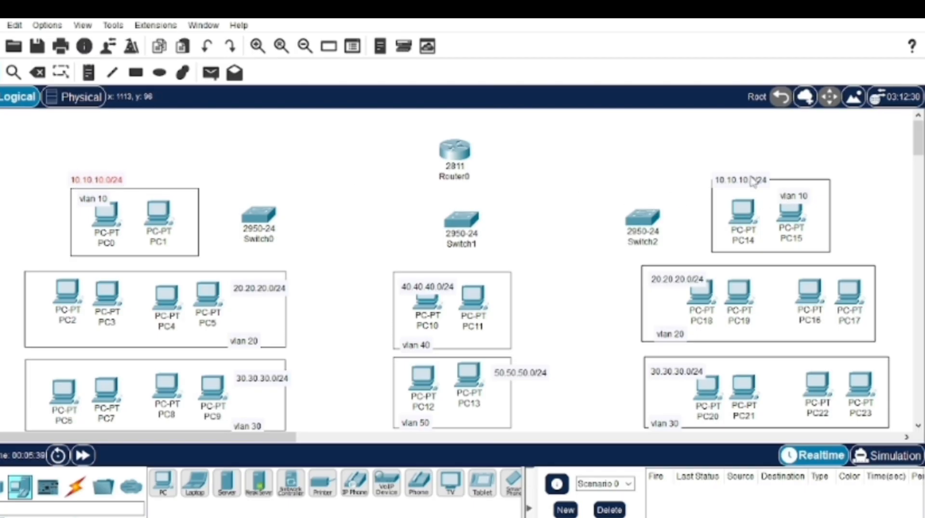
drag(753, 181, 750, 173)
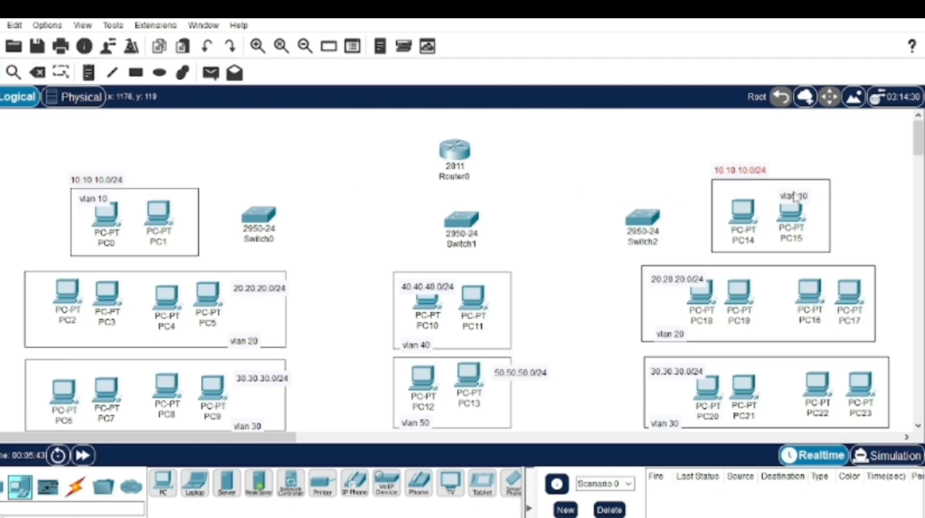
drag(793, 196, 735, 192)
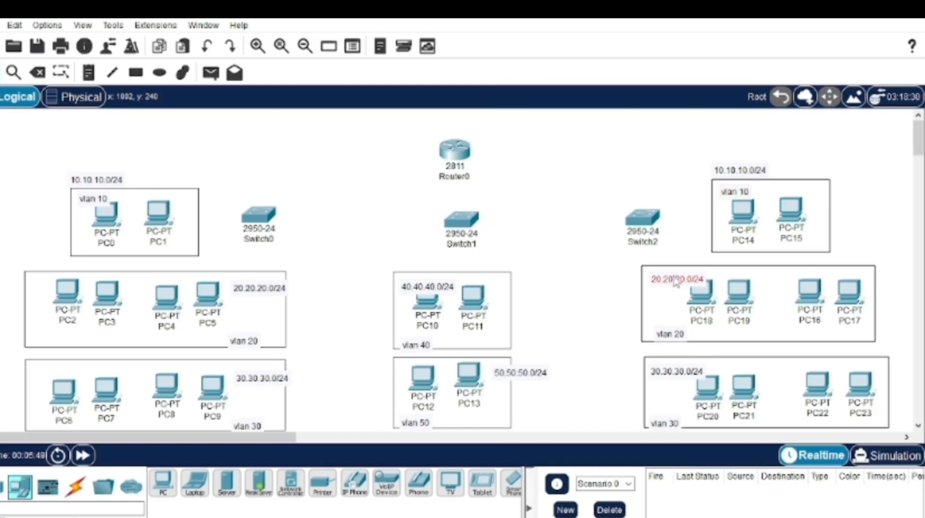
Move both 20.20.20.0/24 notes and the 30.30.30.0/24 note by PC9 to their boxes' upper edges, with vlan 20 beneath its address by PC5.
mouse_move(676, 283)
mouse_down()
mouse_move(676, 260)
mouse_move(677, 279)
mouse_up()
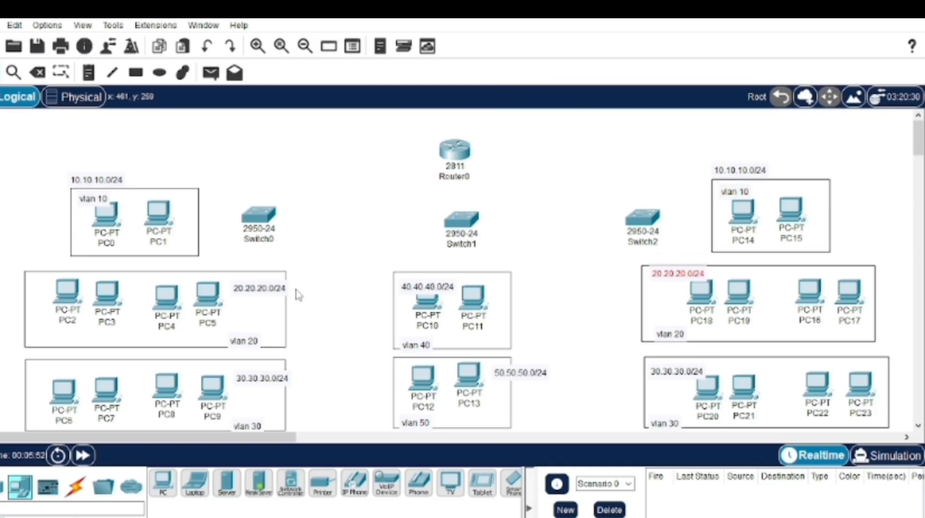
drag(278, 289, 273, 277)
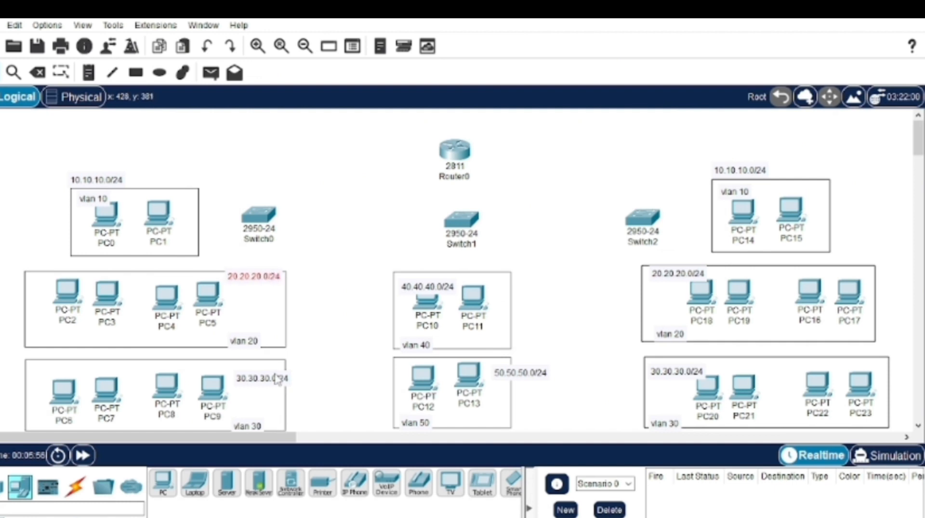
drag(277, 379, 264, 295)
Move the 40.40.40.0/24 note above its box with vlan 40 beneath it, and shift the 50.50.50.0/24 and vlan 50 notes upward.
drag(445, 289, 436, 267)
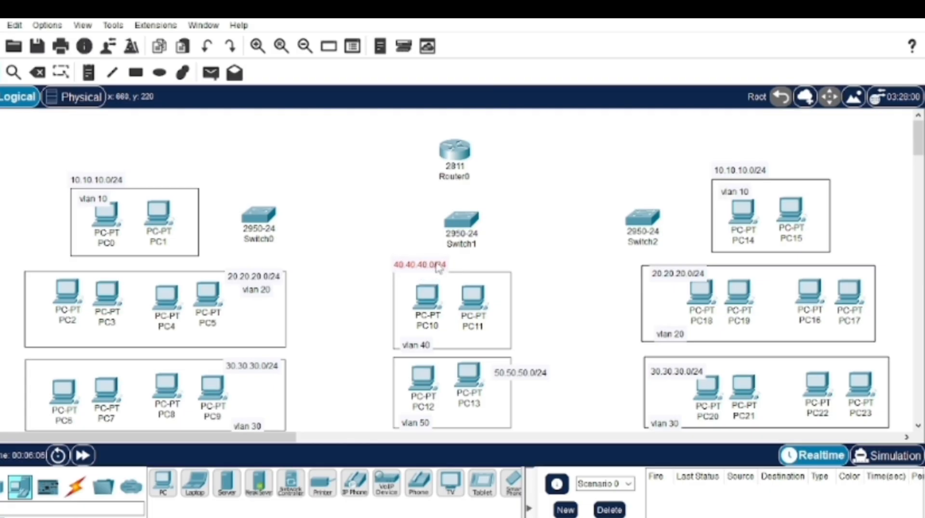
drag(425, 350, 423, 283)
drag(520, 379, 515, 364)
mouse_move(419, 430)
mouse_down()
mouse_move(535, 378)
mouse_move(422, 425)
mouse_up()
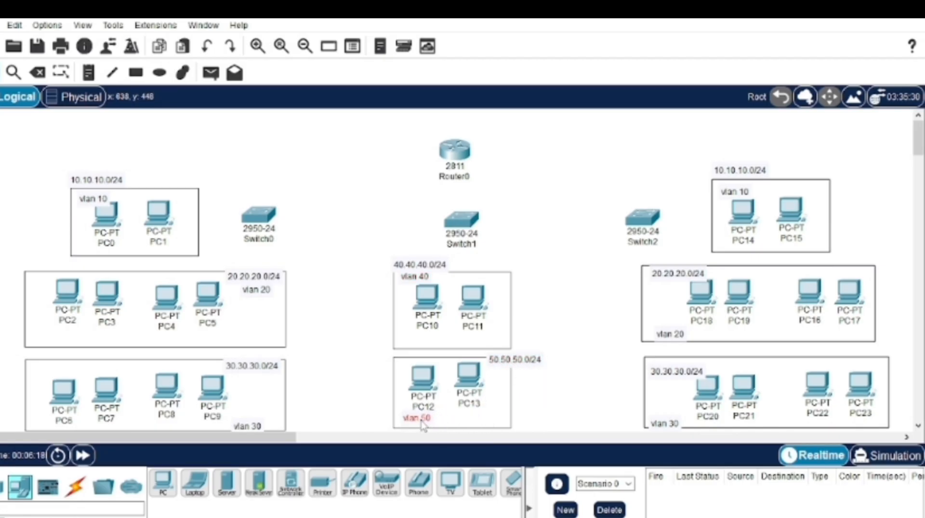
Place the vlan 30 notes of both boxes and the vlan 20 note by PC18 directly beneath their network address notes.
drag(683, 379, 683, 375)
drag(668, 428, 673, 382)
drag(673, 340, 673, 296)
scroll(426, 340, down, 3)
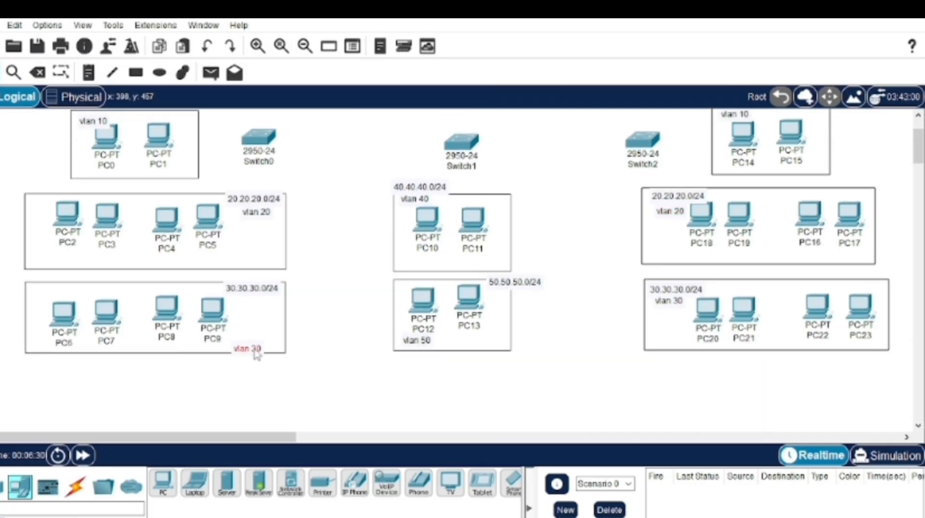
drag(257, 355, 260, 308)
scroll(355, 251, up, 3)
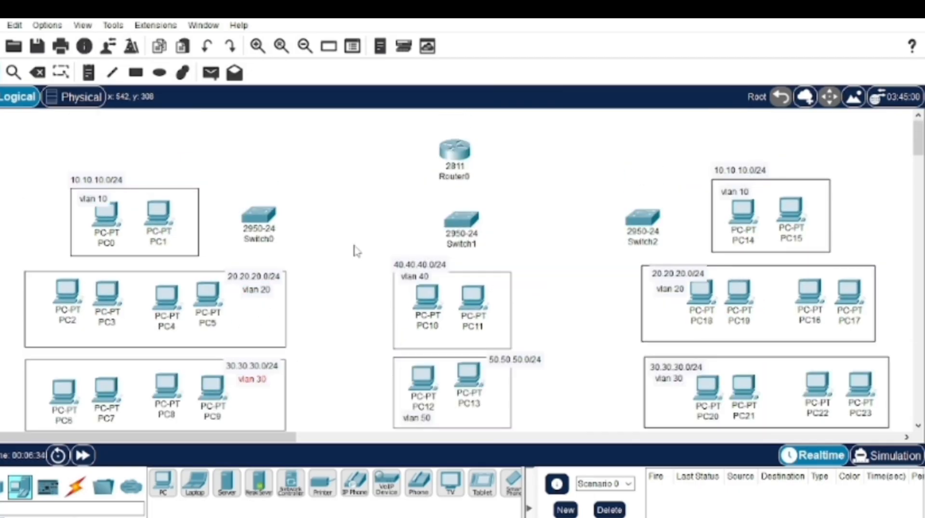
Shift PC12 and PC13 within the vlan 50 box and move the 50.50.50.0/24 note into the box's upper left corner.
drag(524, 361, 393, 356)
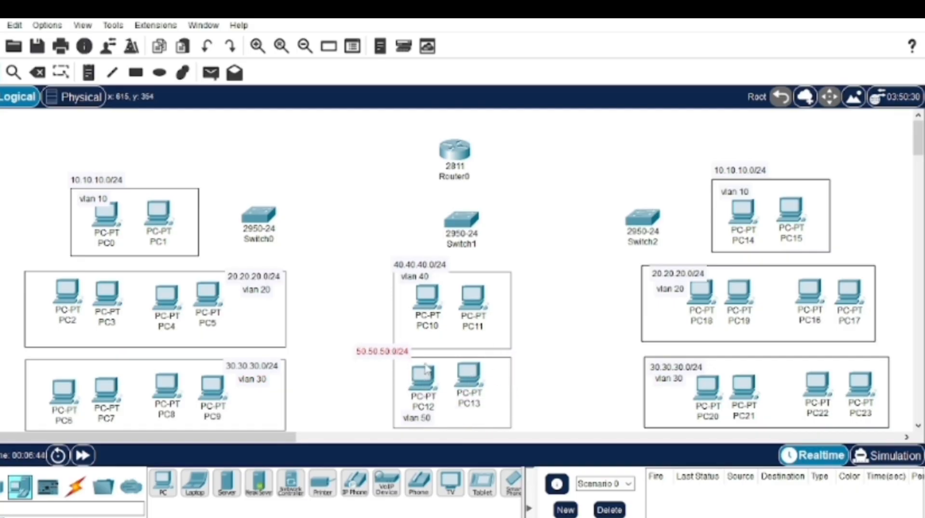
drag(470, 378, 479, 388)
drag(423, 383, 439, 391)
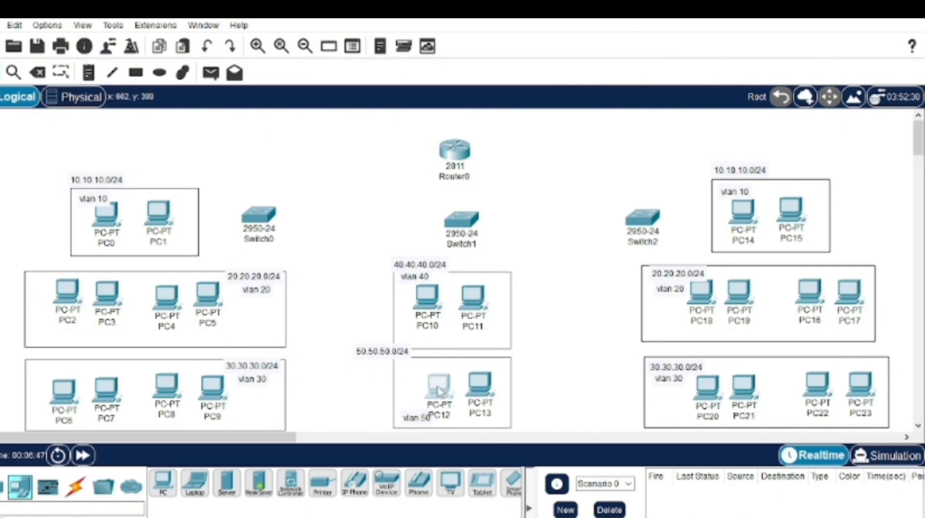
drag(405, 358, 444, 367)
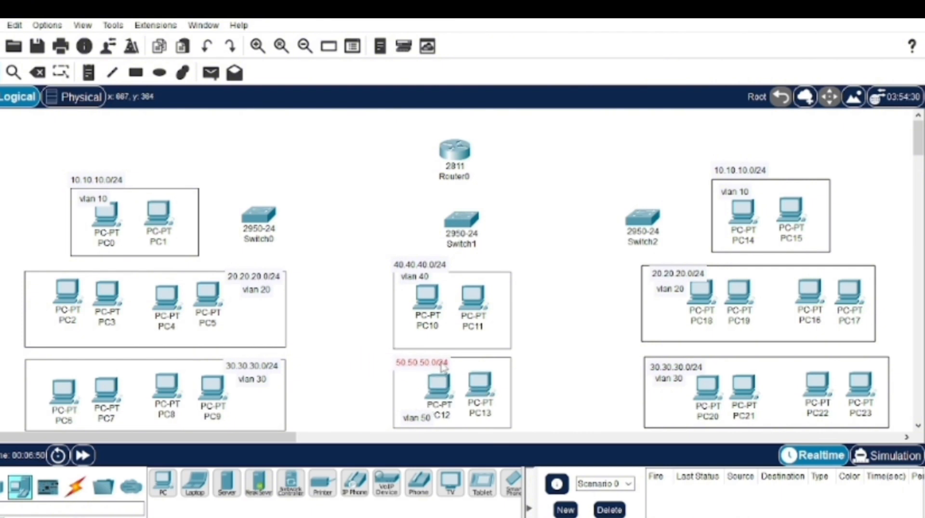
Connect Router0 to Switch1, and Switch1 to Switch0 and Switch2, using the automatic connection type.
click(76, 486)
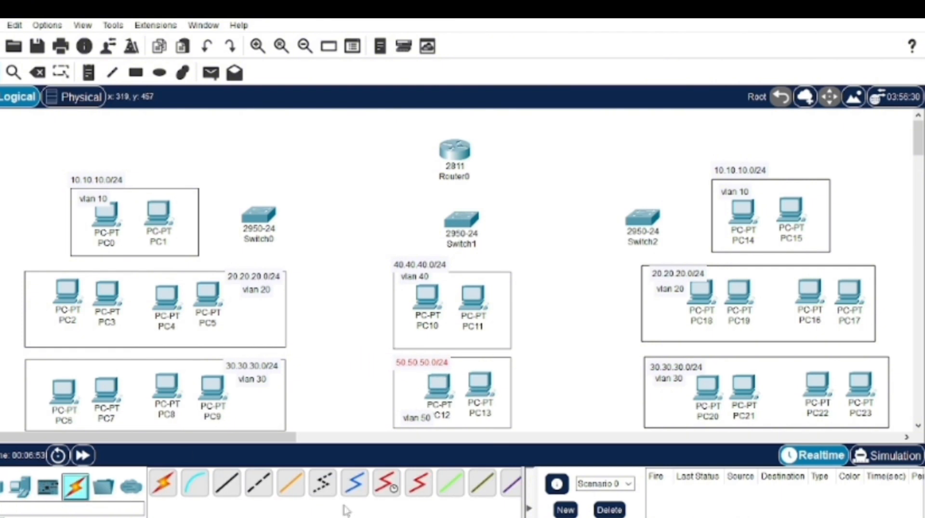
click(162, 483)
click(454, 151)
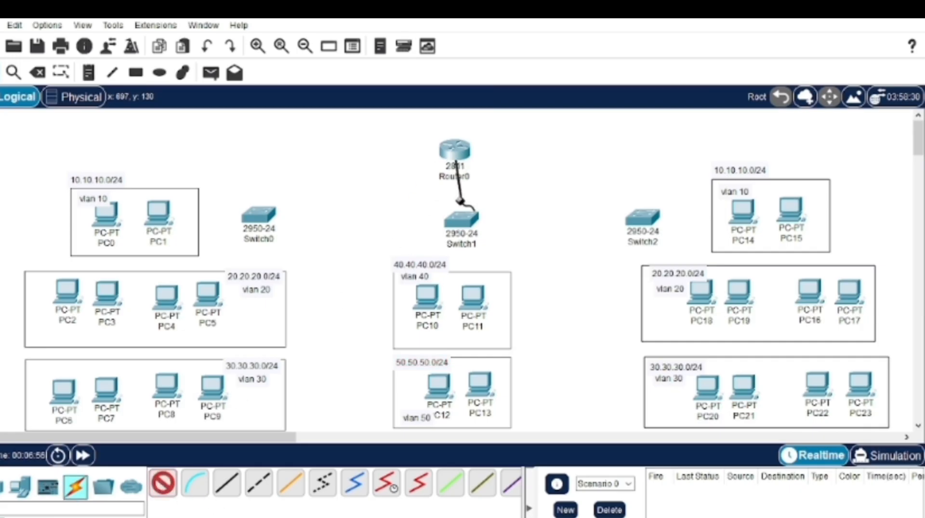
click(461, 216)
click(461, 219)
click(259, 216)
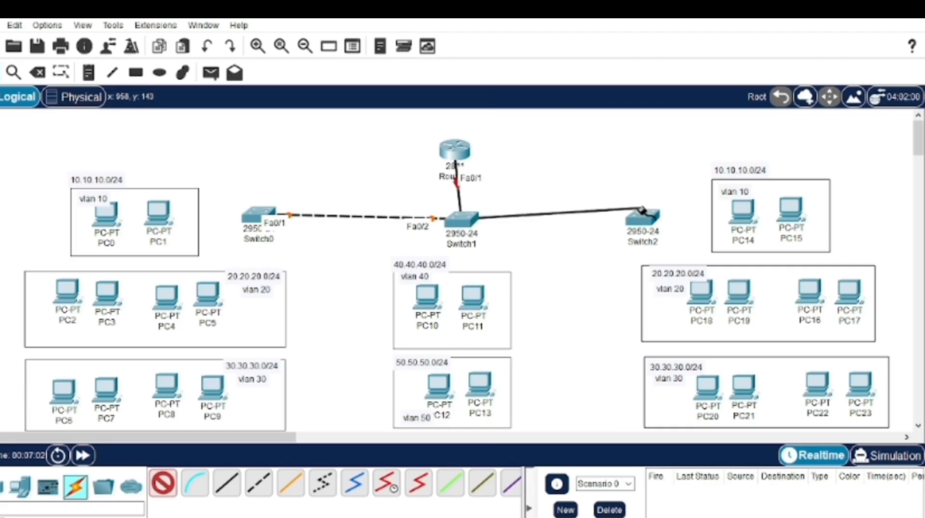
click(643, 218)
Connect PC1 and PC0 in the vlan 10 box to Switch0.
click(258, 215)
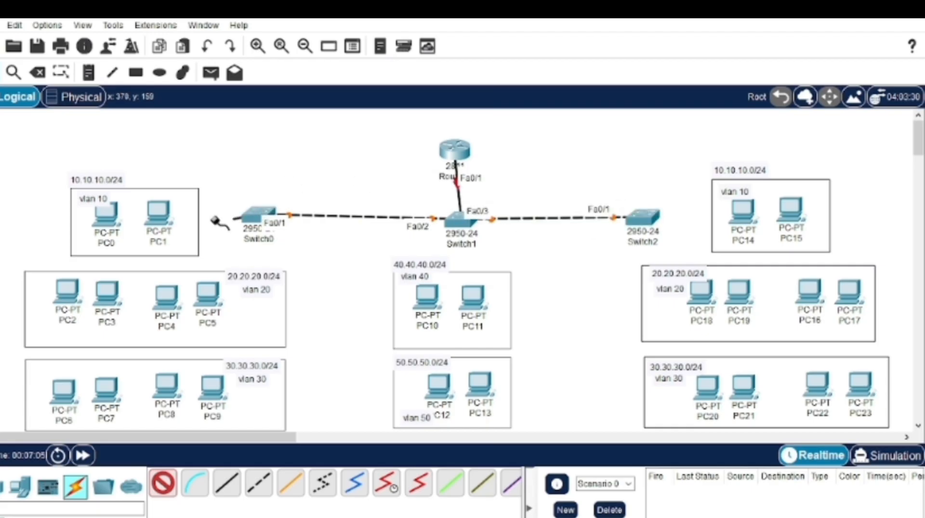
click(159, 208)
click(252, 213)
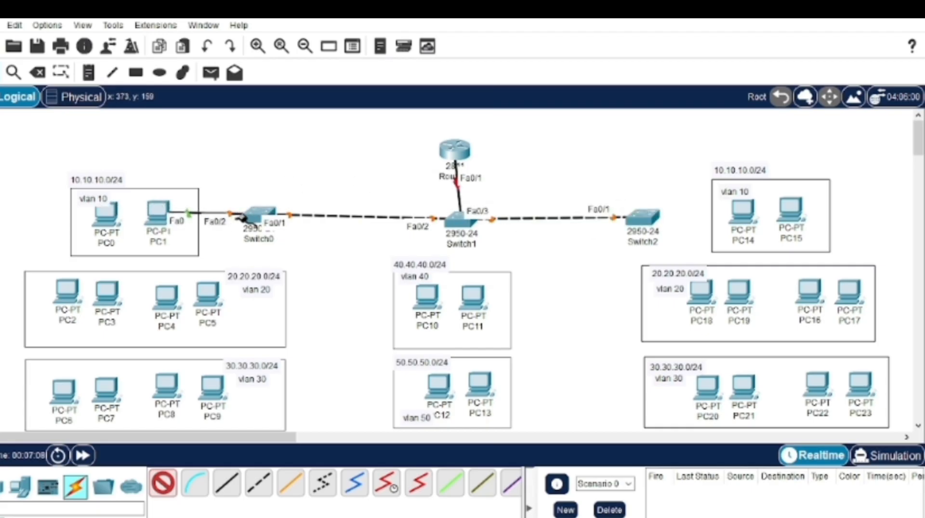
click(102, 210)
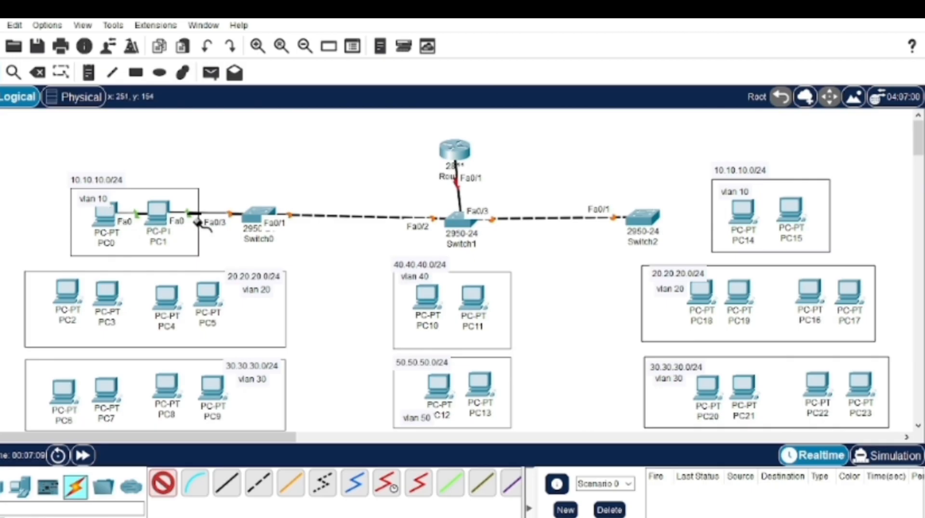
Cable PC5, PC4, PC3 and PC2 in the vlan 20 box to Switch0.
click(259, 215)
click(207, 293)
click(264, 214)
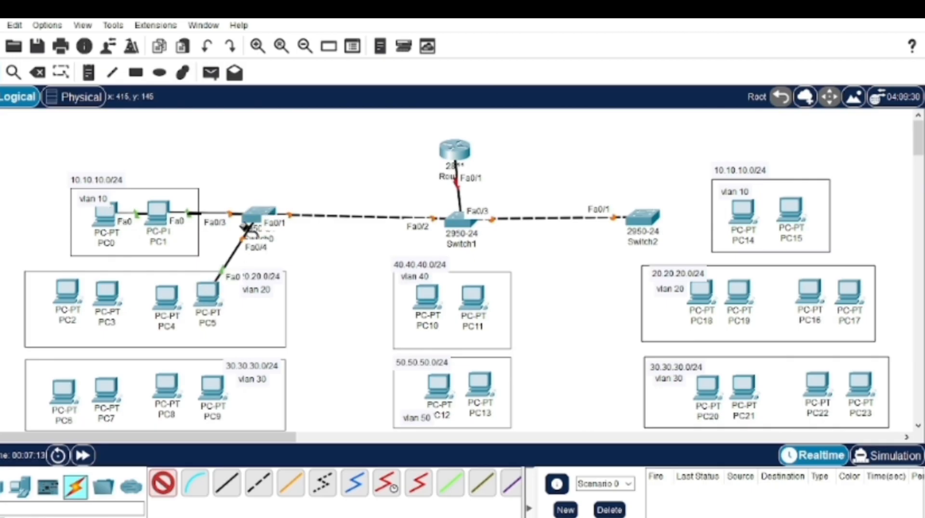
click(167, 296)
click(259, 216)
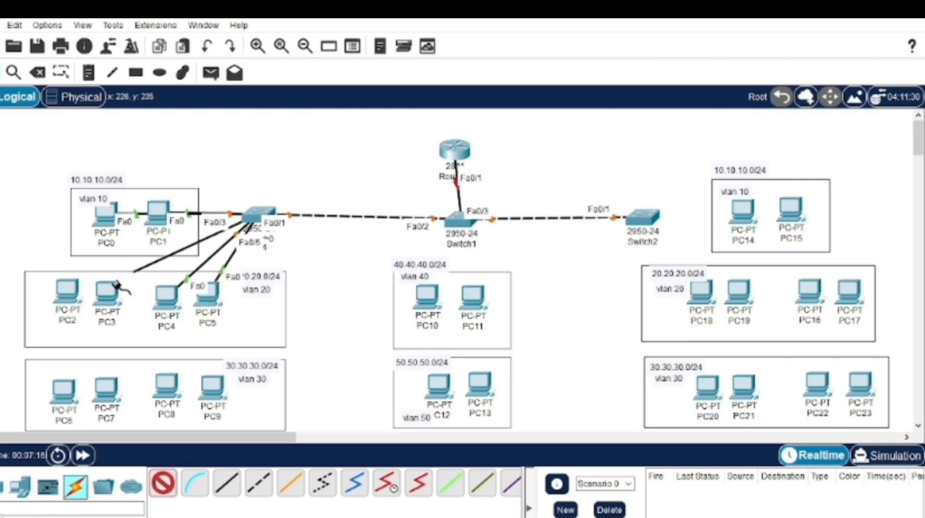
click(107, 294)
click(255, 216)
click(61, 296)
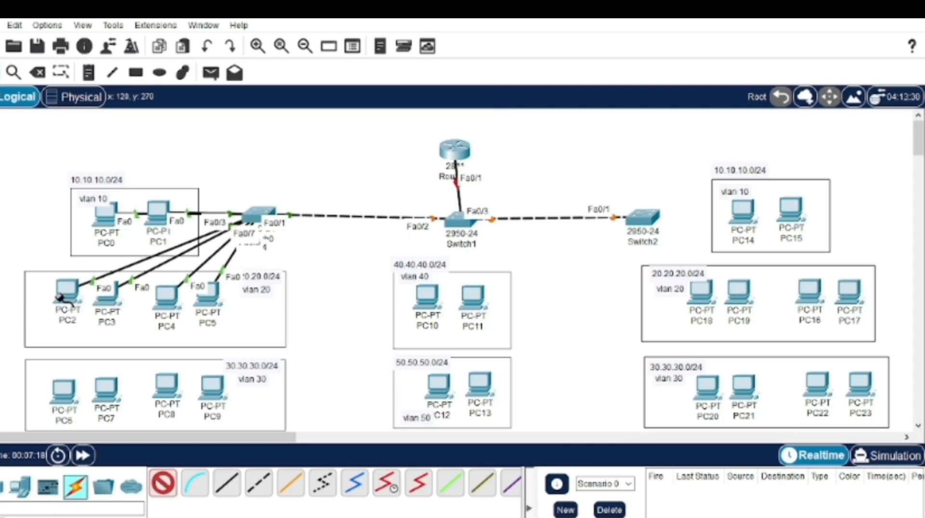
Cable PC9, PC8, PC7 and PC6 in the vlan 30 box to Switch0.
click(263, 214)
click(208, 391)
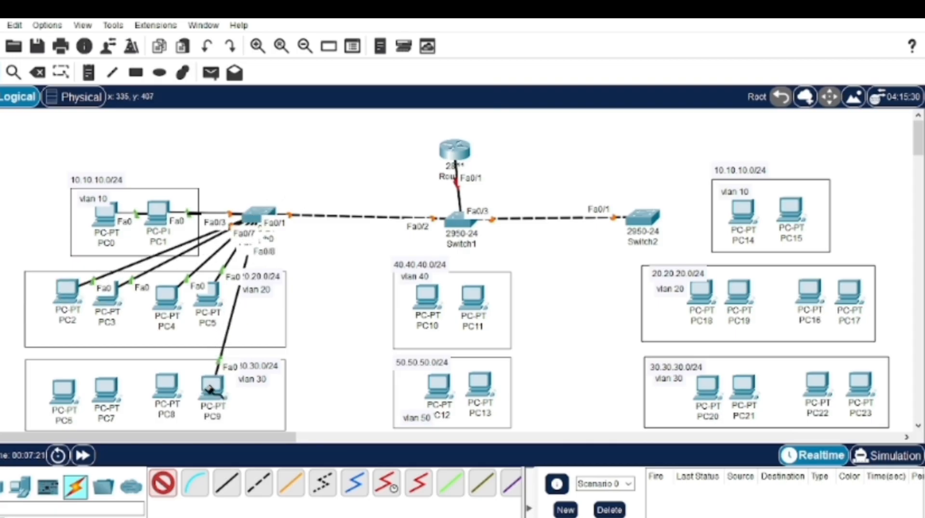
click(260, 214)
click(164, 386)
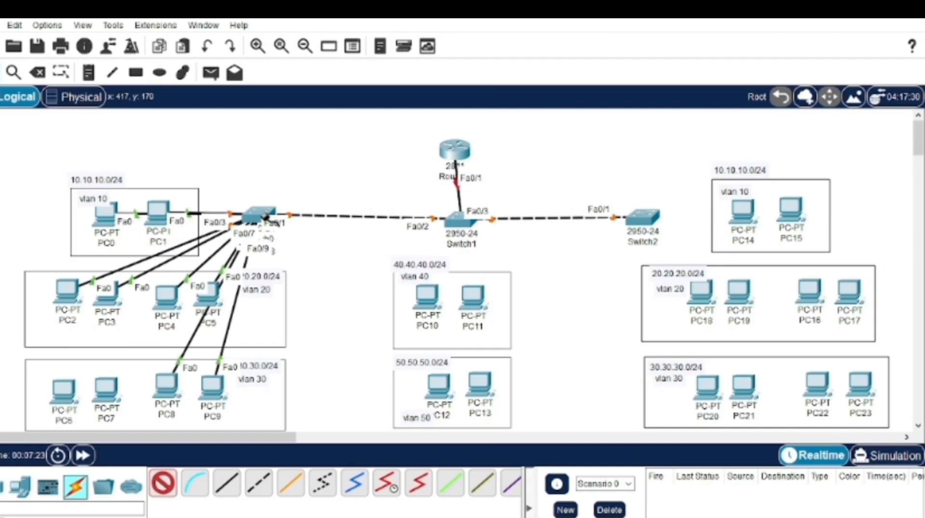
click(260, 214)
click(107, 388)
click(260, 214)
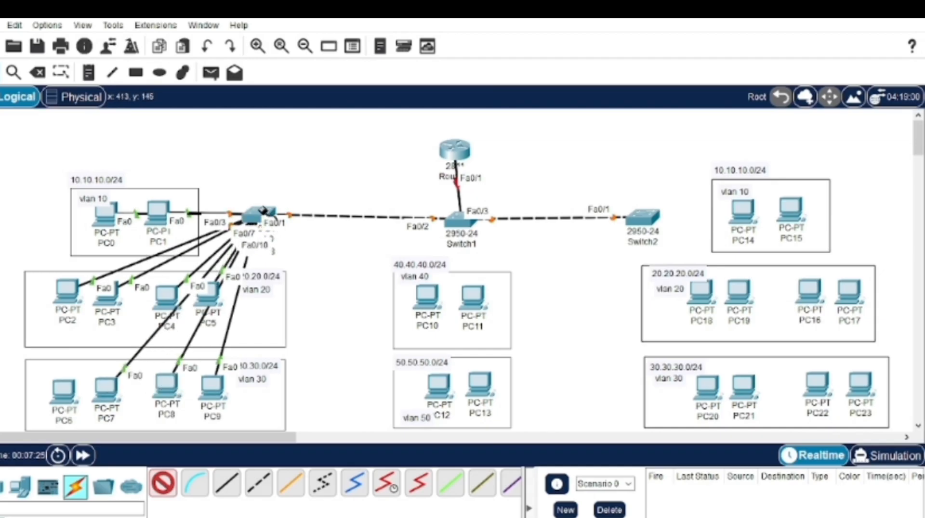
click(62, 390)
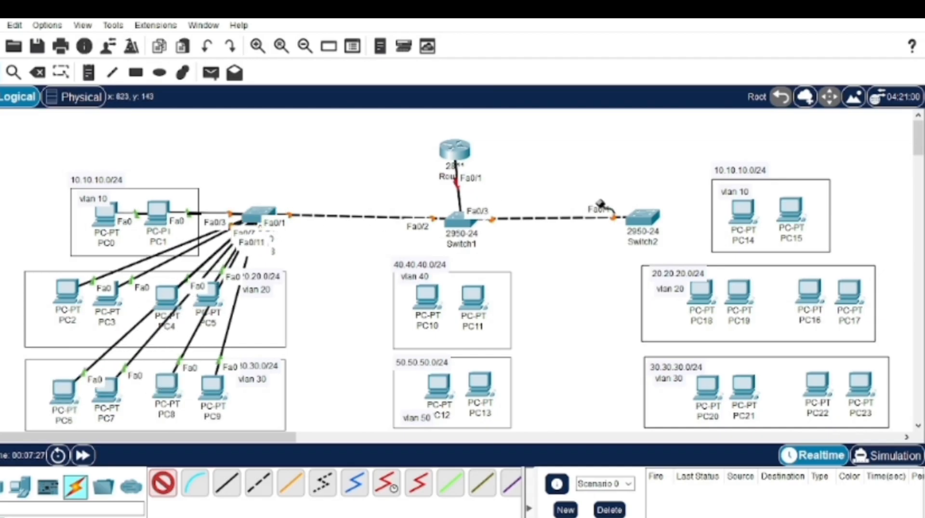
Connect PC14 and PC15 in the vlan 10 box to Switch2.
click(643, 217)
click(744, 209)
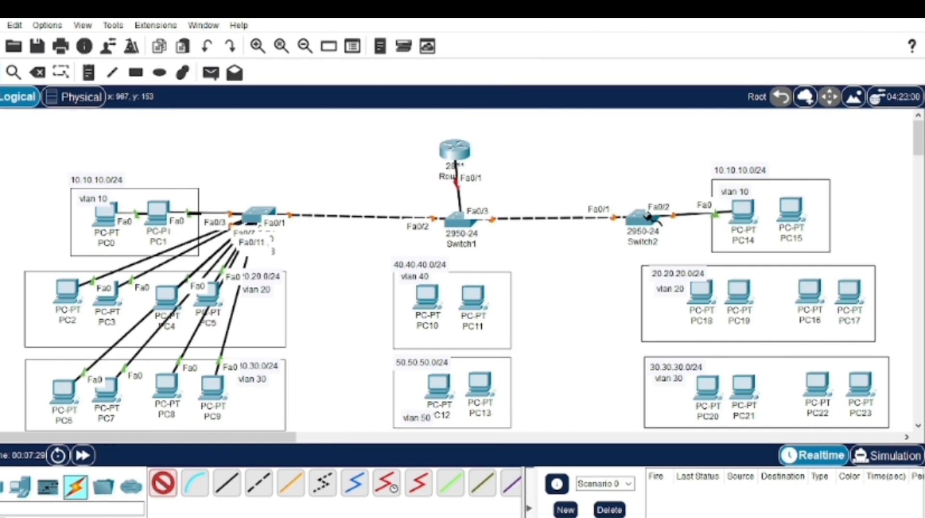
click(643, 218)
click(791, 208)
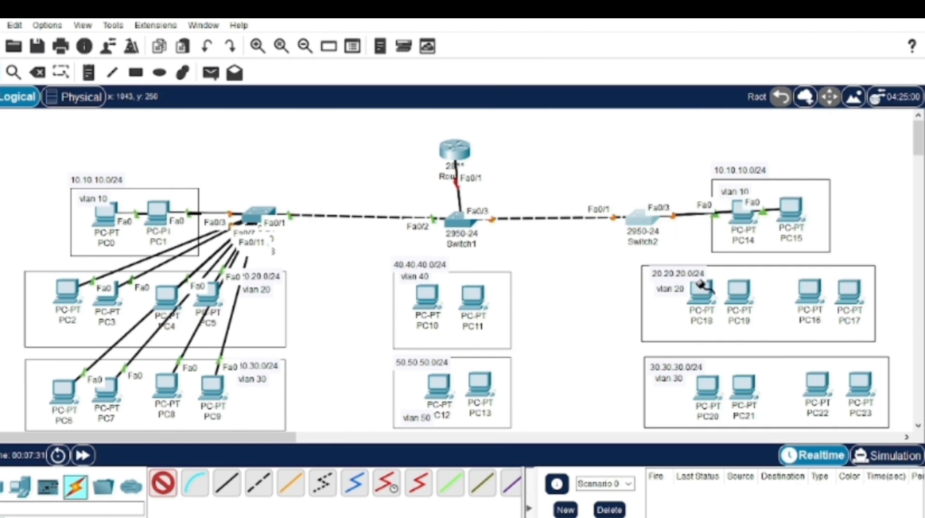
Cable PC18, PC19, PC16 and PC17 in the vlan 20 box to Switch2.
click(643, 218)
click(699, 289)
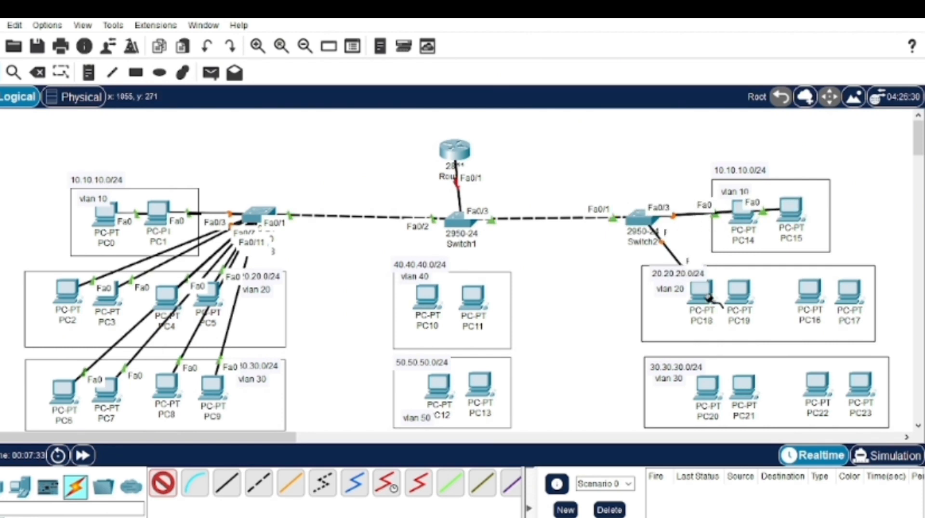
click(649, 218)
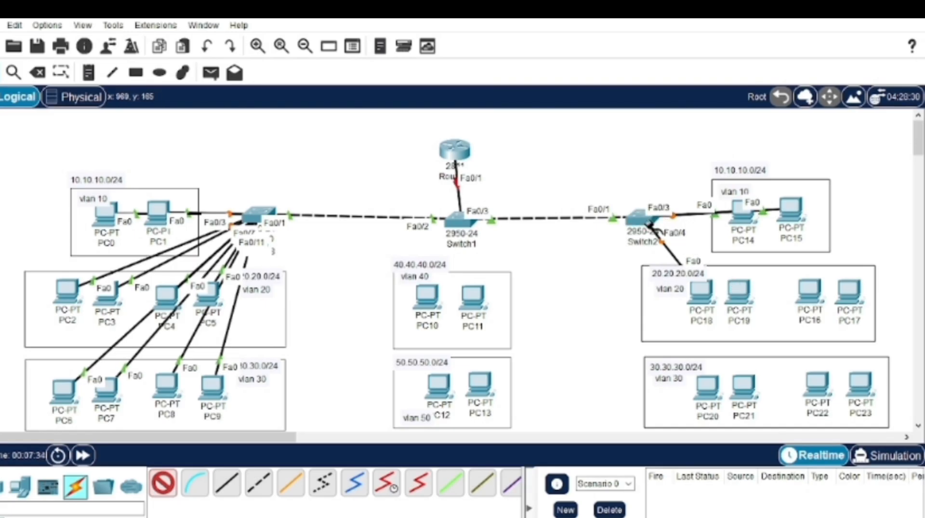
click(738, 290)
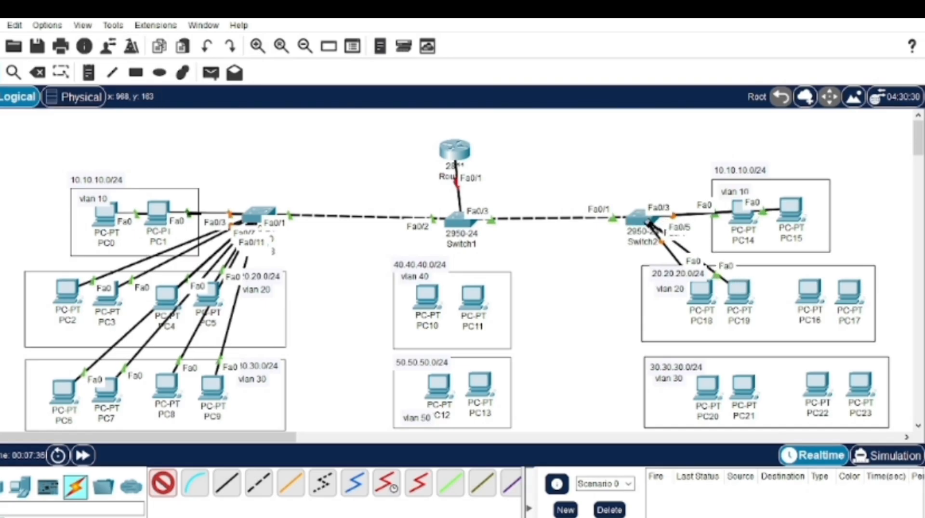
click(651, 221)
click(808, 289)
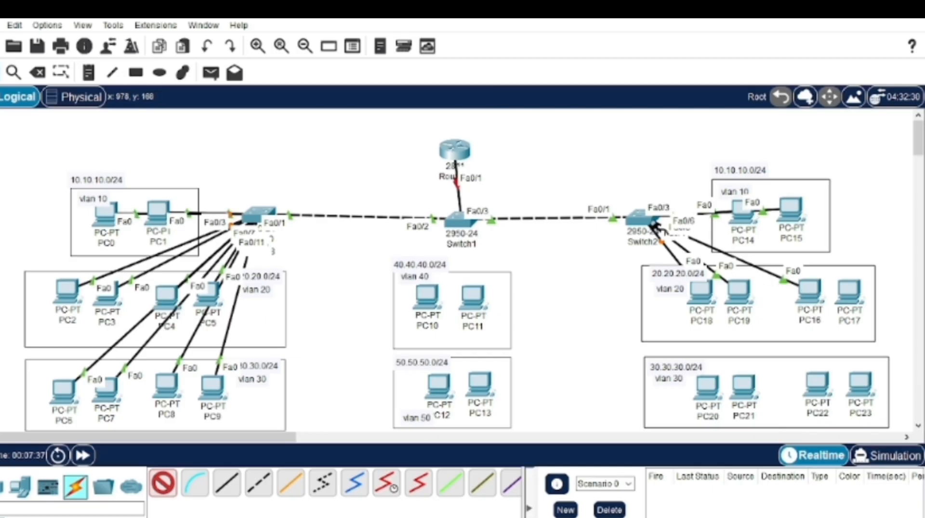
click(654, 223)
click(847, 291)
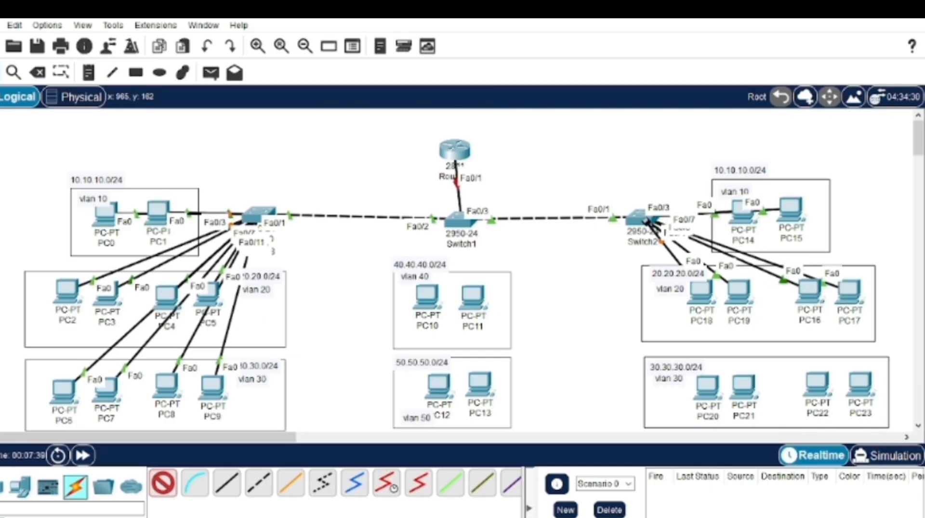
Cable PC20, PC21, PC22 and PC23 in the vlan 30 box to Switch2.
click(650, 222)
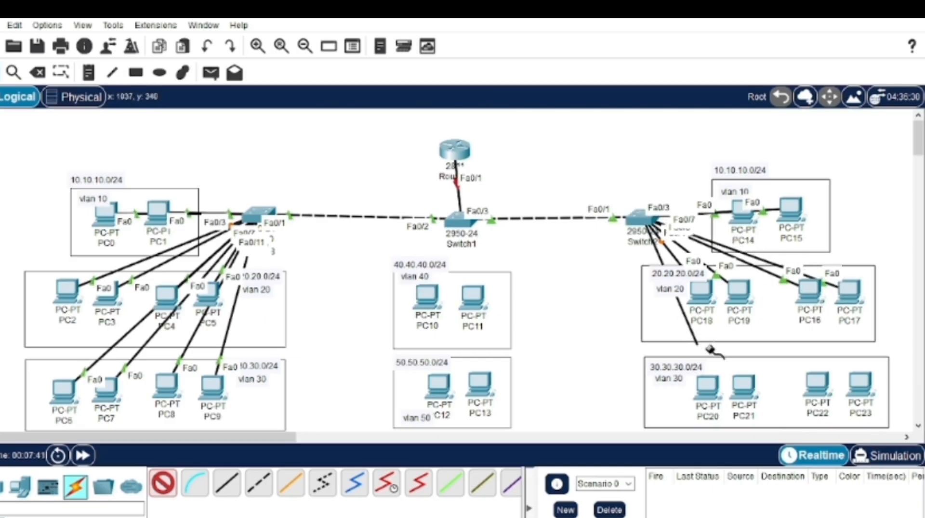
click(707, 385)
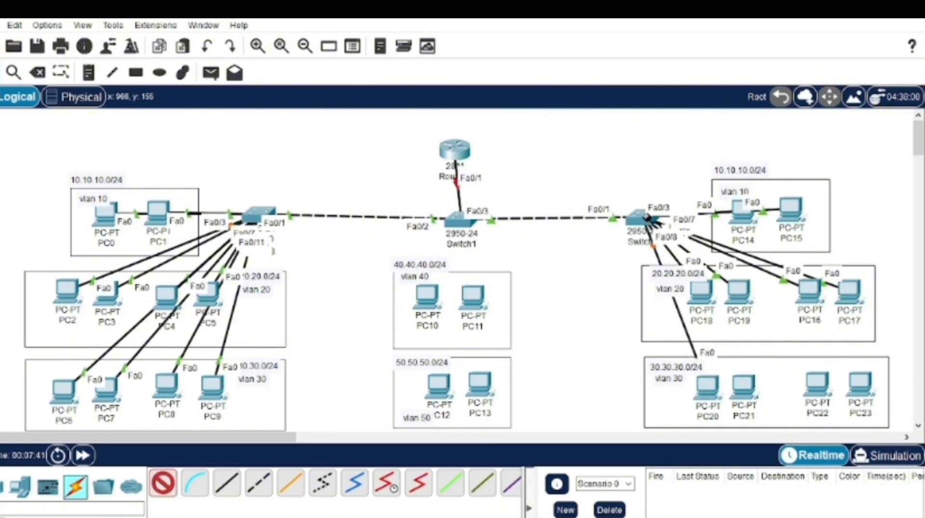
click(651, 223)
click(741, 385)
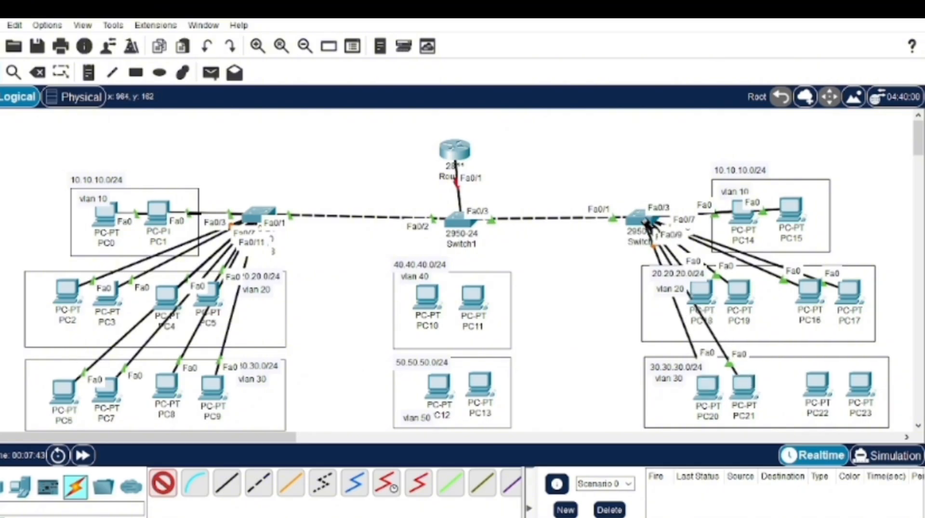
click(648, 221)
click(814, 383)
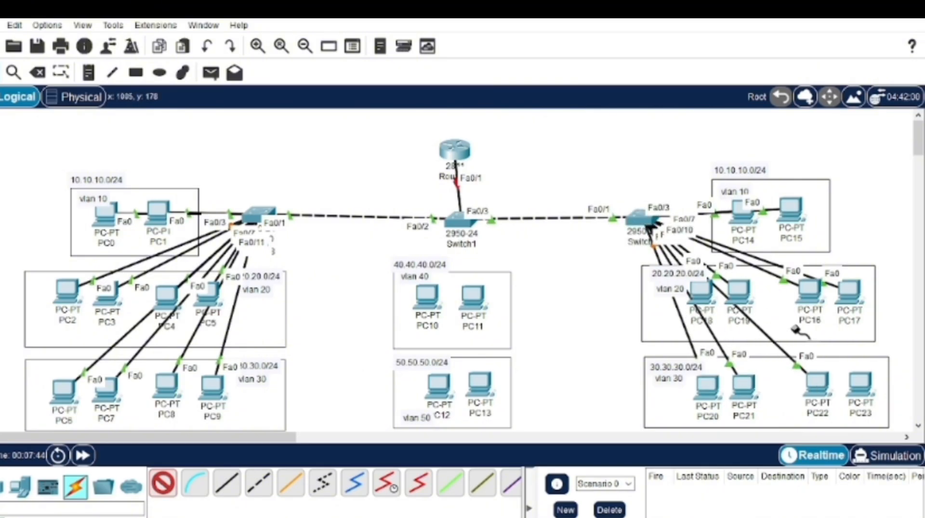
click(648, 222)
click(859, 385)
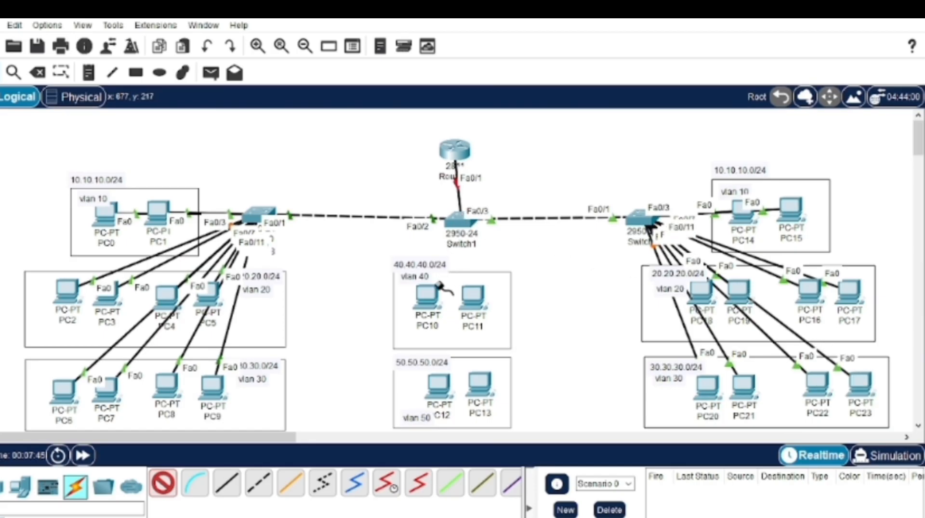
Connect PC10 and PC11 in the vlan 40 box to Switch1.
click(460, 220)
click(425, 292)
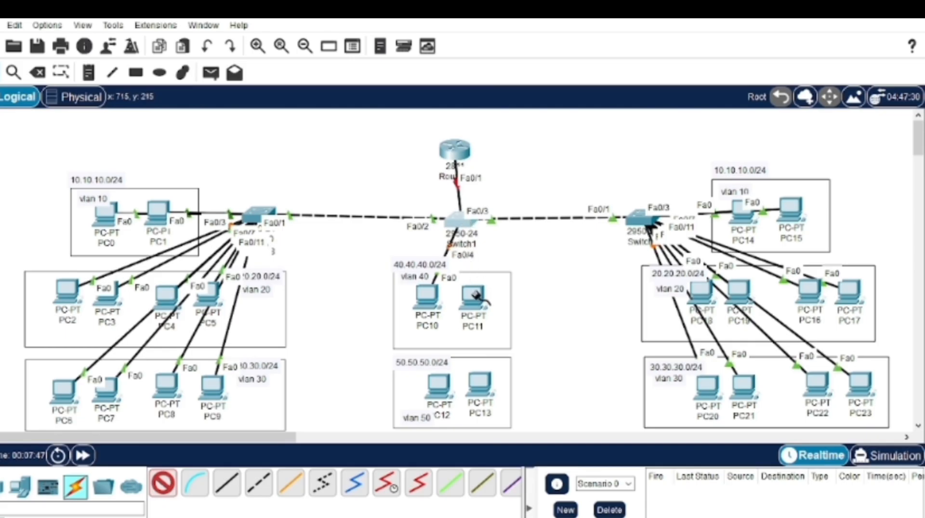
click(460, 222)
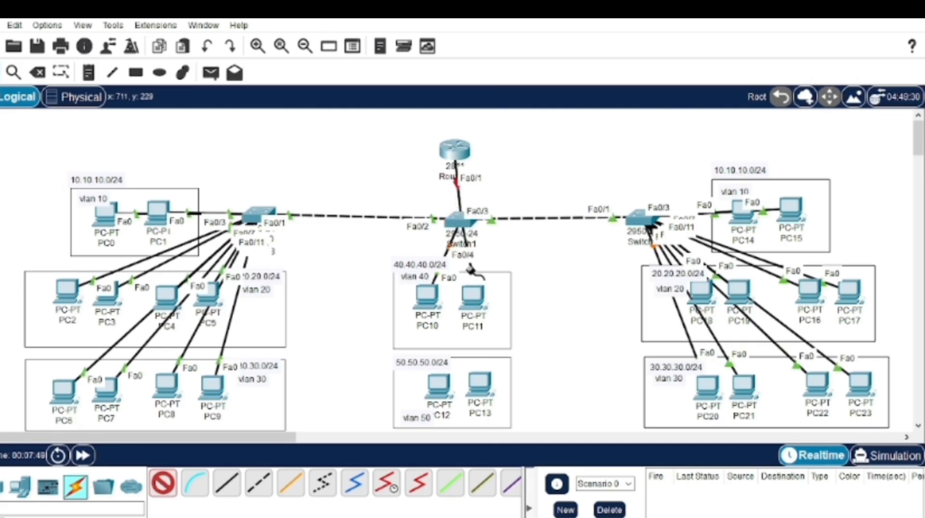
click(473, 296)
Connect PC12 and PC13 in the vlan 50 box to Switch1.
click(459, 223)
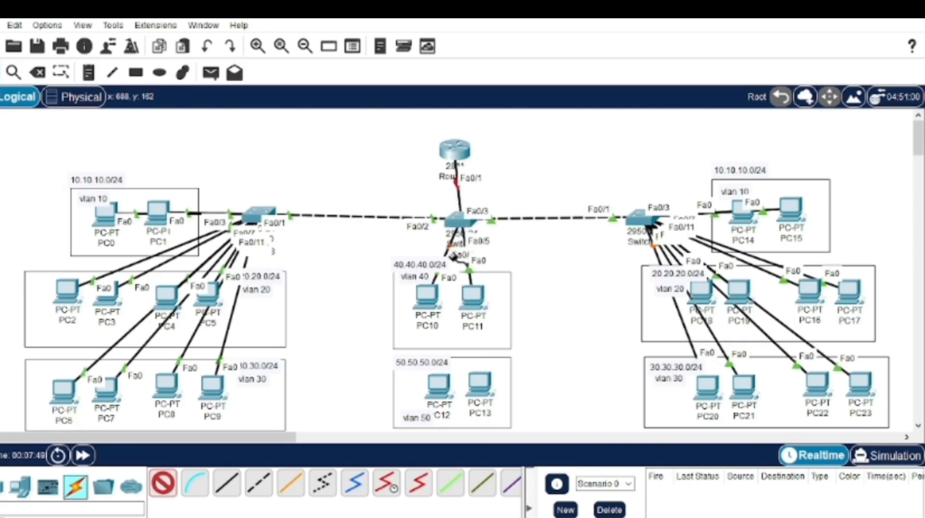
click(436, 378)
click(460, 223)
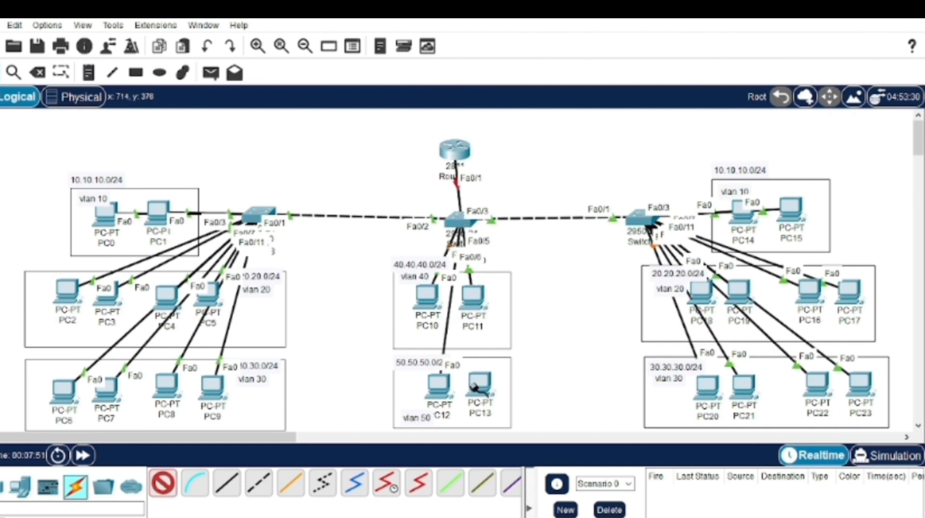
click(462, 221)
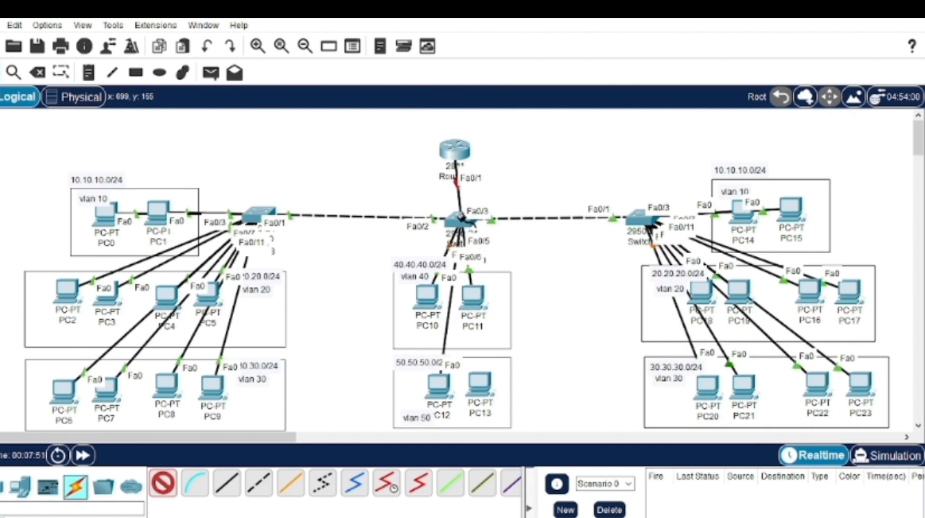
click(479, 386)
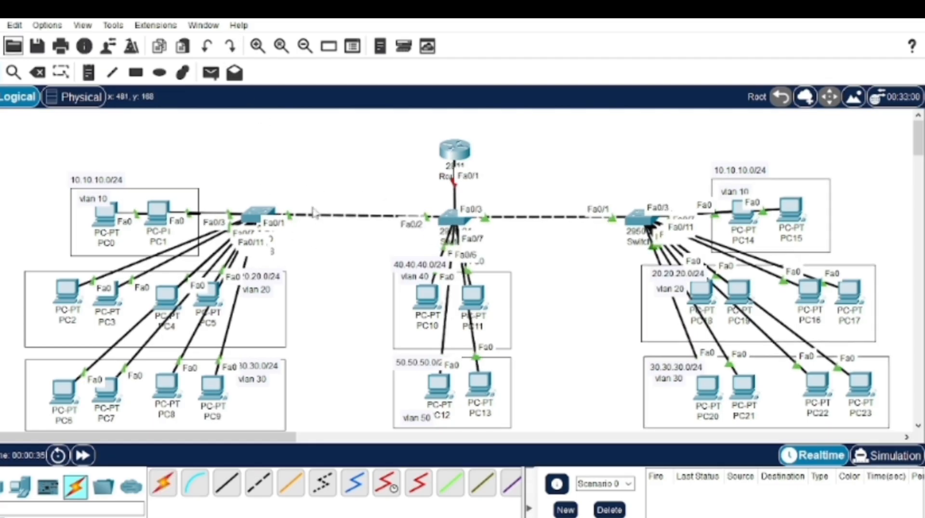
Open Router0's command line and enter global configuration mode with en and conf t.
click(453, 150)
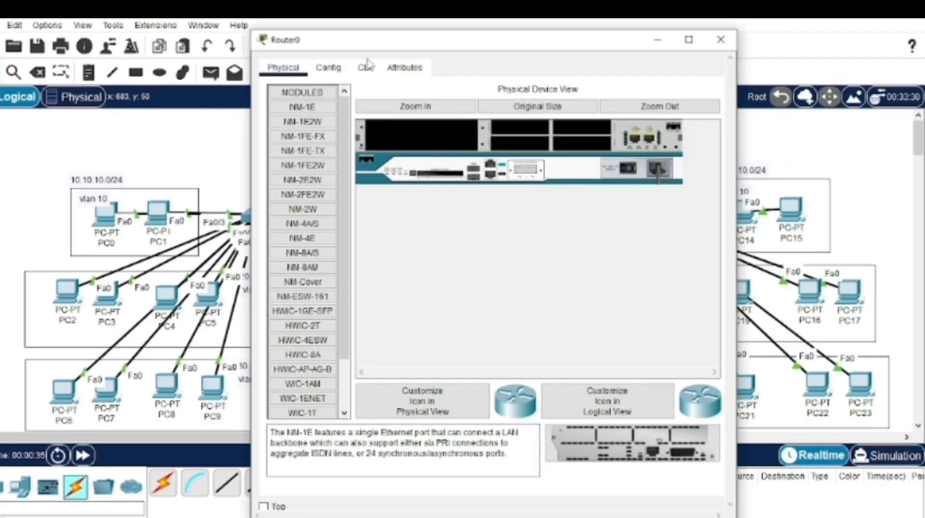
click(365, 70)
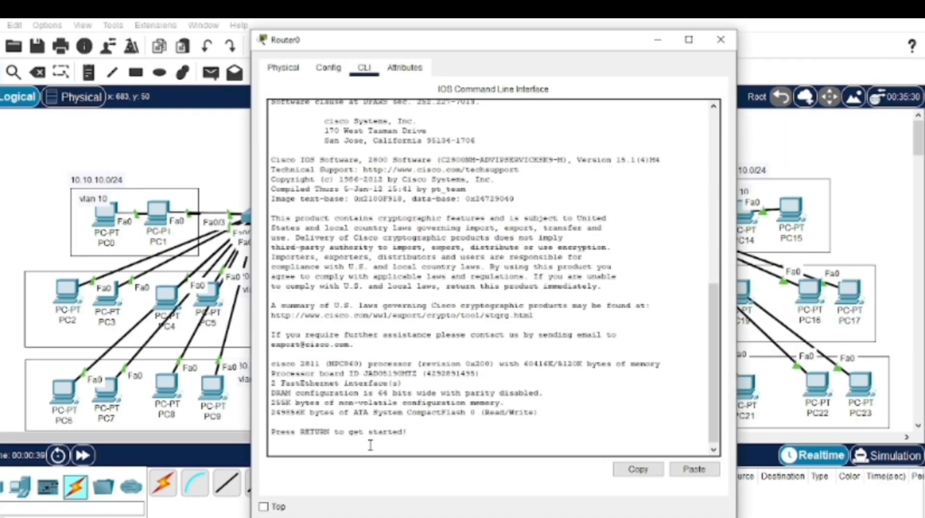
key(Return)
key(Return)
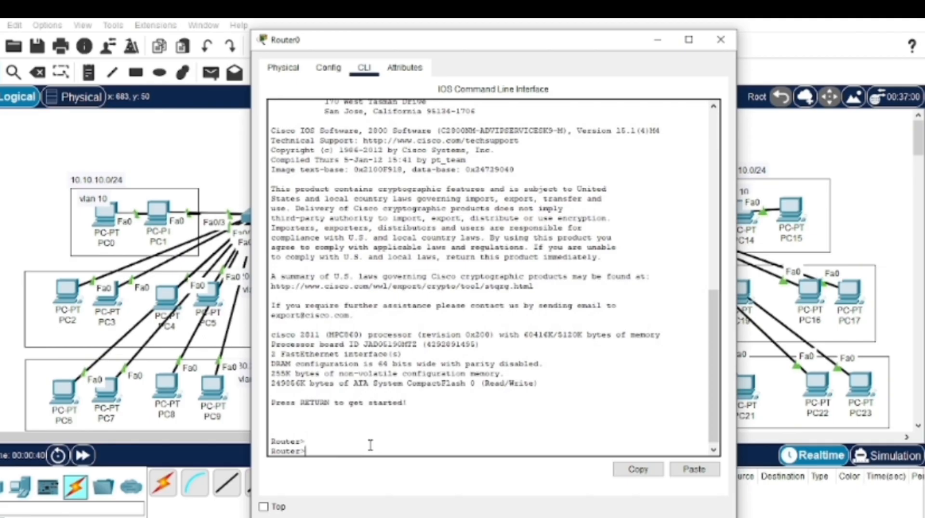
text(en)
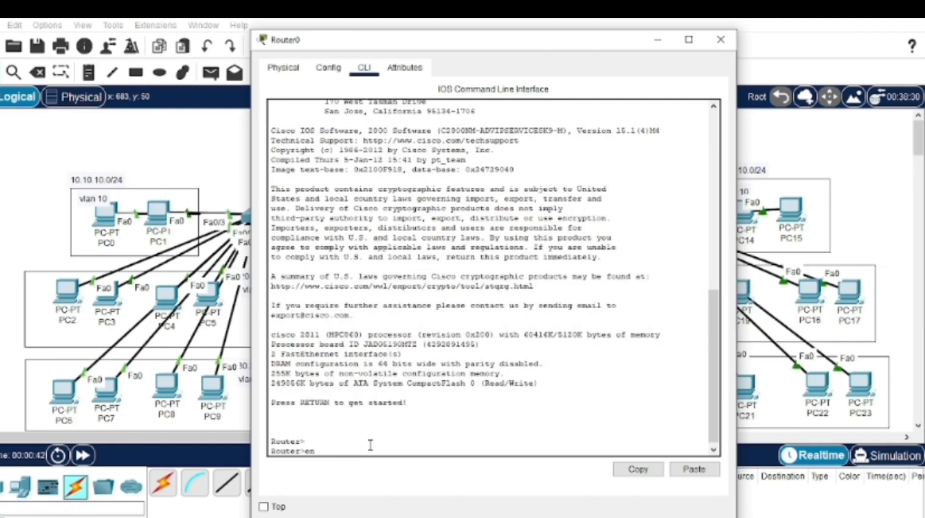
key(Return)
text(conf t)
key(Return)
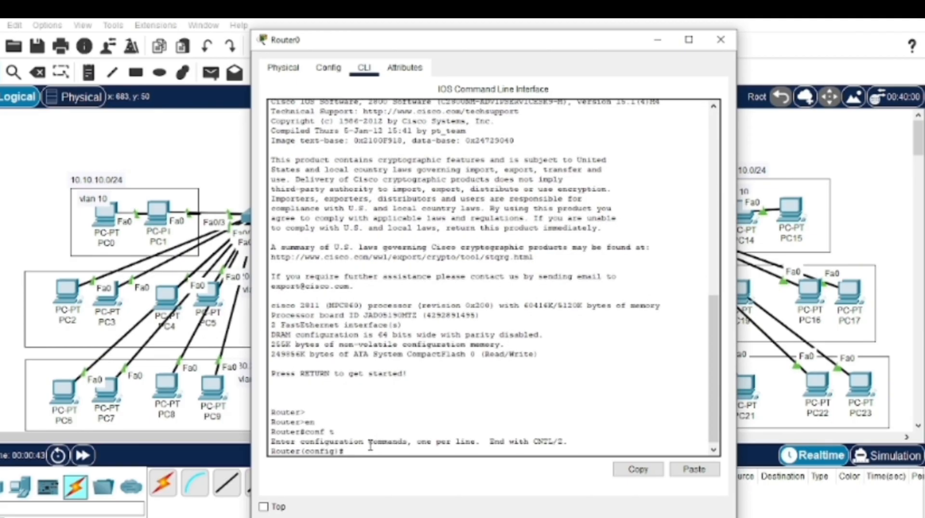
Enable Router0's interface fa0/0 with no shutdown, and exit back to global configuration mode.
text(int fa0/0)
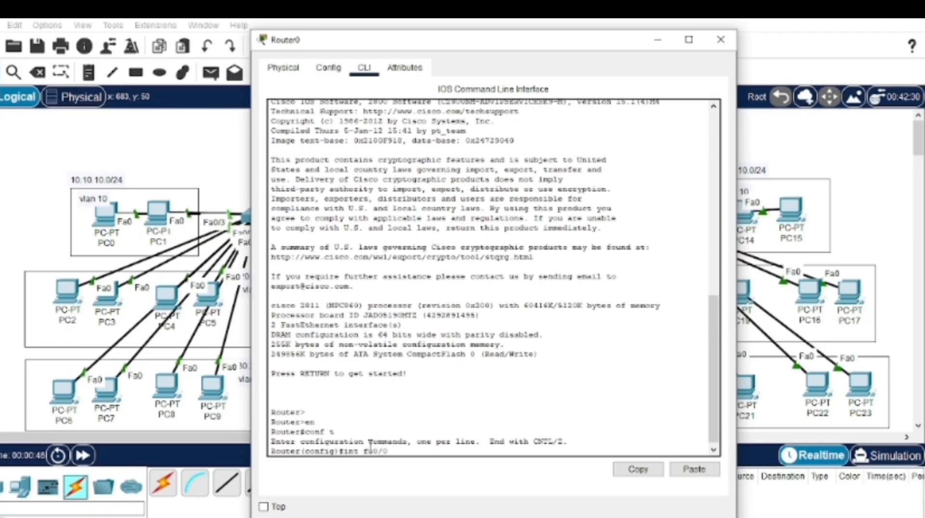
key(Return)
text(no shut)
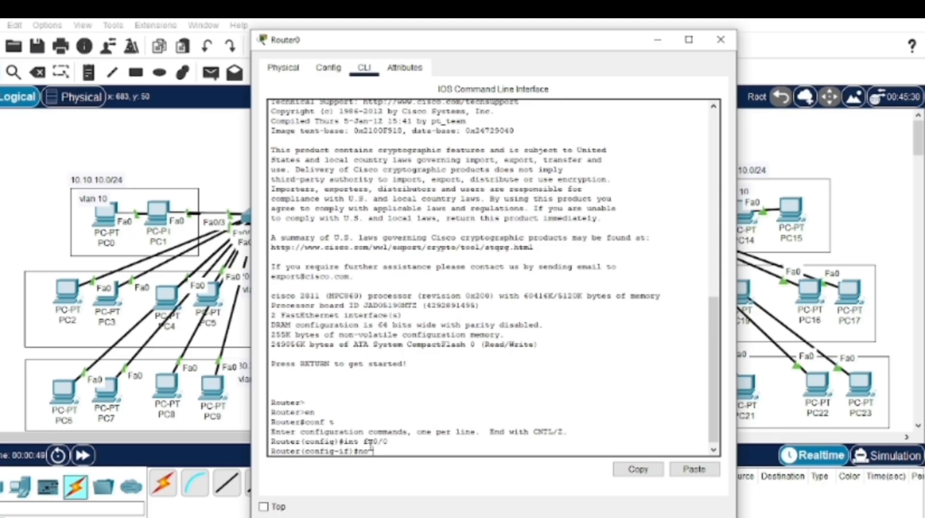
text(hi)
text(utdow)
text(n)
key(Return)
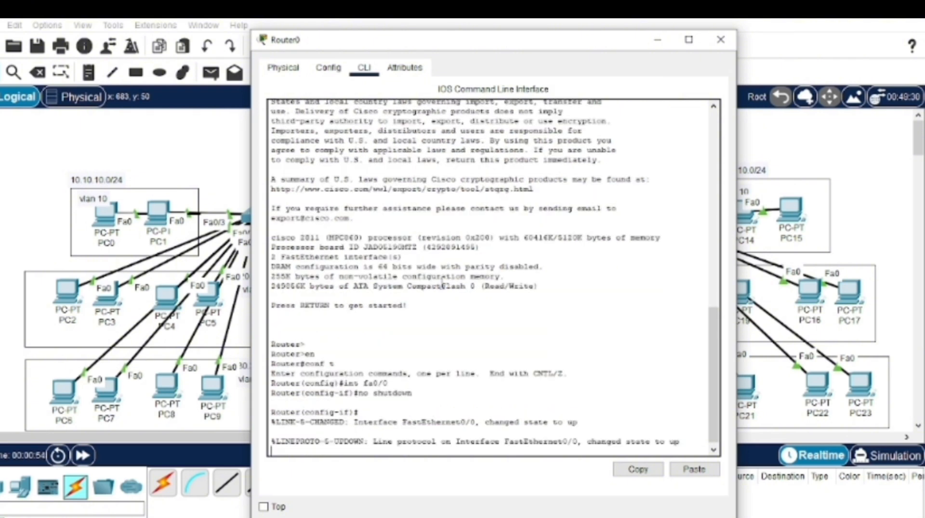
key(Return)
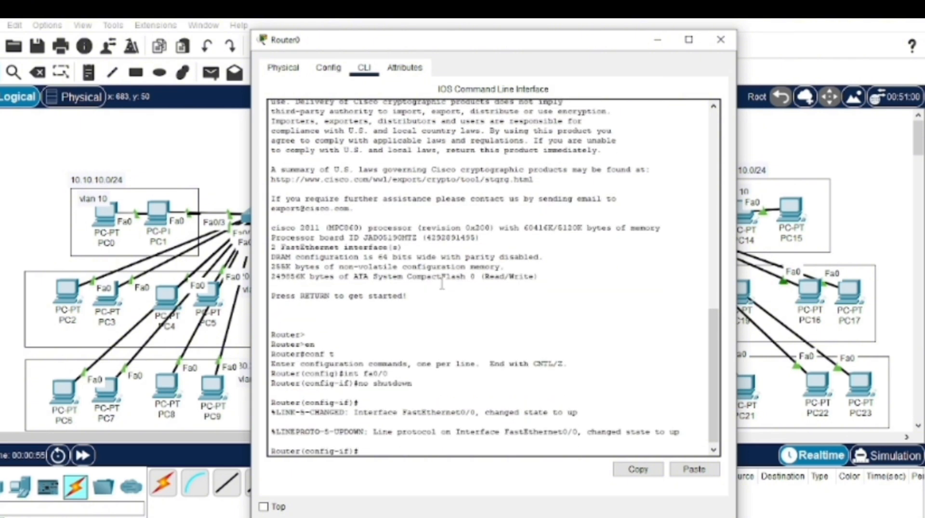
text(ex)
key(Return)
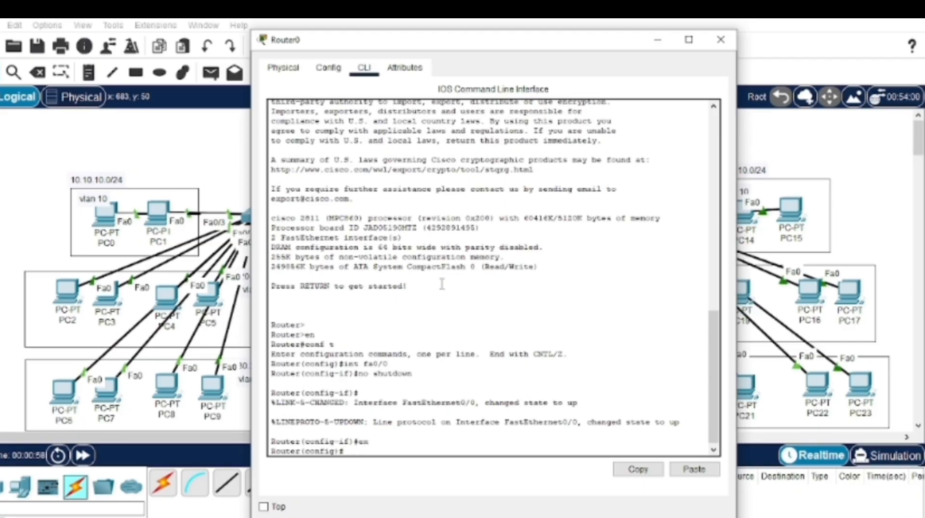
Create Router0's subinterface fa0/0.10 and set its encapsulation to dot1q 10.
text(int)
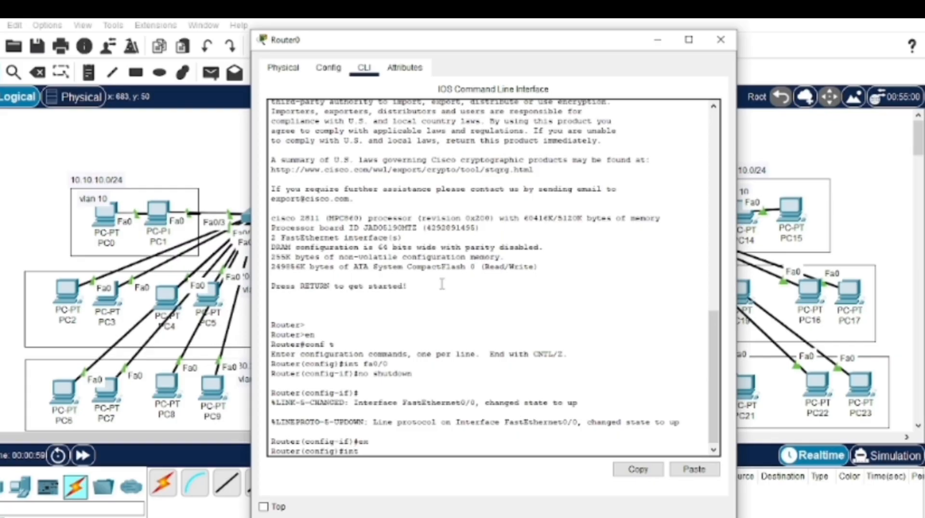
text( fa0/0.10)
key(Return)
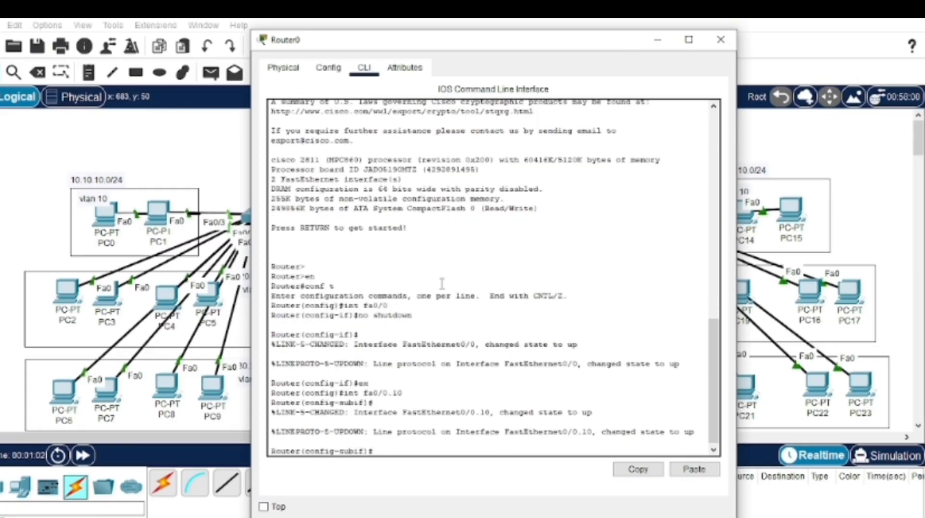
text(encapsu)
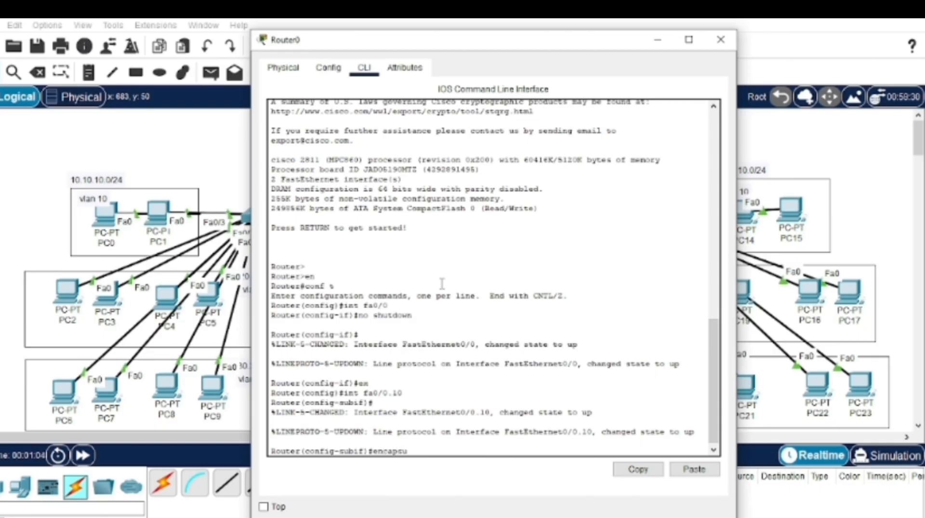
key(BackSpace)
key(BackSpace)
key(BackSpace)
text(;)
text(la)
text(tion dot1q)
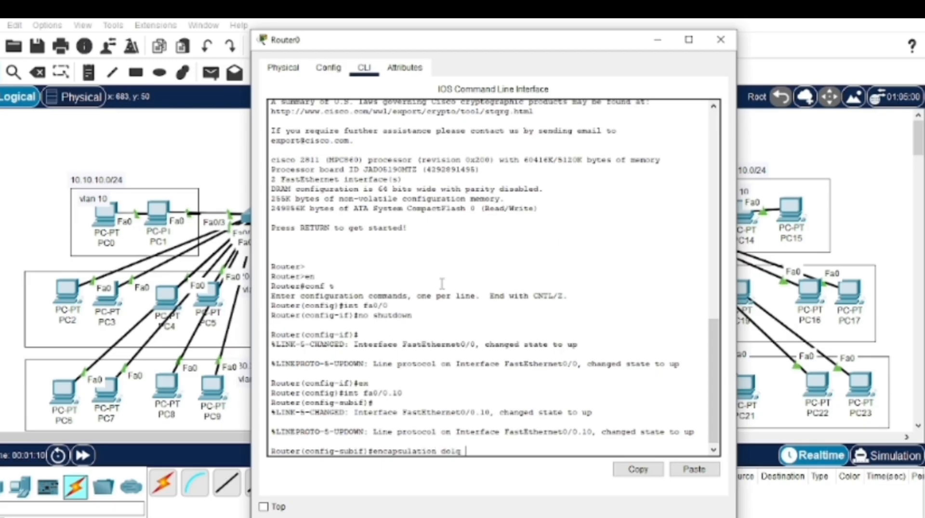
key(BackSpace)
key(BackSpace)
key(BackSpace)
key(BackSpace)
text(ot1q)
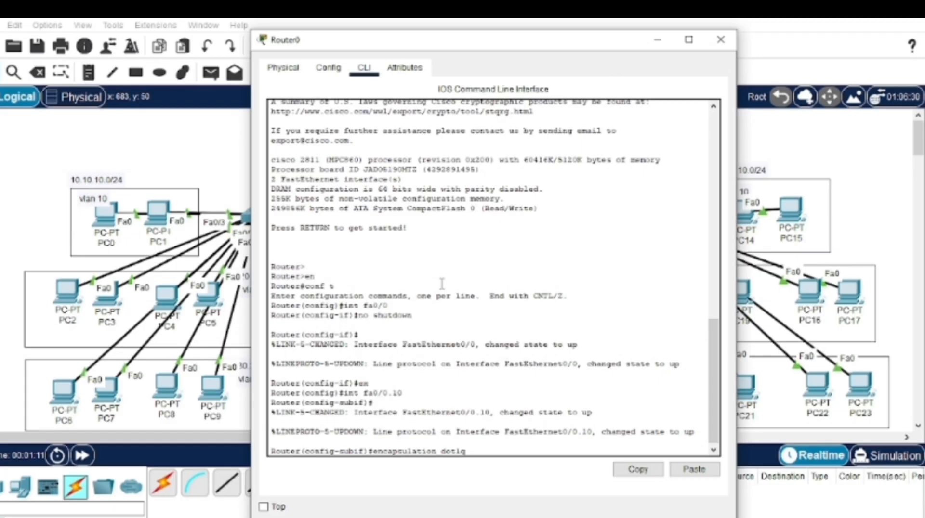
text( i)
key(Return)
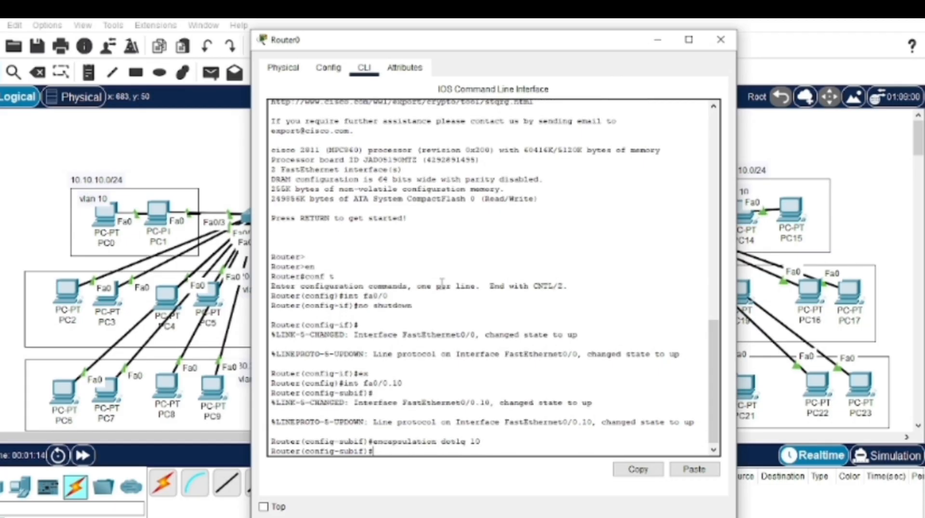
Assign IP address 10.10.10.1 with mask 255.255.255.0 to subinterface fa0/0.10.
text(ip address 10.)
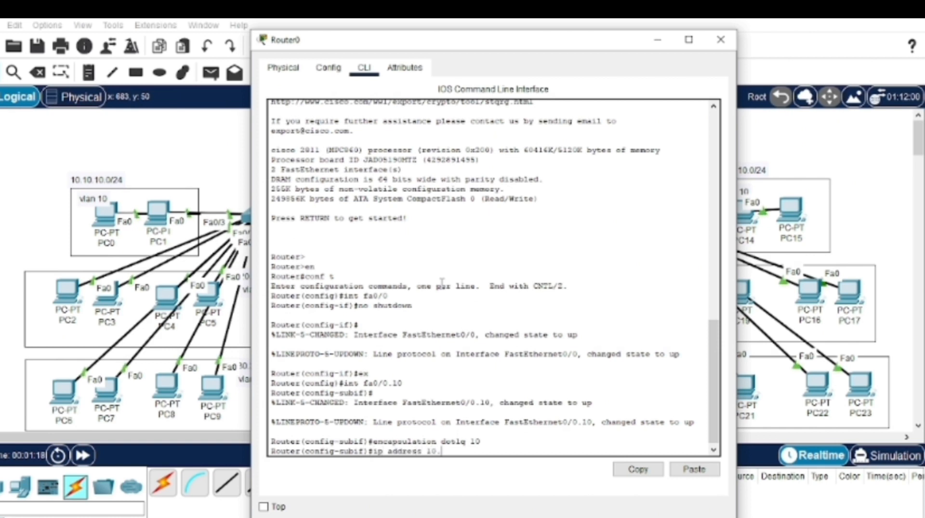
text(10.10.1)
text( 255.255.255.0)
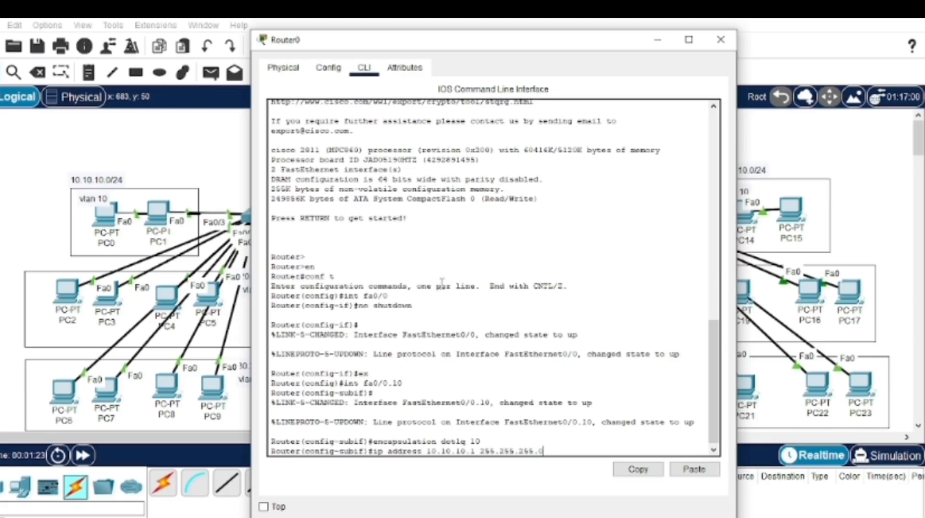
key(Return)
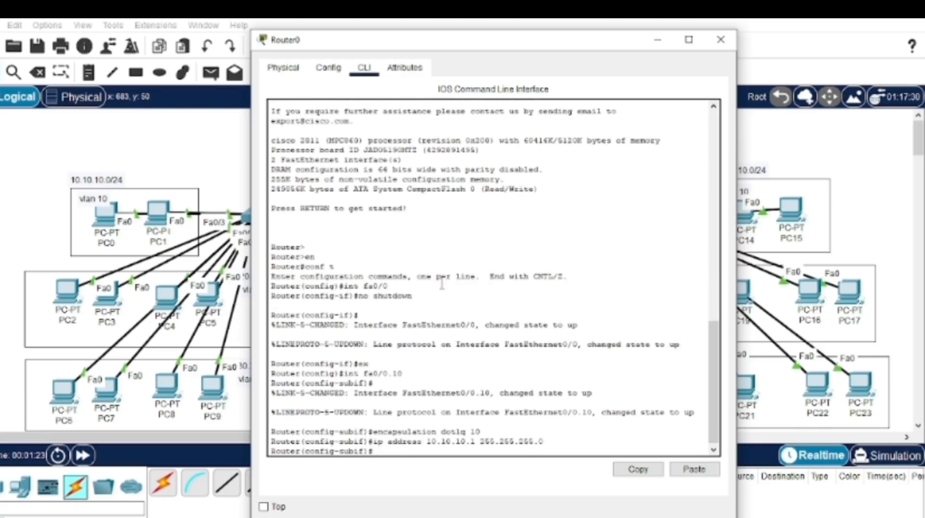
Exit to global configuration mode and create subinterface fa0/0.20 with encapsulation dot1q 20.
text(int fa0/0.20)
key(Return)
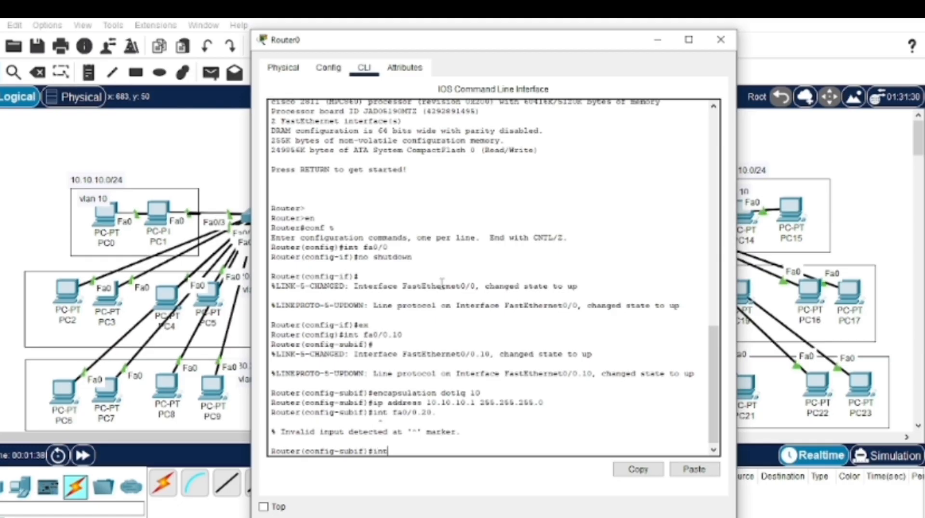
text(\\\\\\ex)
key(Return)
text(i)
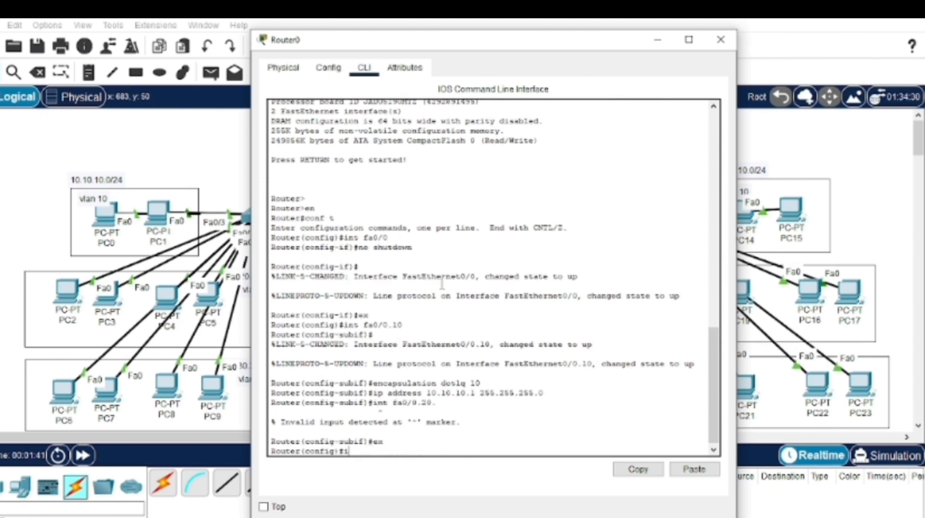
text(nt fa0/0.20)
key(Return)
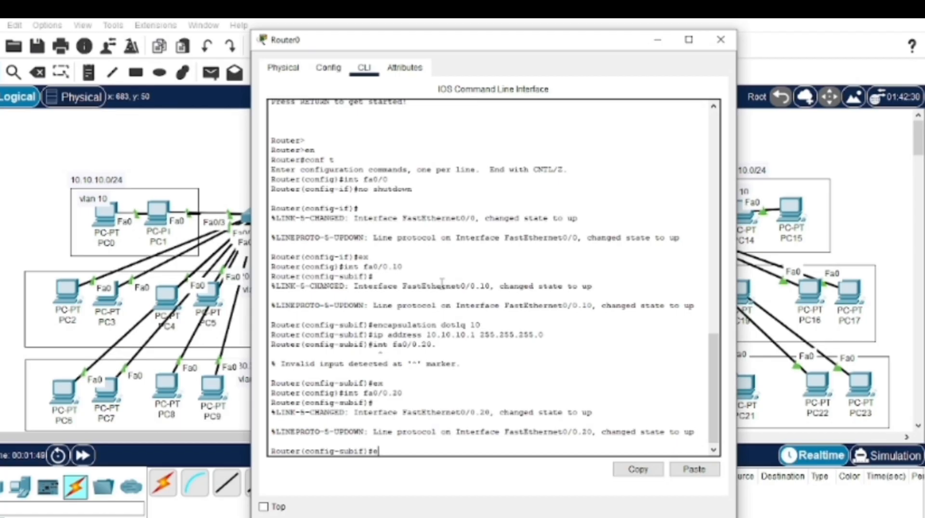
text(ncapsulation do)
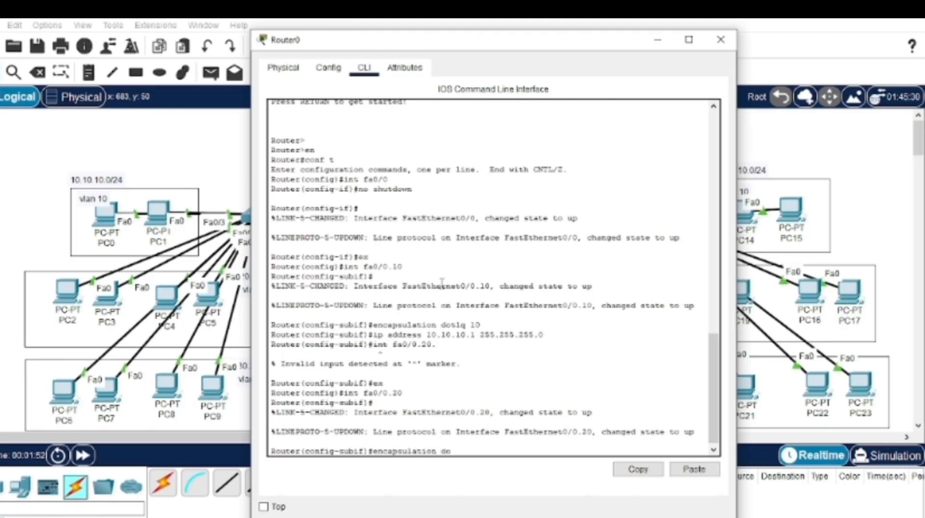
text(t1q 20)
key(Return)
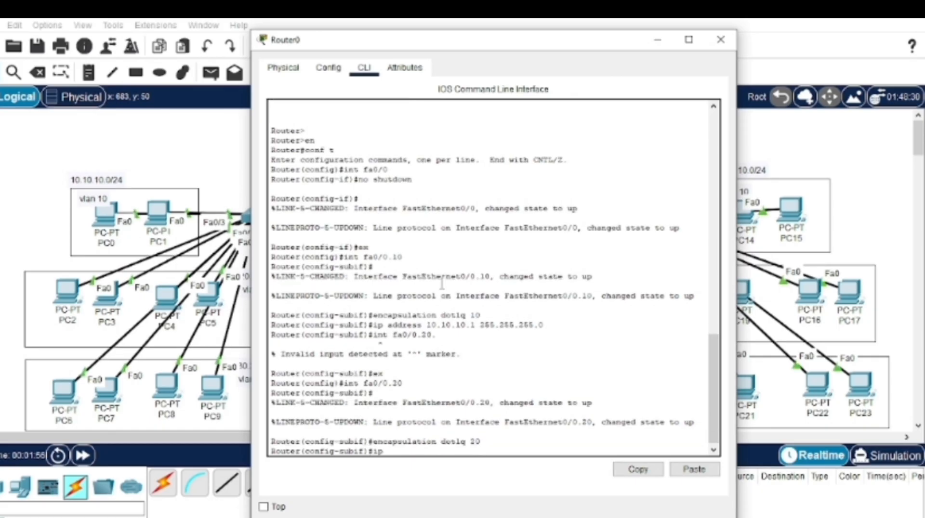
Assign IP address 20.20.20.1 with mask 255.255.255.0 to subinterface fa0/0.20, and exit to global configuration mode.
text(ip address 20.20)
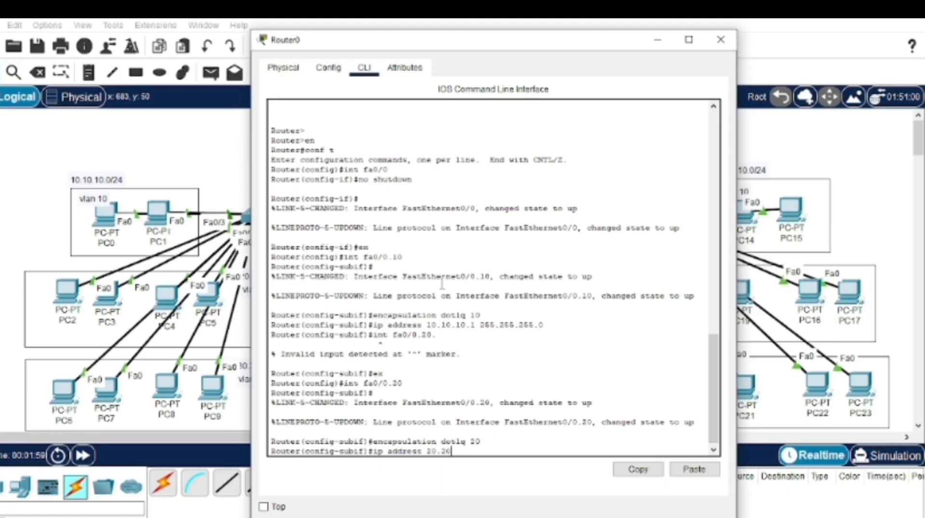
text(20.20.)
key(BackSpace)
key(BackSpace)
key(BackSpace)
text(.20.1 255.255.2)
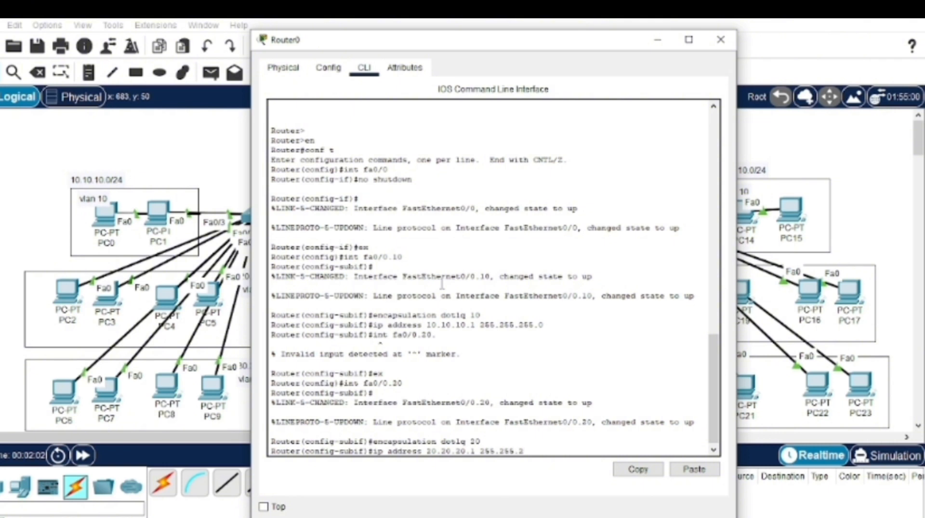
text(55.0)
key(Return)
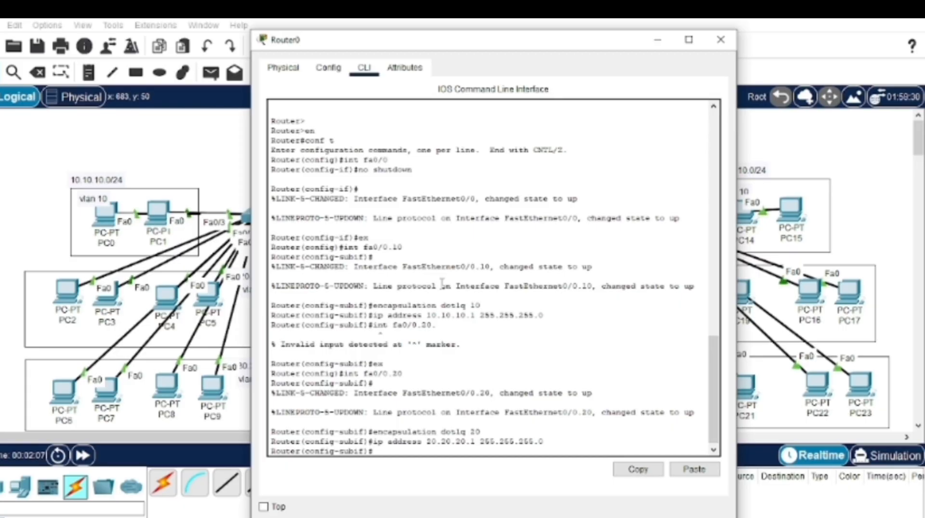
text(ex)
key(Return)
Create subinterface fa0/0.30 and try to set its encapsulation to dot1q 30.
text(int)
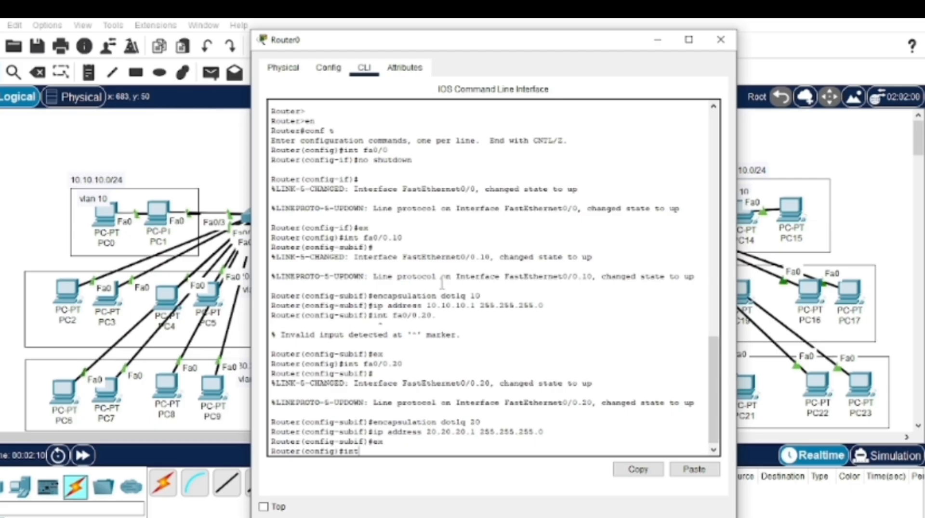
text( fa0/0.30)
key(Return)
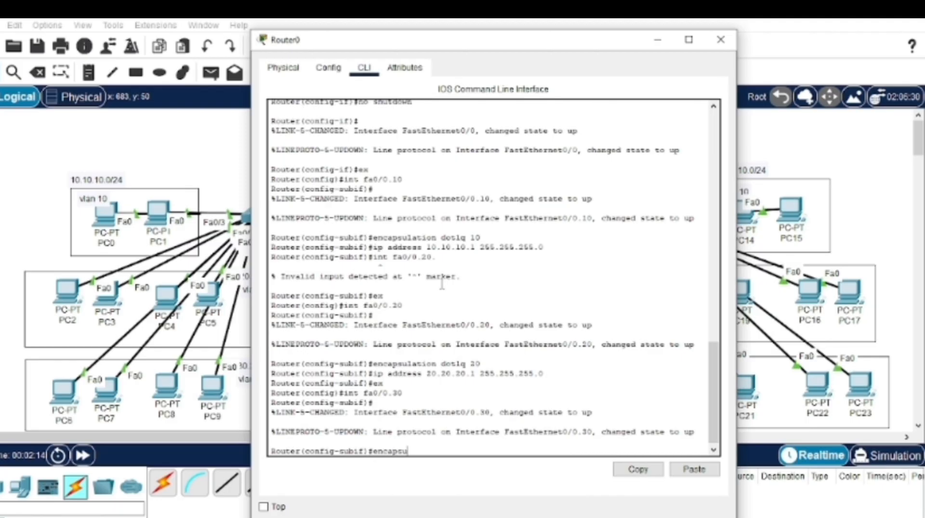
text(encapsu)
key(BackSpace)
text(on do)
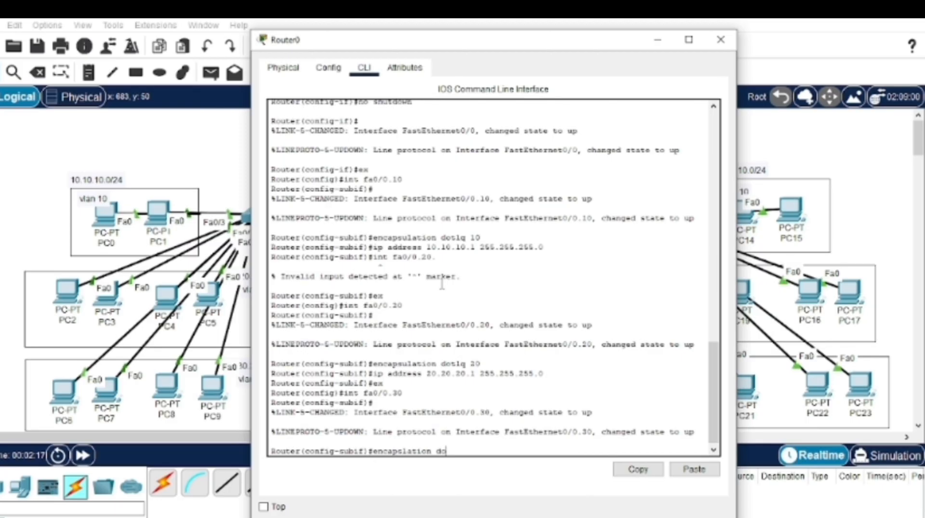
text(t1q 30)
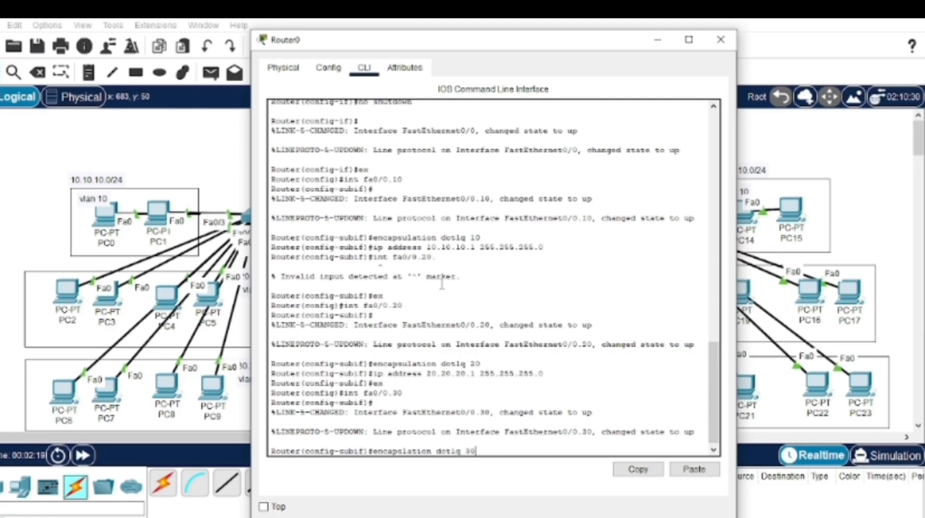
key(Return)
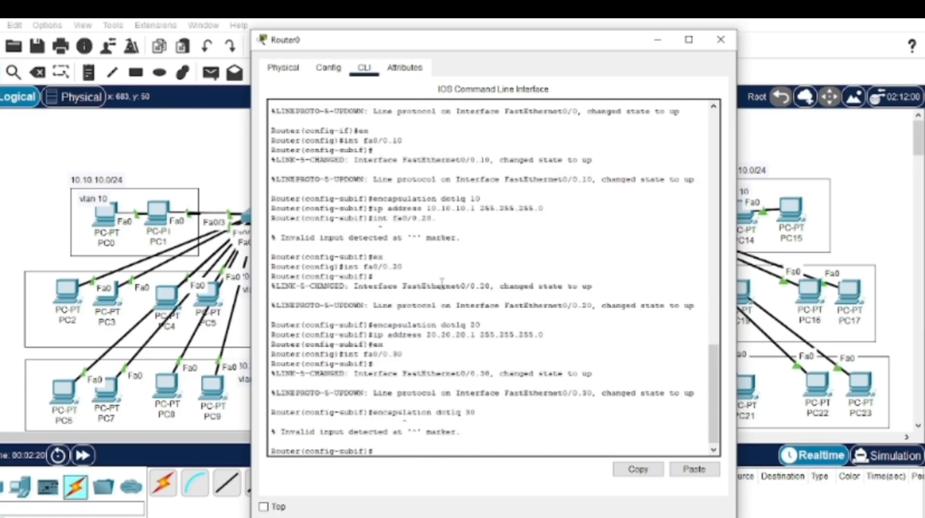
Correct the misspelled encapsulation command and apply encapsulation dot1q 30 to subinterface fa0/0.30.
key(Up)
key(BackSpace)
key(BackSpace)
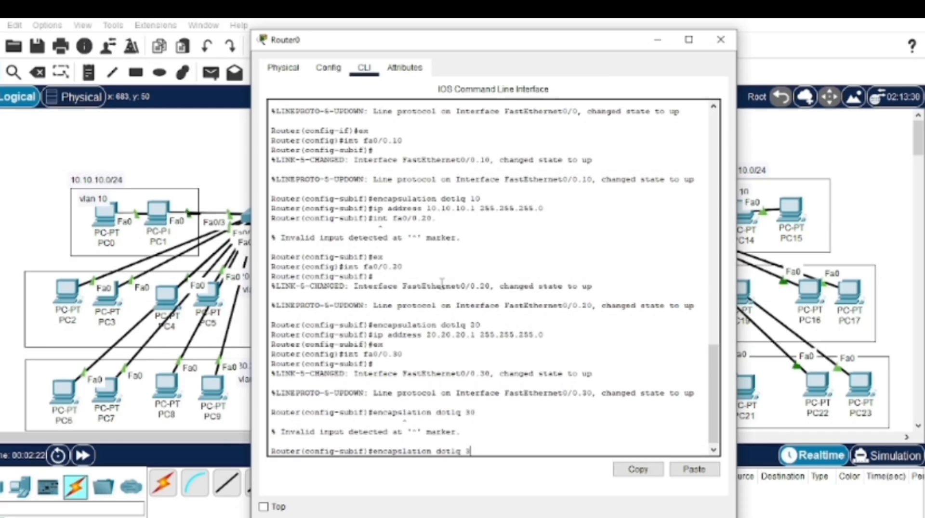
text(3)
key(BackSpace)
key(BackSpace)
key(BackSpace)
key(BackSpace)
key(BackSpace)
key(BackSpace)
key(BackSpace)
key(BackSpace)
key(BackSpace)
key(BackSpace)
key(BackSpace)
key(BackSpace)
text(ulat)
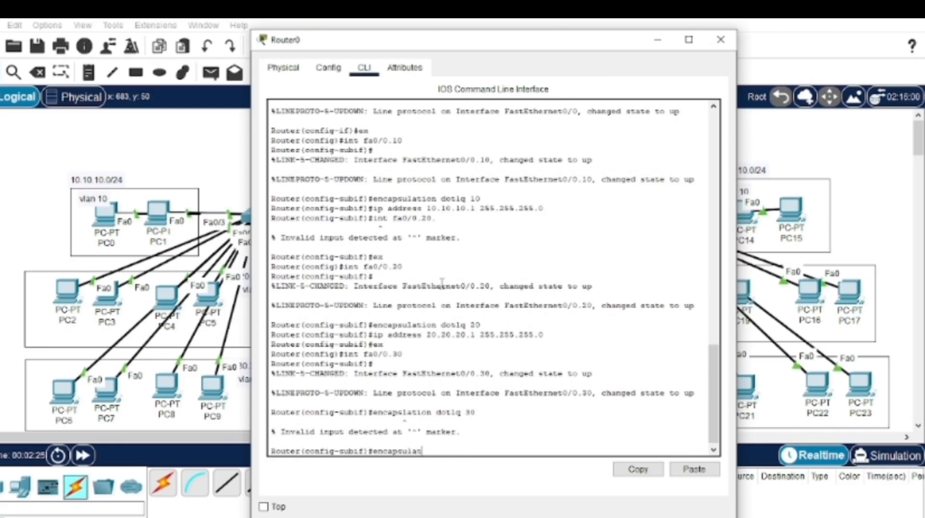
text(ion dot1q 30)
key(Return)
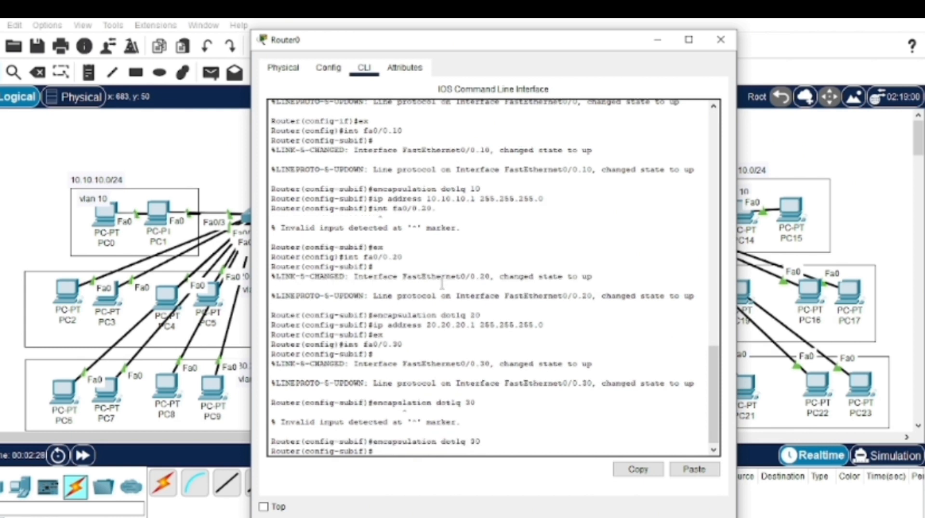
Assign IP address 30.30.30.1 with mask 255.255.255.0 to subinterface fa0/0.30, and exit to global configuration mode.
text(ip address 30.30.)
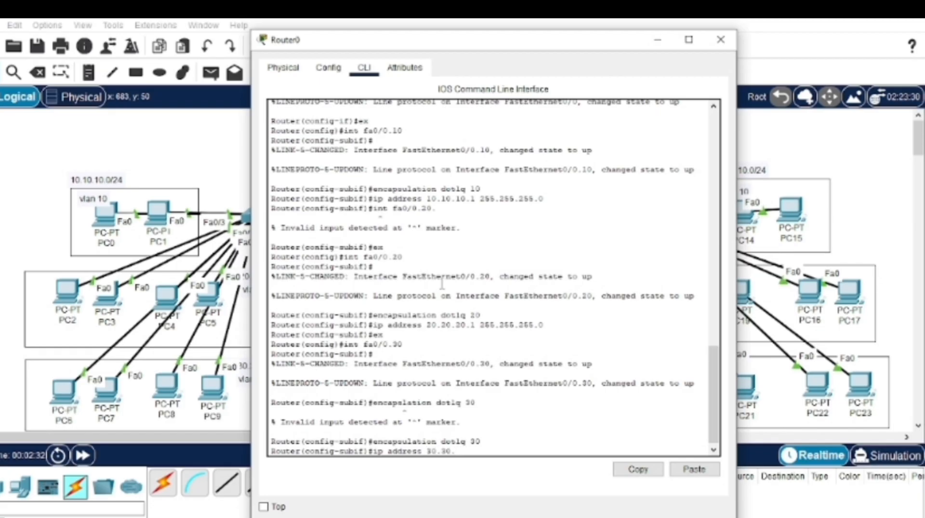
text(30.1 255.255.2)
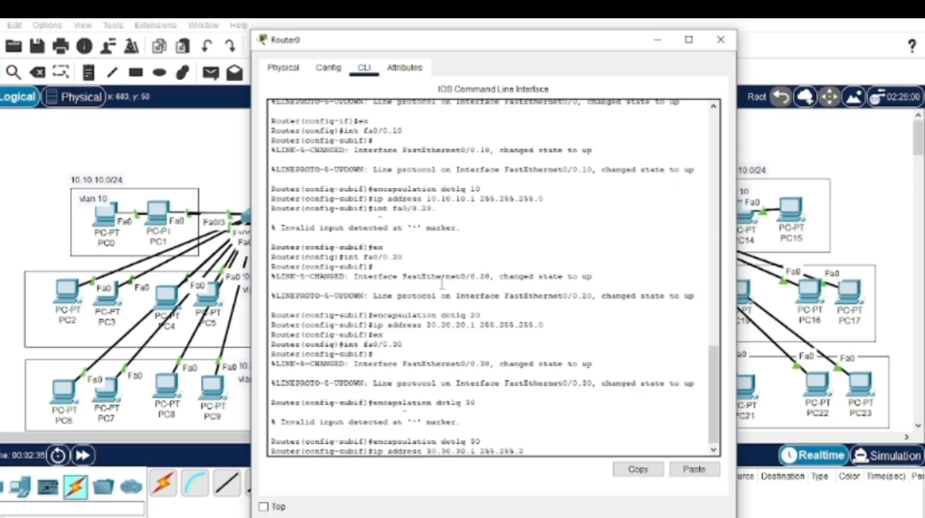
text(55.0)
key(Return)
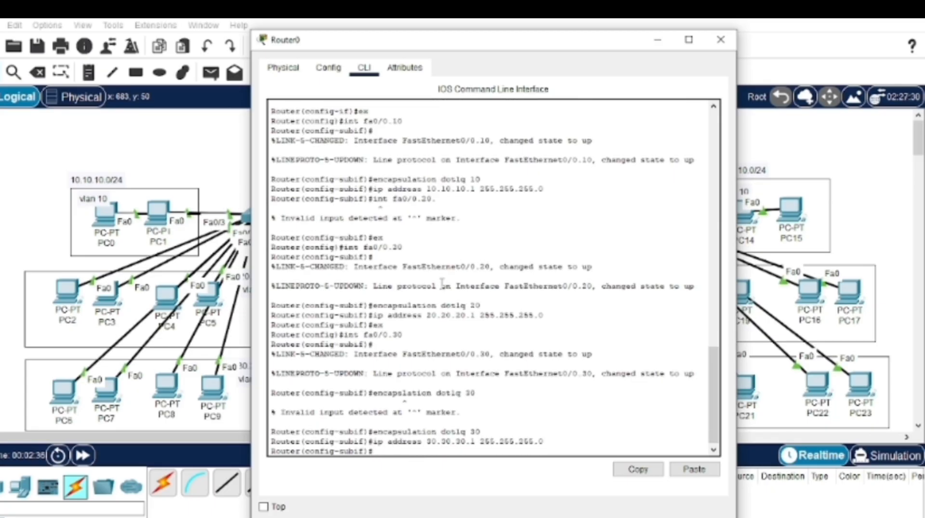
text(ex)
key(Return)
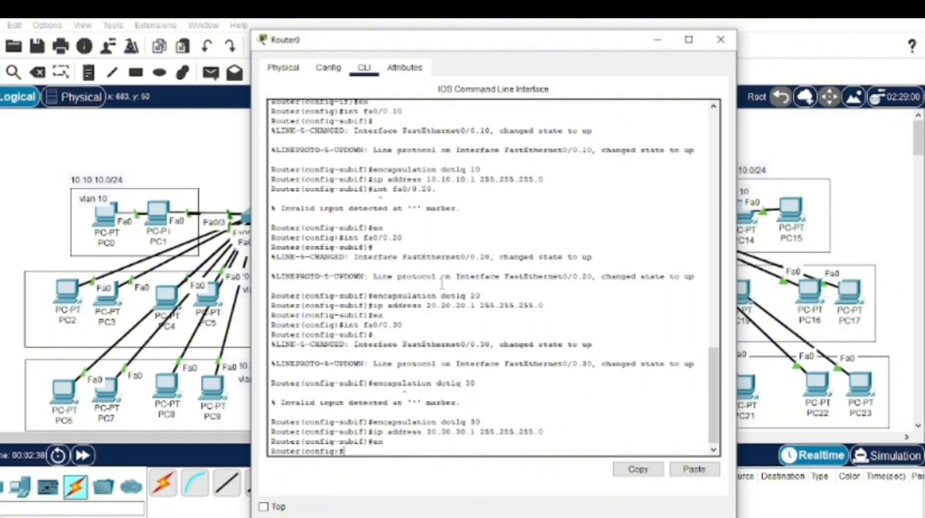
Create subinterface fa0/0.40 and set its encapsulation to dot1q 40.
text(int fa0/0.)
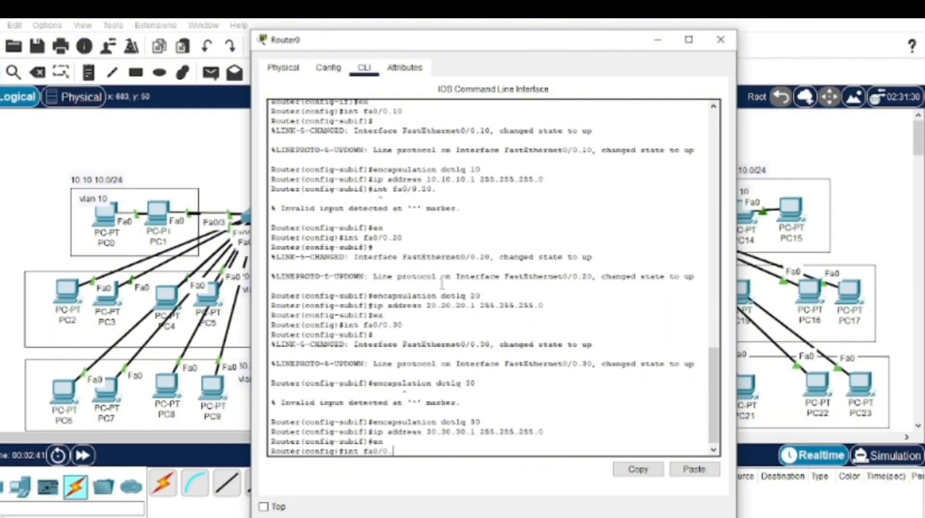
text(40)
key(Return)
text(er(config-subif)#e)
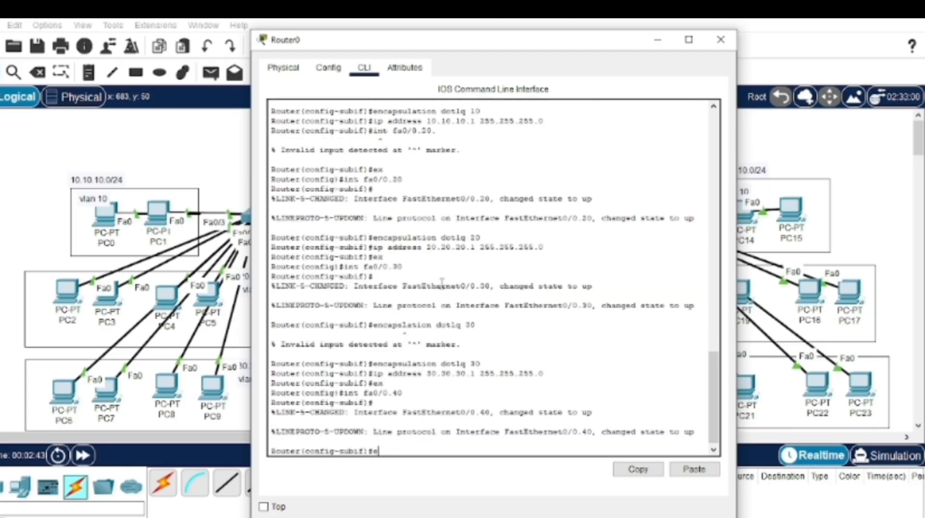
text(ncapsulation dot)
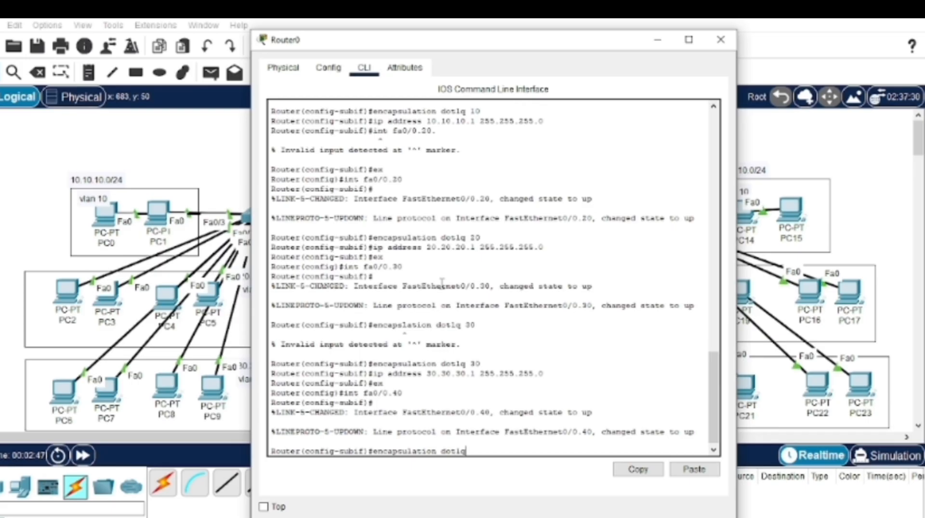
text(1q)
text( 40)
key(Return)
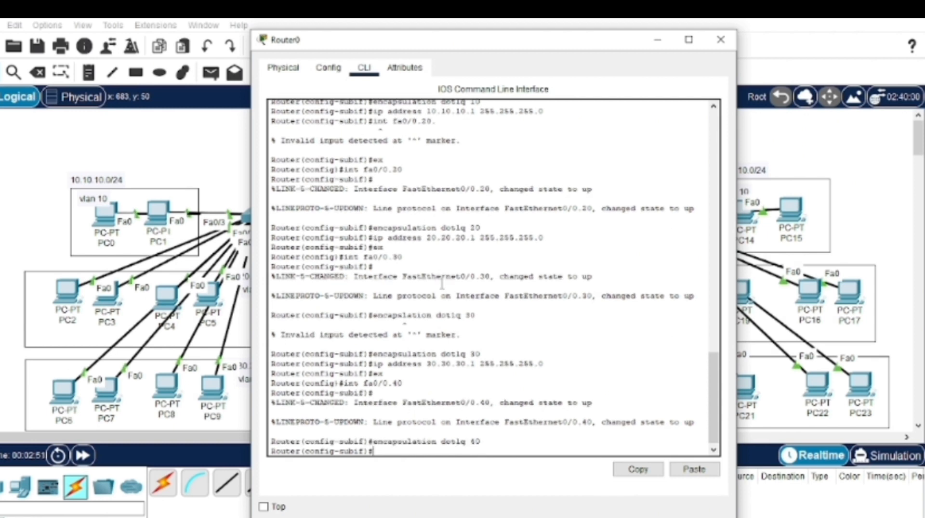
Assign IP address 40.40.40.1 with mask 255.255.255.0 to subinterface fa0/0.40, and exit to global configuration mode.
text(ip add)
key(BackSpace)
key(BackSpace)
text(dress 40.40.40)
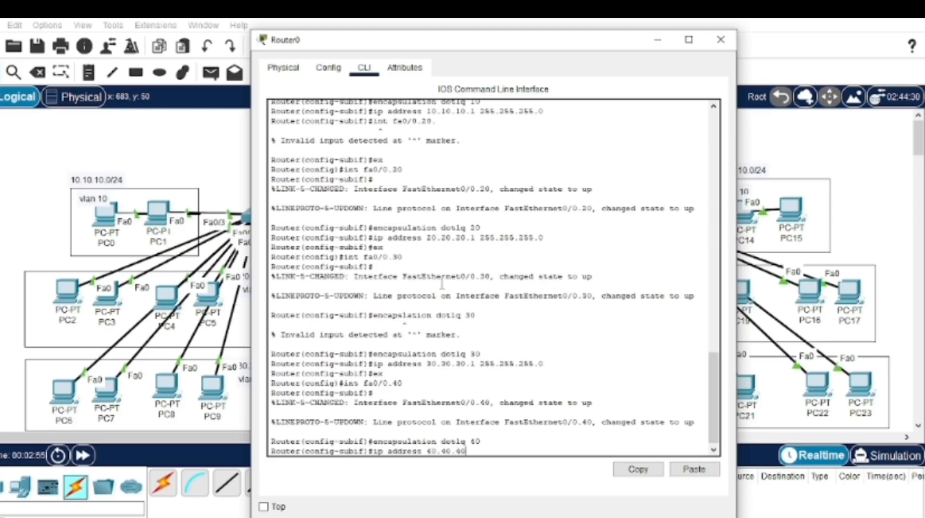
text(.1 255)
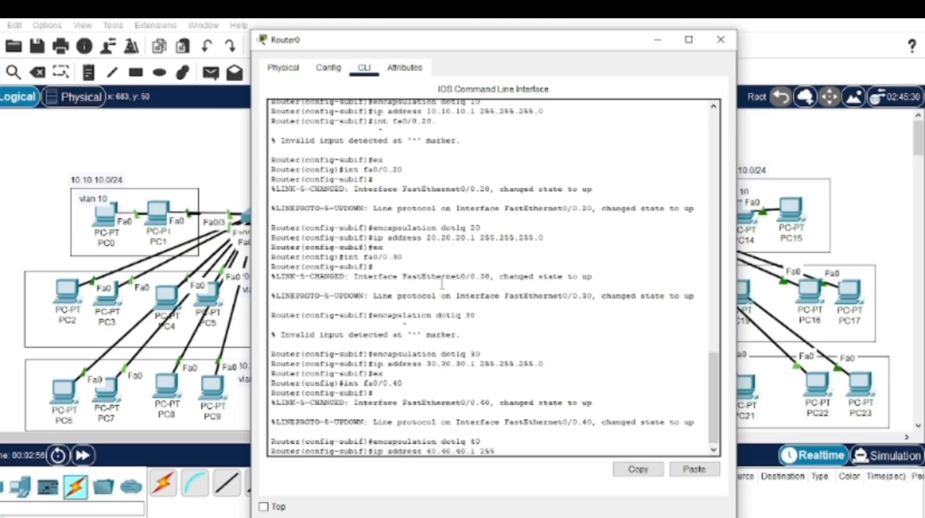
text(.255.255.0)
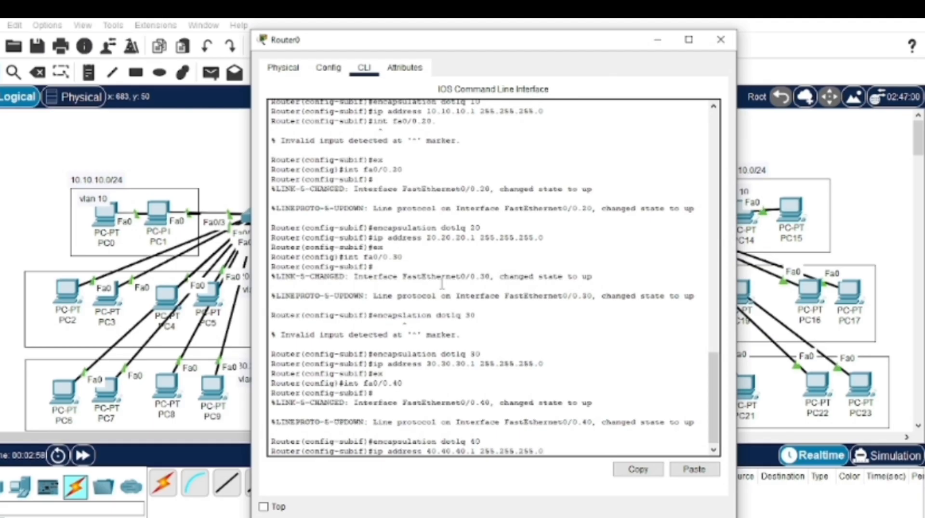
key(Return)
text(ex)
key(Return)
Create subinterface fa0/0.50 and set its encapsulation to dot1q 50.
text(int f)
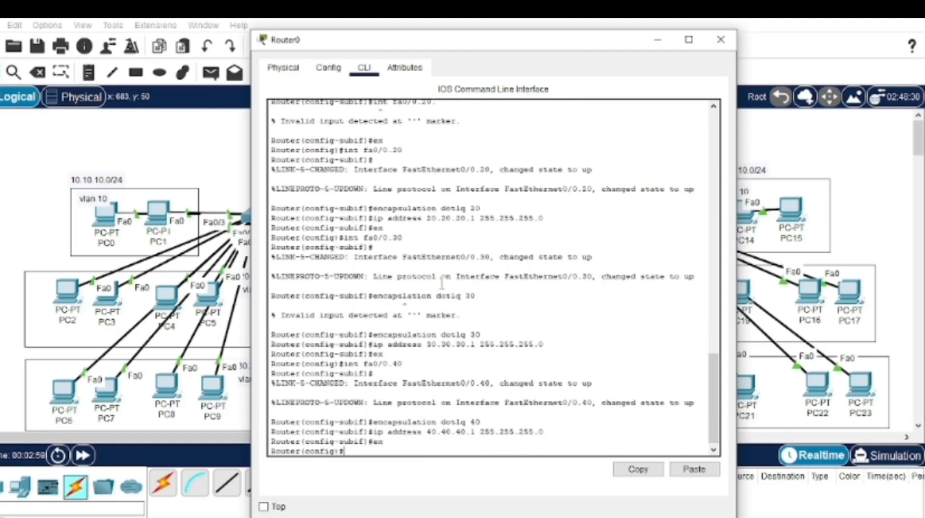
text(a0/0.50)
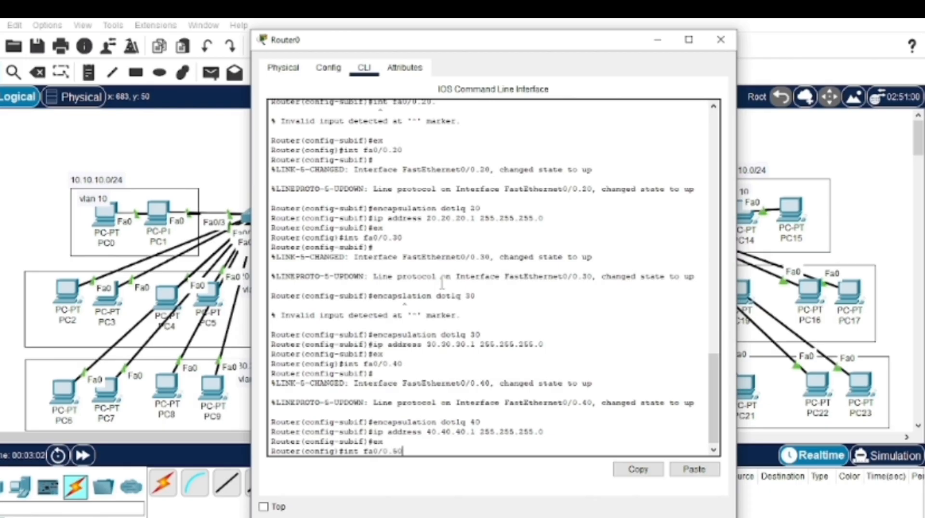
key(Return)
text(enc)
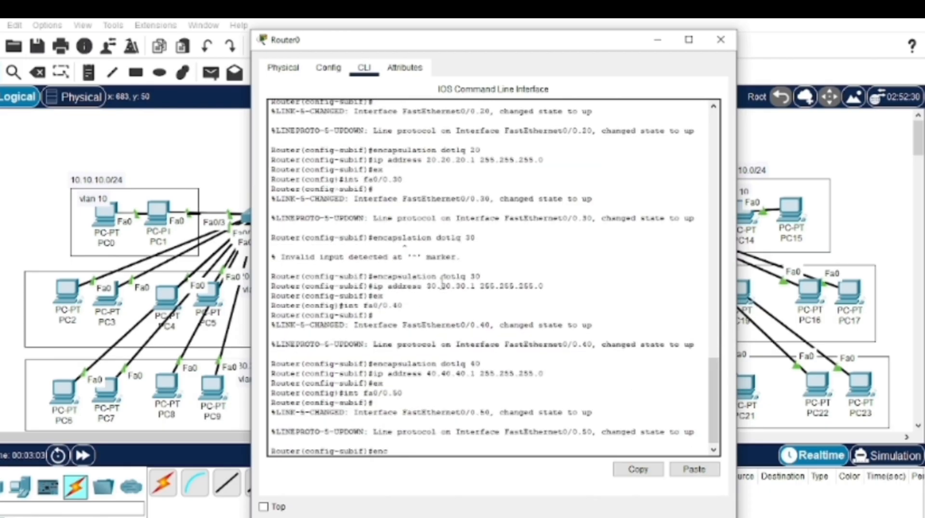
text(apsu)
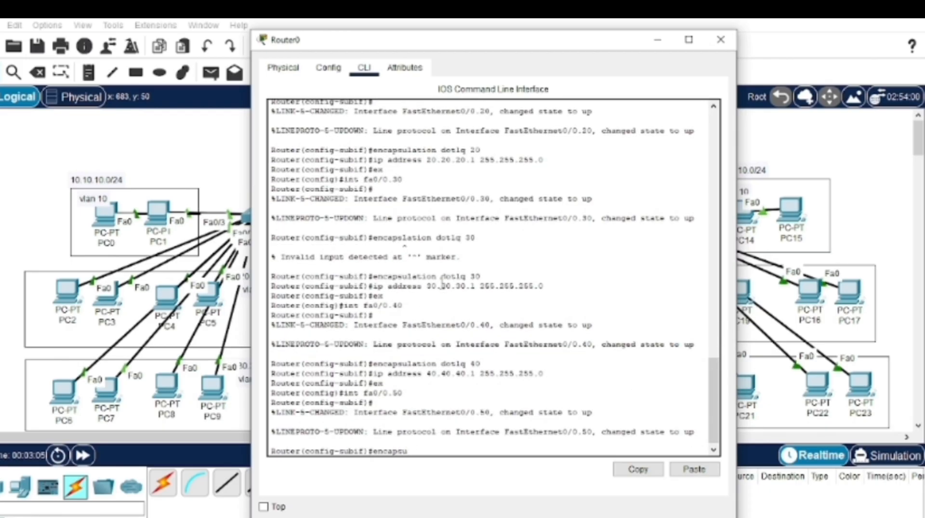
text(lation)
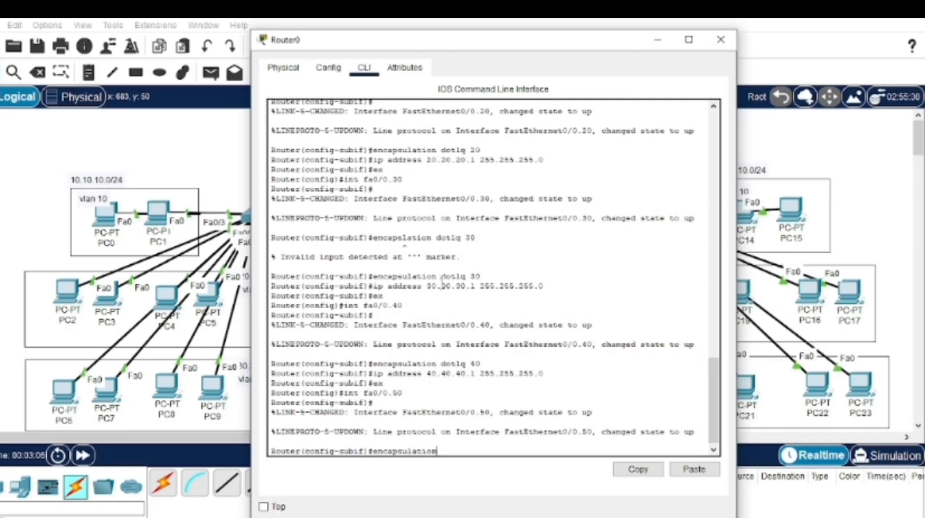
text( dot1q 50)
key(Return)
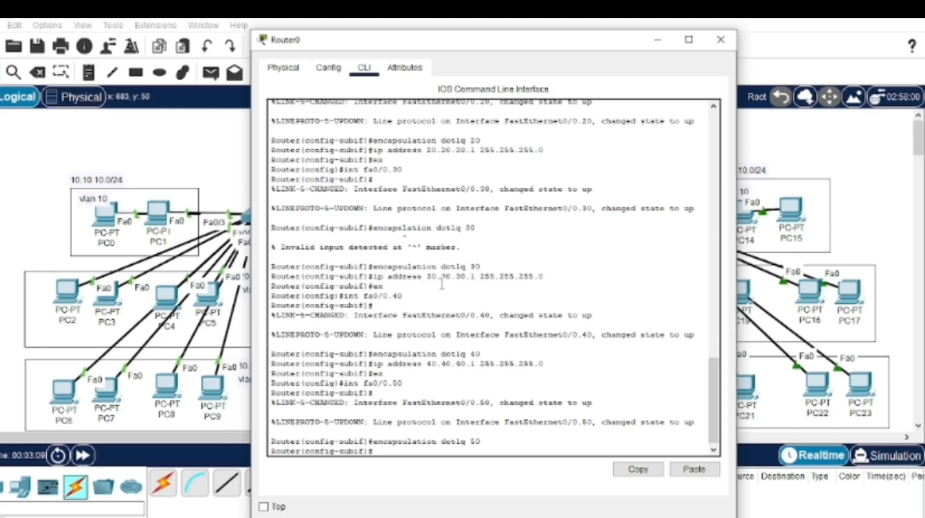
Assign IP address 50.50.50.1 with mask 255.255.255.0 to subinterface fa0/0.50, and exit to global configuration mode.
text(ip address )
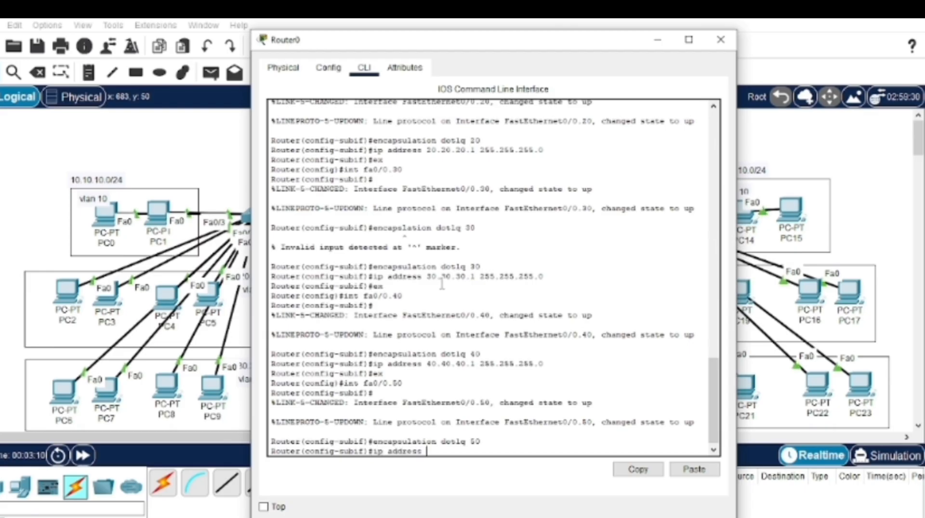
text(5)
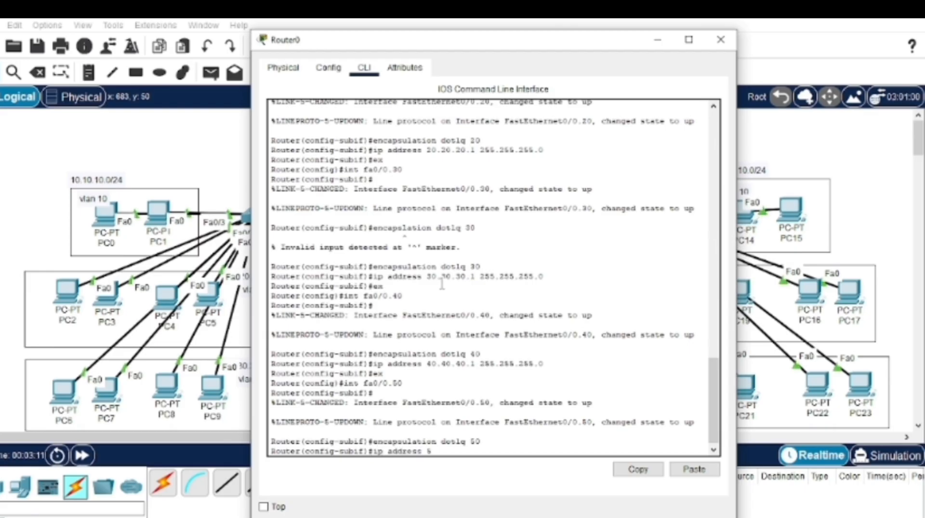
text(0.50.50.)
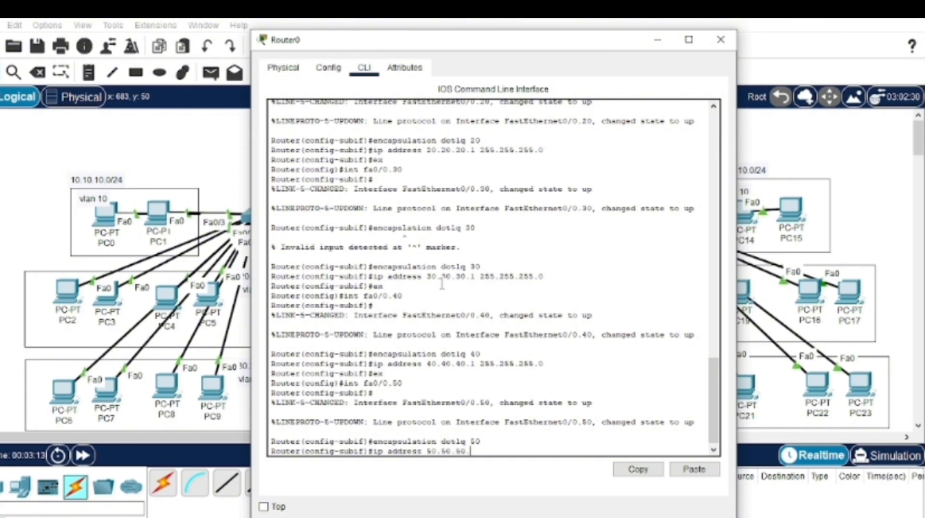
text(1 255.255.2)
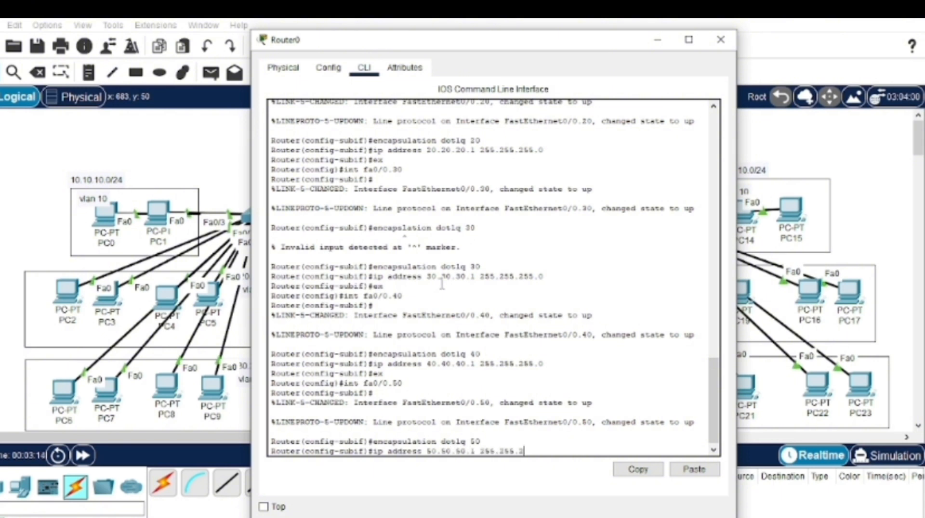
text(55.0)
key(Return)
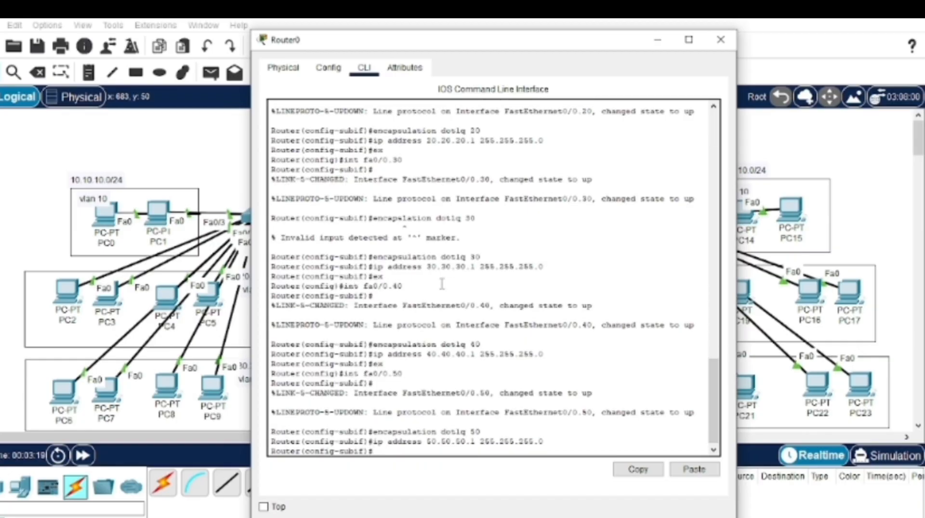
text(ex)
key(Return)
Try to list the router's interfaces with "do show ip address int brief", "do show int brief" and "do show ip address inf brief".
text(do show)
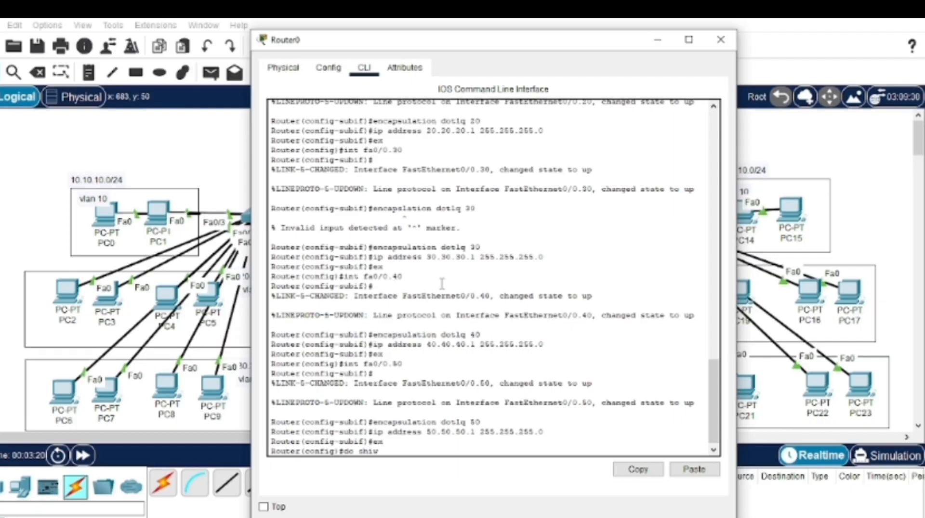
text( i)
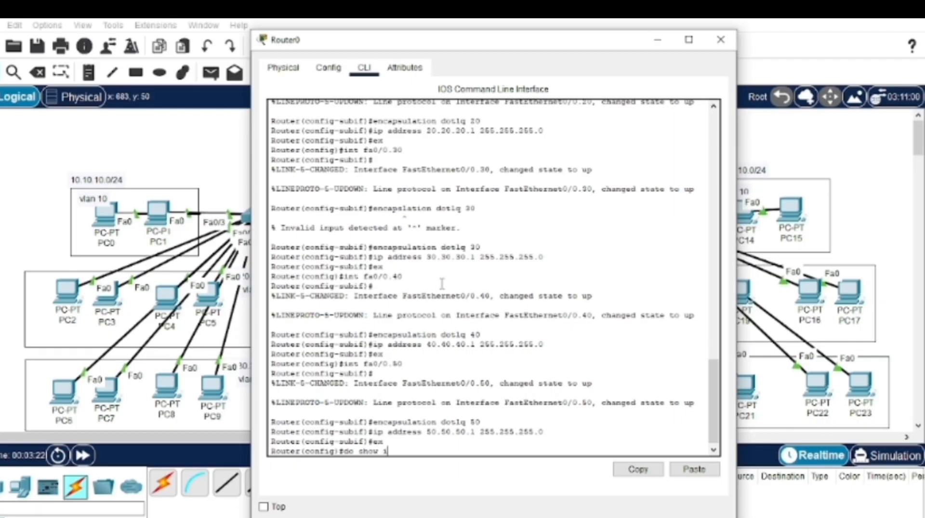
text(p)
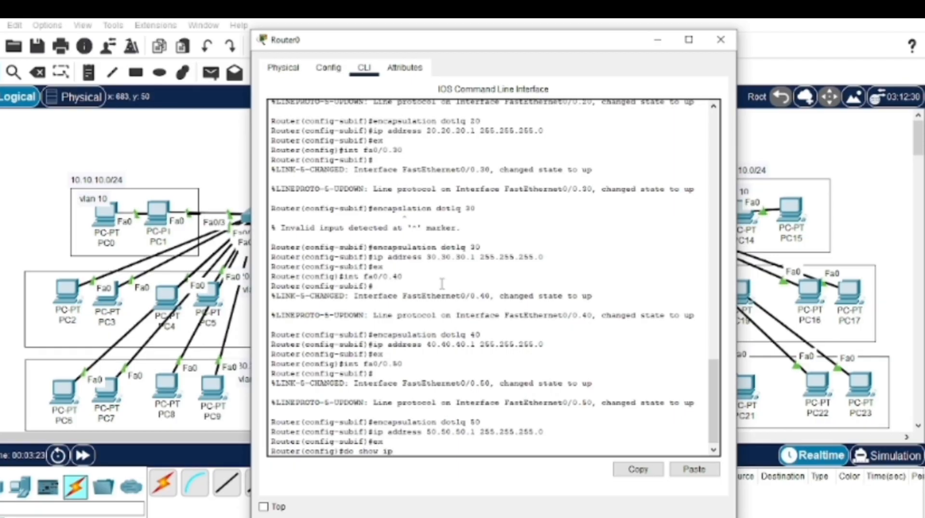
text( address int brief)
key(Return)
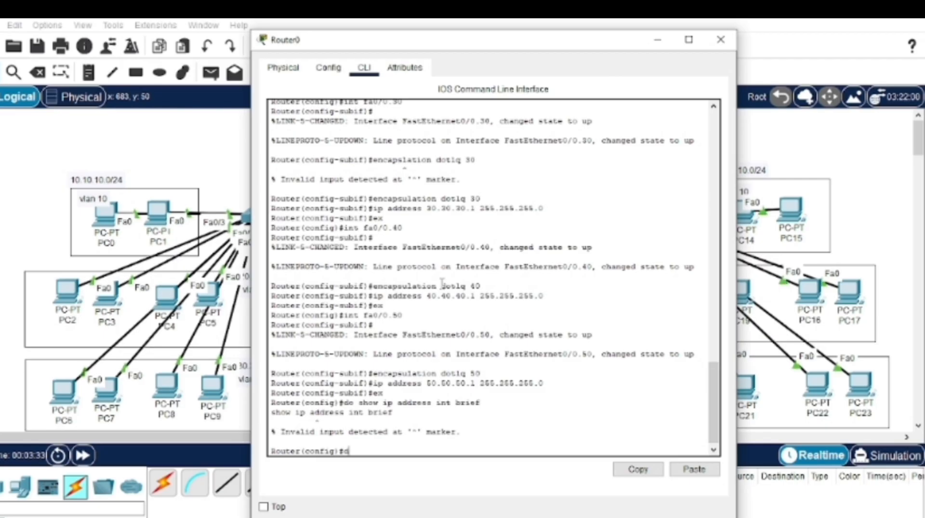
text(o show int brief)
key(Return)
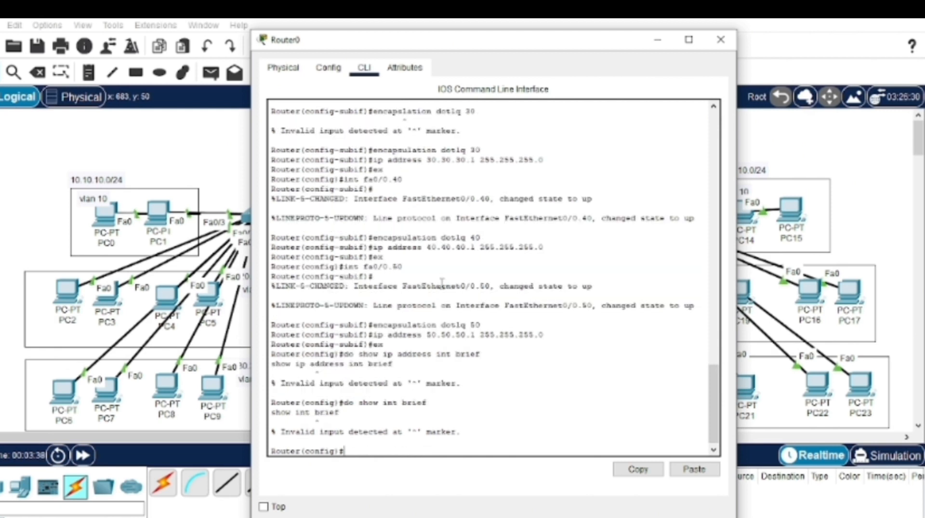
text(do show ip addres)
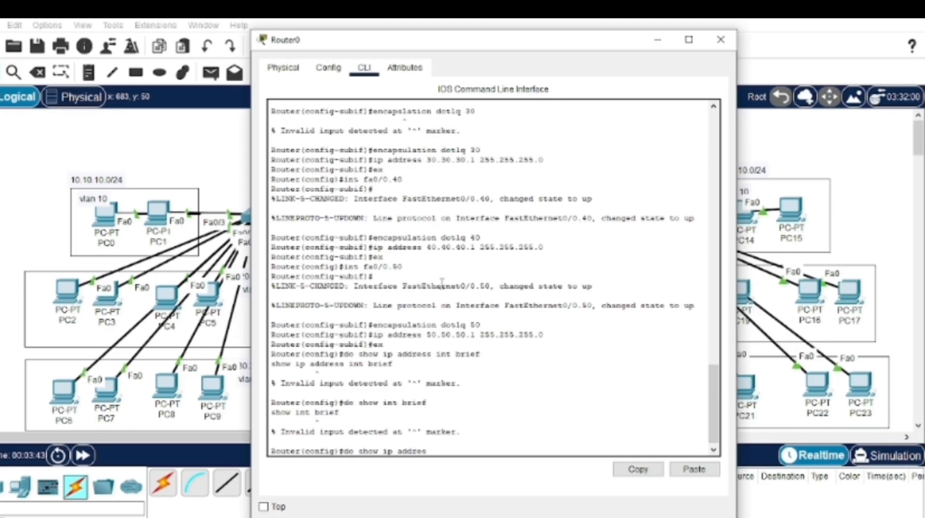
text(s inf brief)
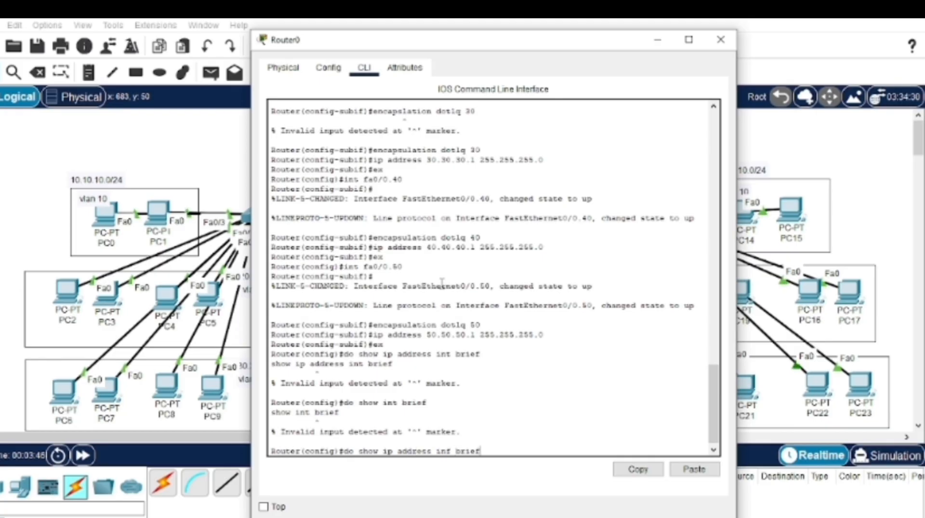
key(Return)
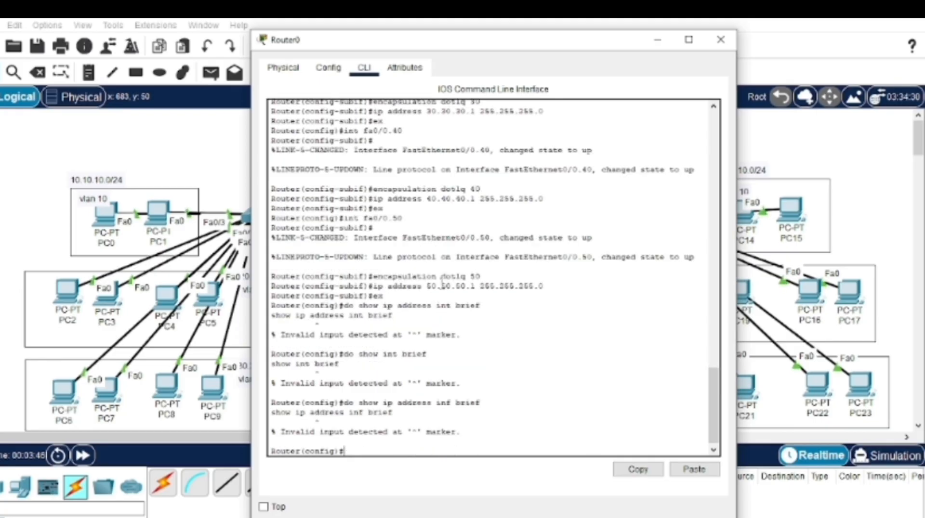
Display the brief IP interface summary from configuration mode with "do show ip int brief" to check the subinterfaces' addresses and status.
text(do show in)
text(t)
key(Left)
key(Left)
key(Left)
text(ip)
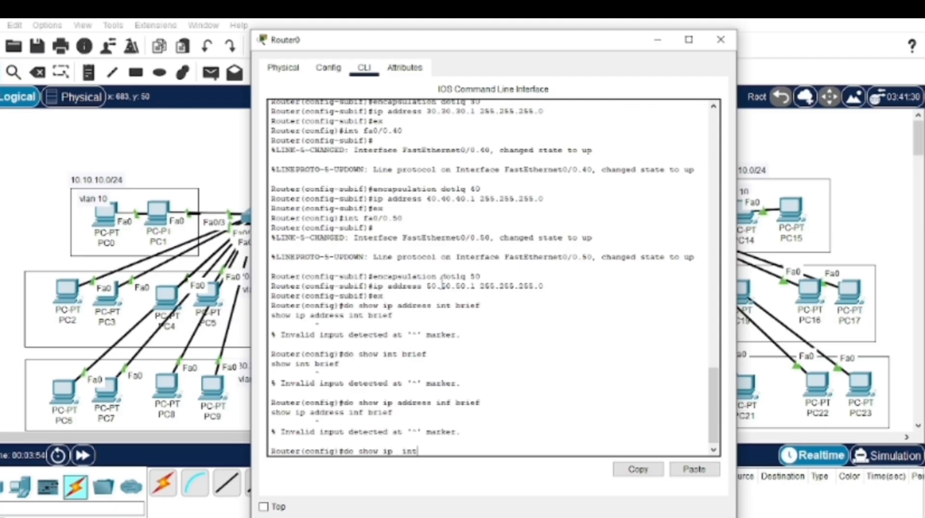
key(Right)
key(Right)
key(Right)
text(brief)
key(Return)
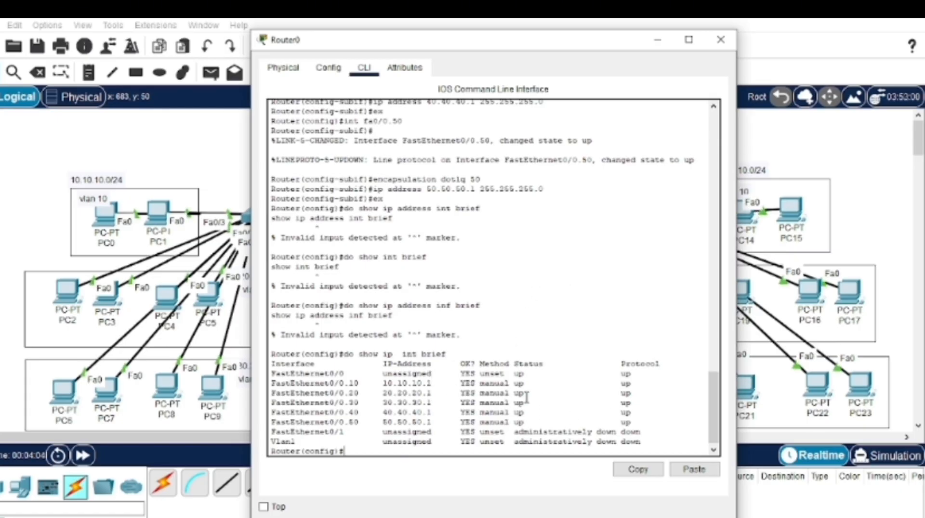
Exit and re-enter global configuration mode, and create a DHCP pool named vlan10.
text(ex)
key(Return)
key(Return)
key(Return)
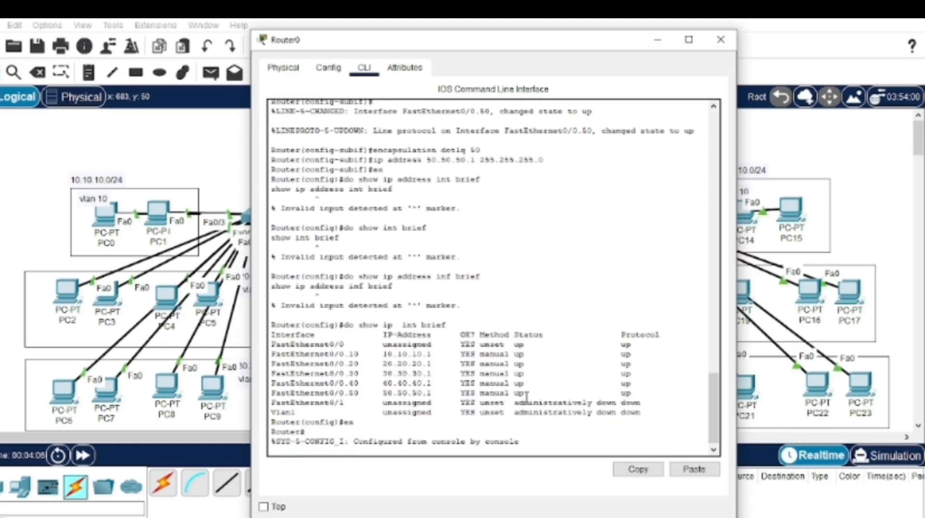
text(conf t)
key(Return)
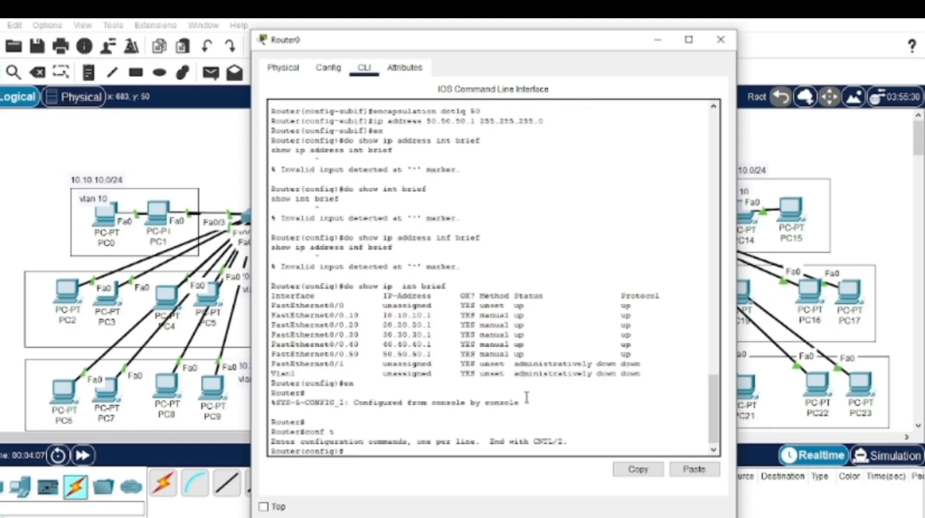
text(ip dhcp pool)
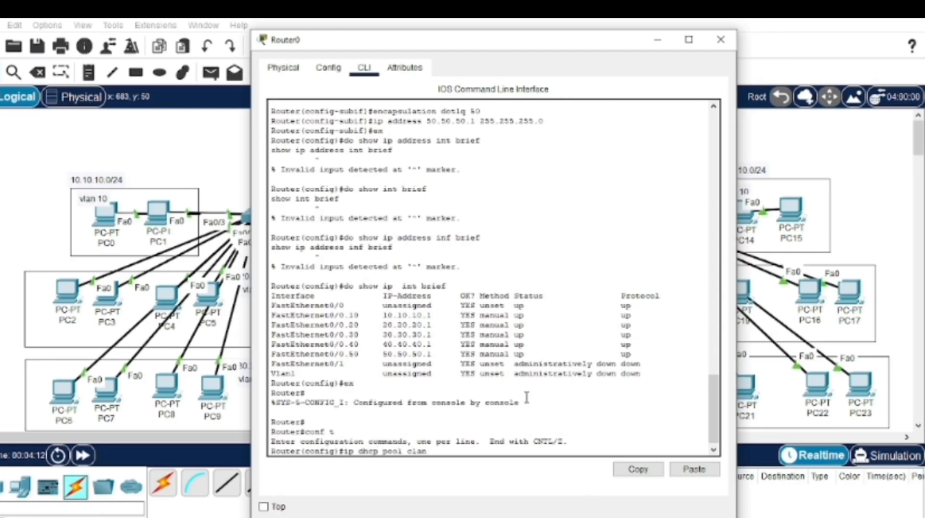
text( vlan10)
key(Return)
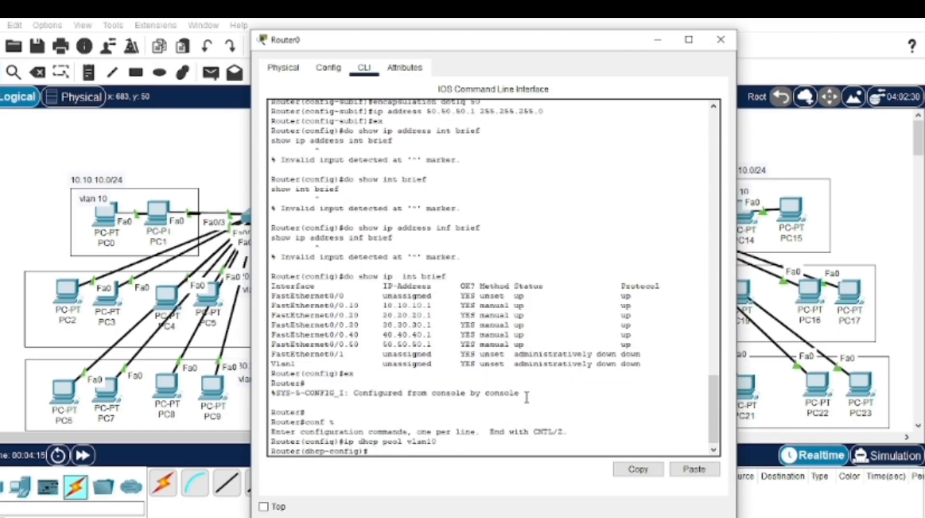
Set the vlan10 pool's network to 10.10.10.0 with mask 255.255.255.0 and its default router to 10.10.10.1.
text(network 10.10.10.)
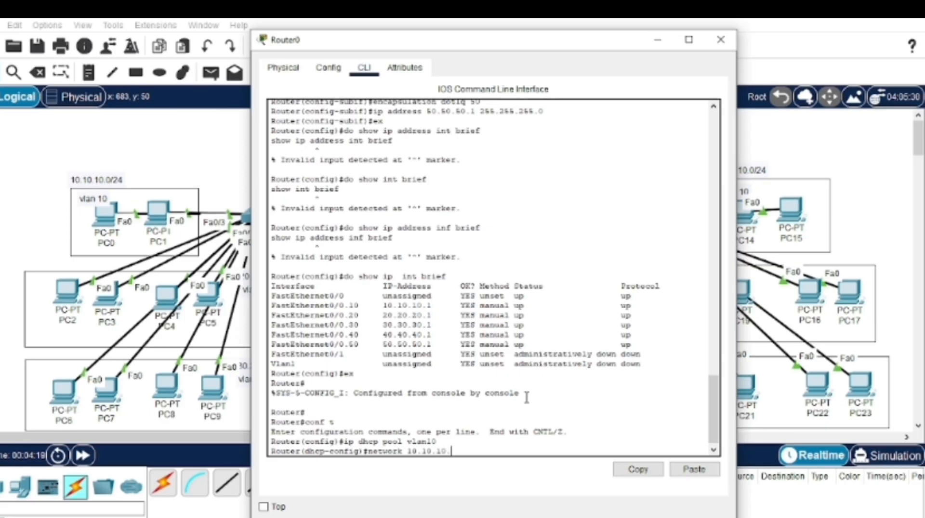
text(0 255.255.255.0)
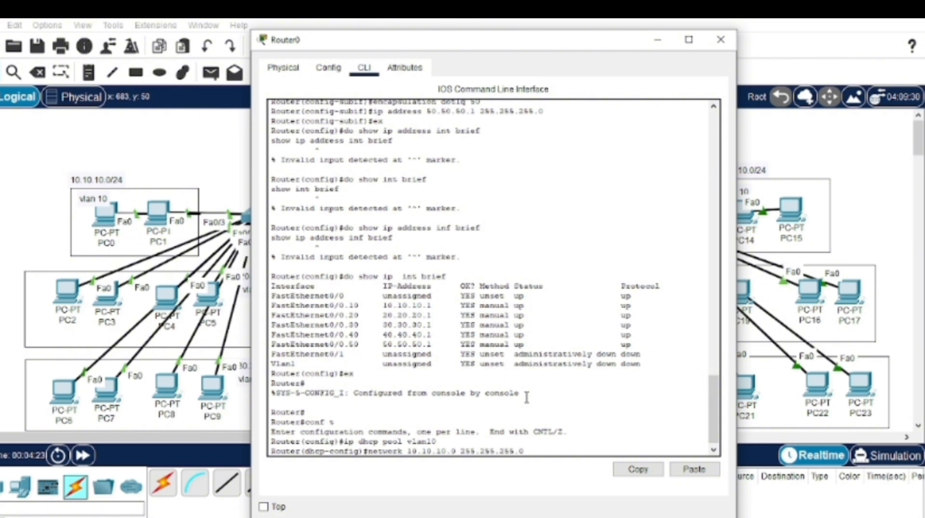
key(Return)
text(defa)
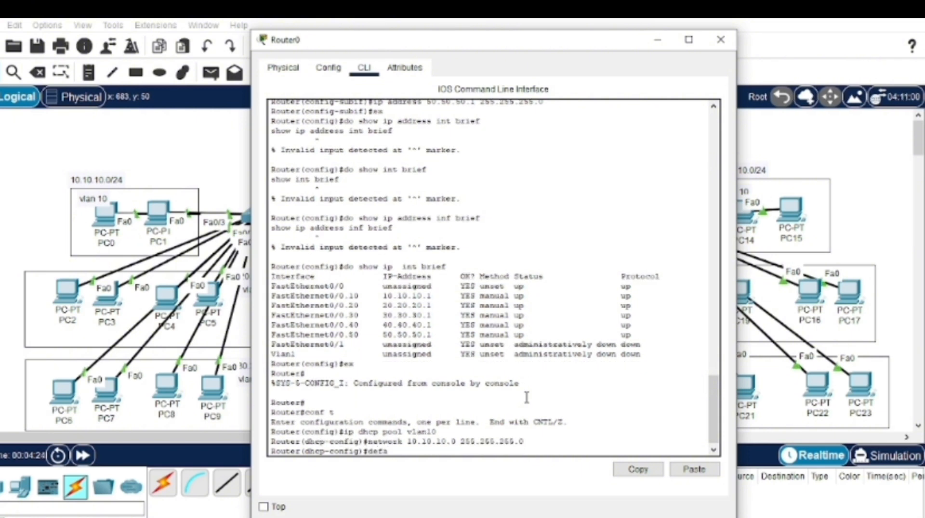
text(ult-roter)
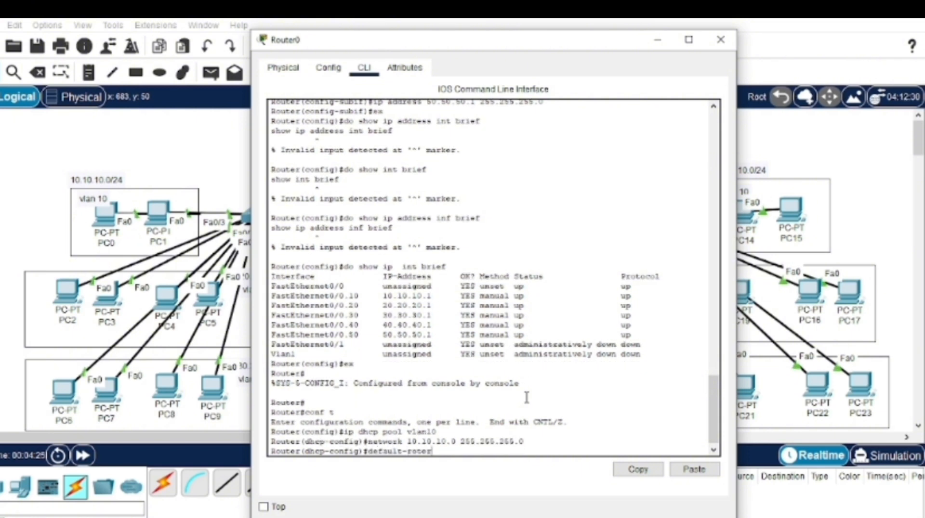
key(BackSpace)
key(BackSpace)
key(BackSpace)
text(uter 10.10.10.1)
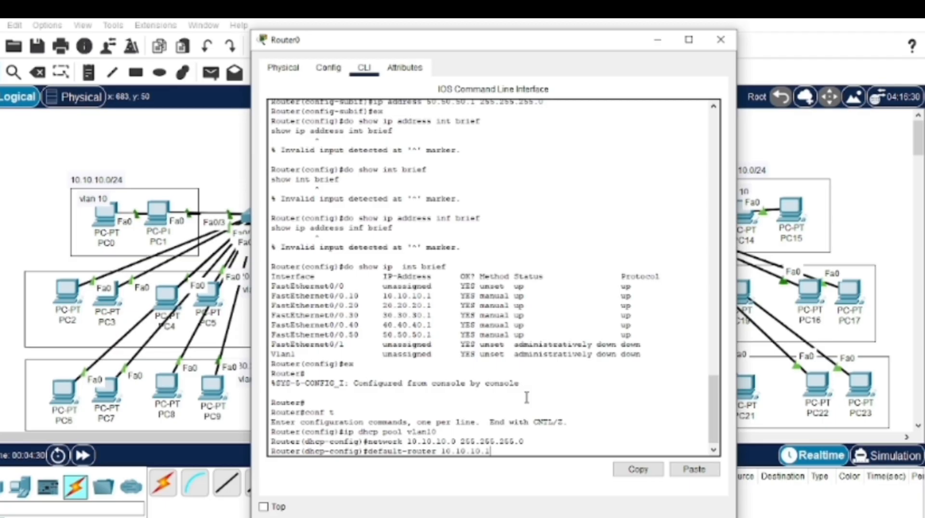
key(Return)
Set the DNS server of the vlan10 DHCP pool to 8.8.8.8.
text(dns-server)
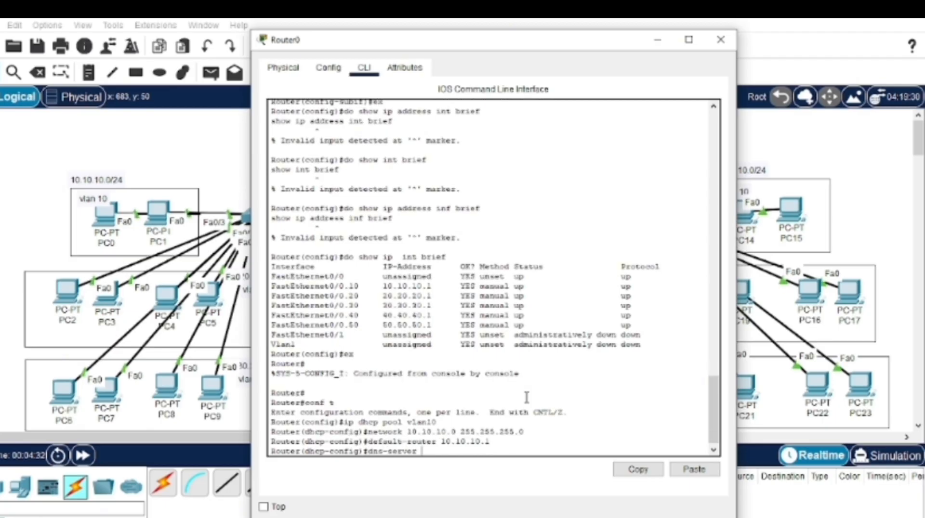
text( 8.8.8.8)
key(Return)
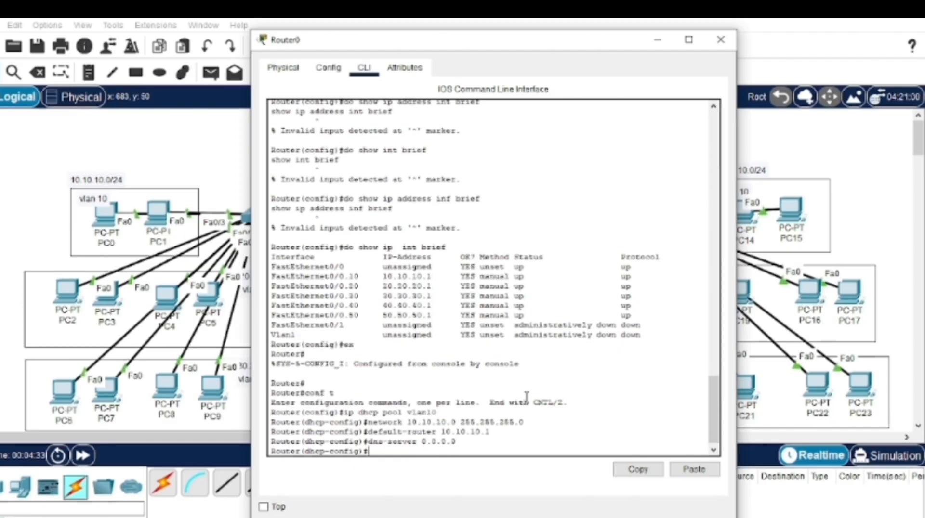
Leave the vlan10 pool configuration and create a DHCP pool named vlan20.
text(ex)
key(Return)
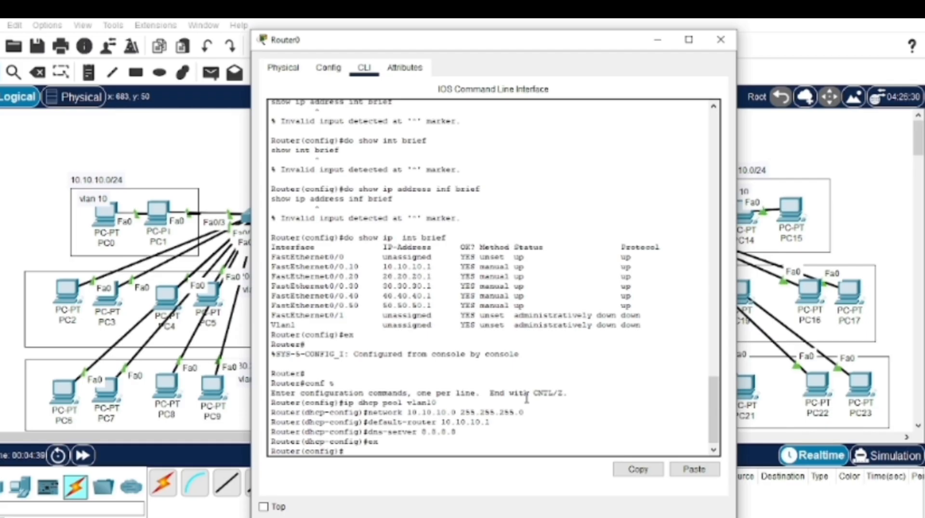
text(ip)
text(dhcp pool v)
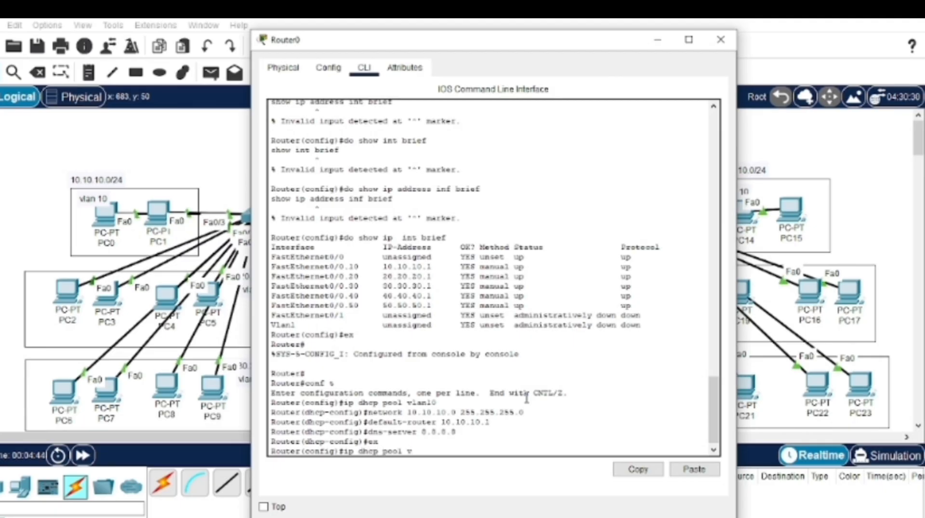
text(lan20)
key(Return)
Set the vlan20 pool's network to 20.20.20.0 with mask 255.255.255.0.
text(ne)
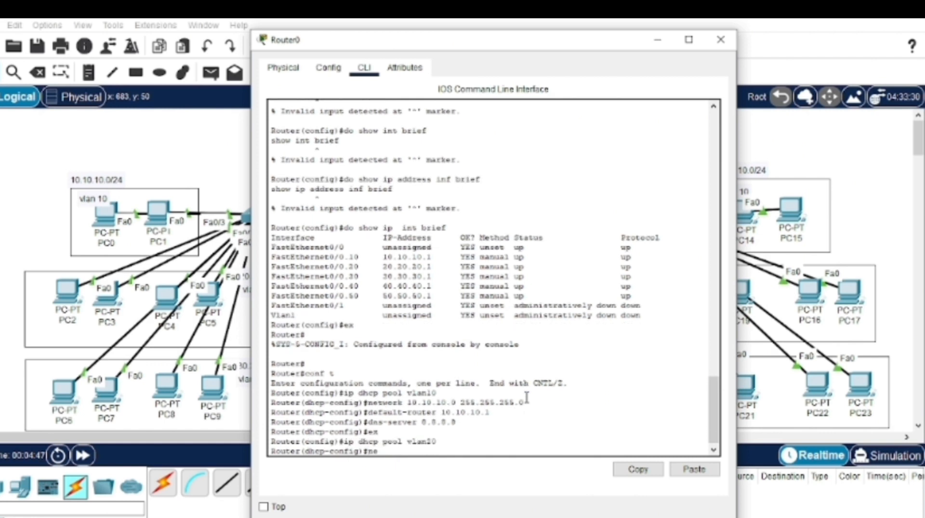
text(twork 20.20.20.)
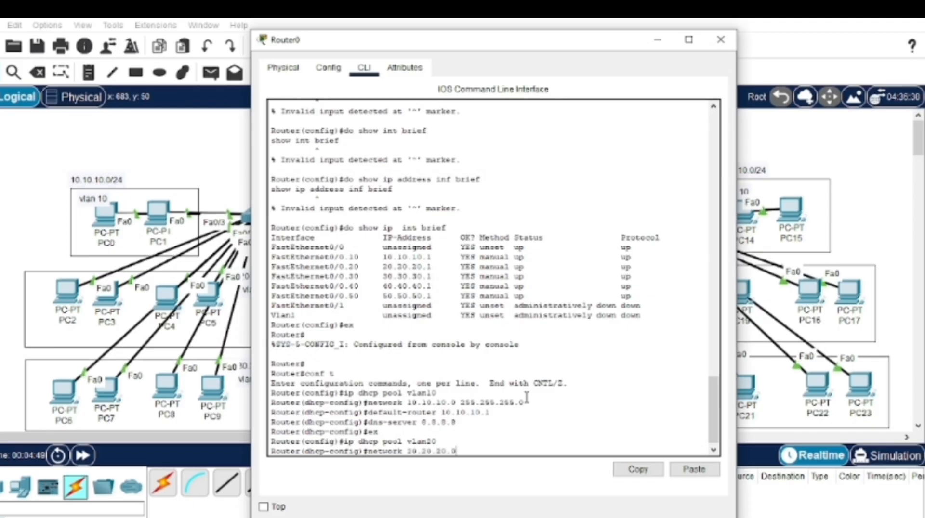
text(0 255.255.255.)
key(BackSpace)
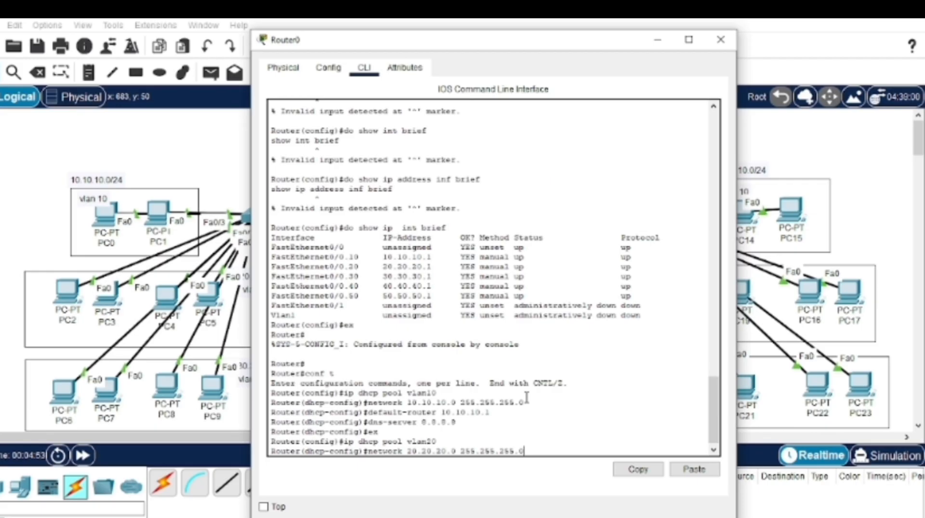
text(.0)
key(Return)
Set the vlan20 pool's default router to 20.20.20.1 and its DNS server to 8.8.8.8.
text(defau)
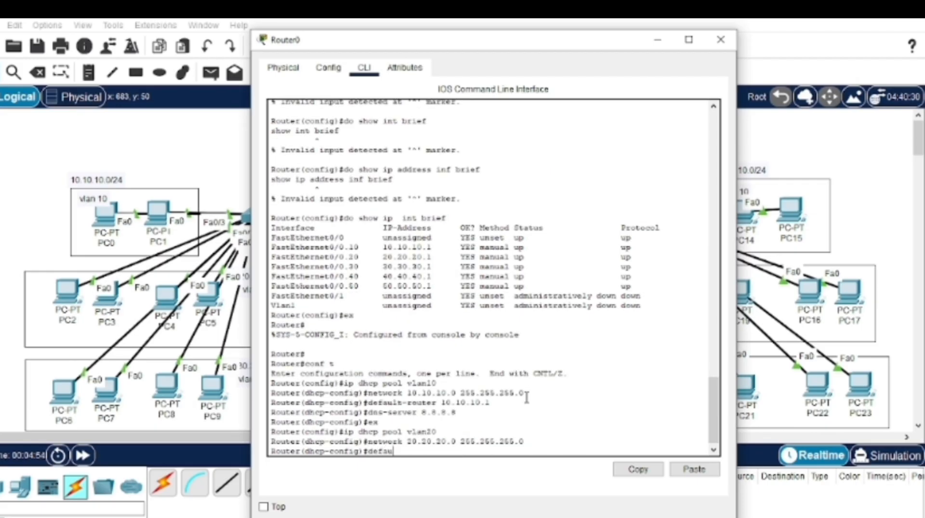
text(lt )
text(router 20.)
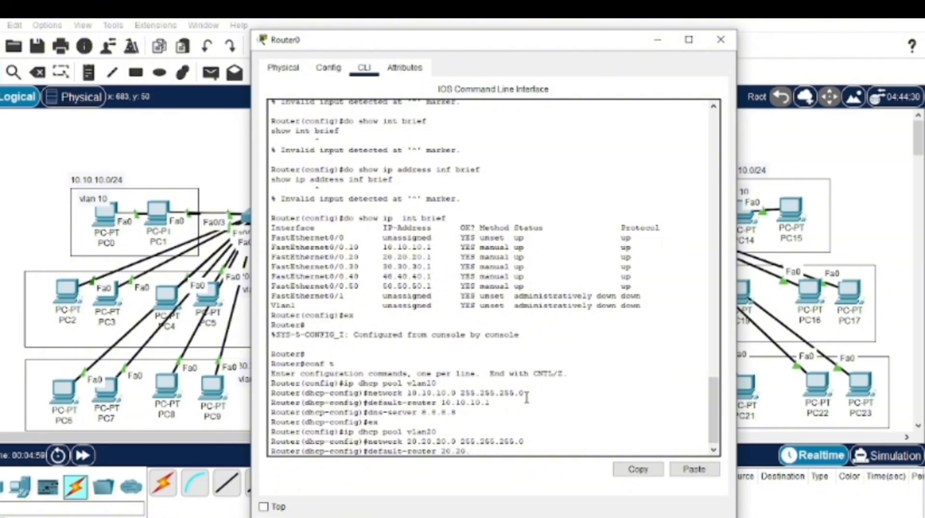
text(202.)
text(20.1)
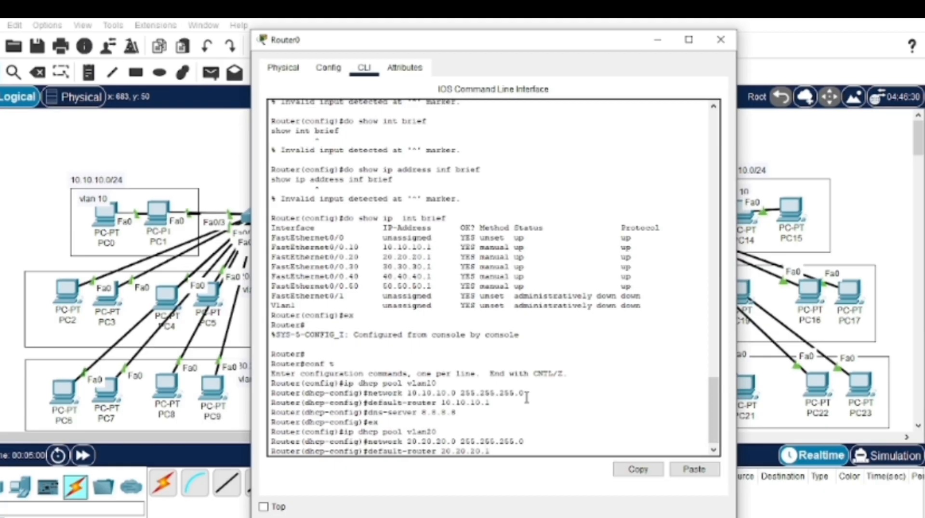
key(Return)
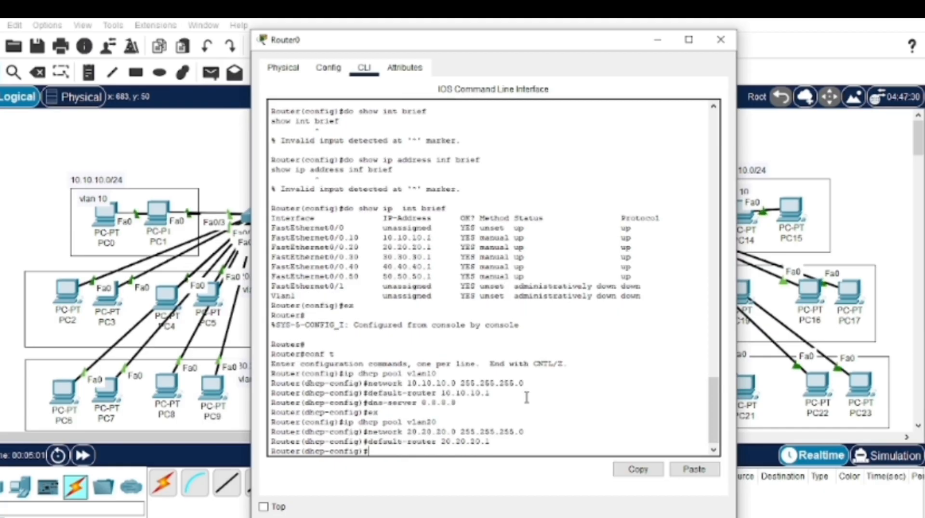
text(dns-se)
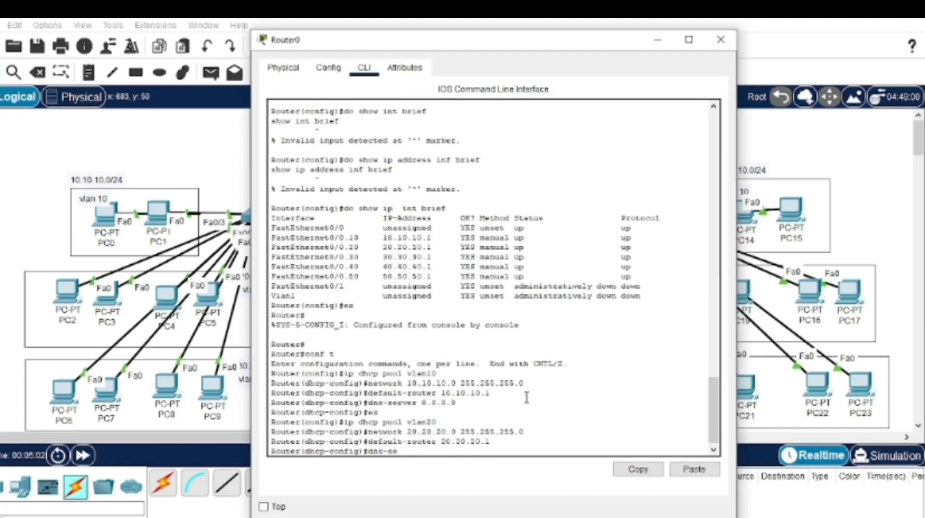
text(rver 8.8.8.8)
key(Return)
Leave the vlan20 pool configuration and create a DHCP pool named vlan30.
text(ex)
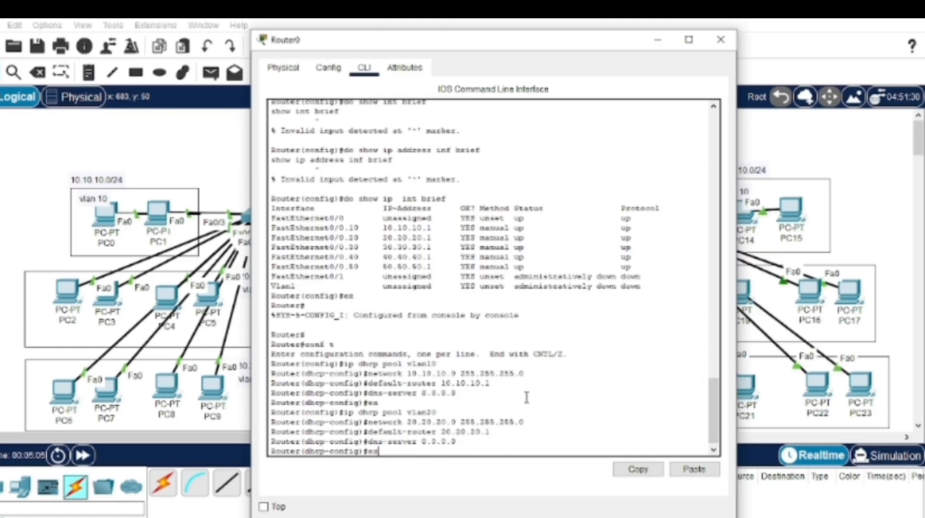
key(Return)
text(ip)
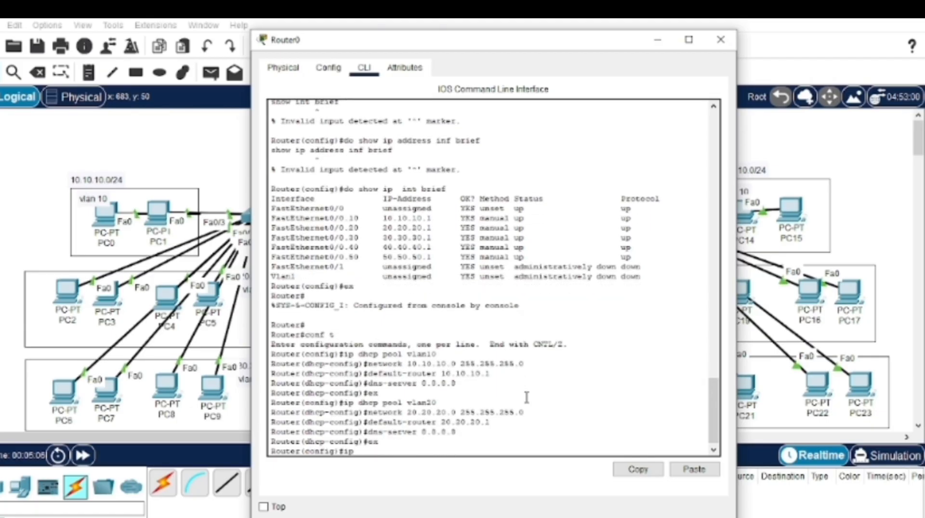
text( dhcp pool vlan40)
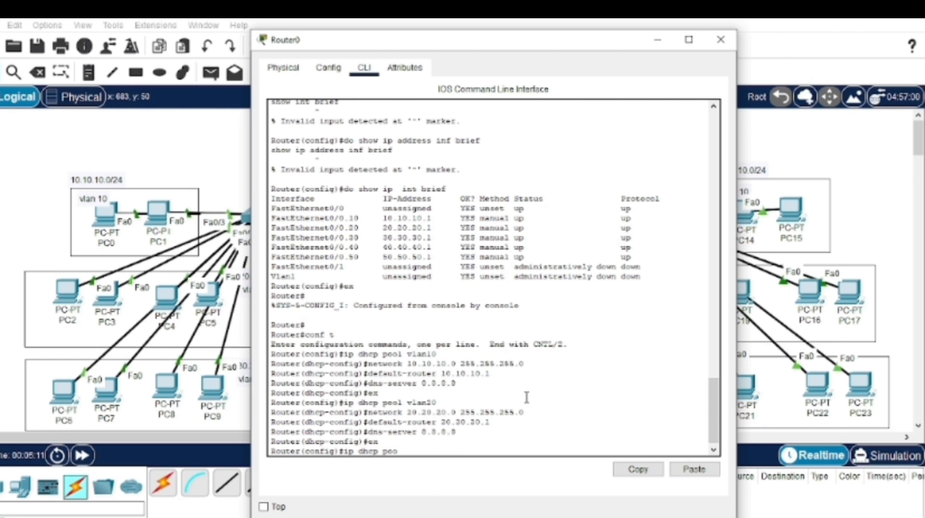
key(BackSpace)
key(BackSpace)
text(3)
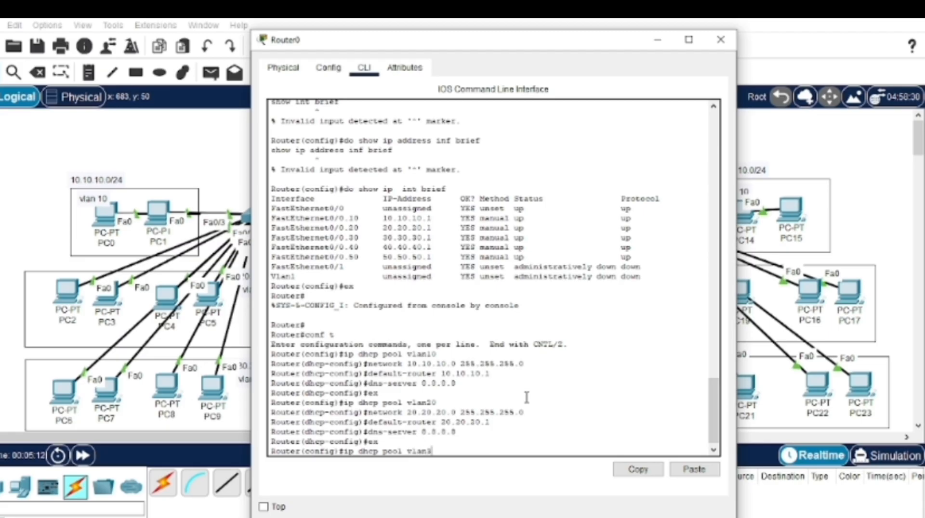
text(0)
key(Return)
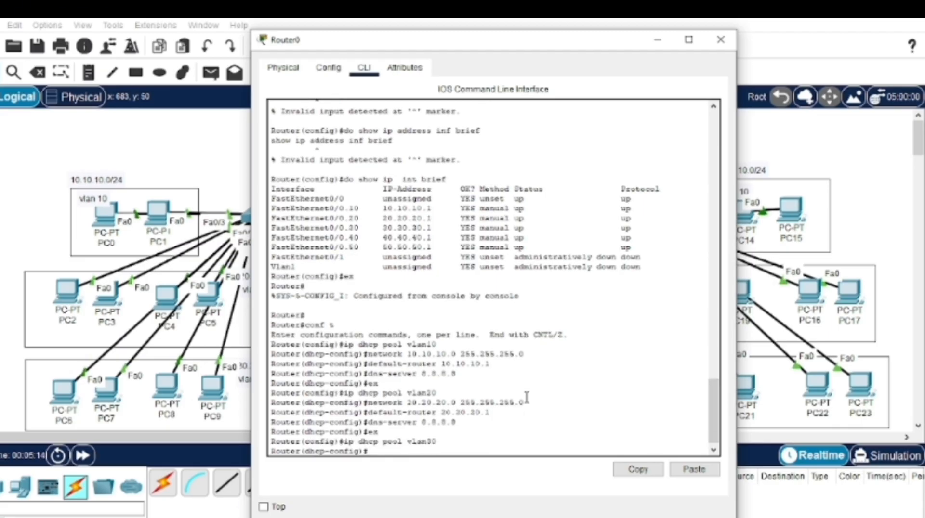
Set the vlan30 pool's network to 30.30.30.0 with mask 255.255.255.0.
text(networ)
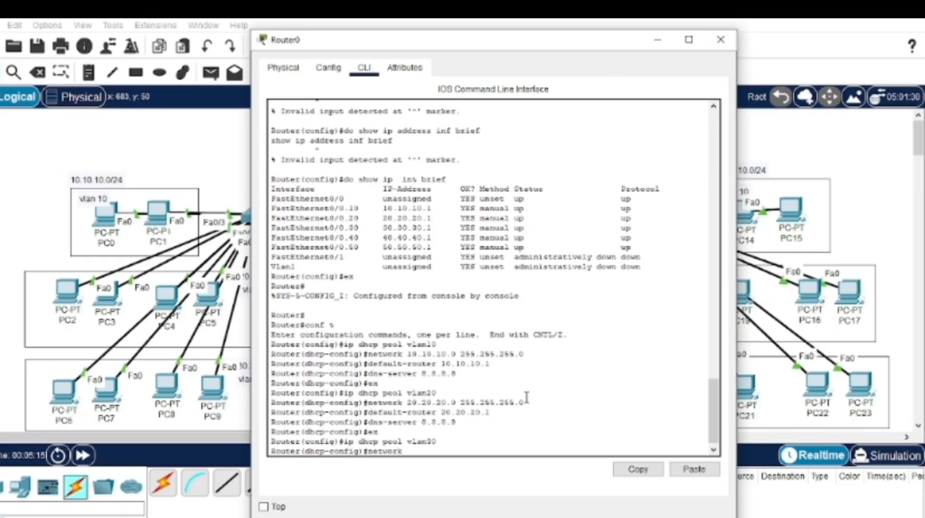
text(k 30.30.30.0 255.255.)
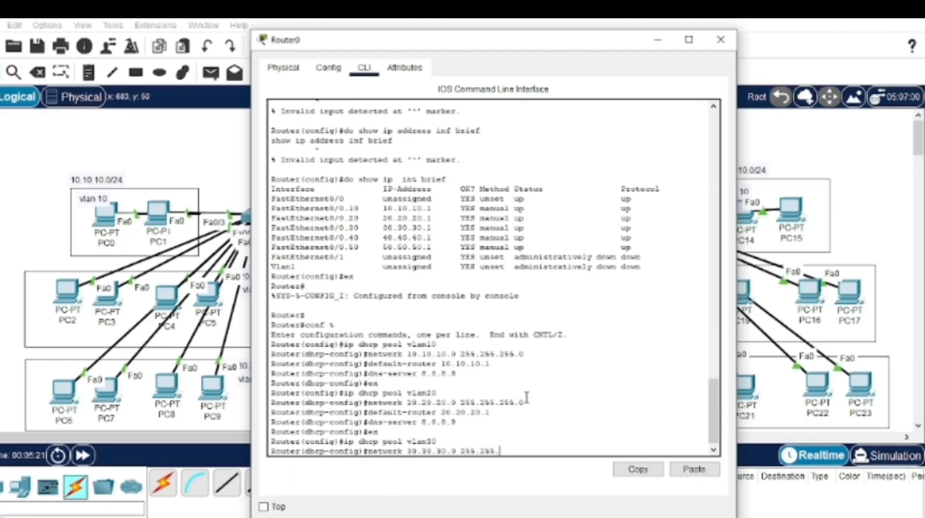
text(255.0)
key(Return)
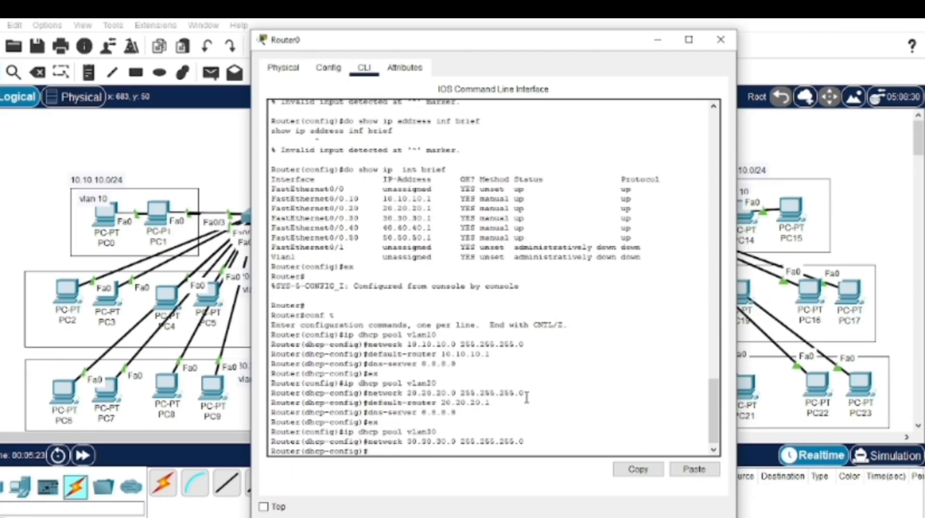
Set the vlan30 pool's default router to 30.30.30.1 and its DNS server to 8.8.8.8.
text(default-router )
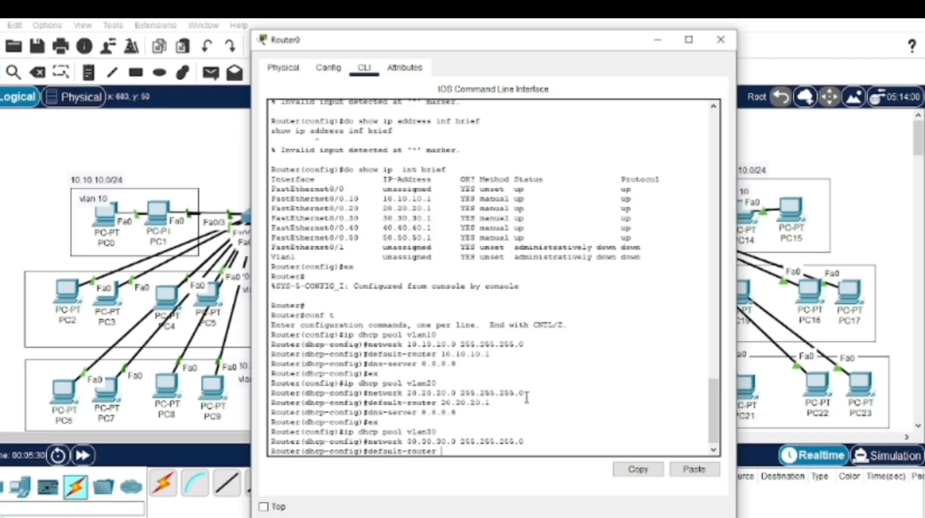
text(30.30.30.)
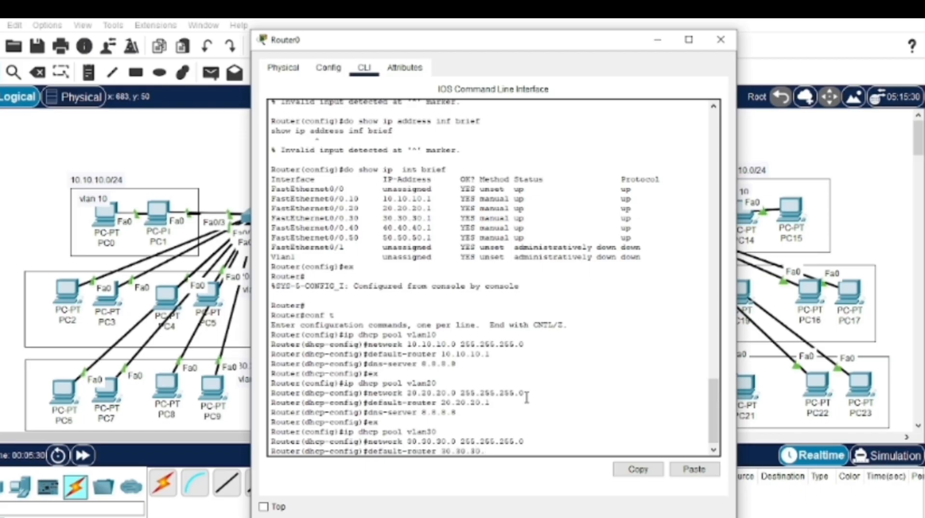
text(1)
key(Return)
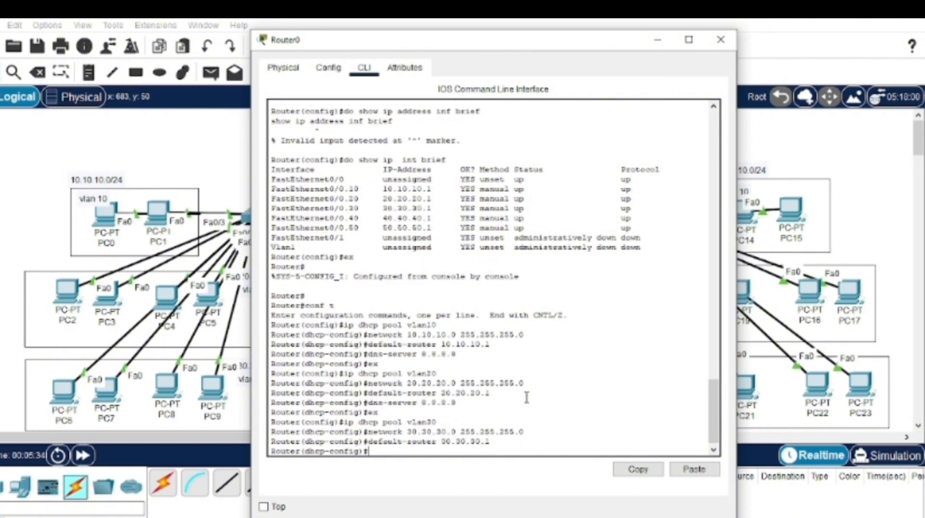
text(dns-server 8.8.8.8)
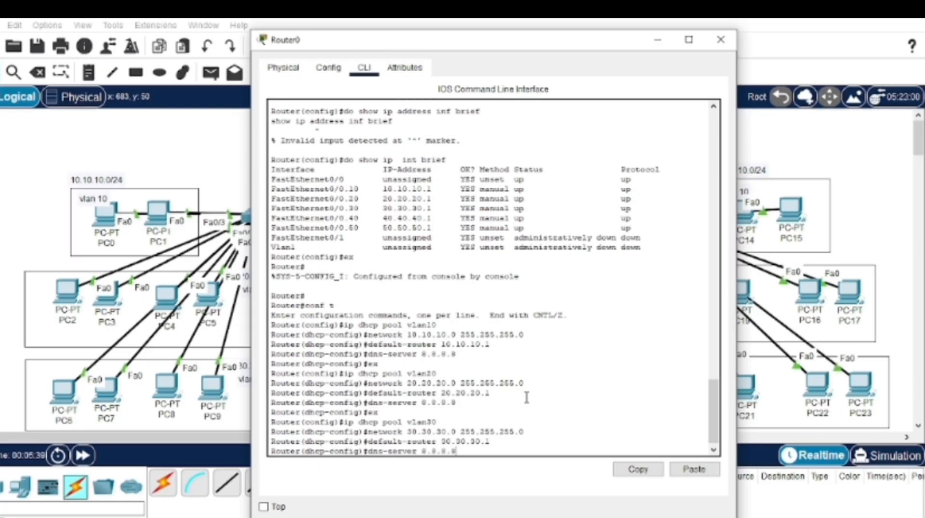
key(Return)
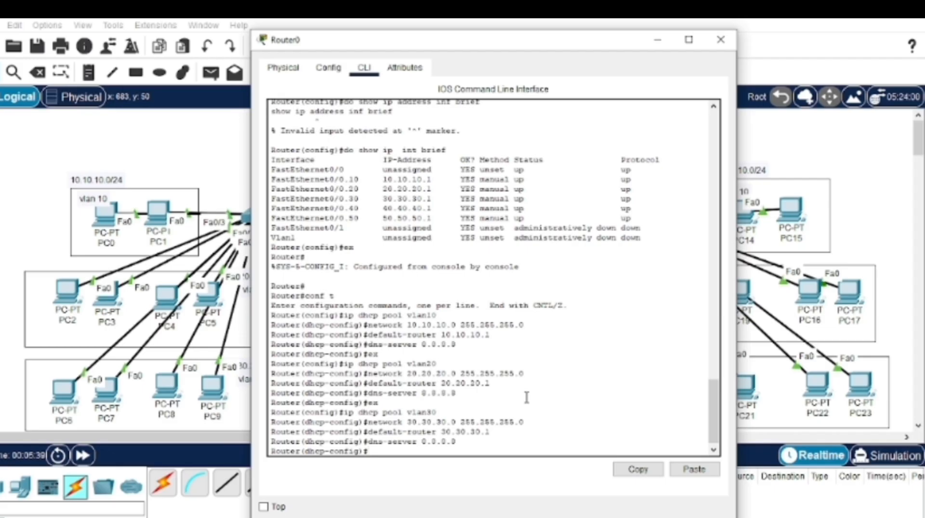
Leave the vlan30 pool configuration and create a DHCP pool named vlan40.
text(ex)
key(Return)
text(ip)
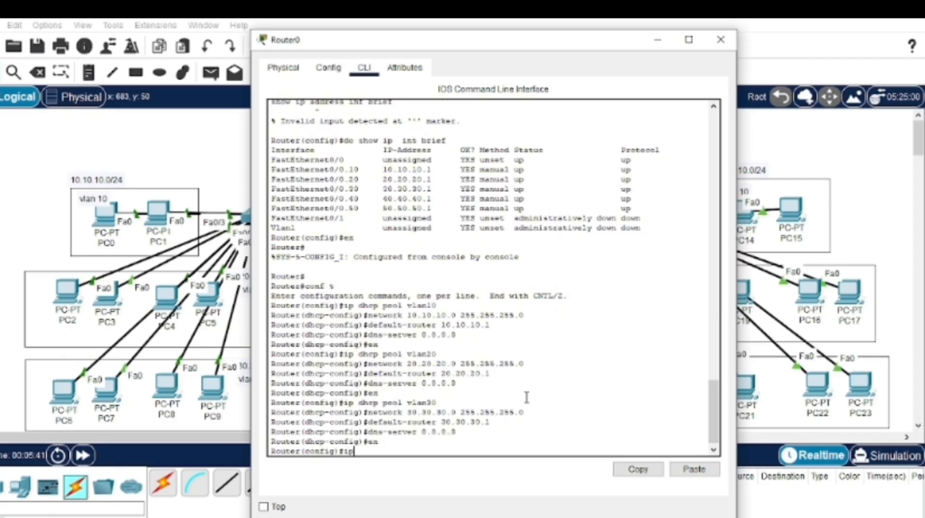
text( dhcp pool vlan5)
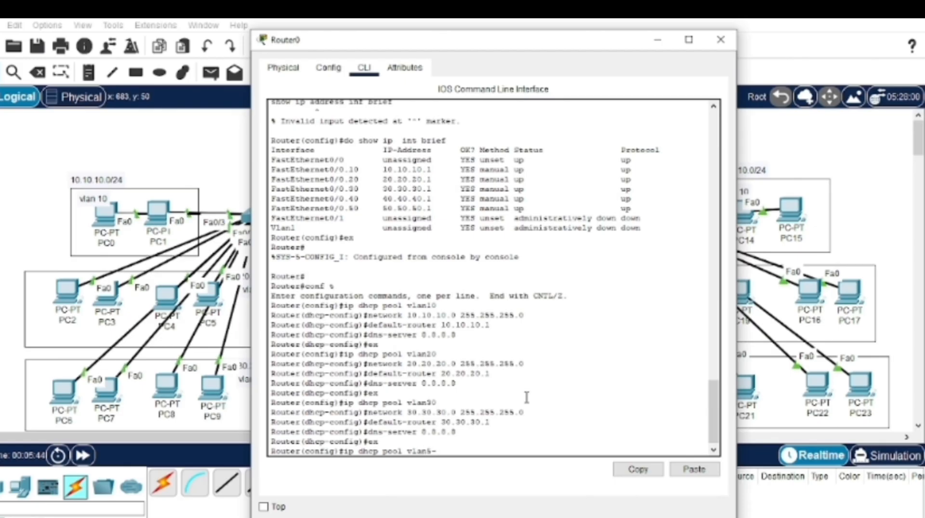
key(BackSpace)
text(40)
key(Return)
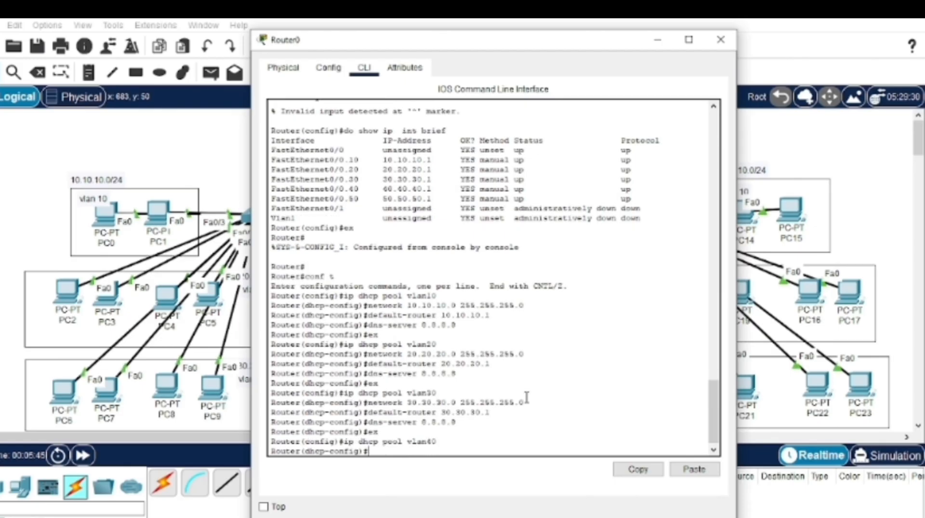
Set the vlan40 pool's network to 40.40.40.0 with mask 255.255.255.0.
text(network 40.40)
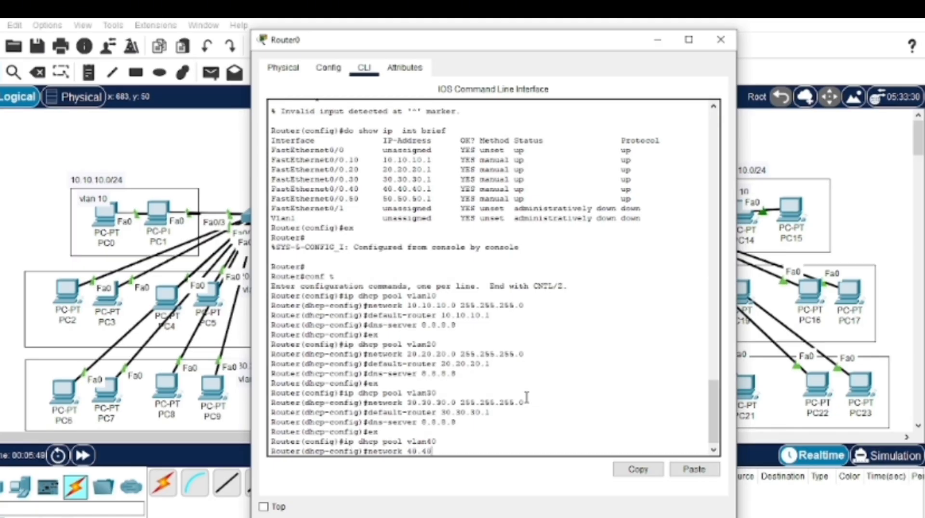
text(.40.0 255.255.255)
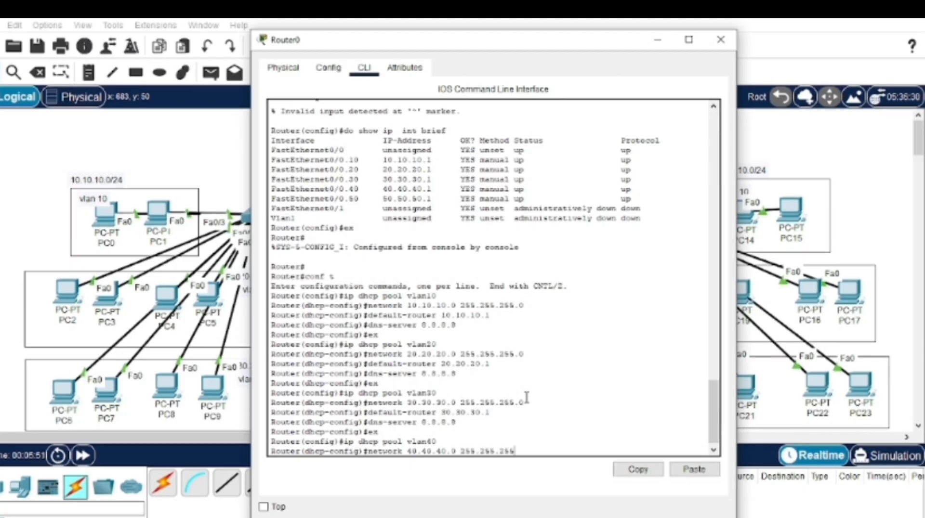
text(.0)
key(Return)
Set the vlan40 pool's default router to 40.40.40.1 and its DNS server to 8.8.8.8.
text(de)
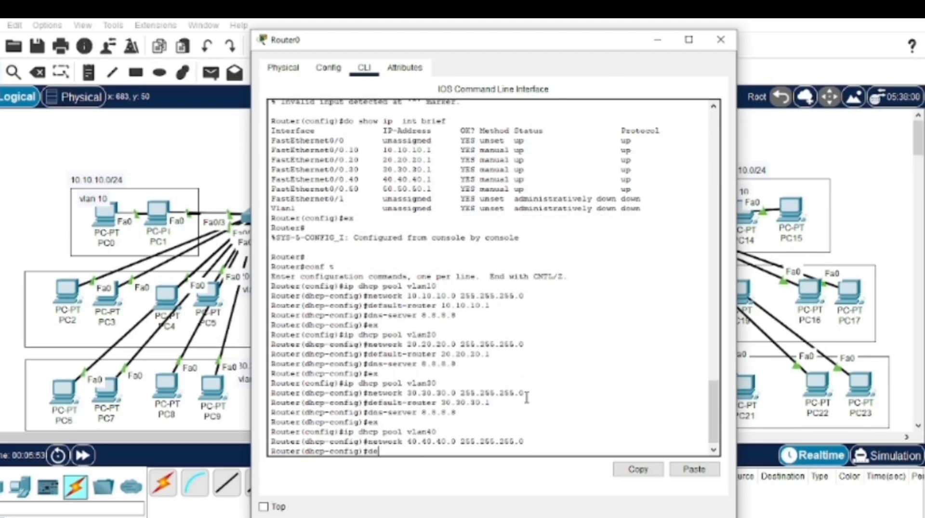
text(fault- router 40.40.40)
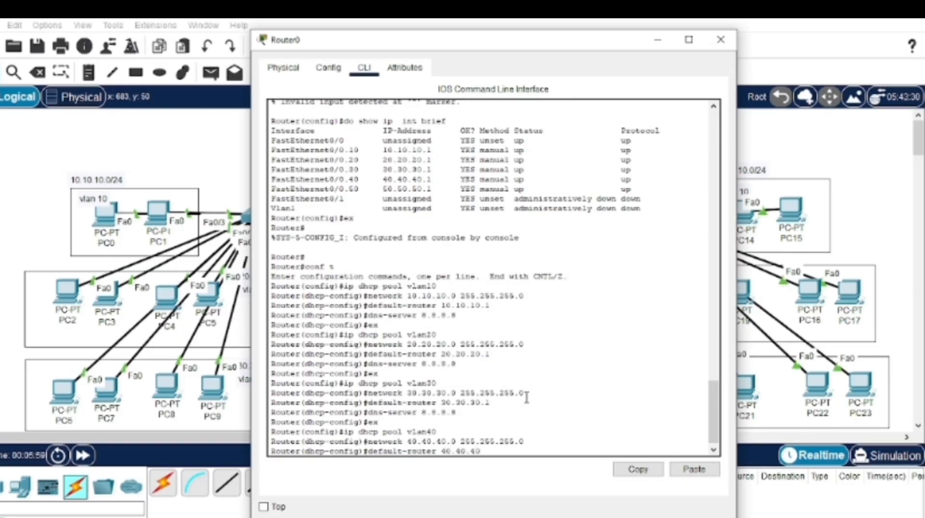
text(.1)
key(Return)
text(d)
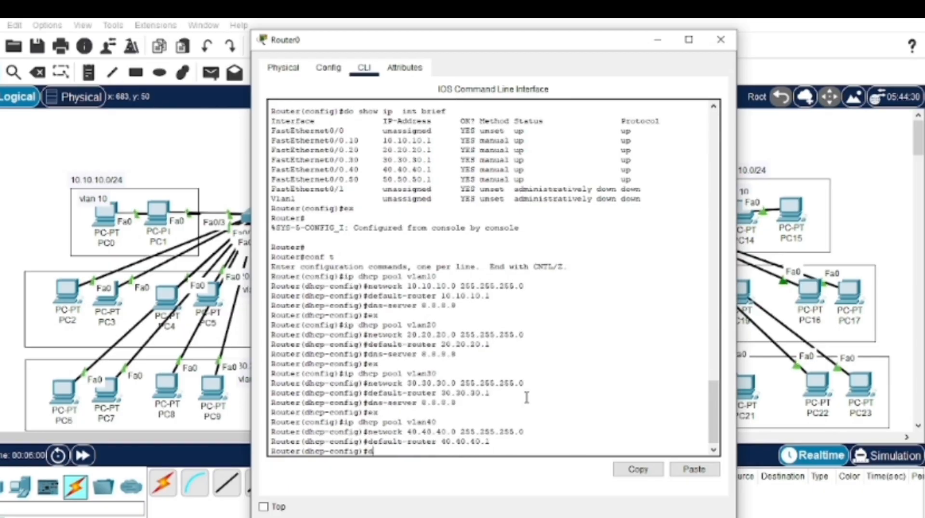
text(ns-server 8)
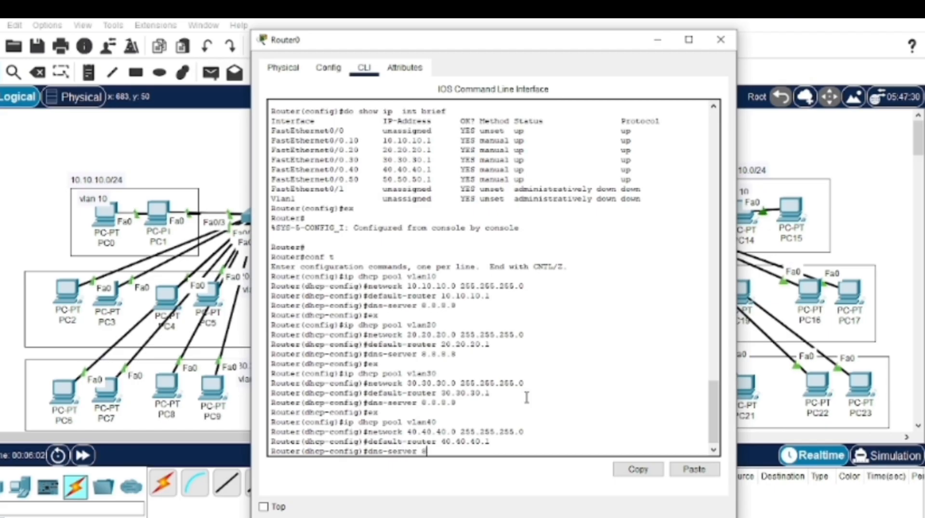
text(.8.8.8)
key(Return)
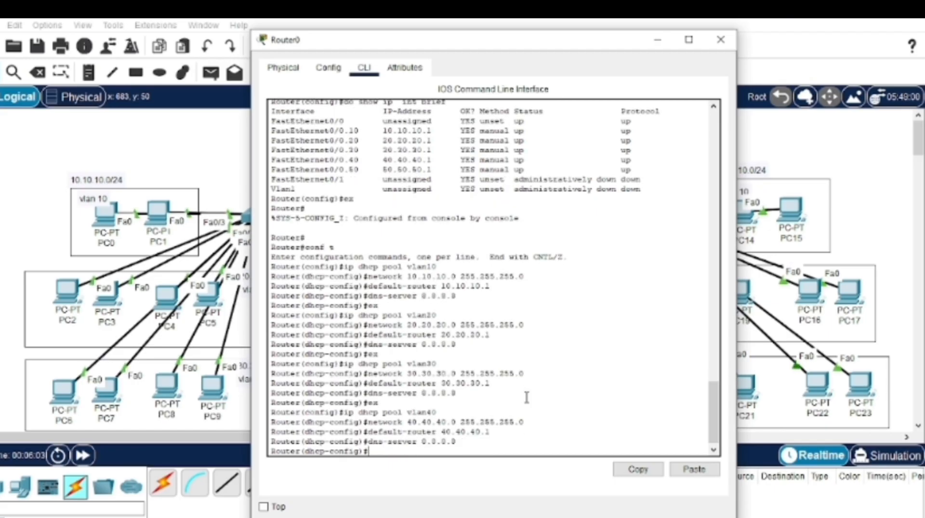
Leave the vlan40 pool configuration and create a DHCP pool named vlan50.
text(ex)
key(Return)
text(ip dh)
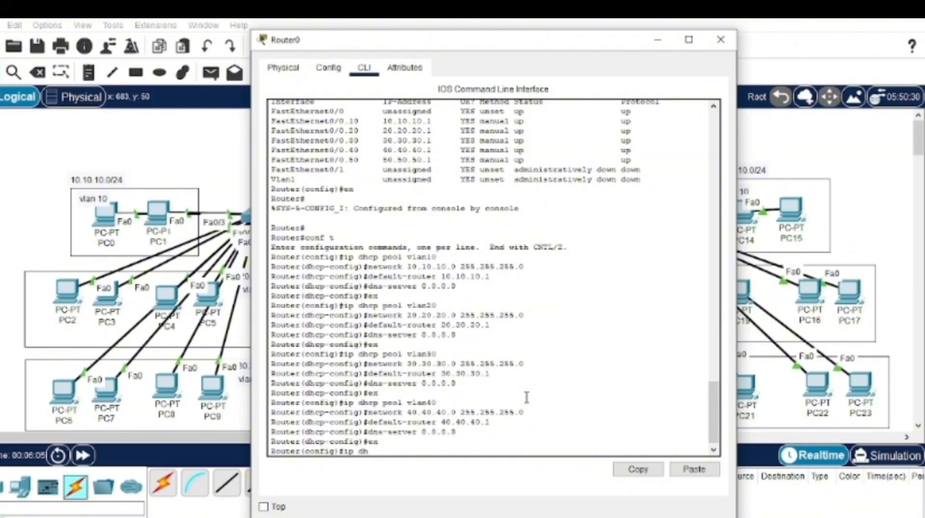
text(cp pool vlan50)
key(Return)
Set the vlan50 pool's network to 50.50.50.0 with mask 255.255.255.0.
text(ne)
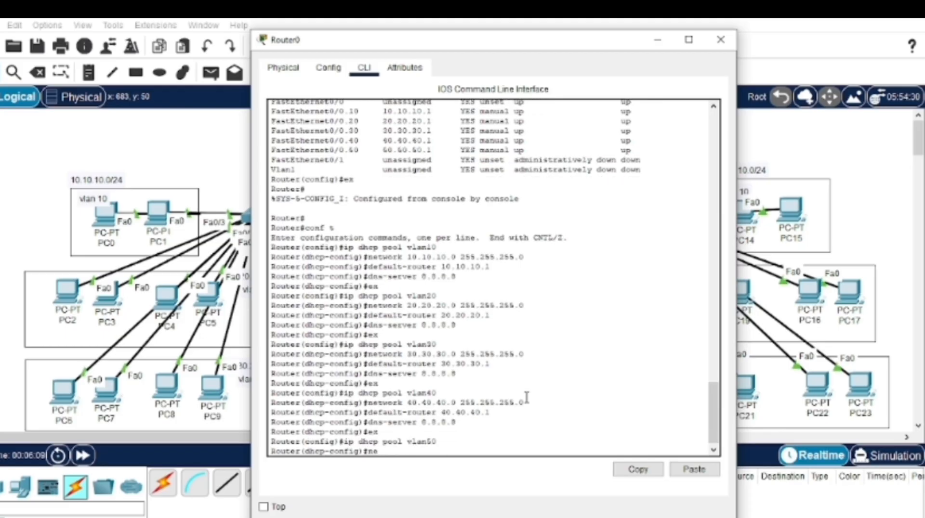
text(twork 5)
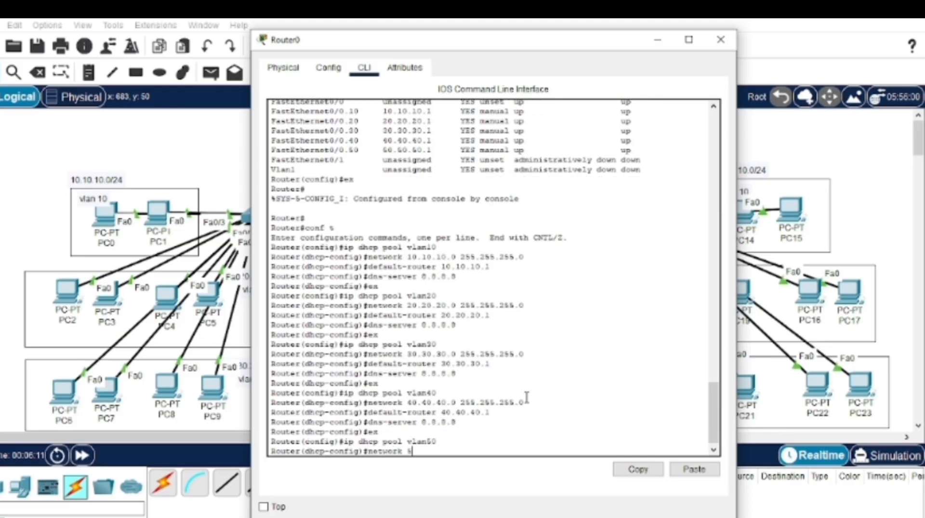
text(0.50.50.)
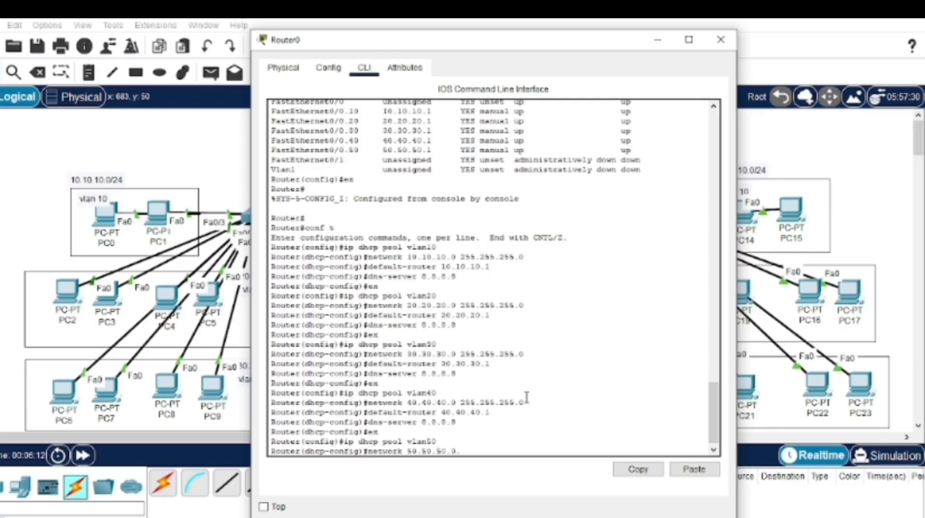
text(0 255.255.255)
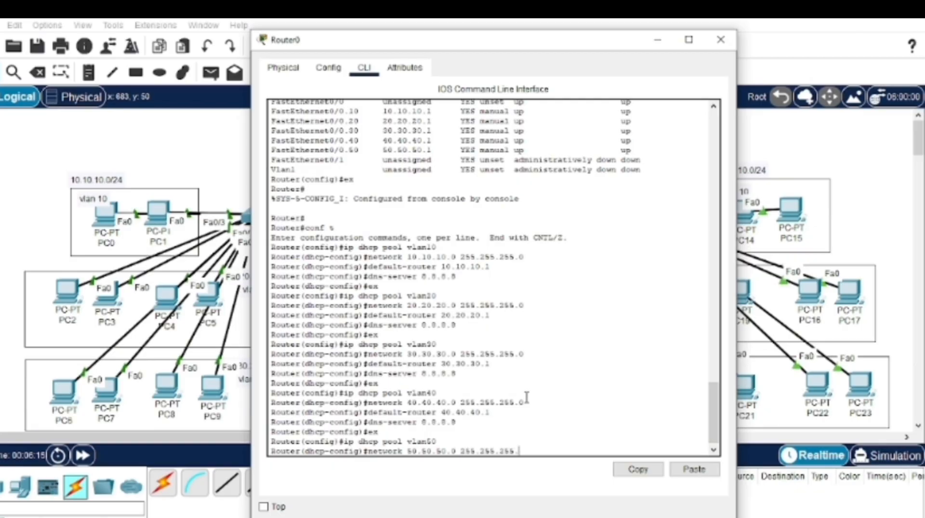
text(.0)
key(Return)
Set the vlan50 pool's default router to 50.50.50.1 and its DNS server to 8.8.8.8.
text(default)
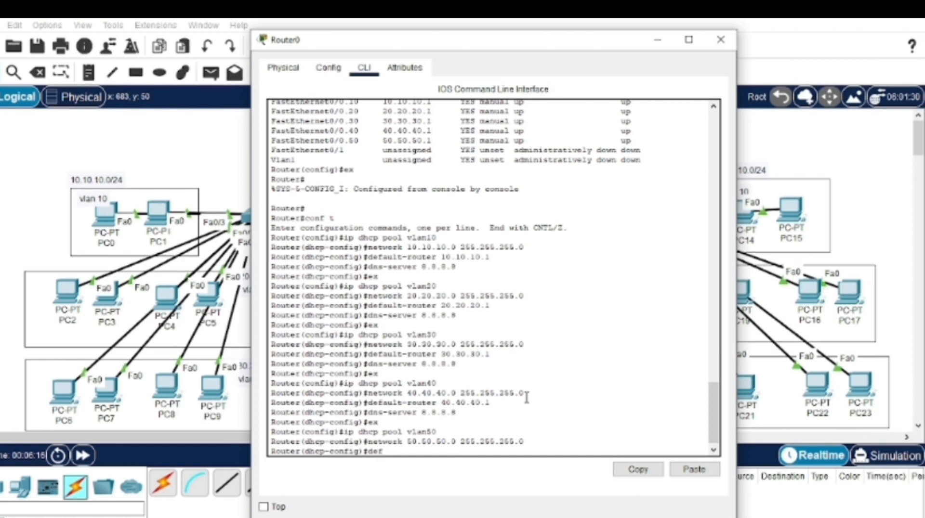
key(BackSpace)
text(-router 50.)
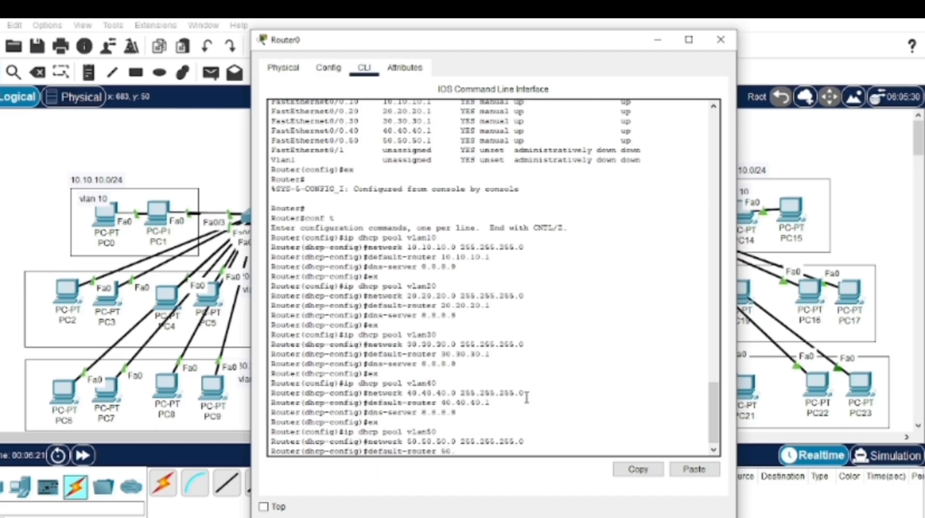
text(50.50.1)
key(Return)
text(dn)
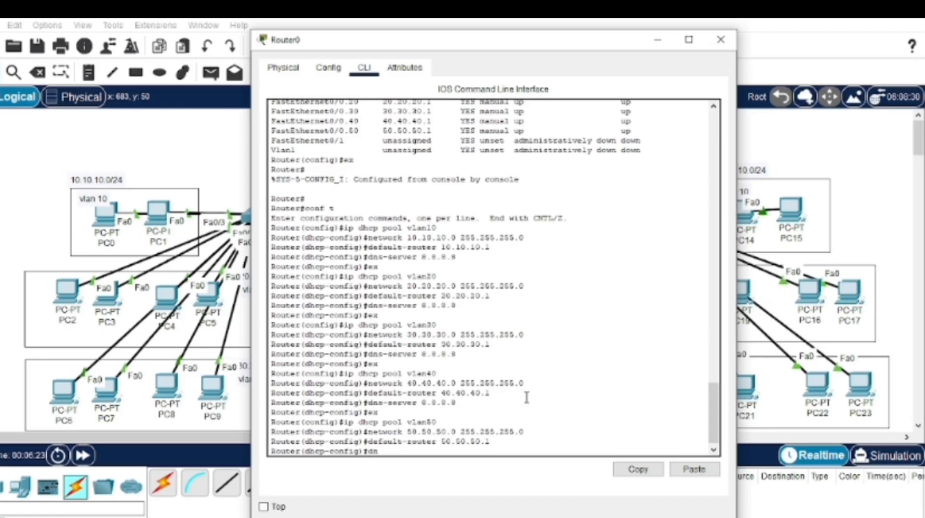
text(s-server)
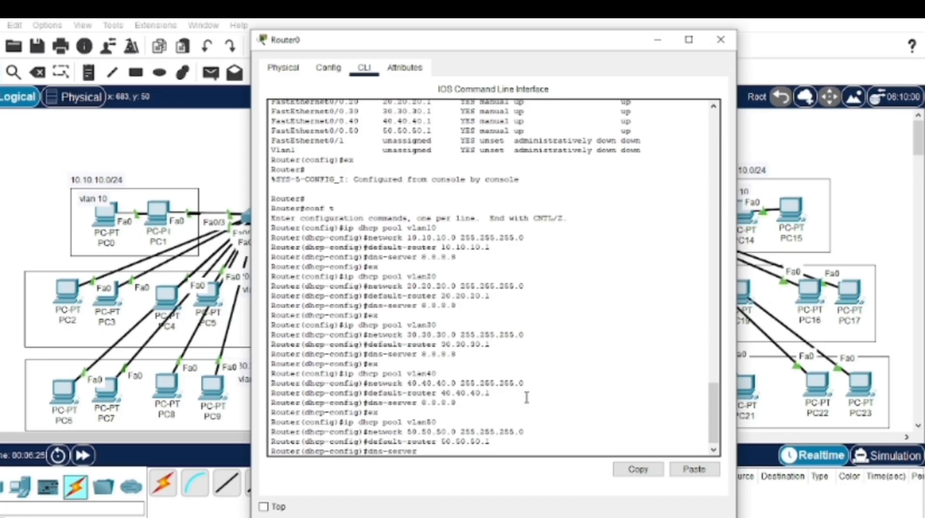
text( 8.8.8.8)
key(Return)
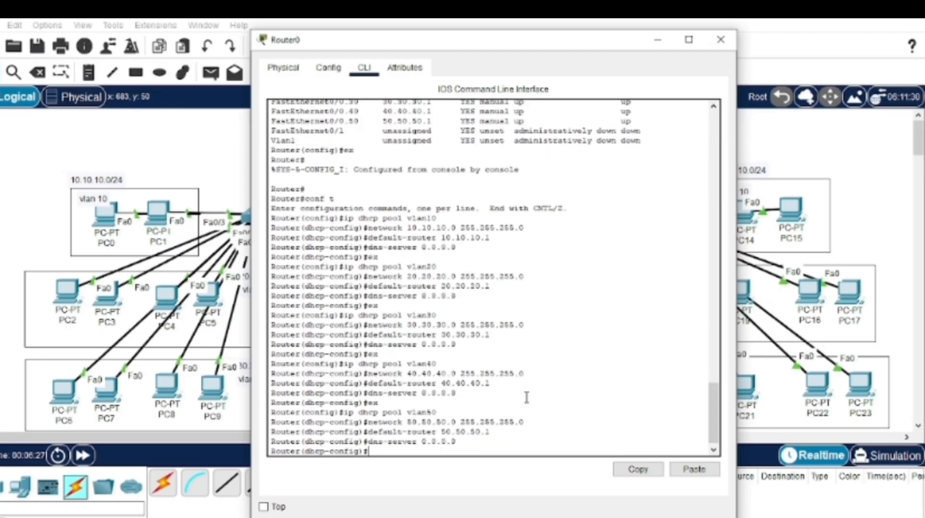
Leave the vlan50 pool configuration and close Router0's window.
text(e)
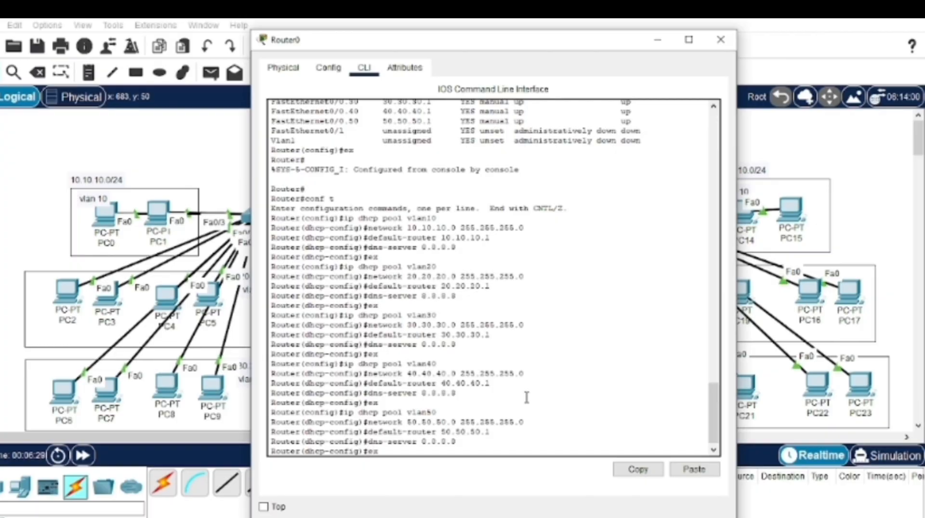
text(x)
key(Return)
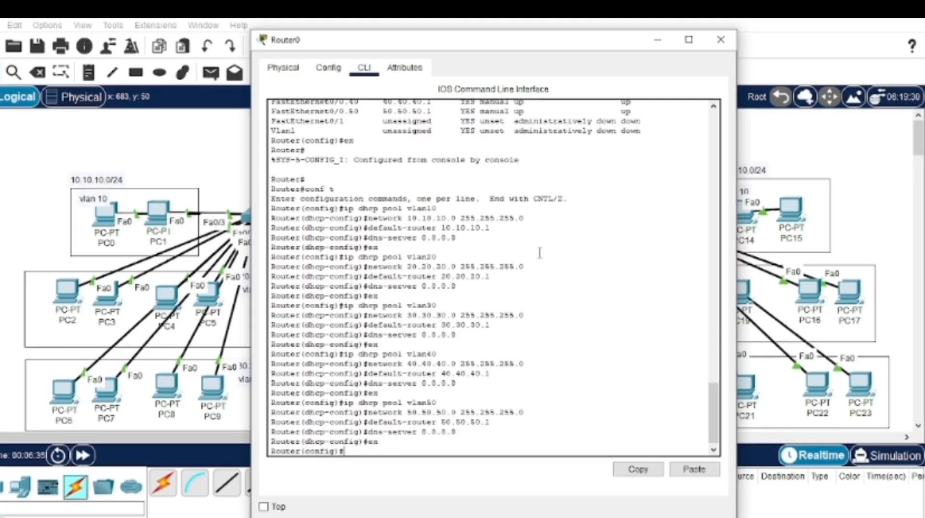
click(721, 40)
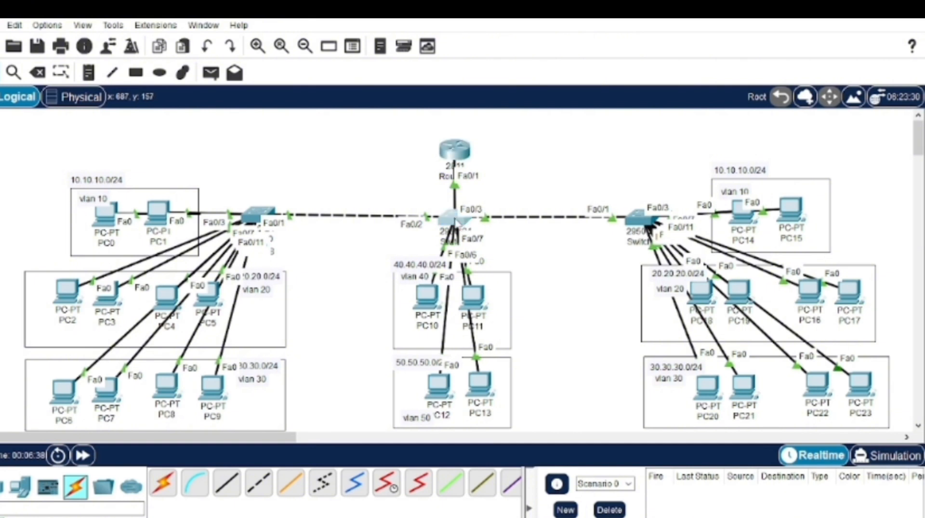
Open the command line of Switch1, the middle switch below the router, and enter global configuration mode.
click(455, 219)
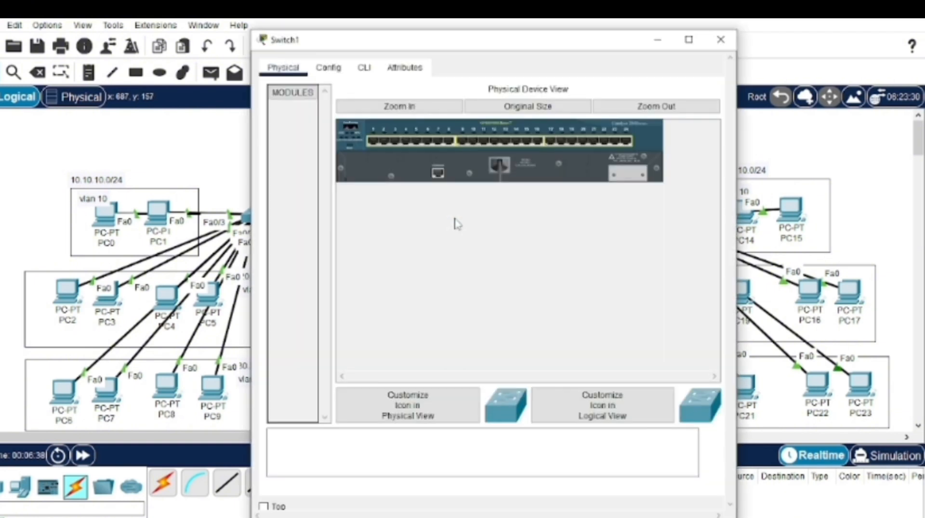
click(728, 36)
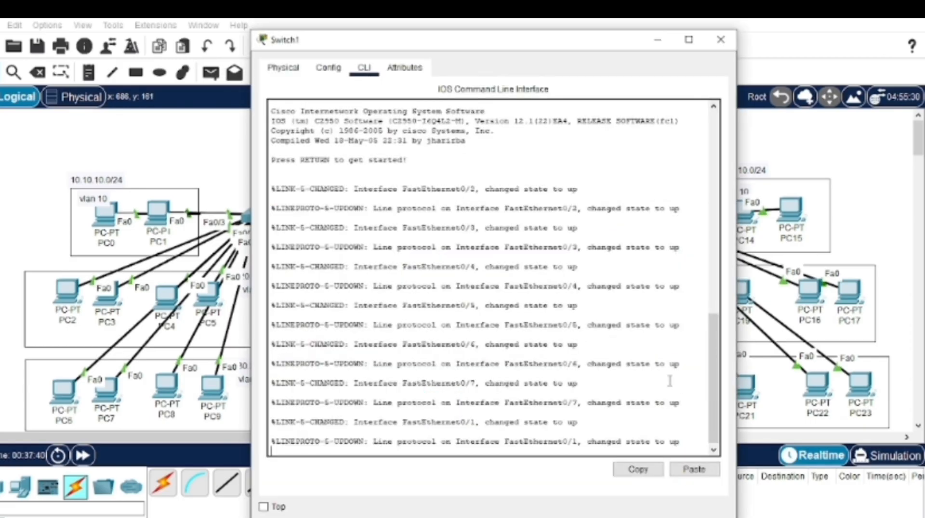
key(Return)
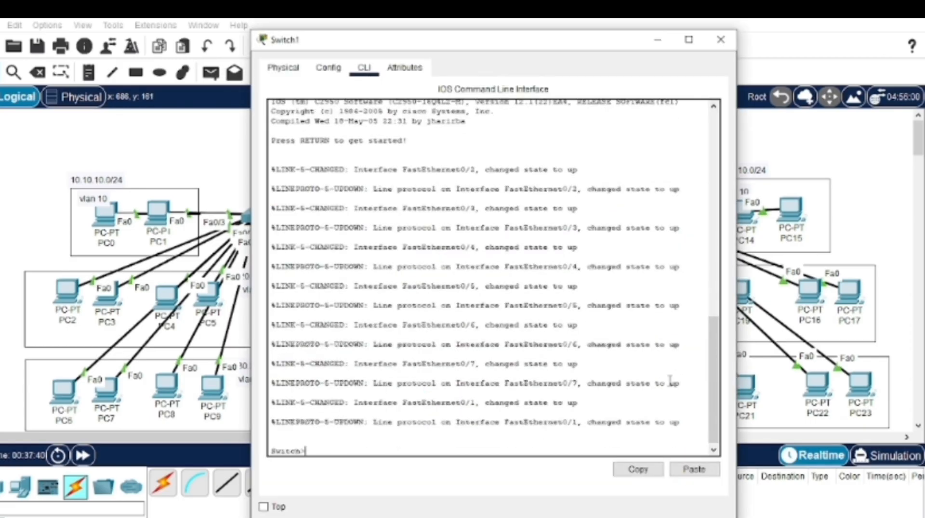
key(Return)
text(en)
key(Return)
text(conf t)
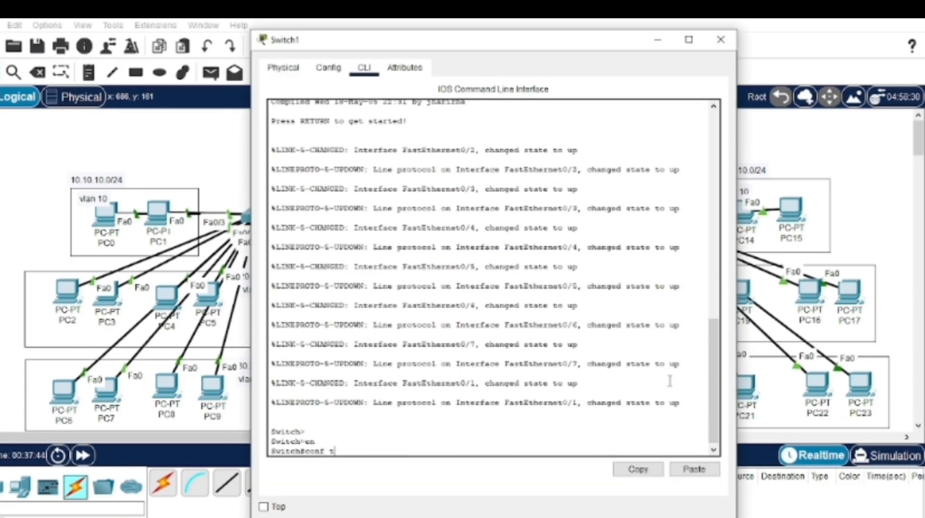
key(Return)
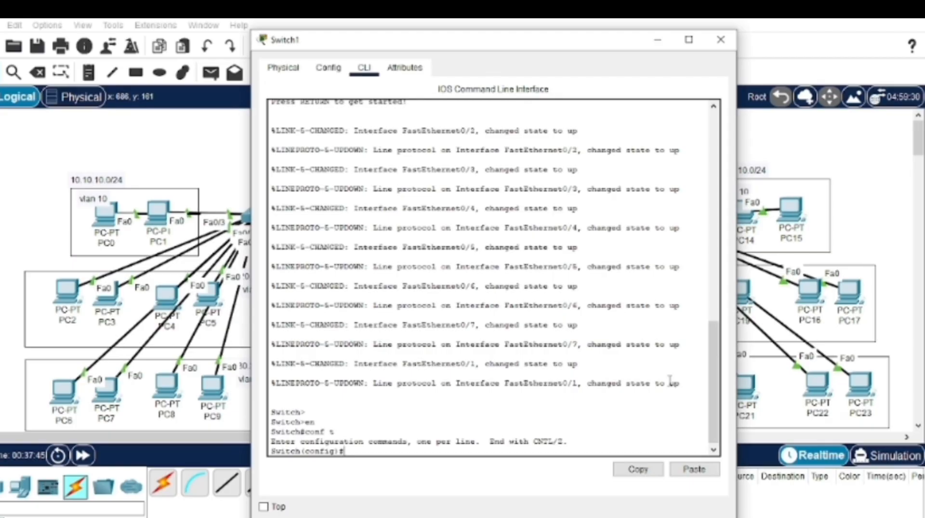
Create VLANs 10, 20, 30, 40 and 50 on Switch1.
text(vlan 10)
key(Return)
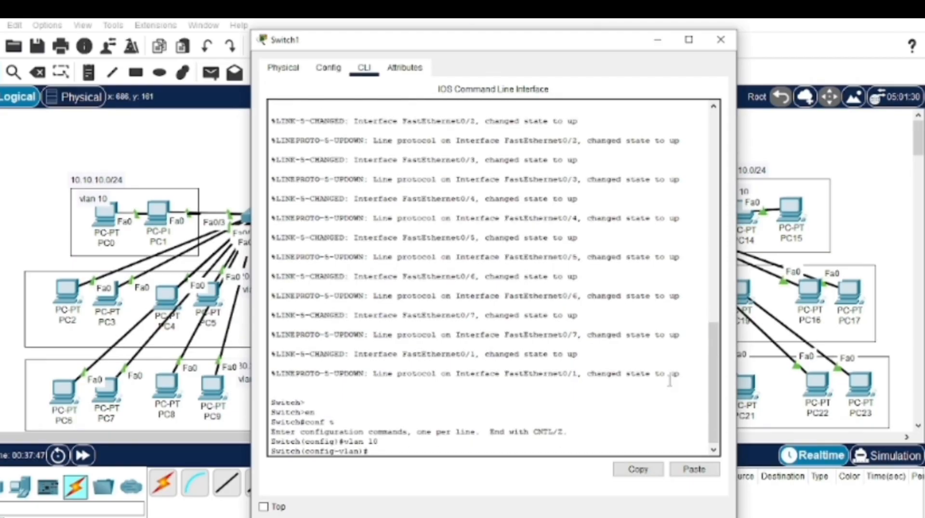
text(vlan 20)
key(Return)
text(vlan 30)
key(Return)
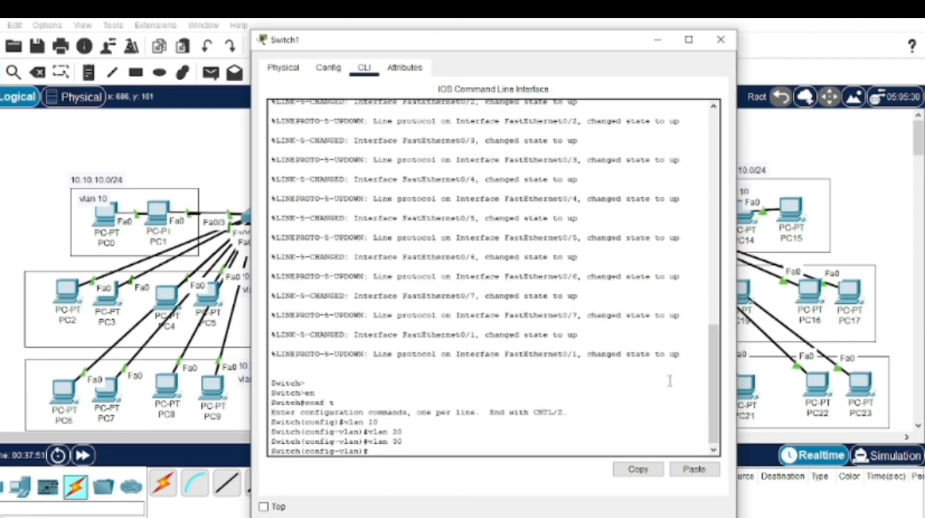
text(vlan 40)
key(Return)
text(v)
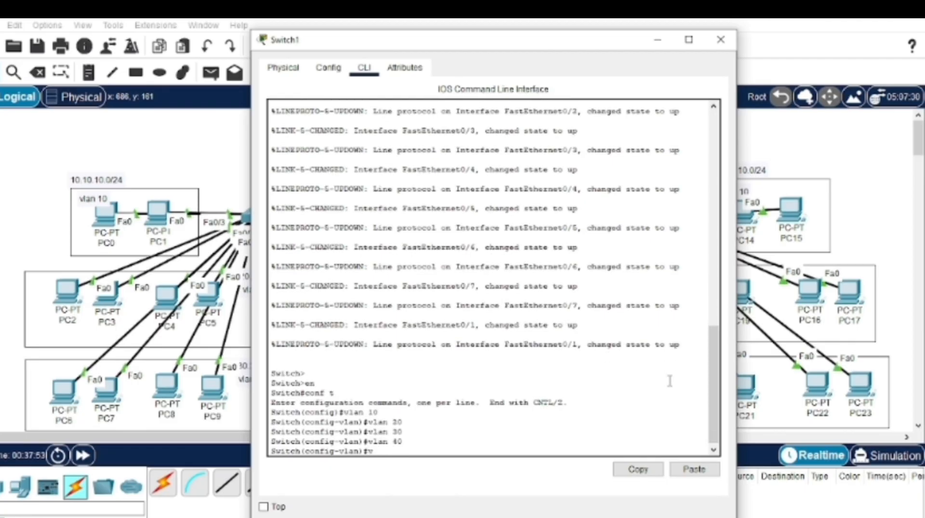
text(lan 50)
key(Return)
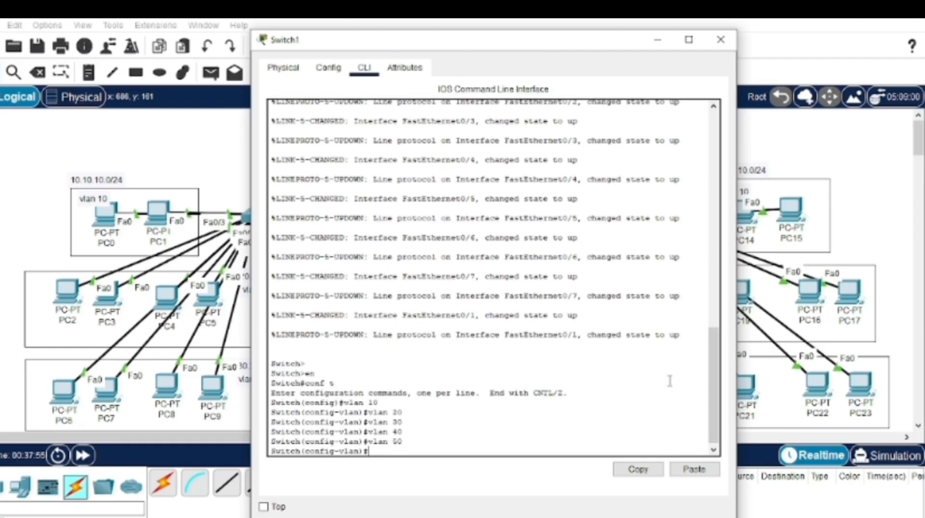
Show Switch1's brief VLAN table to check the VLANs, and close the switch's window.
text(do sh)
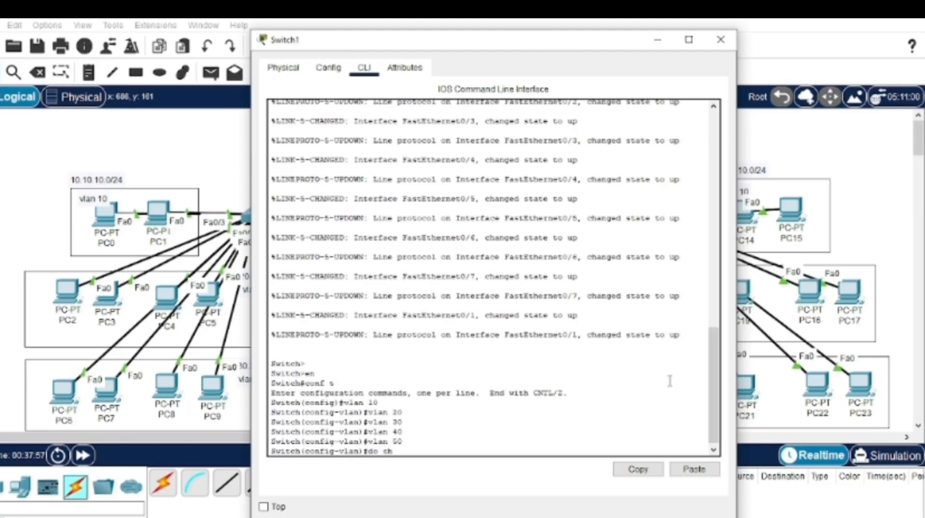
text(ow vlan br)
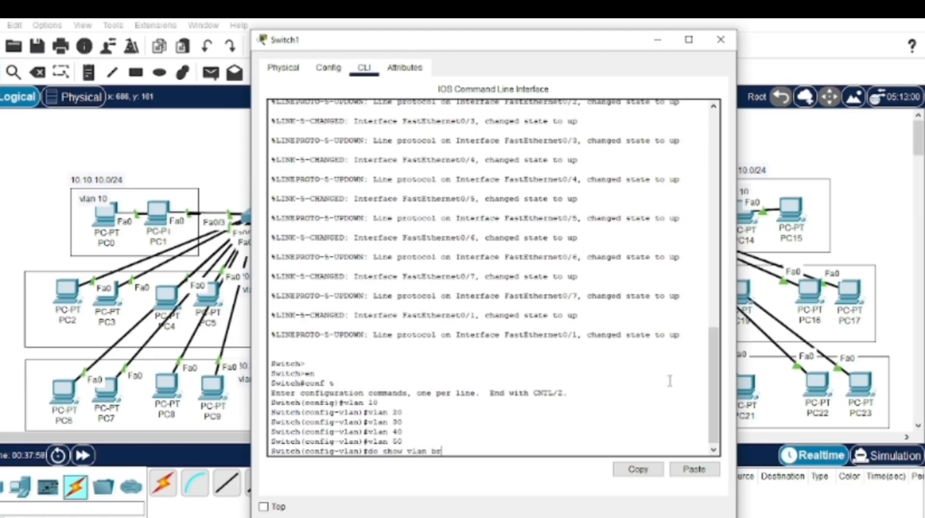
text(ief)
key(Return)
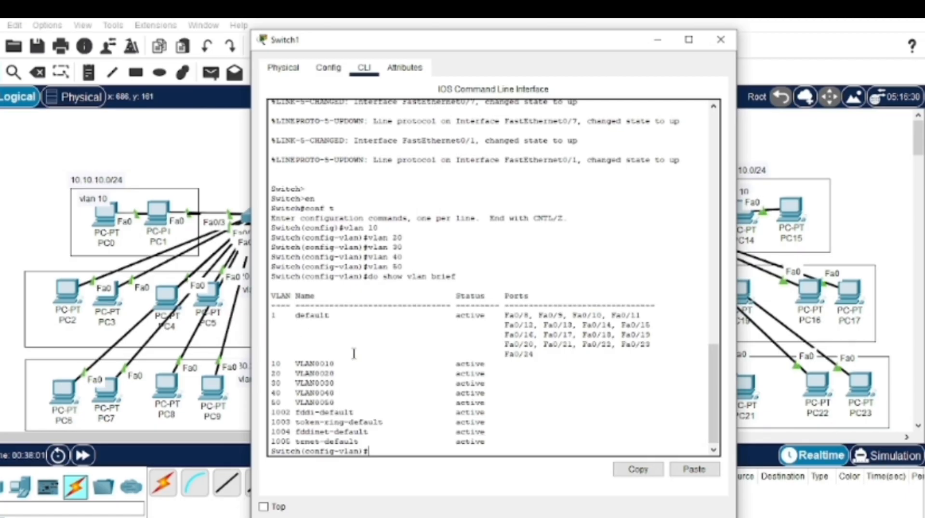
click(721, 40)
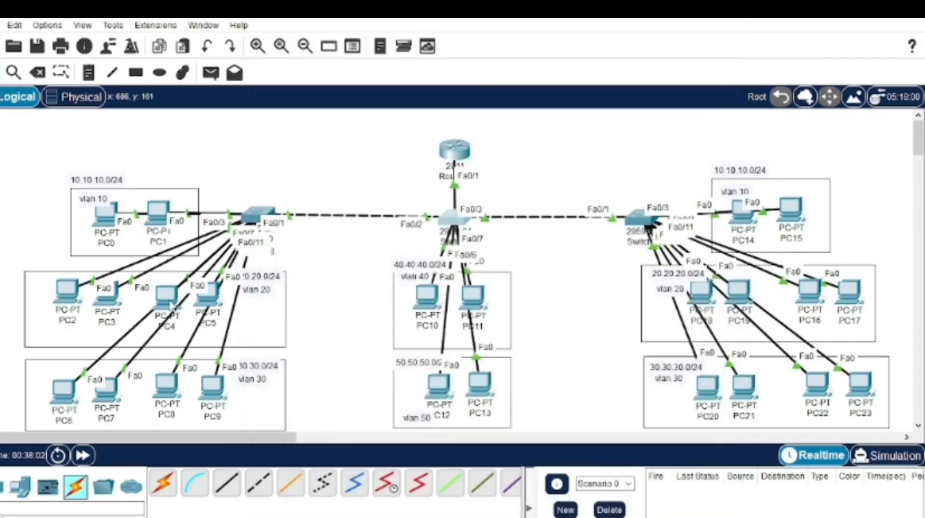
Open the command line of Switch0, the switch serving PC0 to PC9, and enter global configuration mode.
click(260, 213)
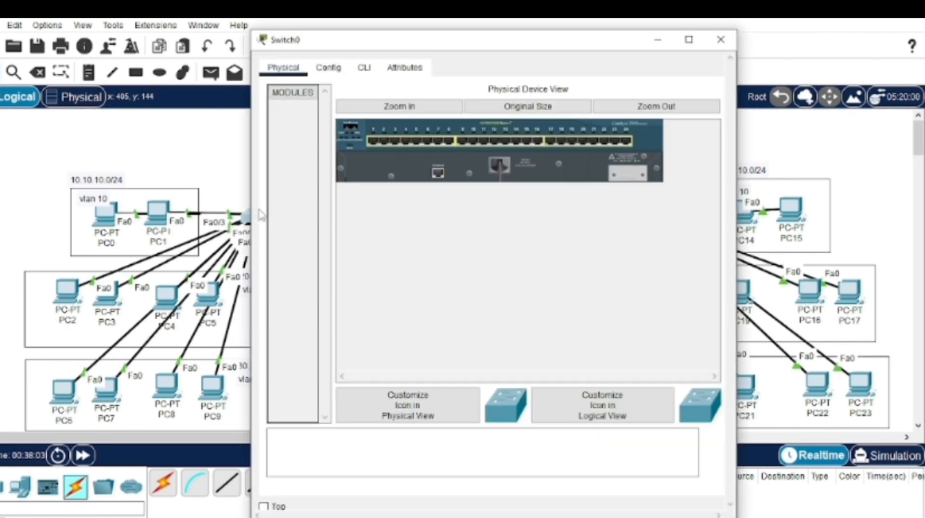
click(364, 70)
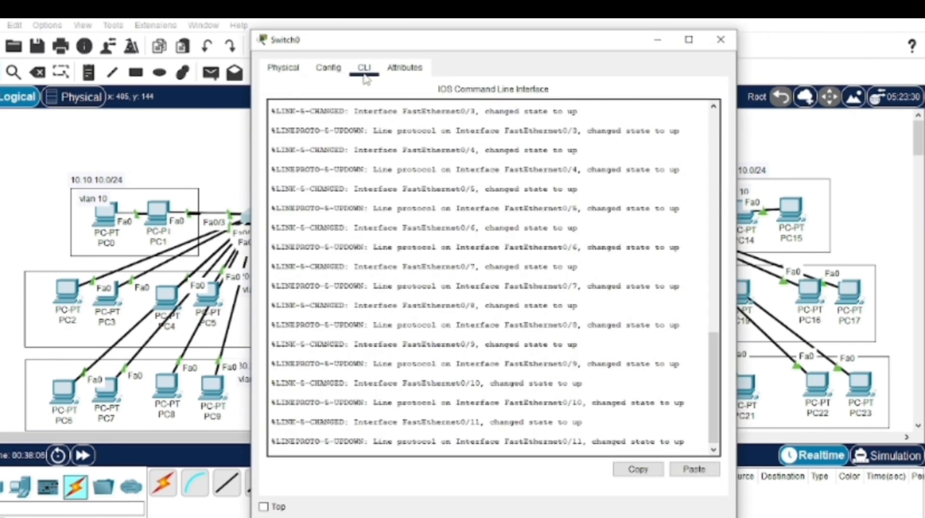
key(Return)
text(en)
key(Return)
text(co)
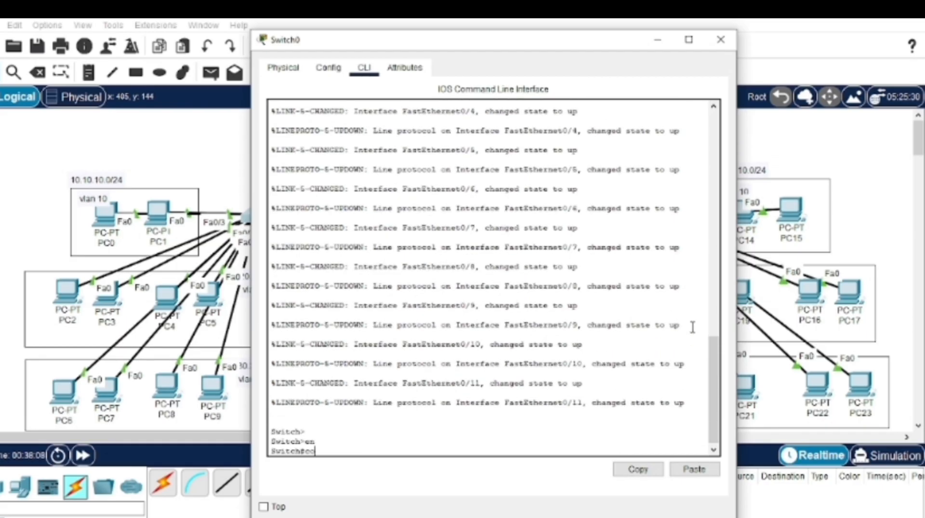
text(nf t)
key(Return)
Create VLANs 10, 20, 30, 40 and 50 on Switch0.
text(vlan)
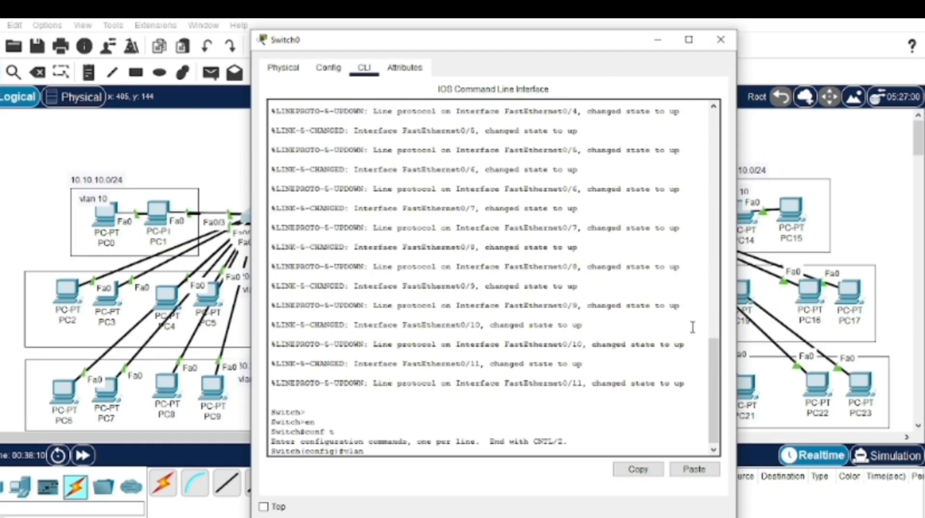
text( 10)
key(Return)
text(vlan 20)
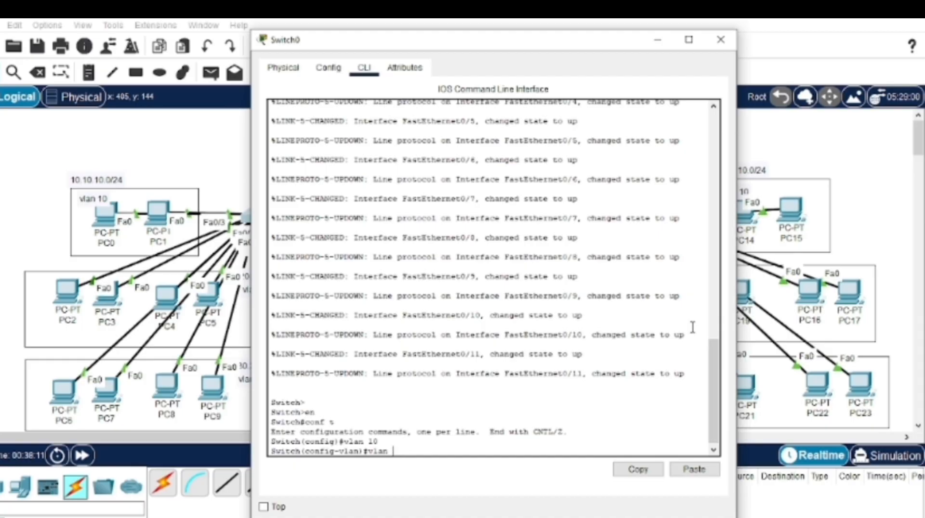
key(Return)
text(vlan 30)
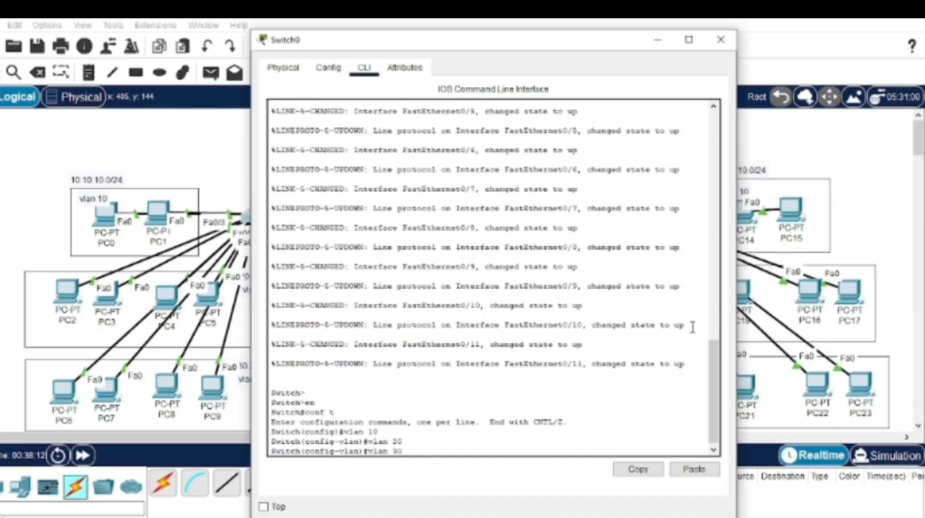
key(Return)
text(vlan 40)
key(Return)
text(vlan)#vla)
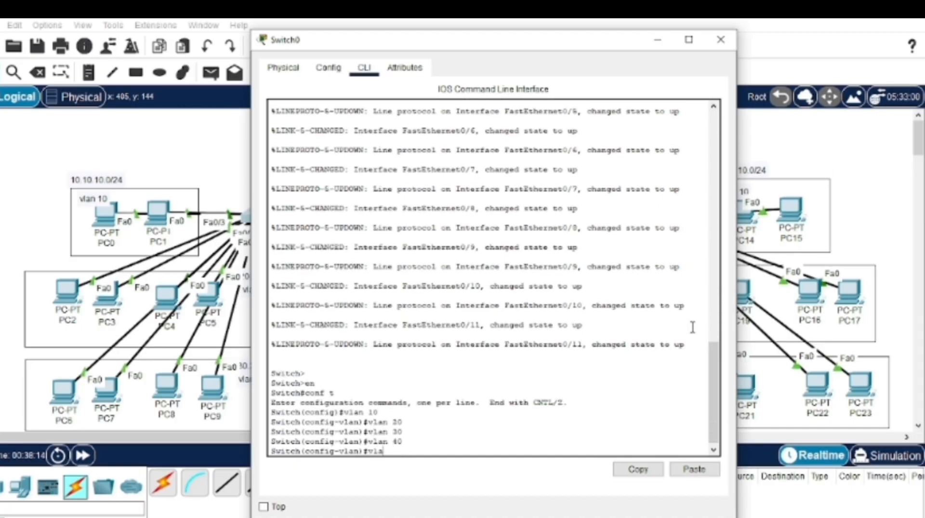
text(n 50)
key(Return)
Show the brief VLAN table on Switch0 to check its VLANs.
text(do show )
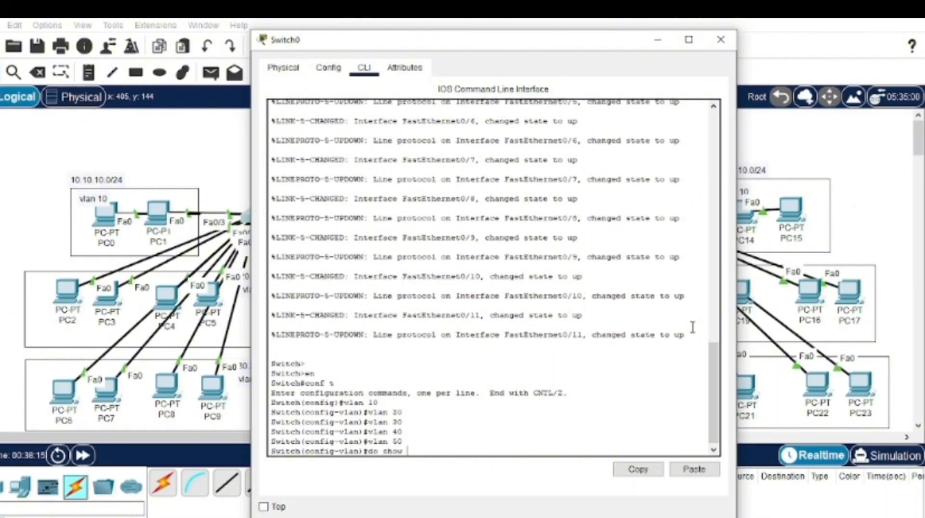
text(vlan brief)
key(Return)
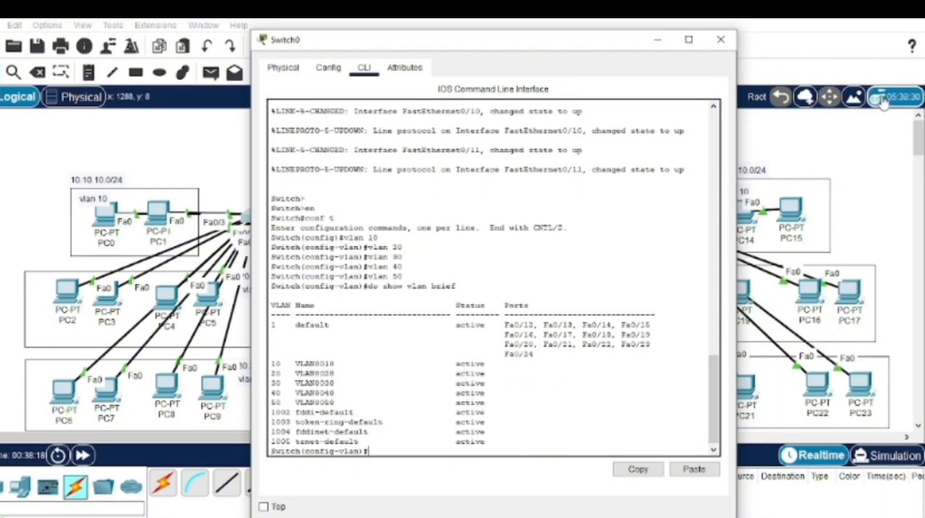
Close Switch0's window, open the command line of Switch2, the switch serving PC14 to PC23, and enter global configuration mode.
click(721, 40)
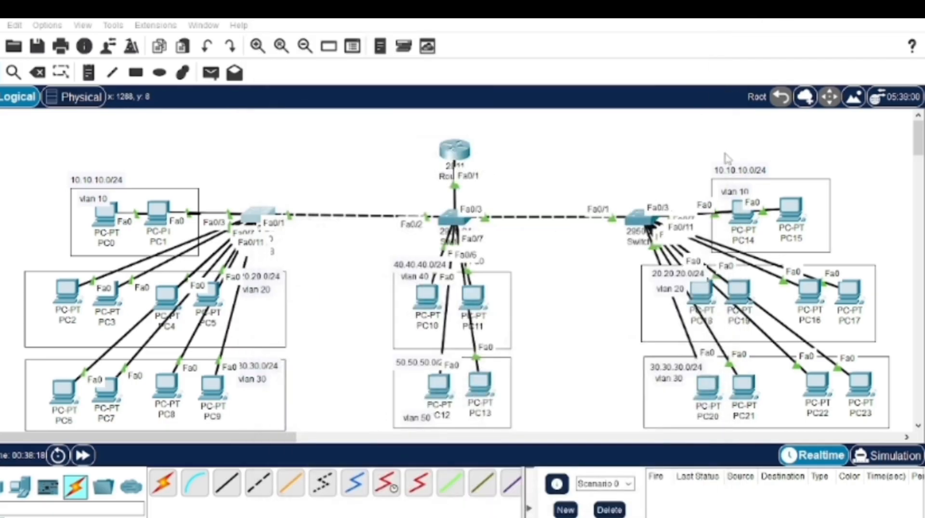
click(637, 225)
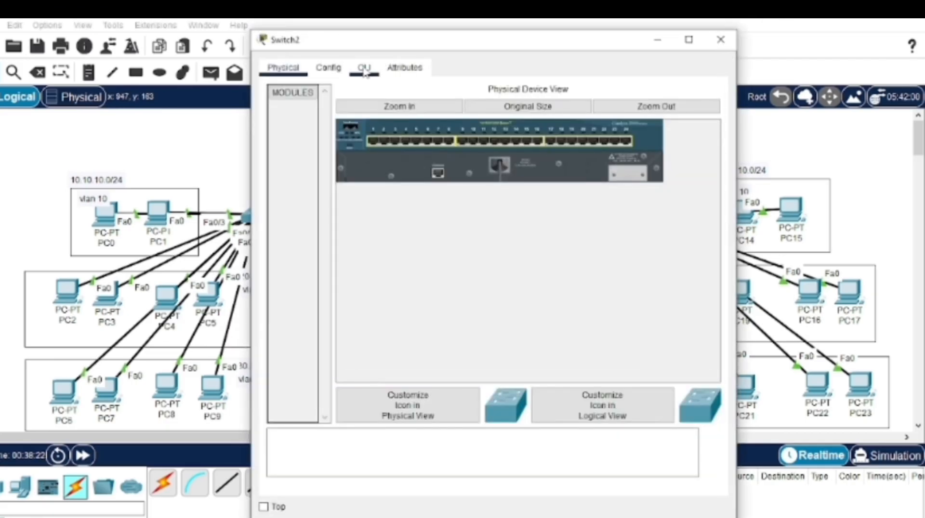
click(365, 68)
key(Return)
text(en)
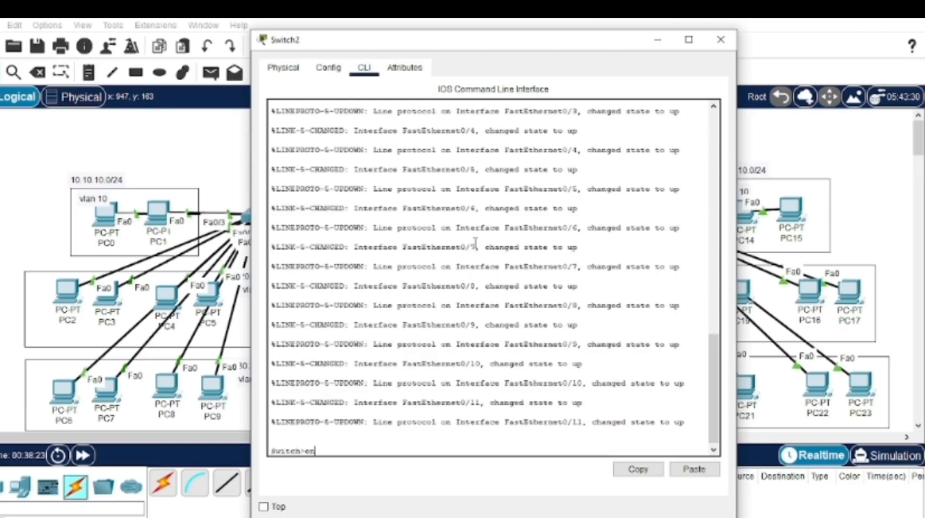
key(Return)
text(conf t)
key(Return)
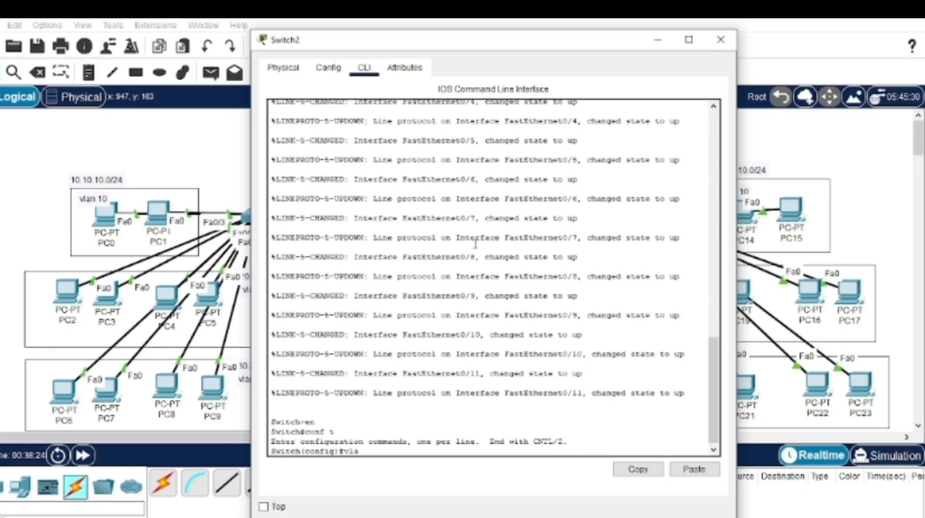
Create VLANs 10, 20, 30, 40 and 50 on Switch2, and close the switch's window.
text(vlan 10)
key(Return)
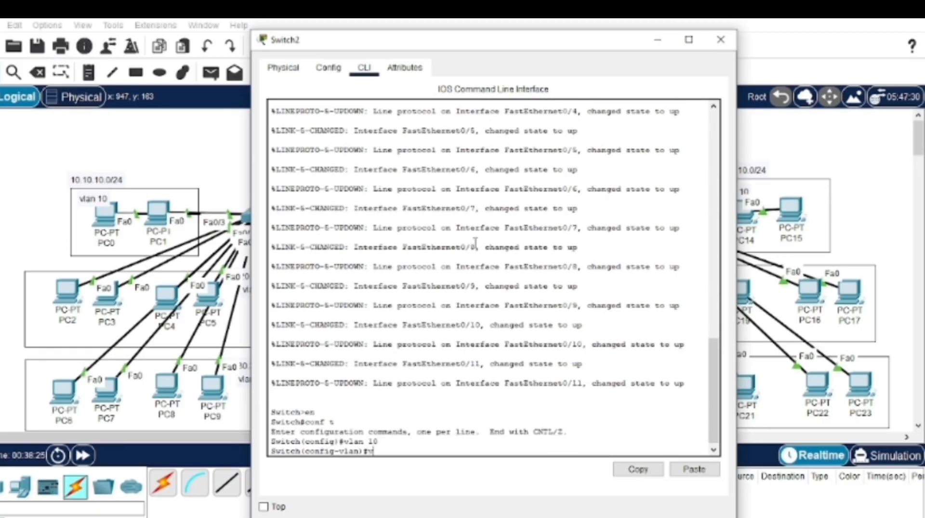
text(vlan 20)
key(Return)
text(vlan 30)
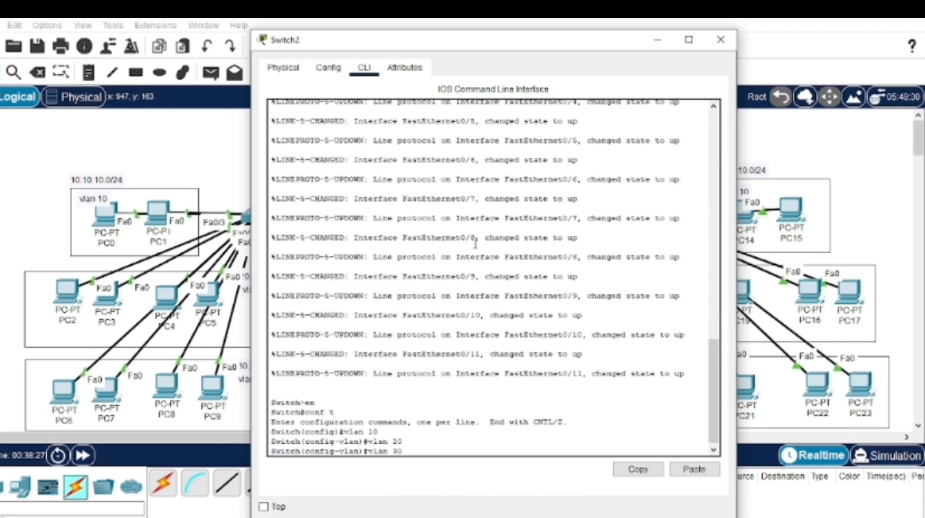
key(Return)
text(vlan 40)
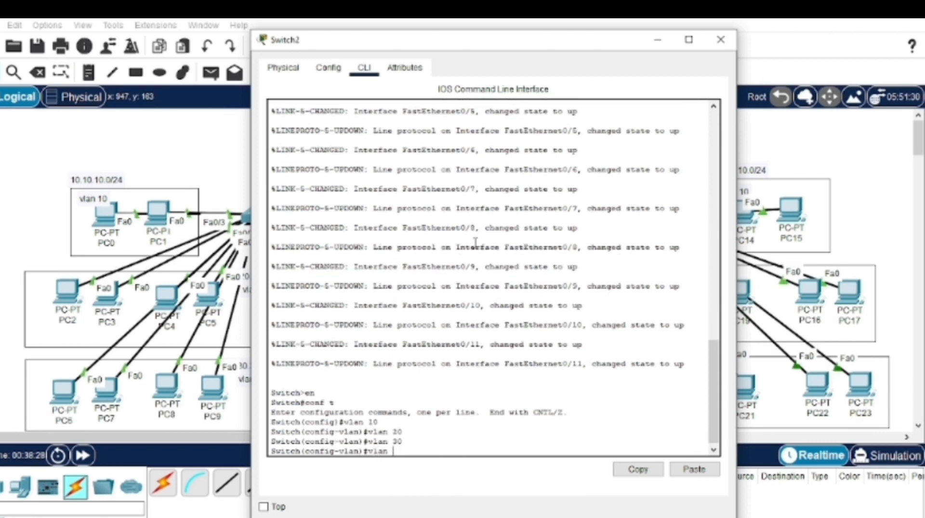
key(Return)
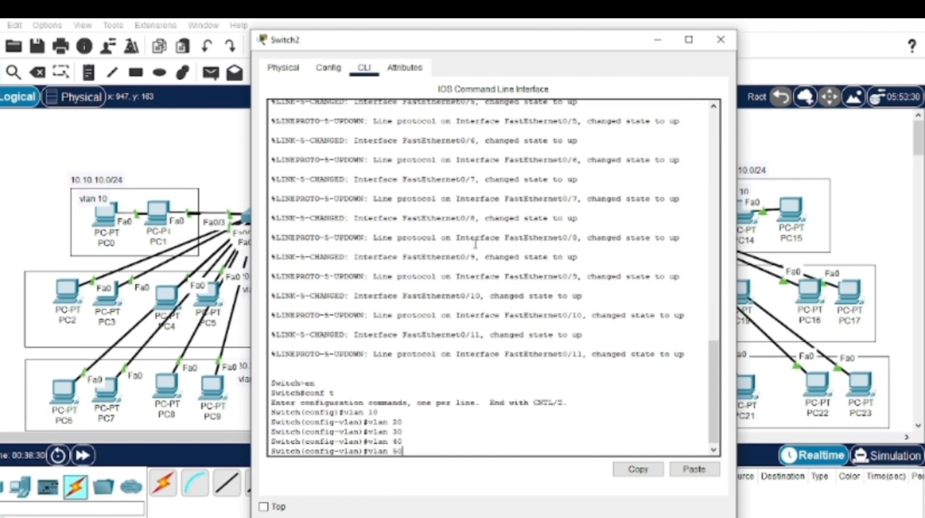
text(vlan 50)
key(Return)
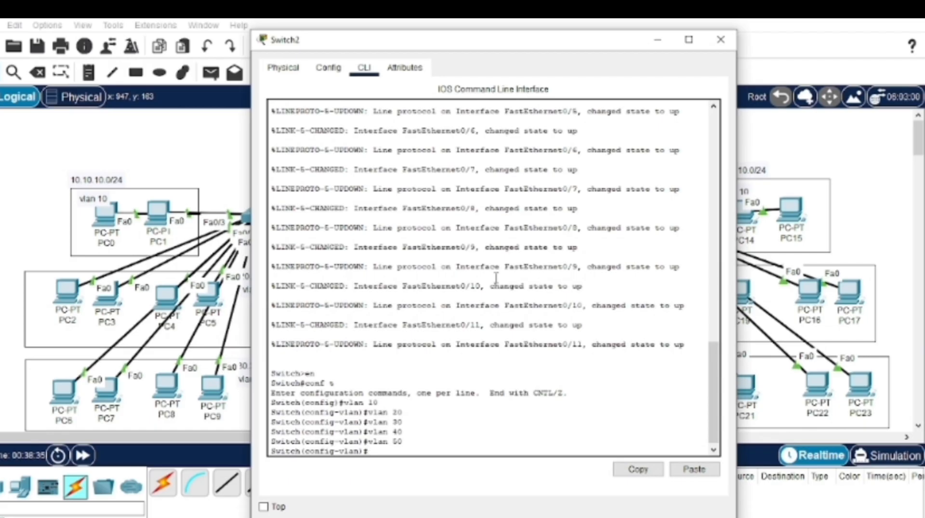
click(720, 40)
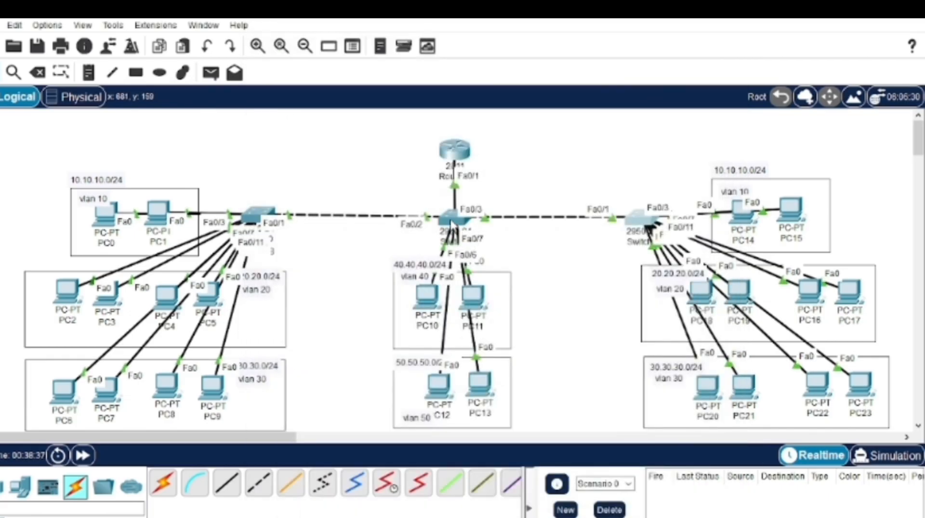
Move Switch1 slightly closer to Router0 and open Switch1's command line.
drag(447, 217, 452, 220)
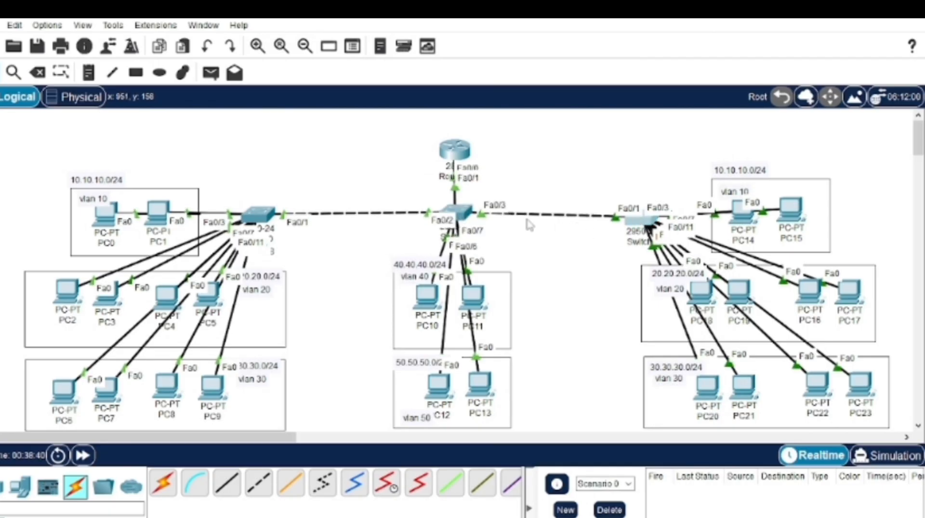
click(454, 230)
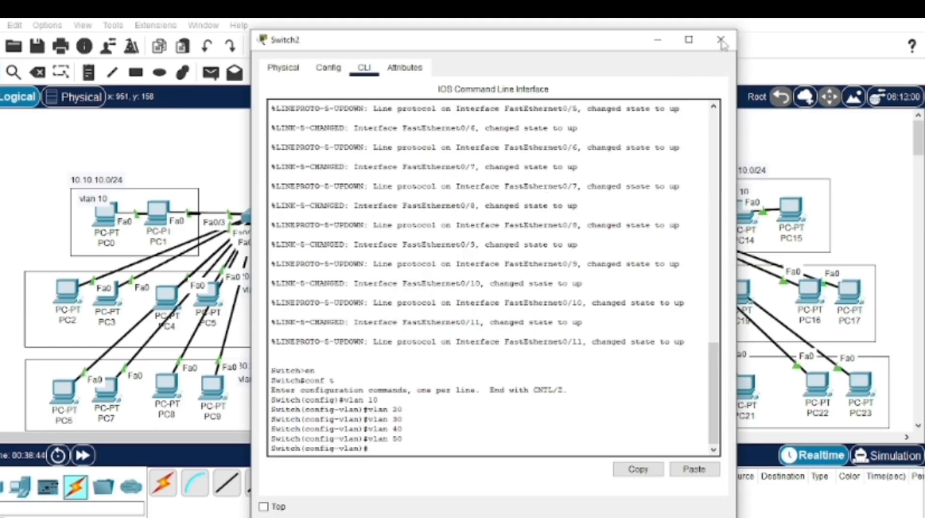
click(721, 39)
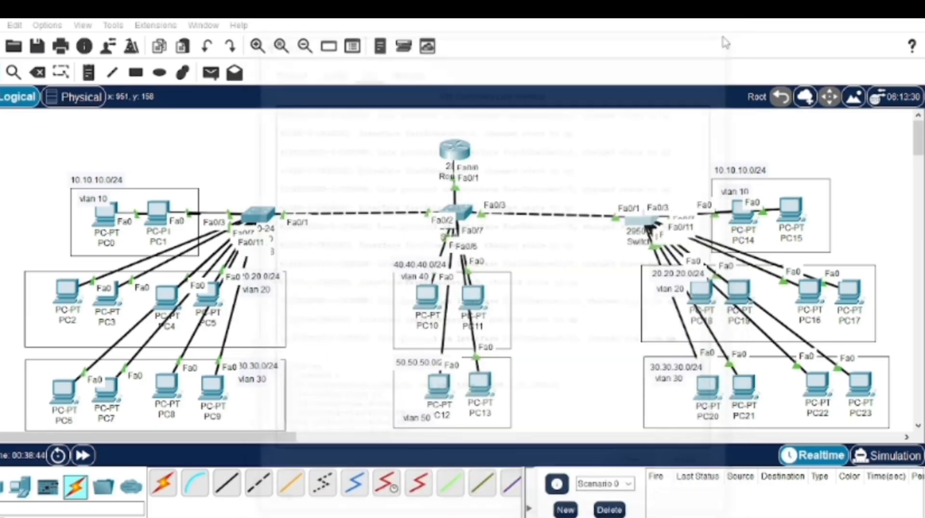
click(464, 215)
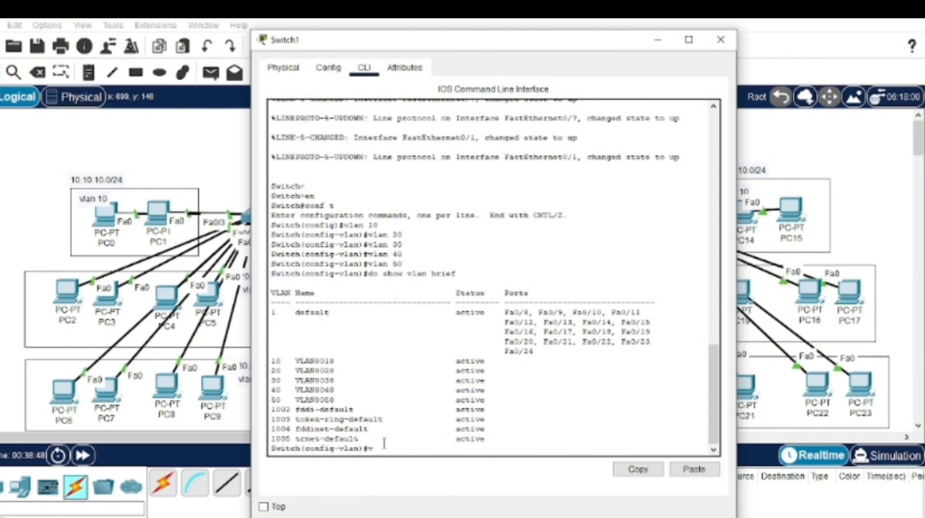
Try to assign port Fa0/5 to VLAN 40 with a single vlan command on Switch1.
text(vlan)
text( 40)
text( fa0/)
text(4)
key(Return)
Set ports Fa0/4-5 of Switch1 to access mode in VLAN 40, working from global configuration mode and returning to it.
text(ex)
key(Return)
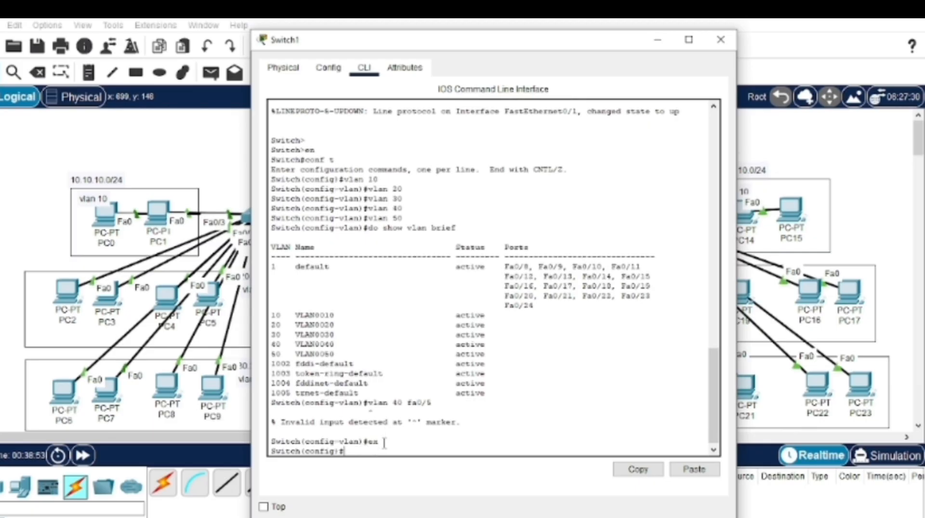
text(int range)
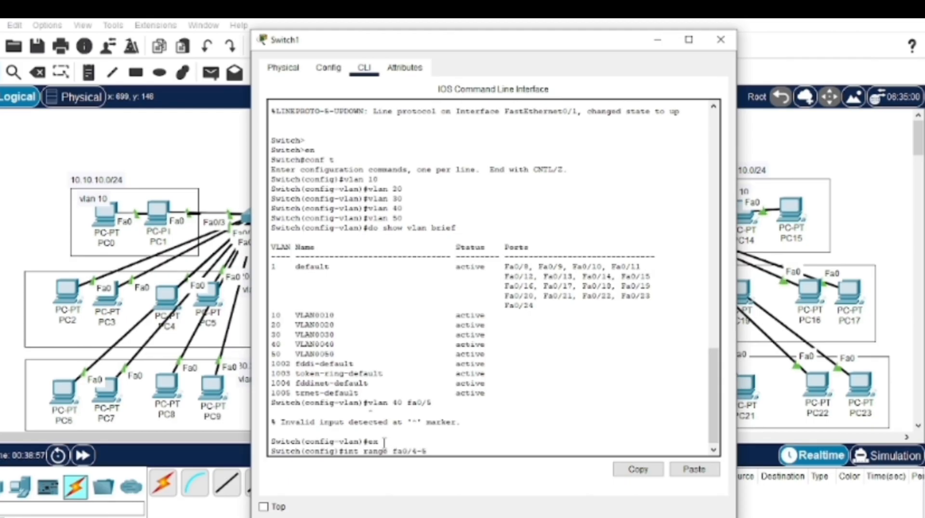
text(fa0/4-6)
key(Return)
text(switchp)
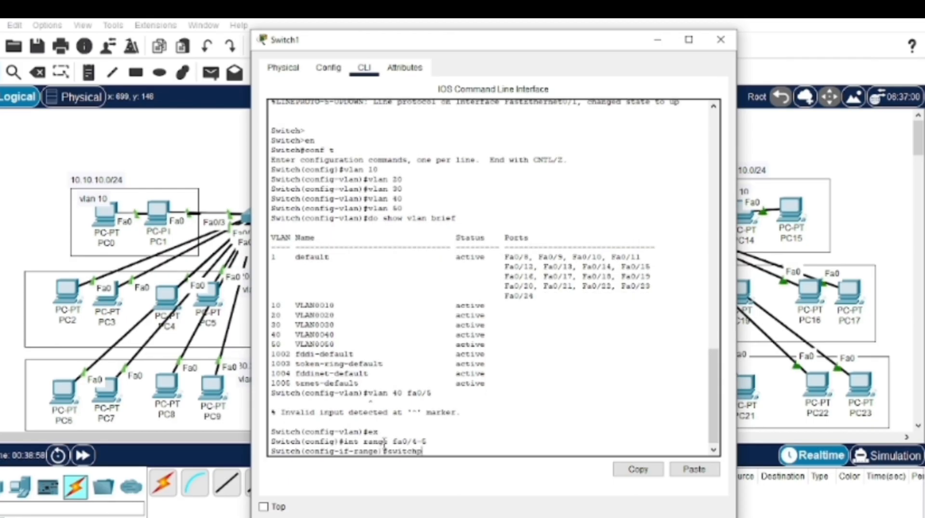
text(ort mode acc)
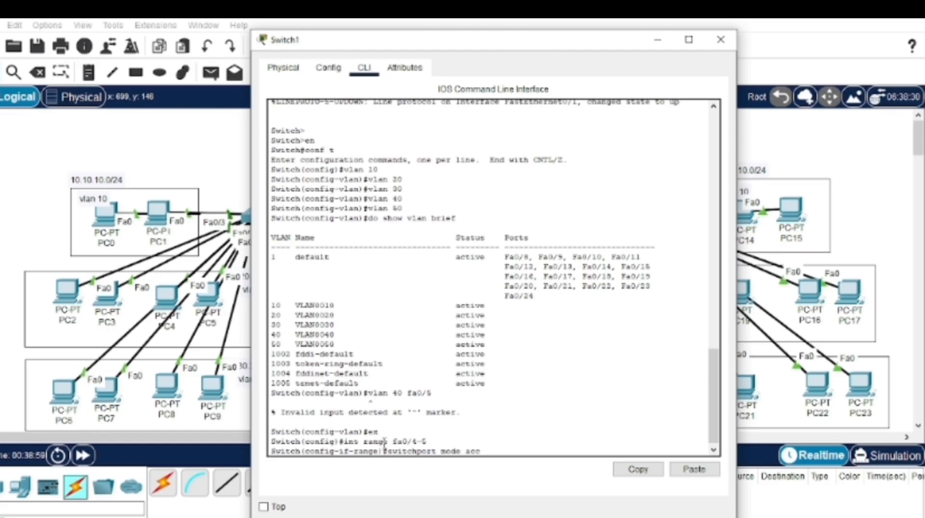
key(Return)
text(switchport acc vlan )
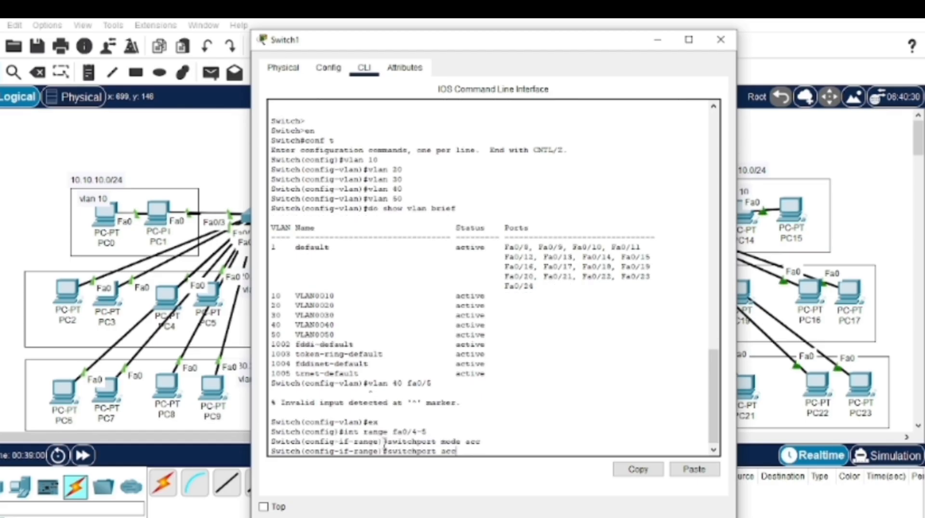
text(40)
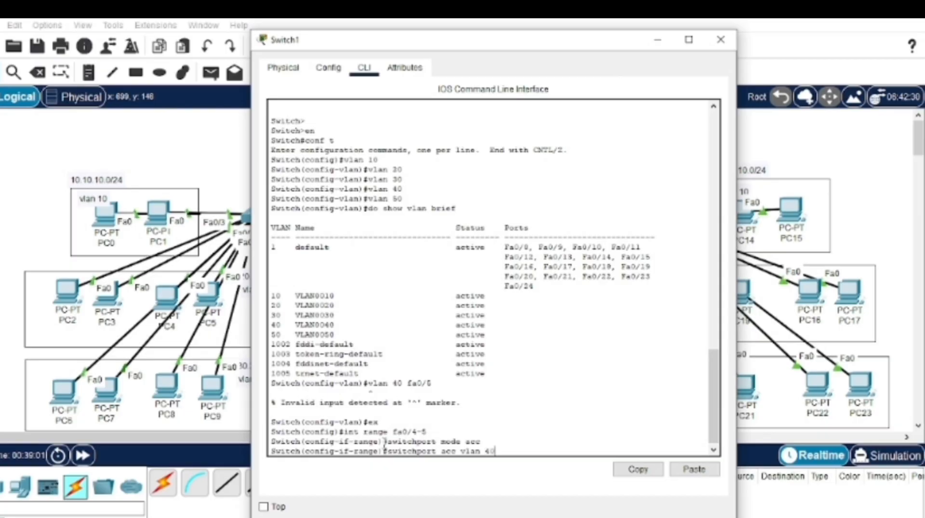
key(Return)
text(ex)
key(Return)
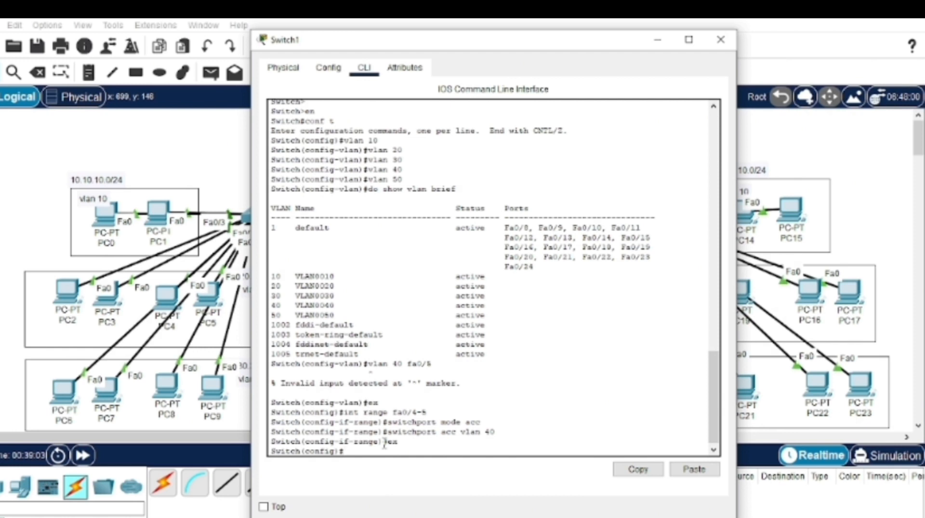
Set the port range Fa0/6-7 of Switch1 to access mode.
text(int range fa)
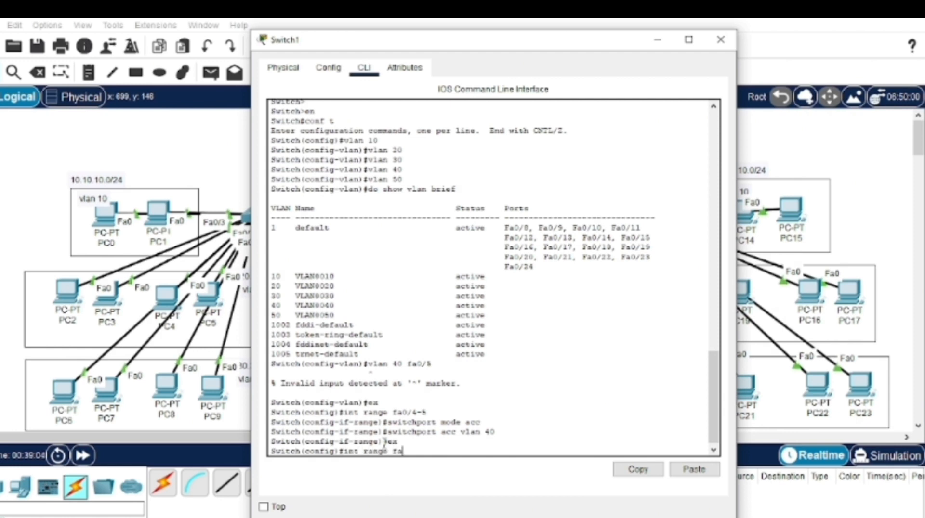
text(0/6-7)
key(Return)
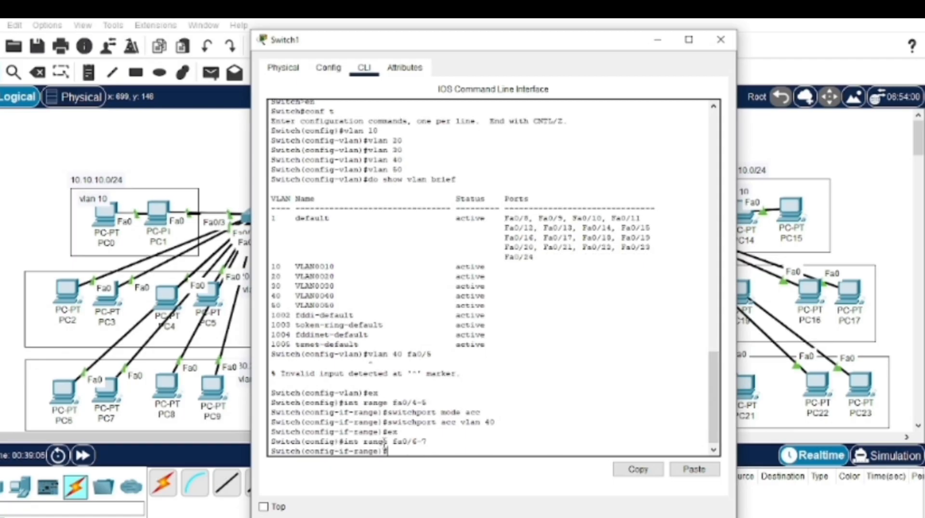
text(switchport mode)
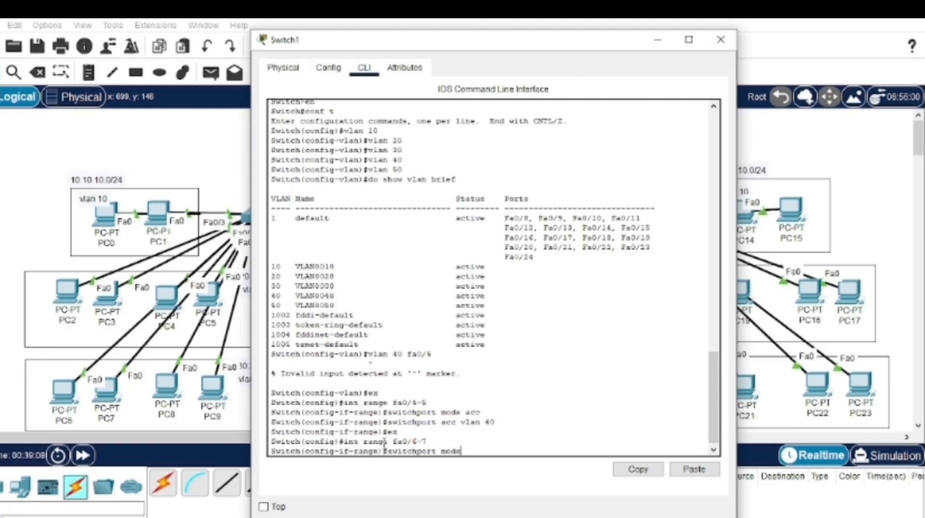
text( acc)
key(Return)
Try to assign ports Fa0/6-7 to VLAN 50.
text(swicthport a)
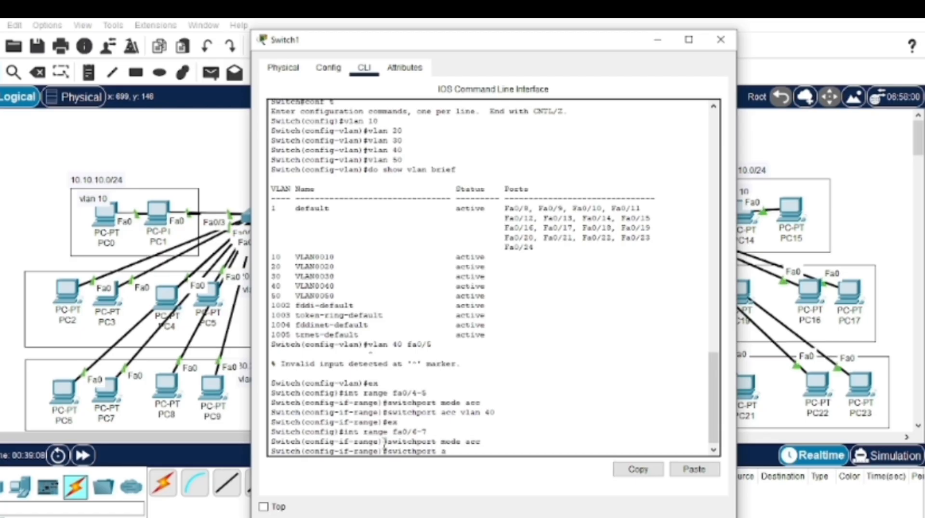
text(cc vlan 50)
key(Return)
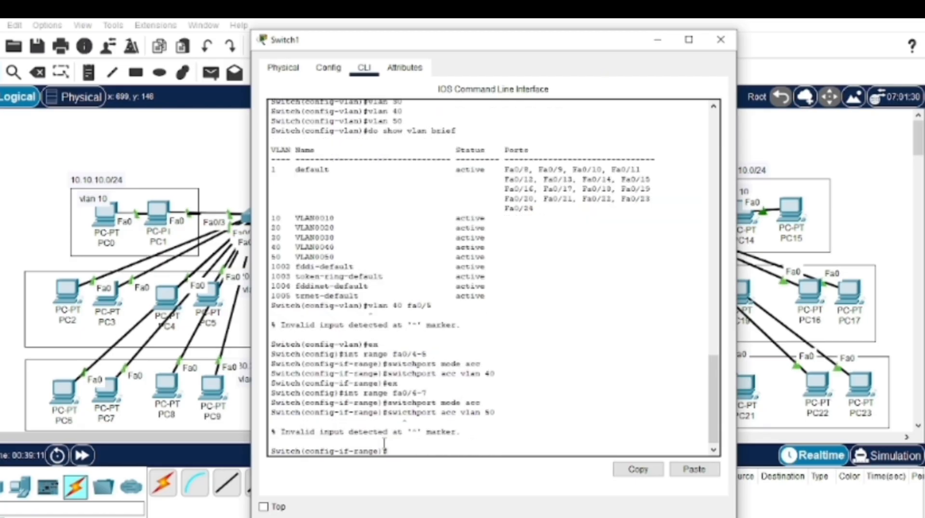
key(Return)
Assign ports Fa0/6-7 of Switch1 to access VLAN 50 and return to global configuration mode.
text(switchpo)
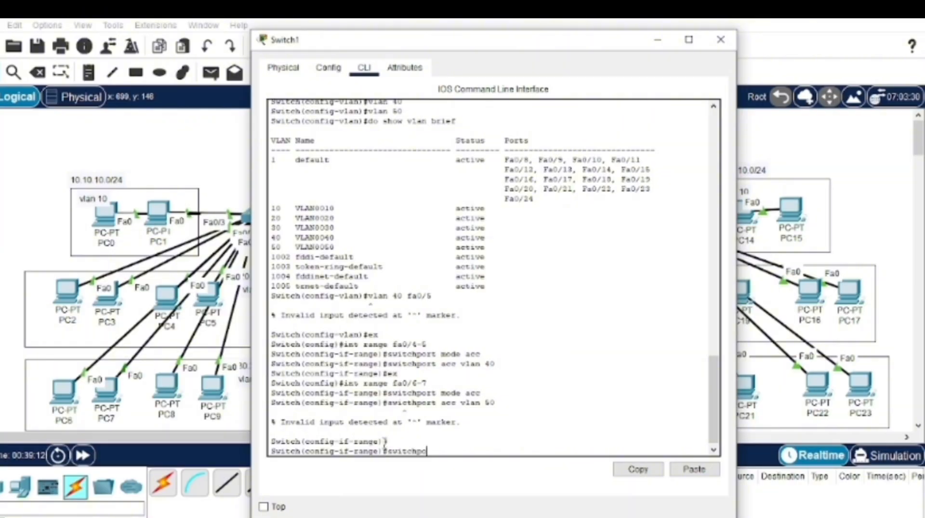
text(rt acc vlan 50)
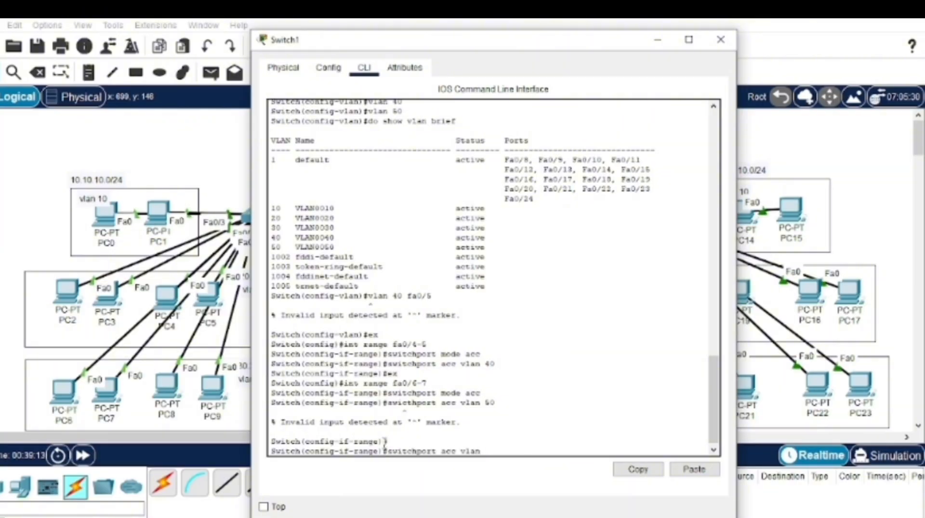
key(Return)
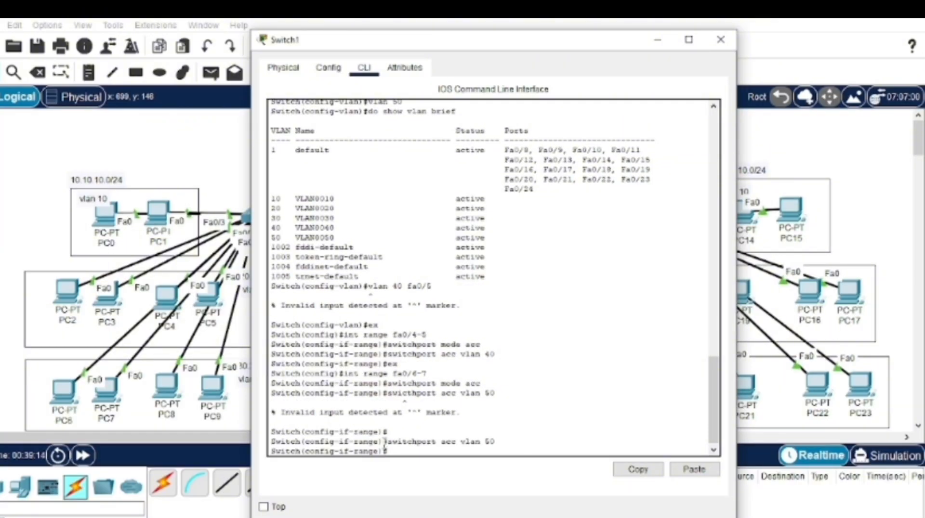
text(ex)
key(Return)
Show Switch1's brief VLAN table to check the port assignments, and close the switch's window.
text(do show)
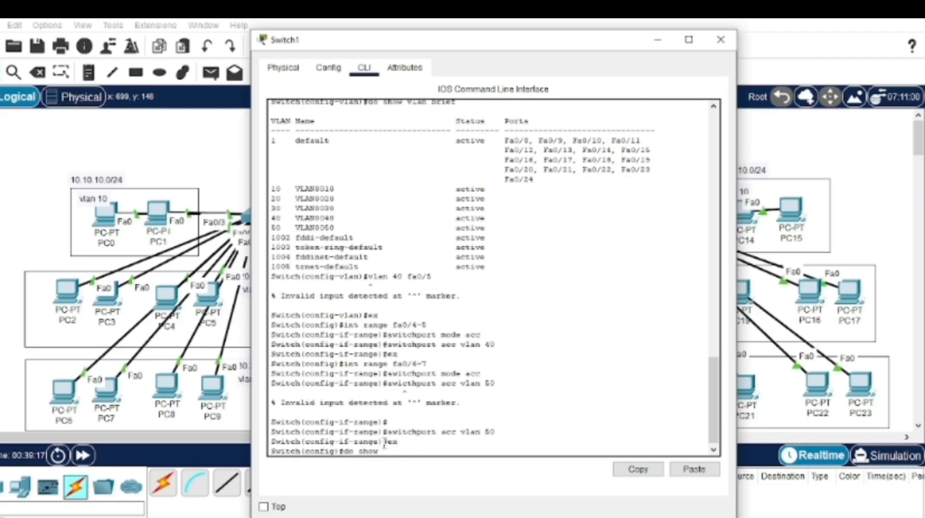
text( vlan brief)
key(Return)
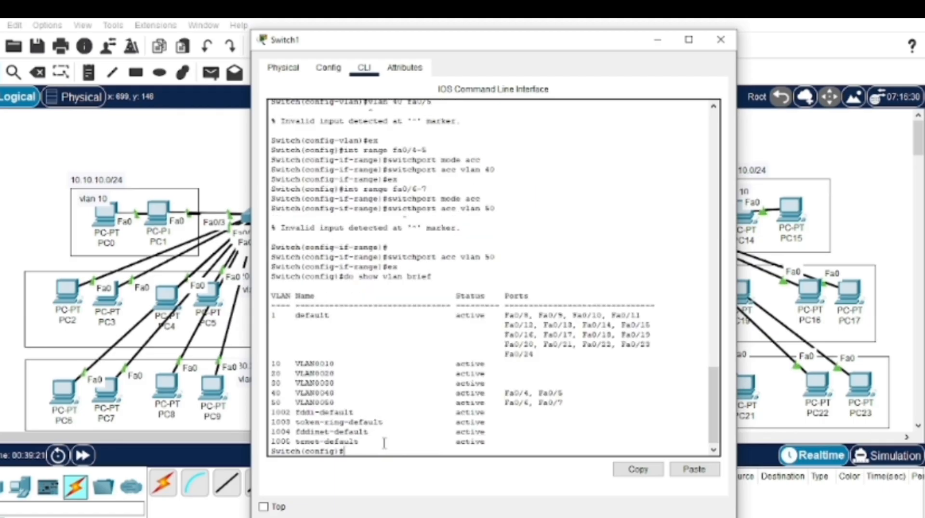
click(720, 39)
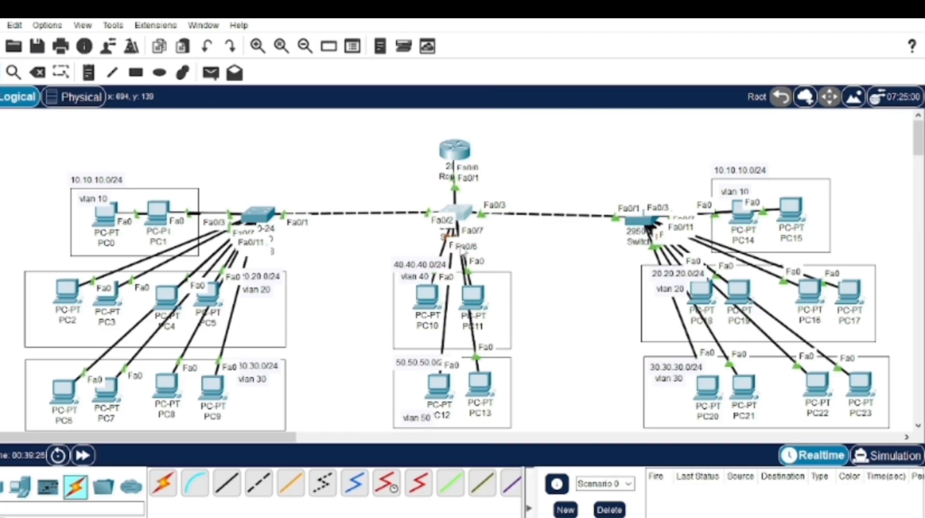
Open Switch1's command line and set the port range Fa0/2-3 to access mode.
click(461, 212)
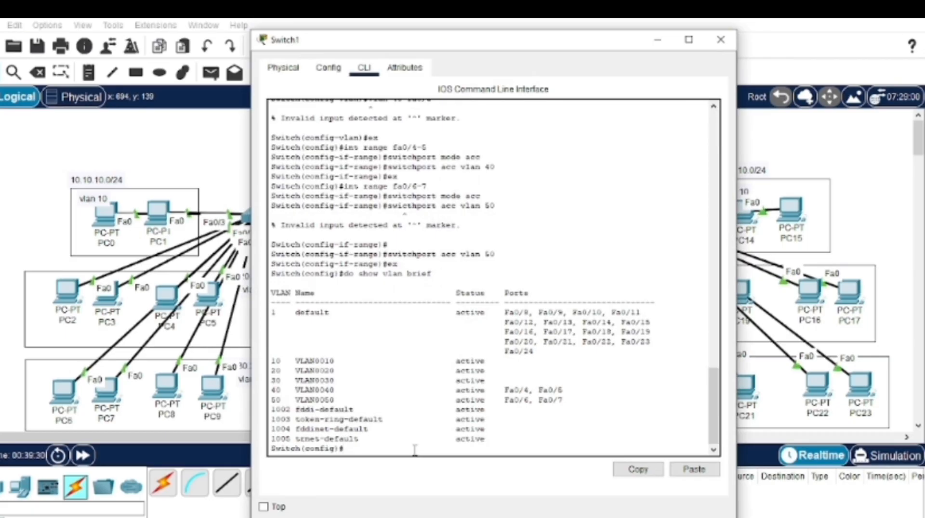
text(int range fa0/2-3)
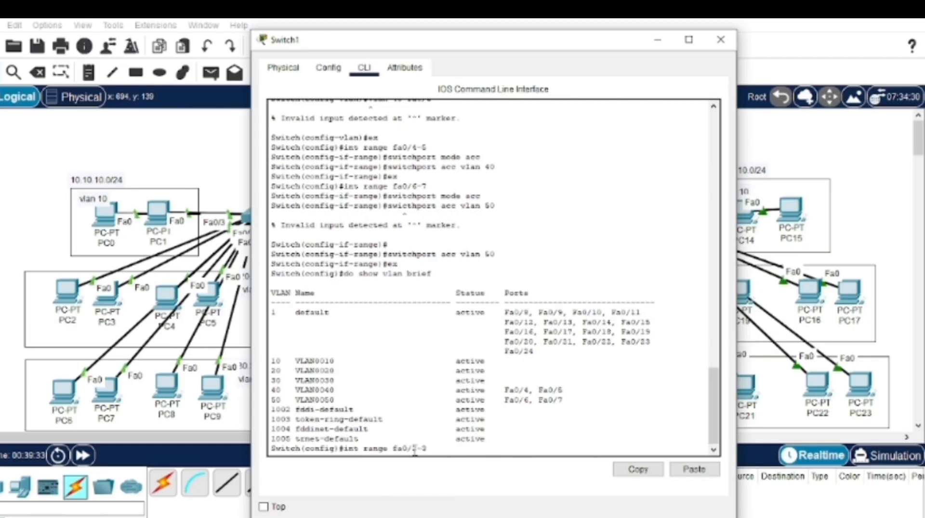
key(Return)
text(switchport m)
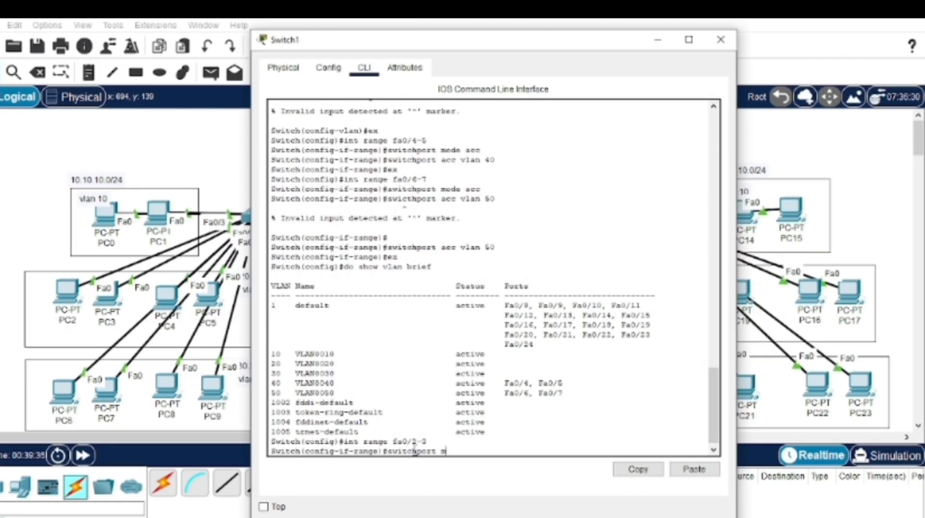
text(ode acc)
key(Return)
Assign ports Fa0/2-3 of Switch1 to access VLAN 10 and return to global configuration mode.
text(switchpor)
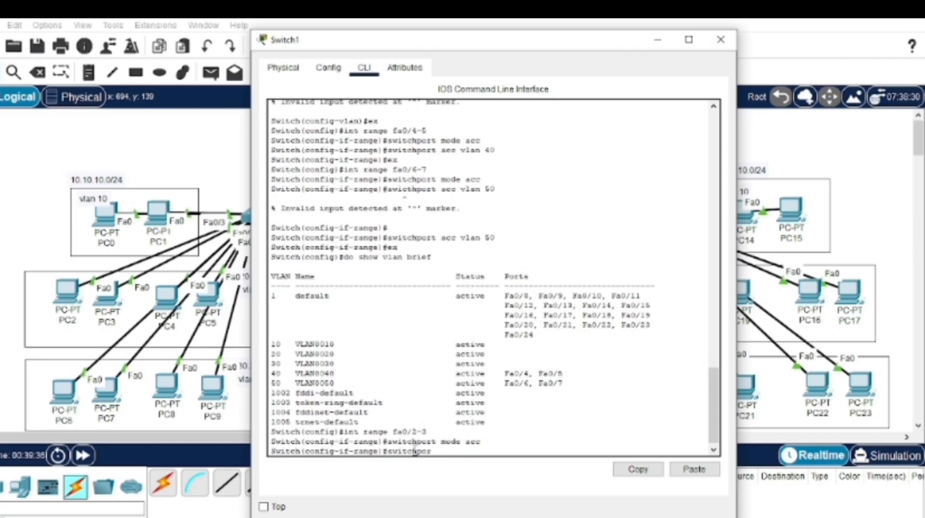
text(t acc vlan 10)
key(Return)
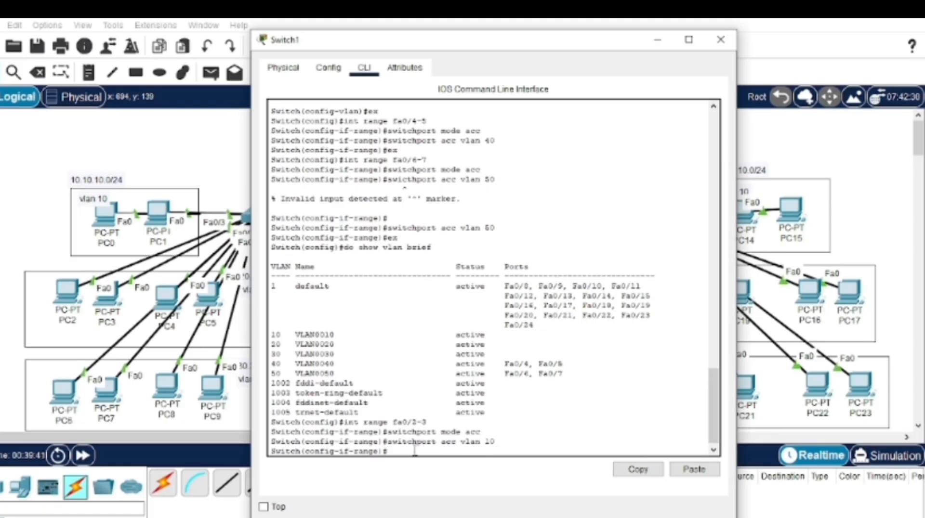
text(ex)
key(Return)
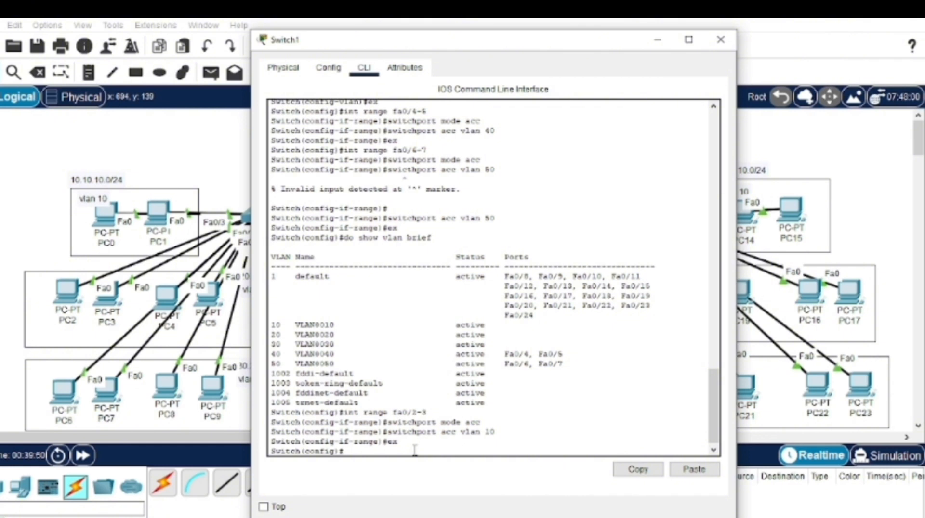
Try to enter interface configuration for ports Fa0/4-7 of Switch1.
text(int range)
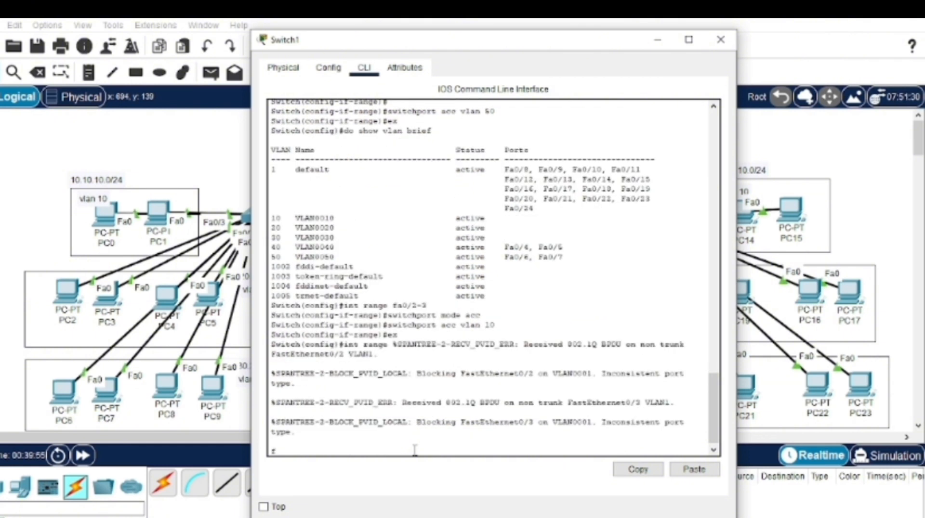
scroll(415, 450, up, 1)
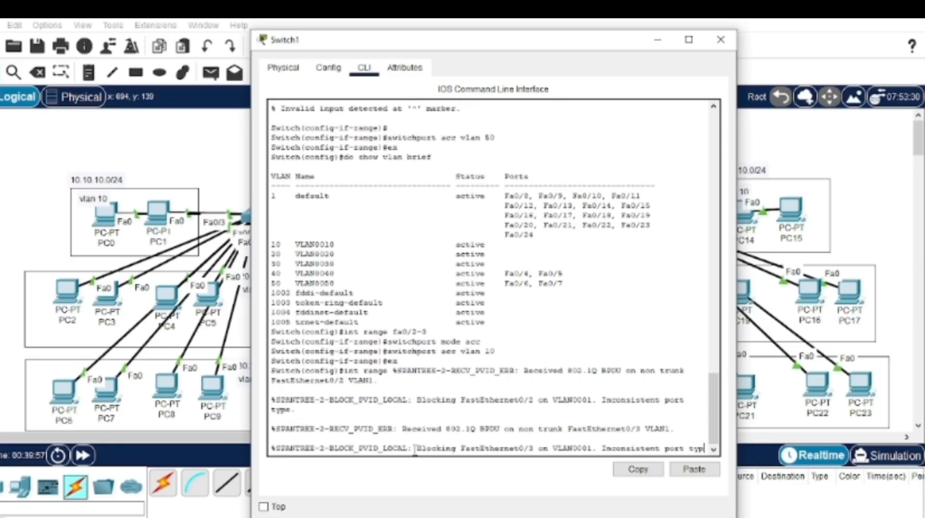
key(Return)
text(int)
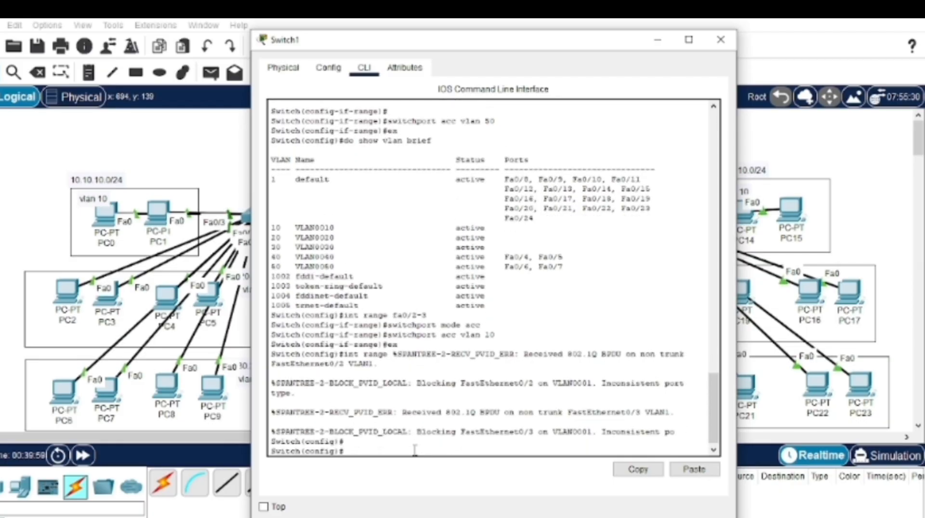
text( range fa0/)
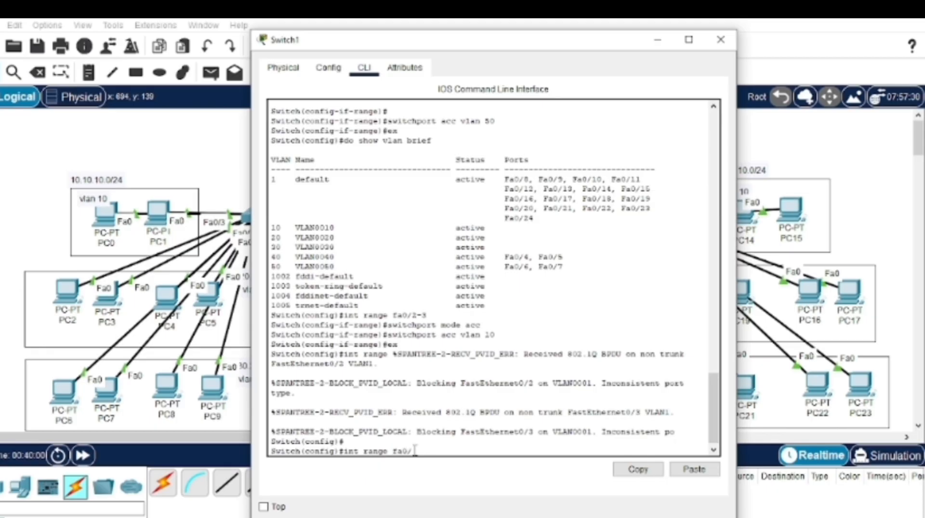
text(4)
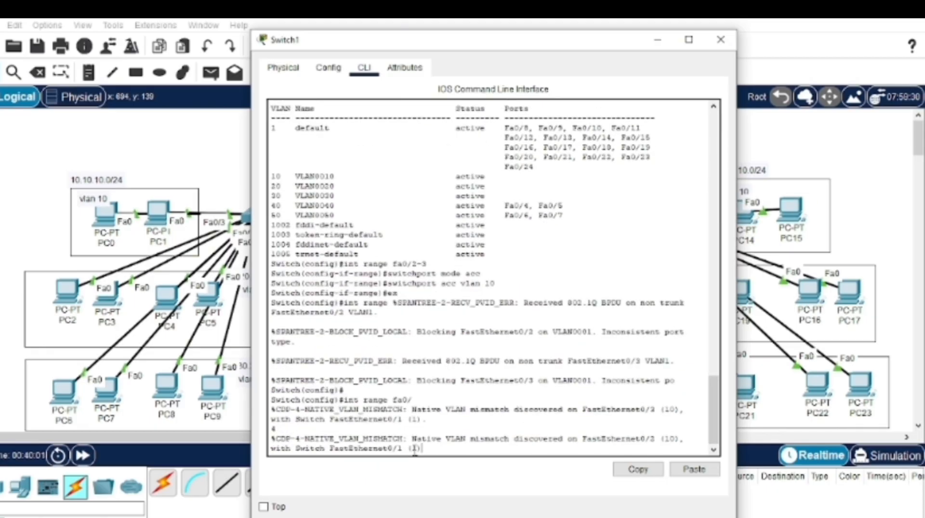
key(Return)
key(Return)
key(Return)
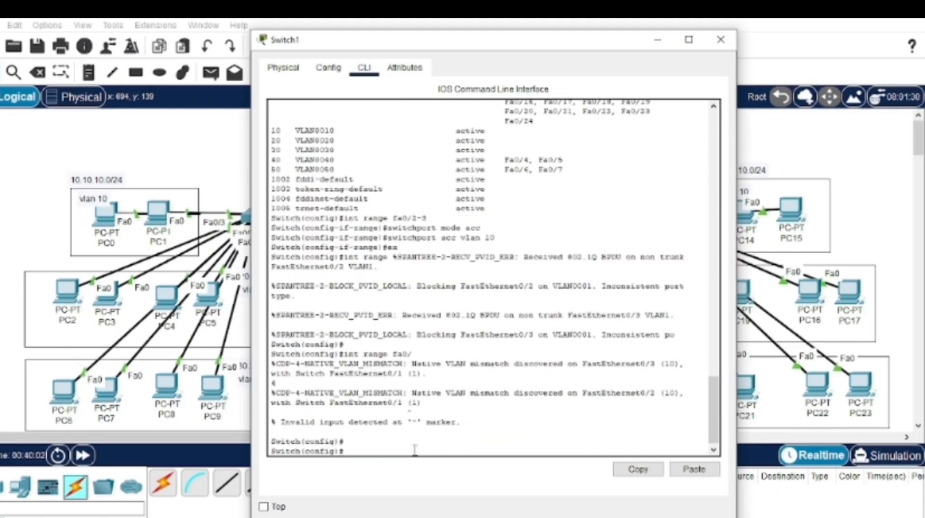
text(int fa0/)
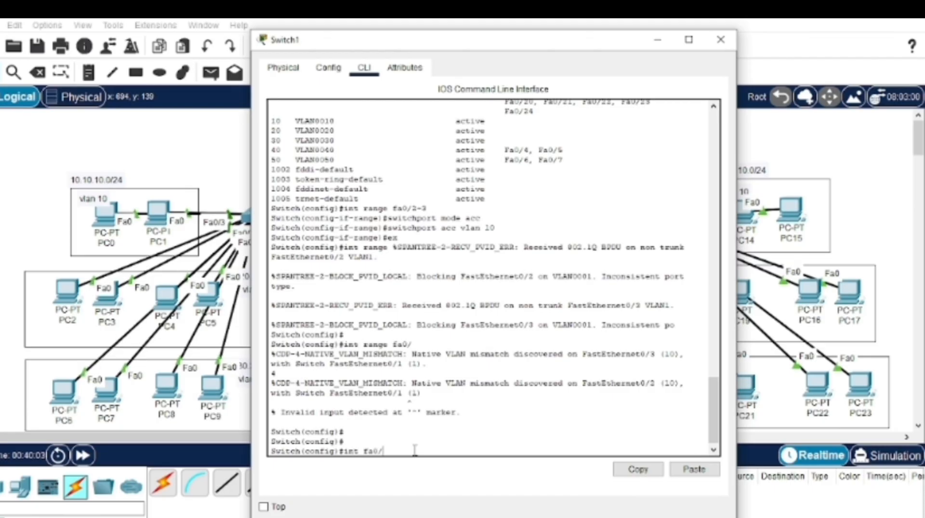
text(6-7)
key(Return)
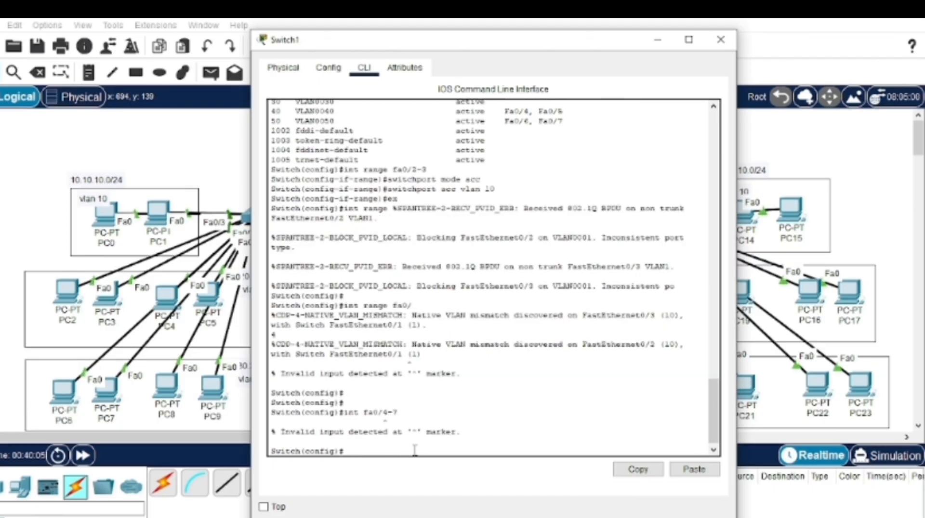
Enter the interface range Fa0/4-7 of Switch1 and set those ports to access mode.
text(int range fa0/4-7)
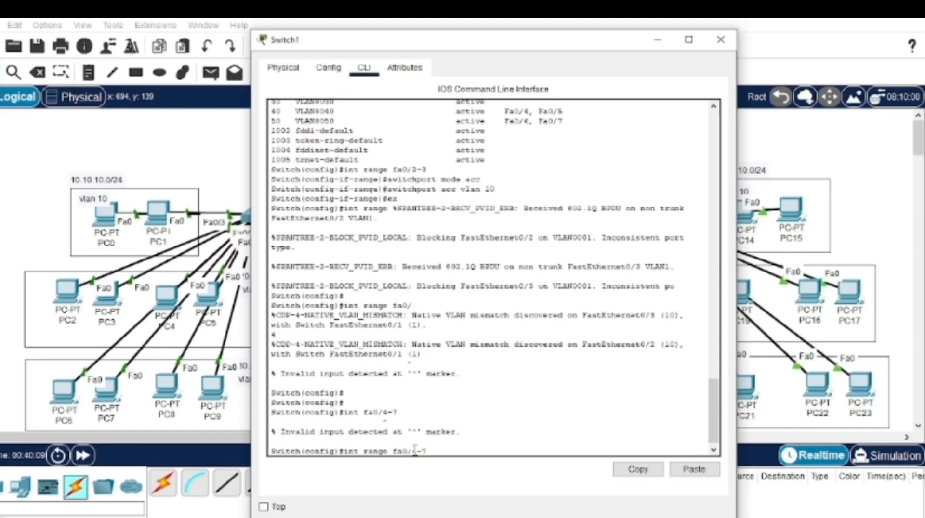
key(Return)
text(switch)
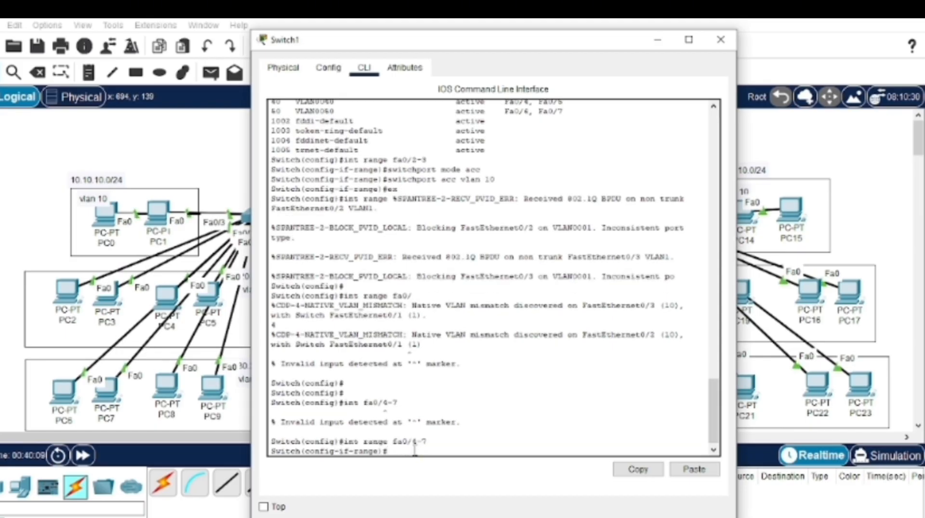
text(port mode acc)
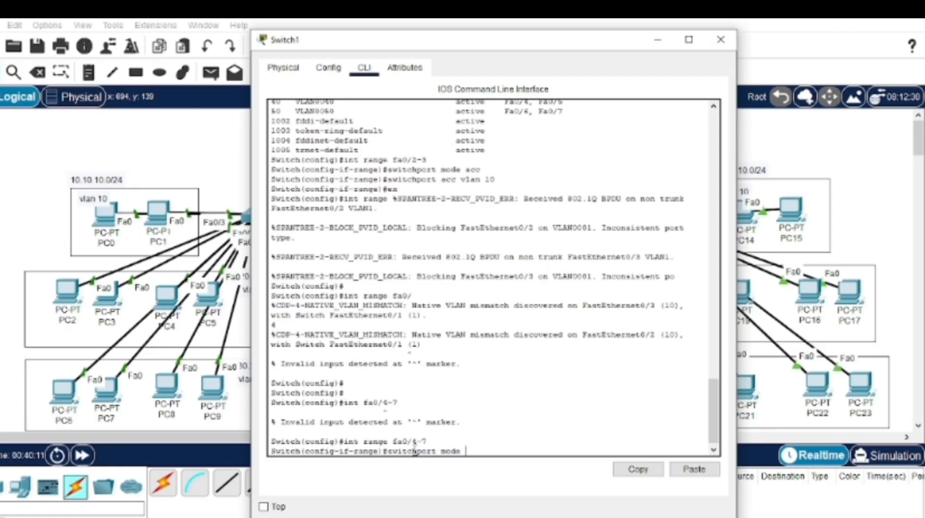
key(Return)
Assign ports Fa0/4-7 of Switch1 to access VLAN 20 and return to global configuration mode.
text(switchport acc vlan 20)
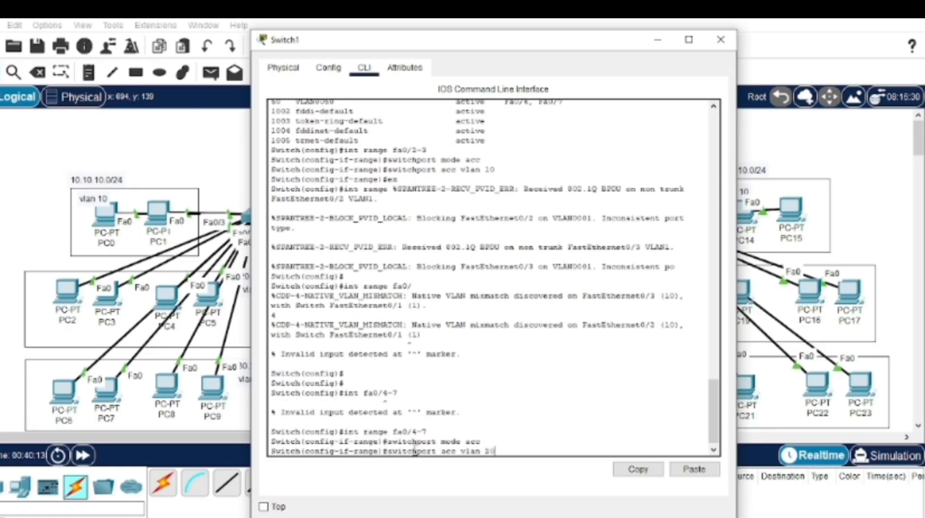
key(Return)
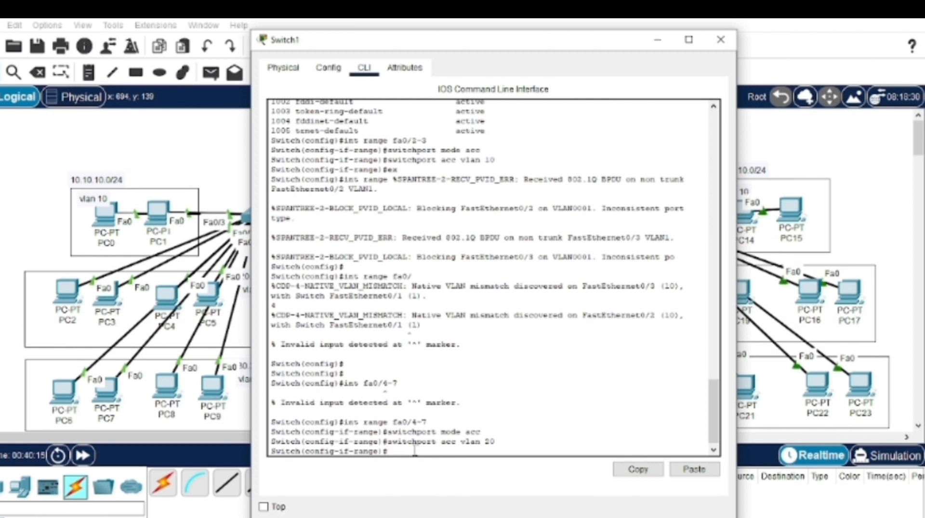
text(ex)
key(Return)
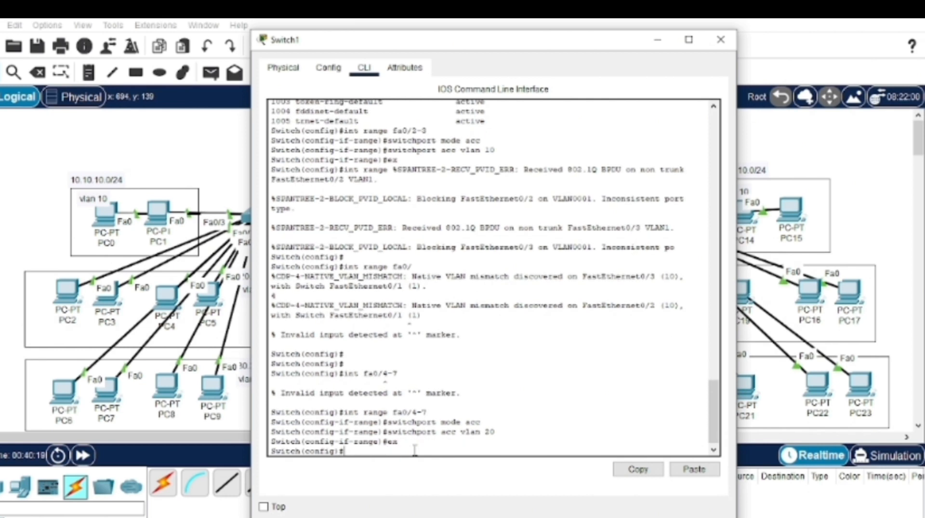
Set interface Fa0/1 of Switch1 to trunk mode and show the switch's trunk interfaces.
text(int fa0/1)
key(Return)
text(switc)
text(hport mode trunk)
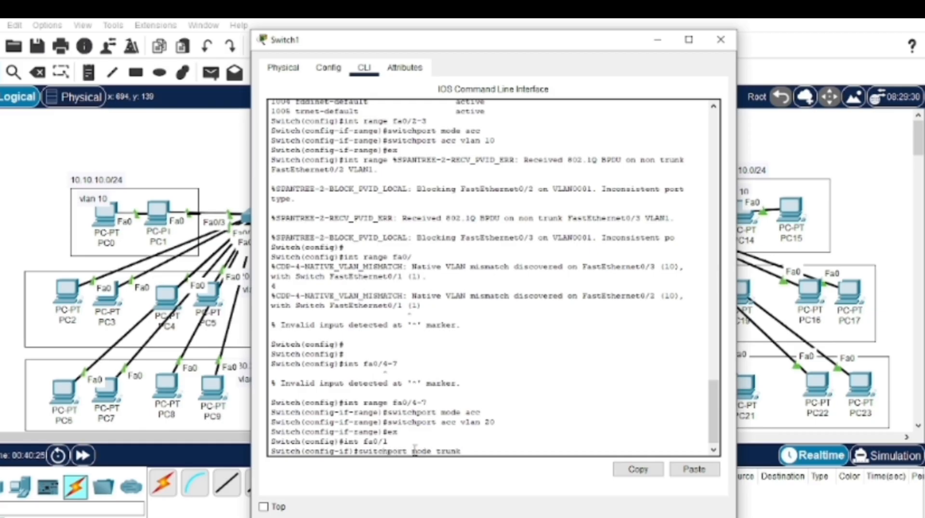
key(Return)
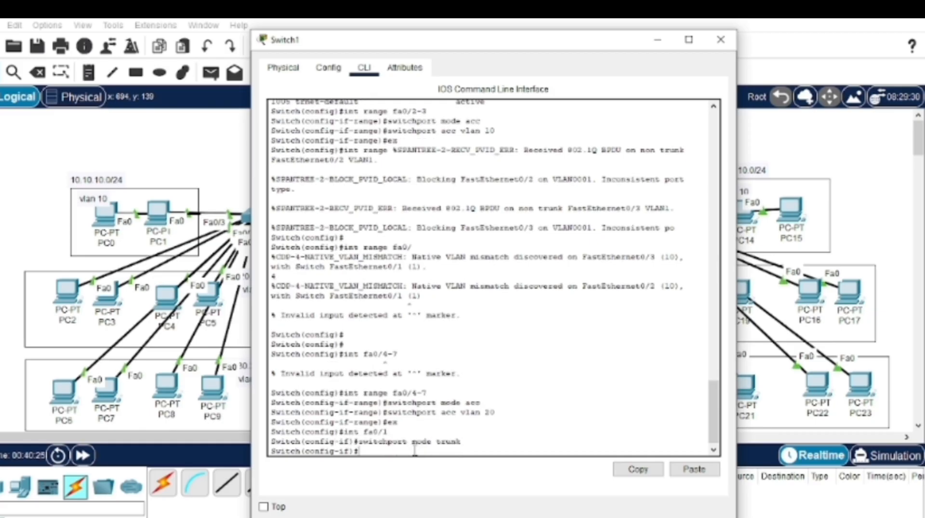
text(do show int trunk)
key(Return)
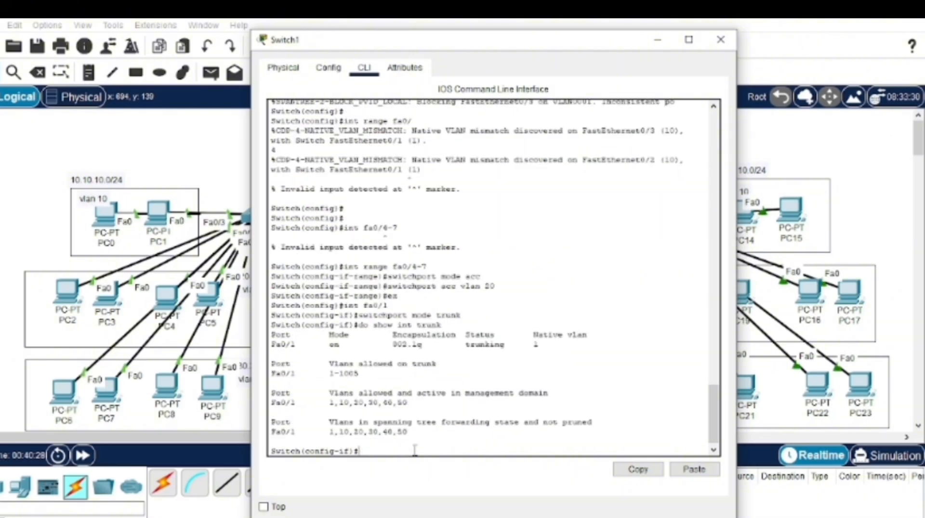
Leave interface configuration, show Switch1's brief VLAN table to check the port memberships, and close the switch's window.
text(ex)
key(Return)
text(do show v)
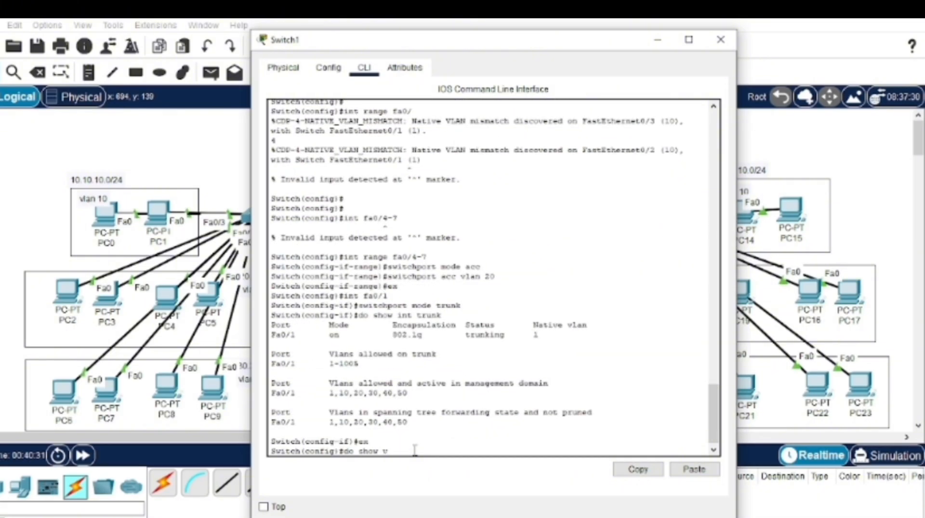
text(lan brief)
key(Return)
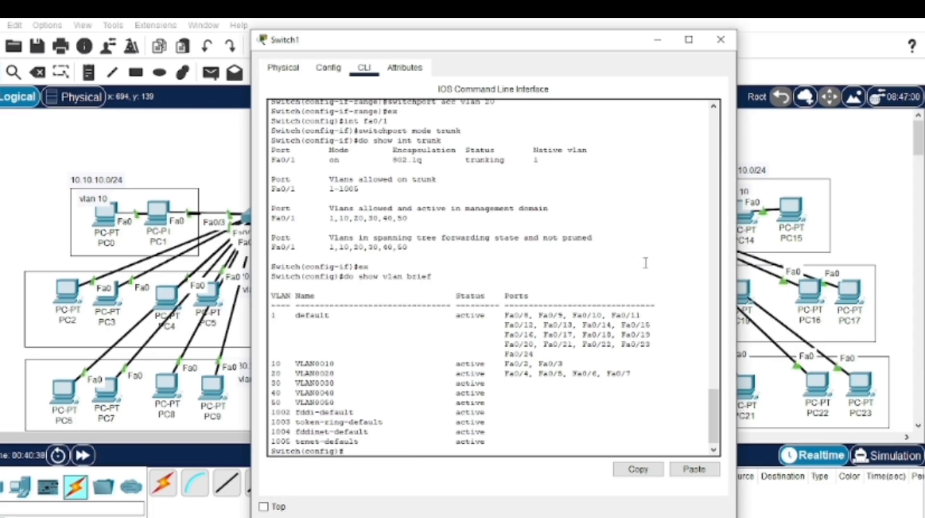
click(720, 39)
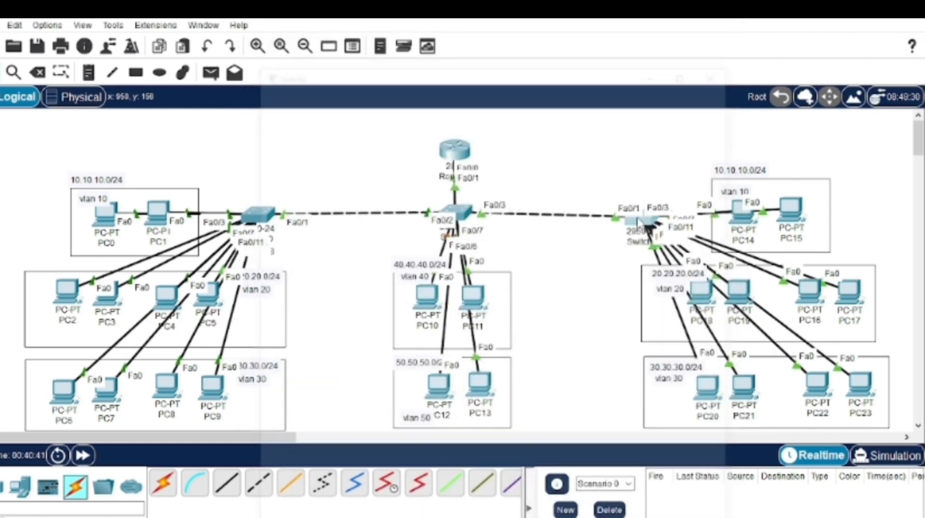
Open Switch2's command line, leave VLAN configuration and set the port range Fa0/2-3 to access mode.
click(648, 223)
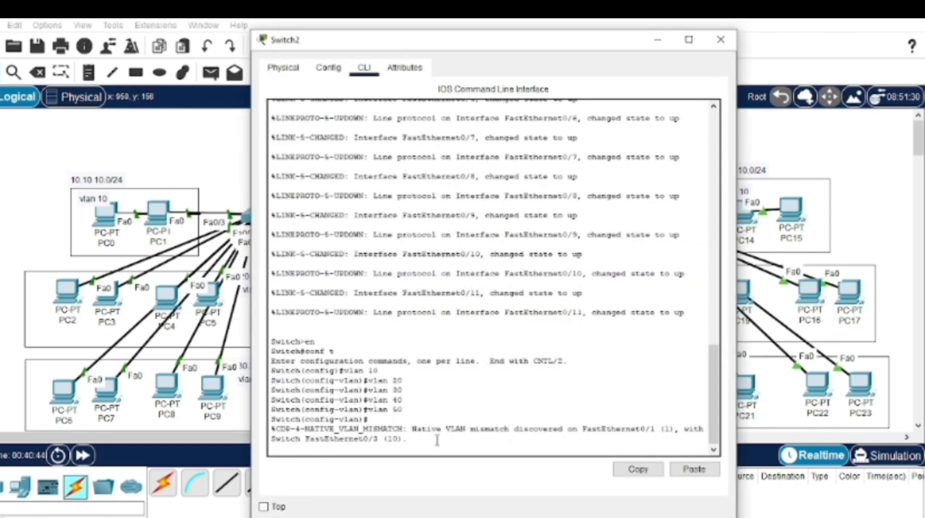
key(Return)
text(ex)
key(Return)
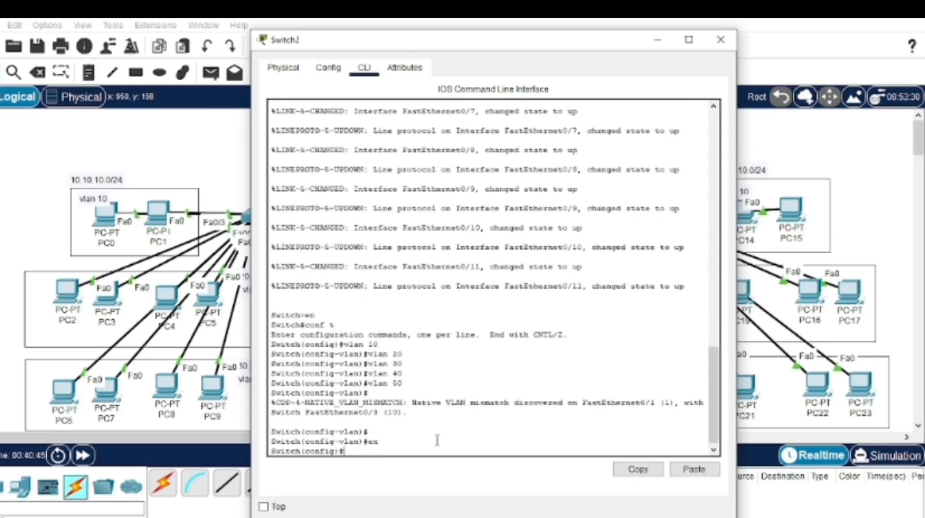
text(int range fa0/2-3)
key(Return)
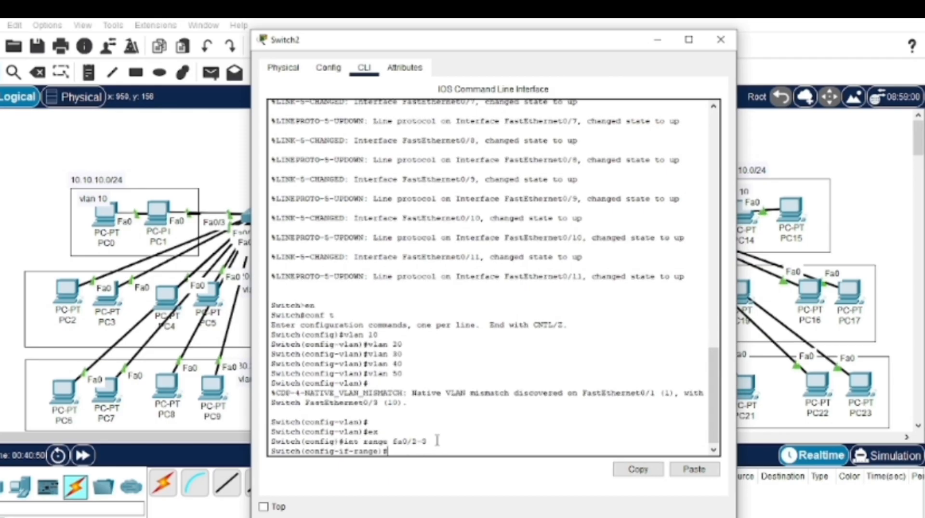
text(switchport mode)
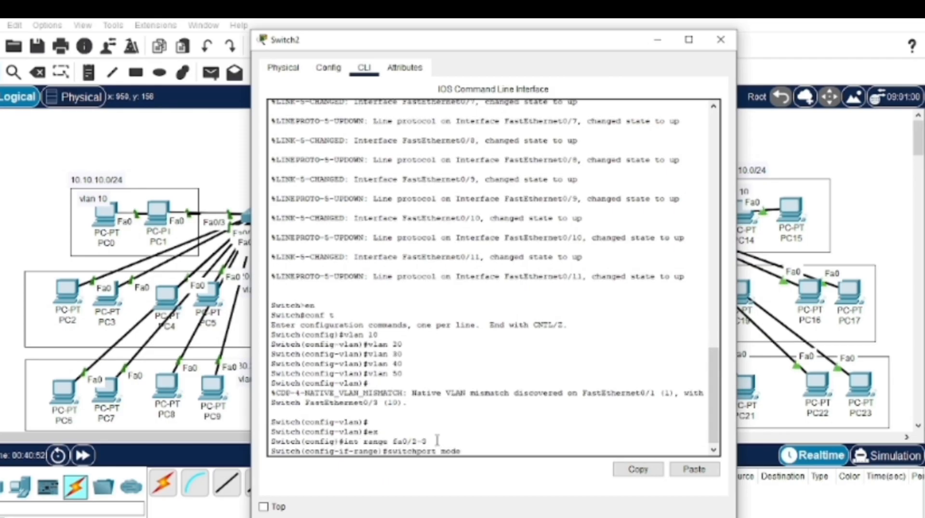
text( acc)
key(Return)
text(switchport)
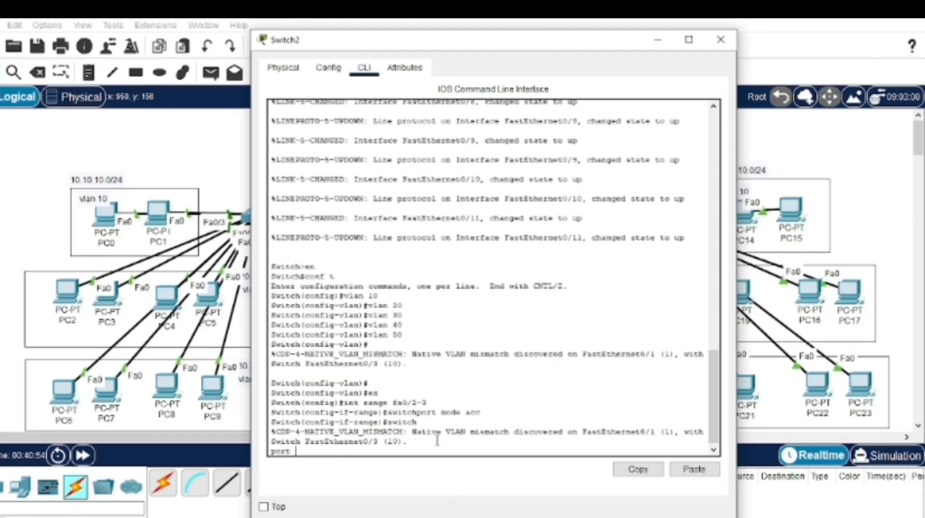
key(BackSpace)
key(BackSpace)
key(Return)
key(Return)
key(Return)
Assign ports Fa0/2-3 of Switch2 to access VLAN 10 and return to global configuration mode.
text(s)
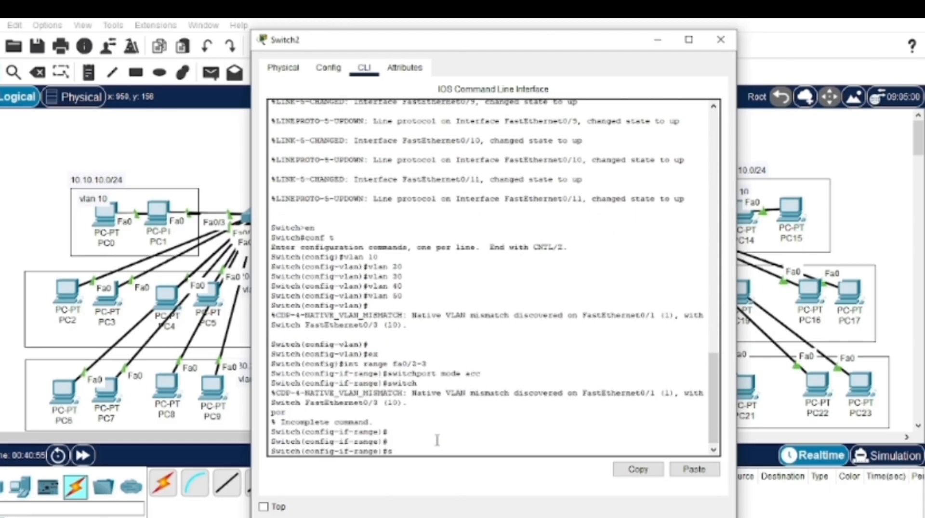
text(witchport acc vlan 10)
key(Return)
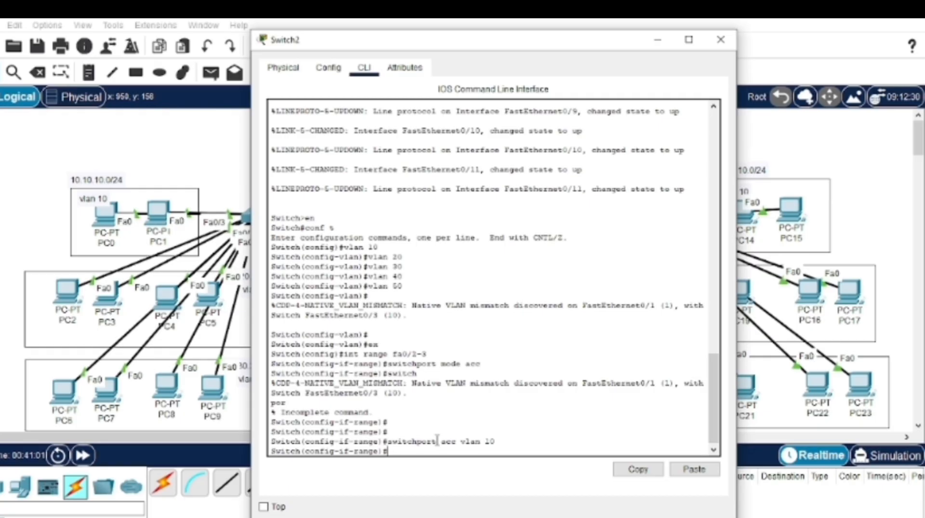
text(ex)
key(Return)
Set Switch2's port range Fa0/4-7 to access mode and try to assign its access VLAN.
text(int range vl)
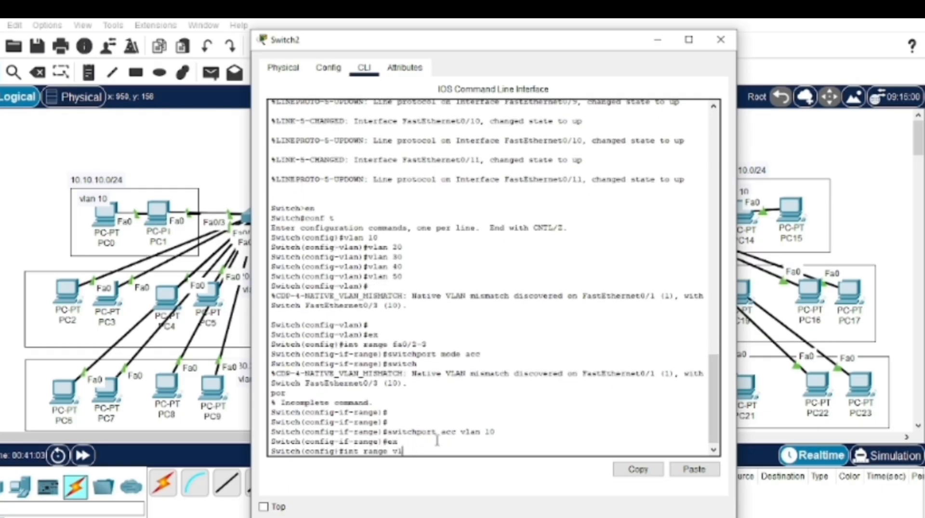
text(fa0/4-7)
key(Return)
text(swit)
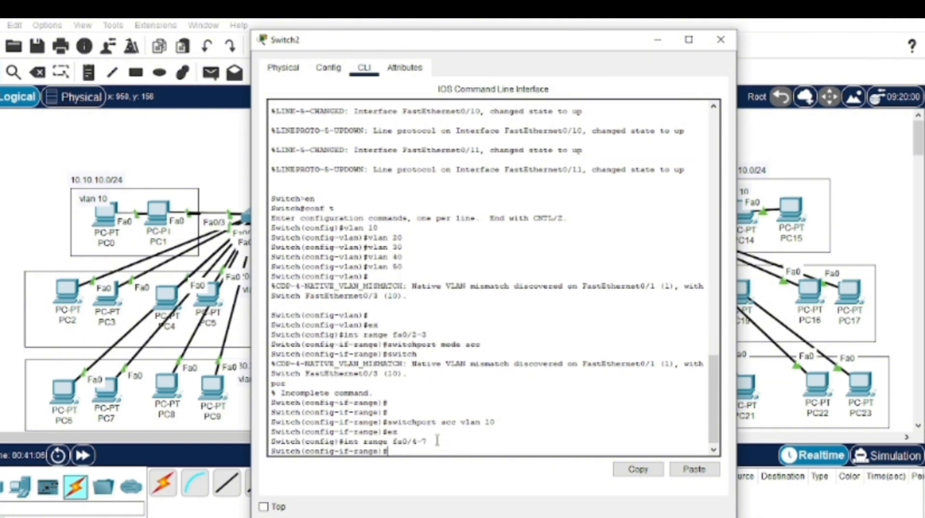
text(chport mode acc)
key(Return)
text(switchport acc)
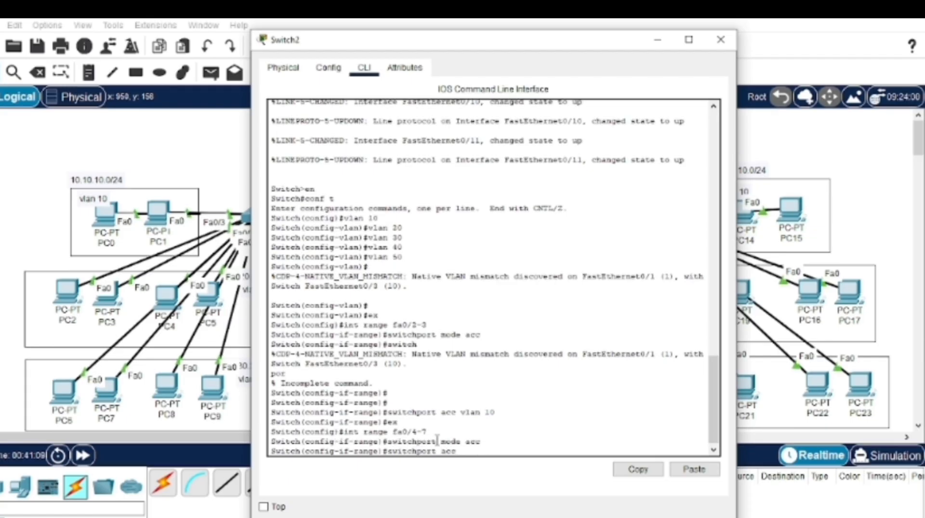
text( vlan w0)
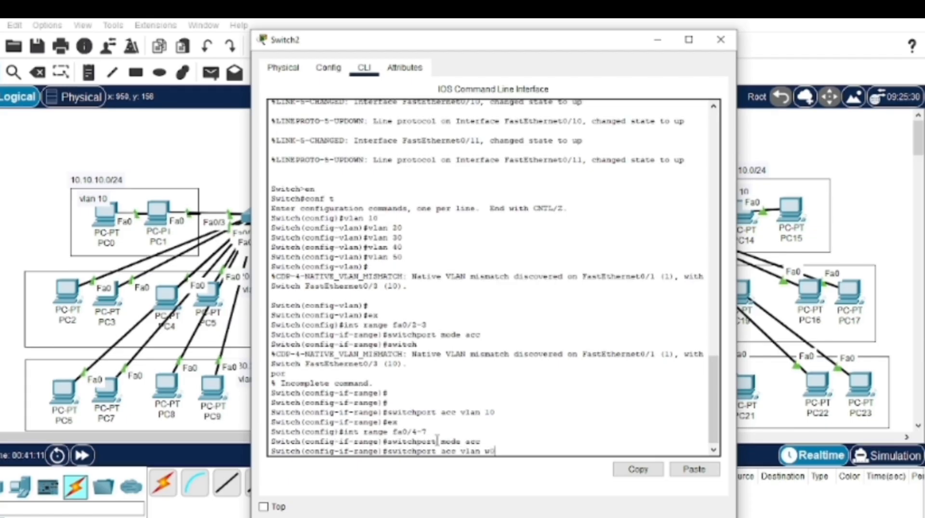
key(Return)
key(Return)
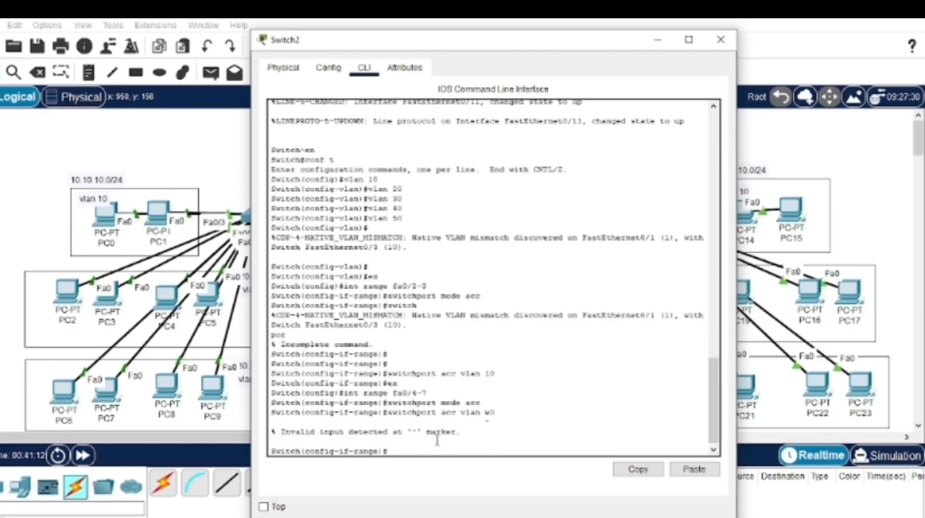
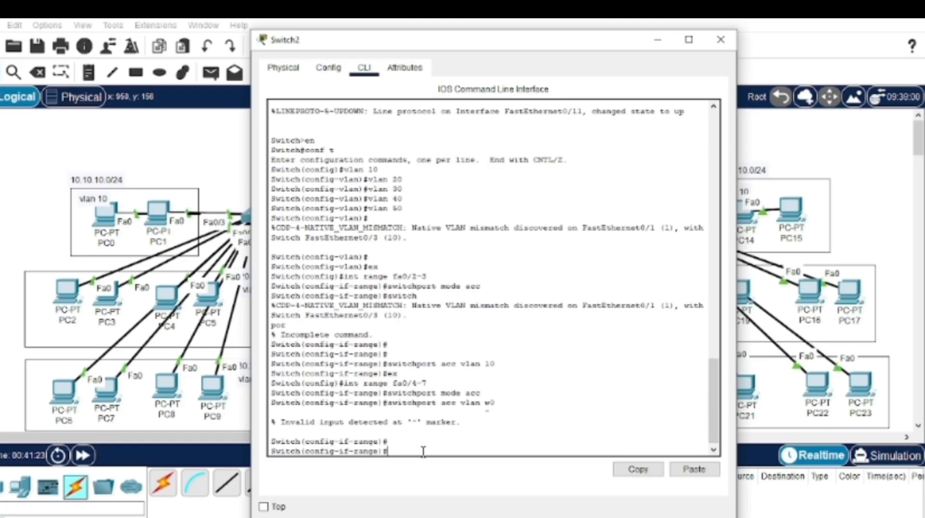
Leave the current port range, set Fa0/2-3 of Switch2 to access mode again and assign it to access VLAN 10.
text(ex)
key(Return)
text(int r)
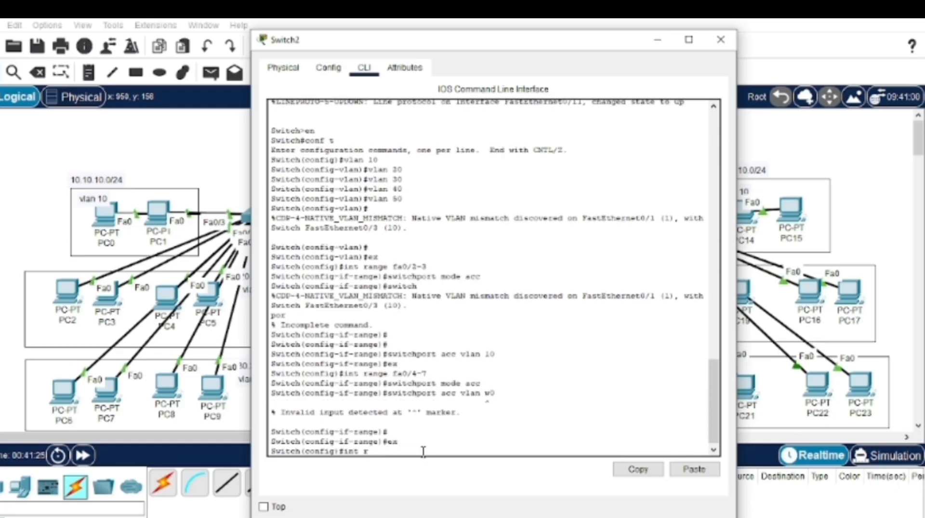
text(anegge fa0/2-3)
key(Return)
text(switc)
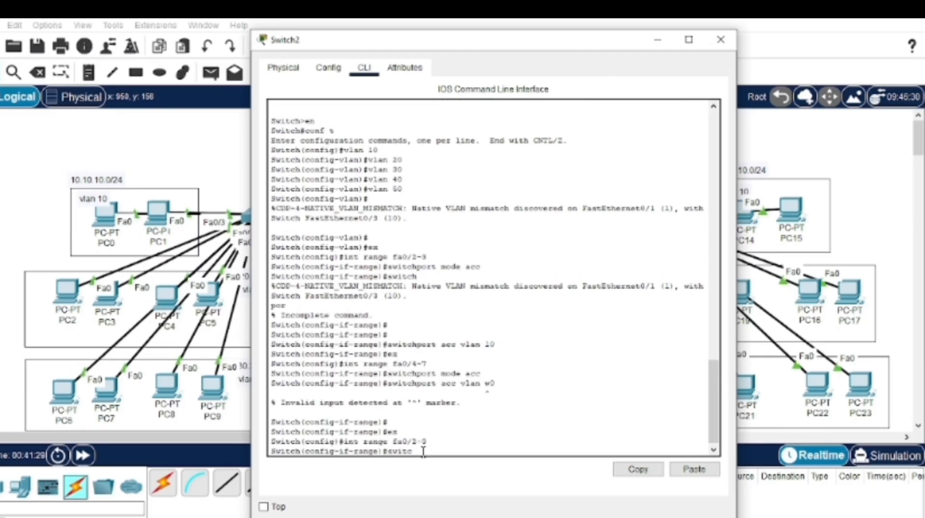
text(hport mod)
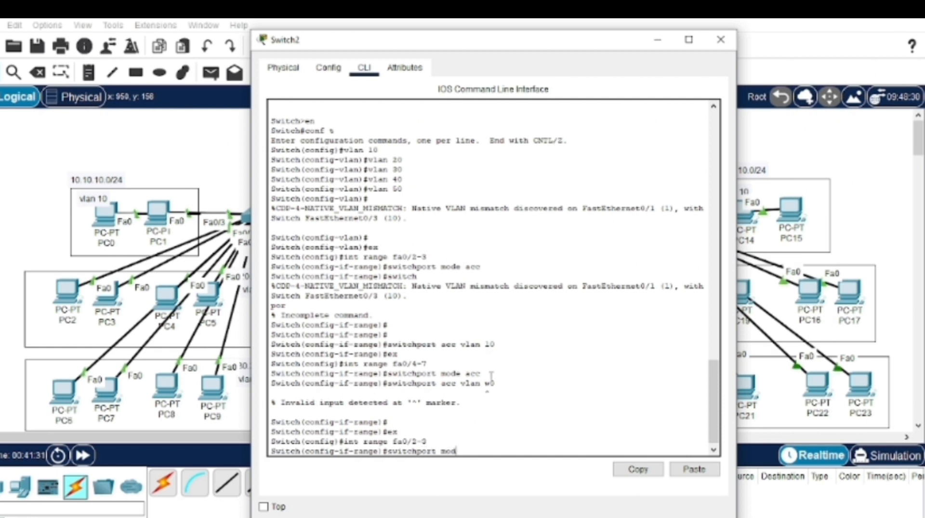
text(e acc)
key(Return)
text(switchpor)
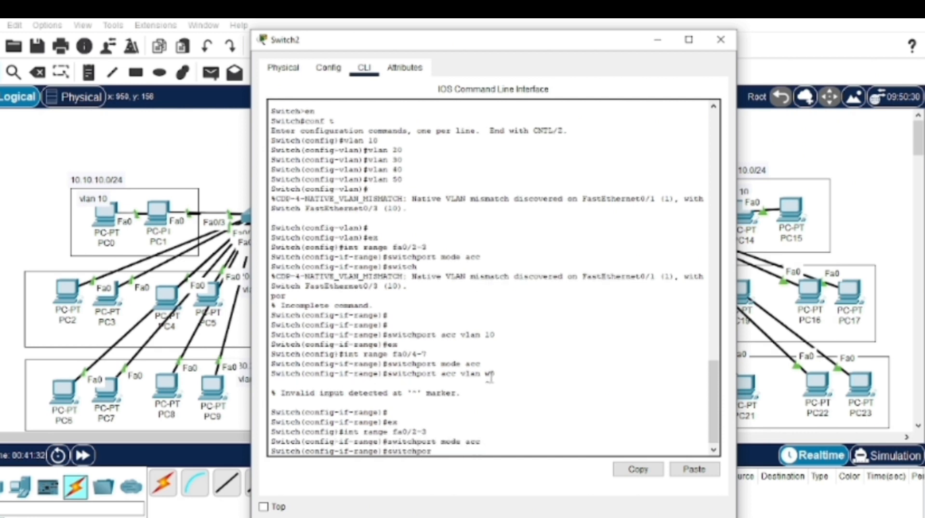
text(t acc vlan 10)
key(Return)
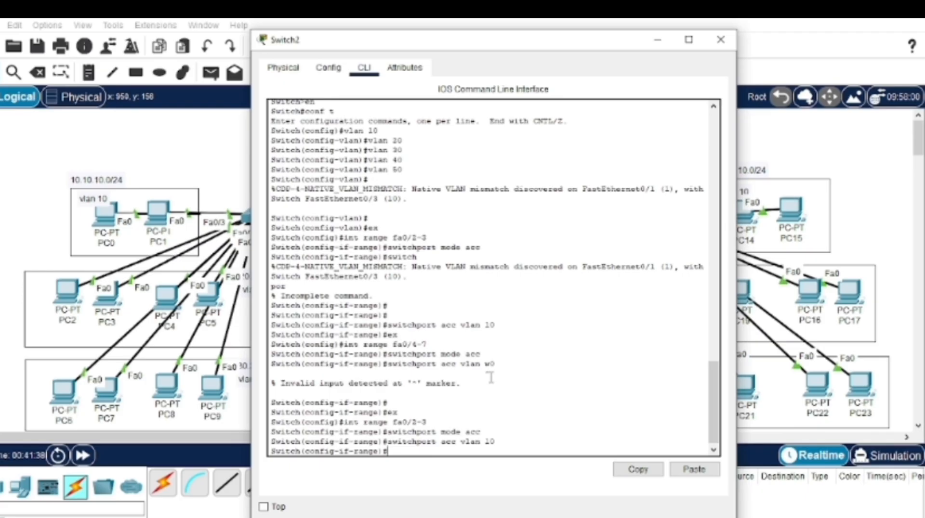
Return to global configuration mode, enter the port range Fa0/4-7 and set it to access mode.
text(ex)
key(Return)
text(in)
key(BackSpace)
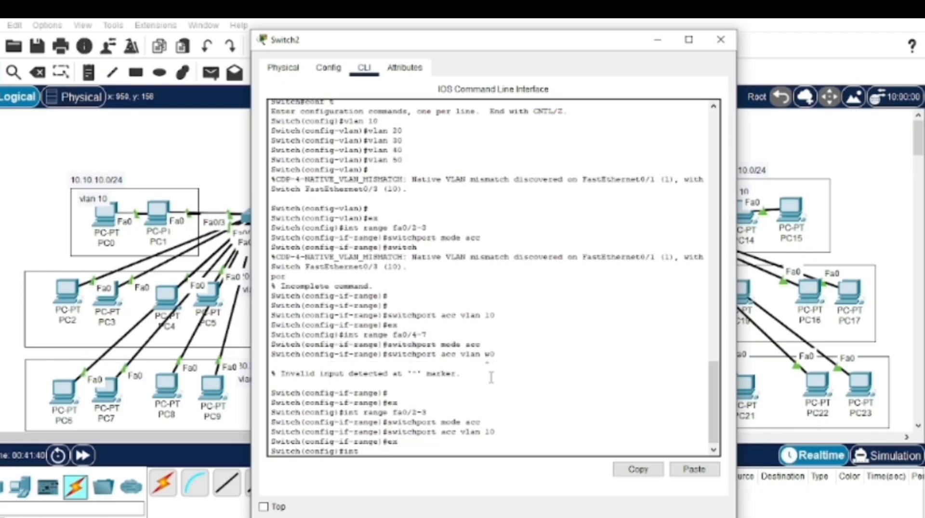
text(range fa0/4-7)
key(Return)
text(swi)
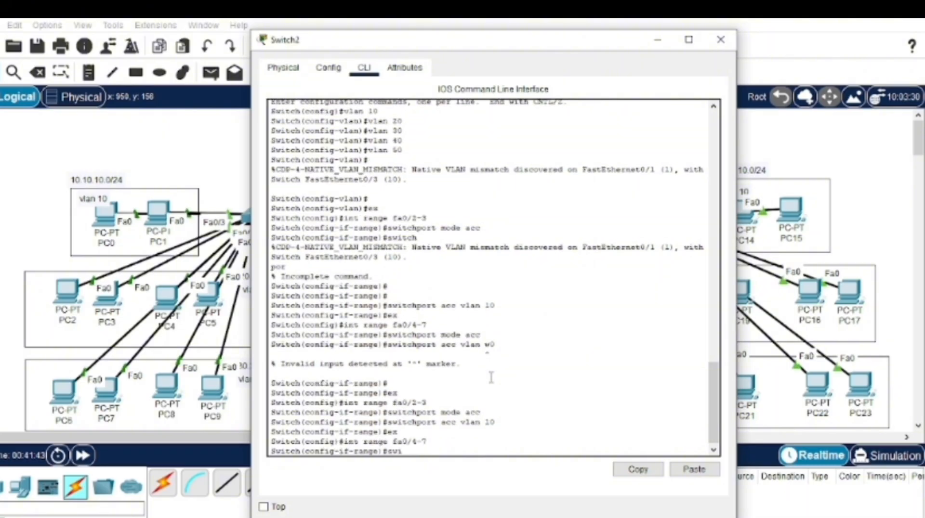
text(tchport mode acc)
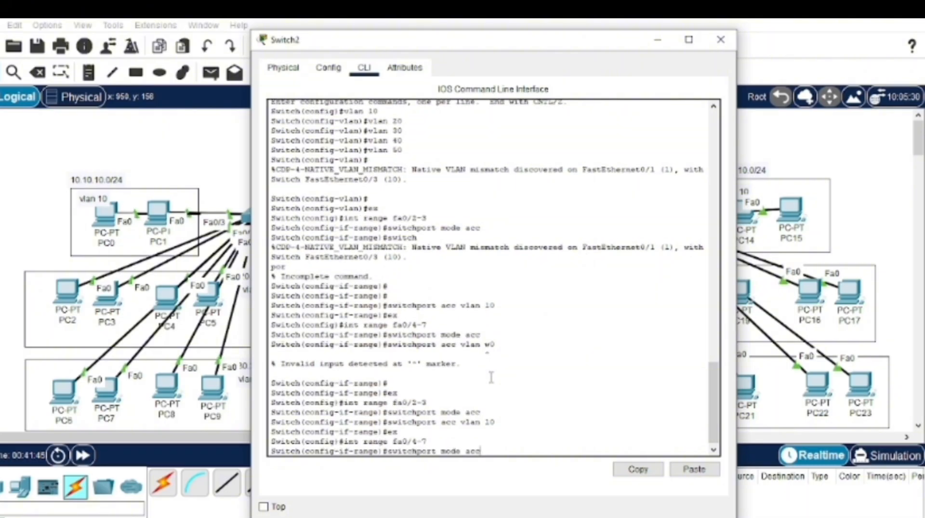
key(Return)
Assign ports Fa0/4-7 of Switch2 to access VLAN 20 and return to global configuration mode.
text(switchport acc v)
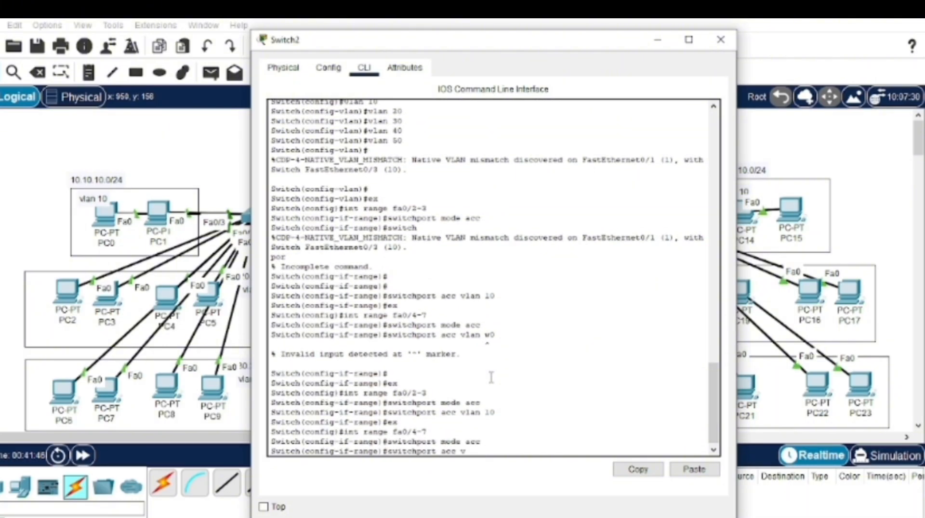
text(lan 10)
key(BackSpace)
key(BackSpace)
text(20)
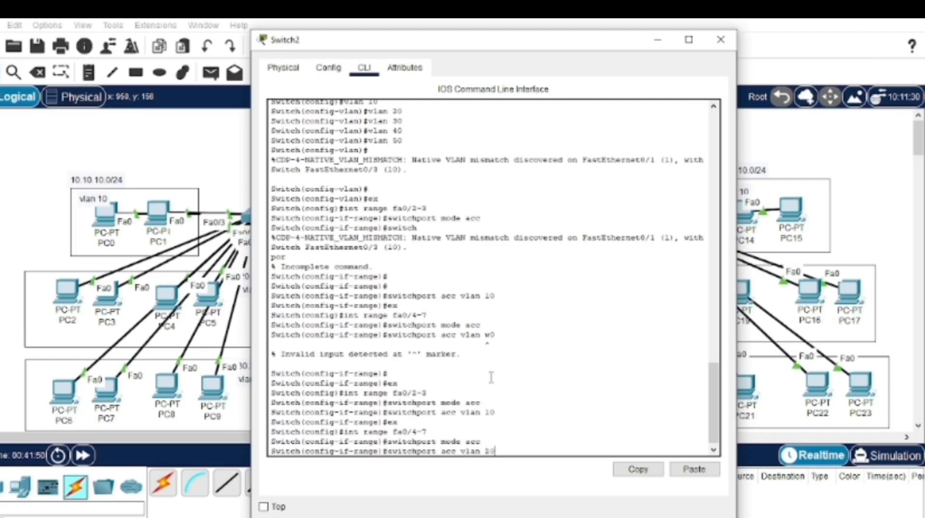
key(Return)
text(ex)
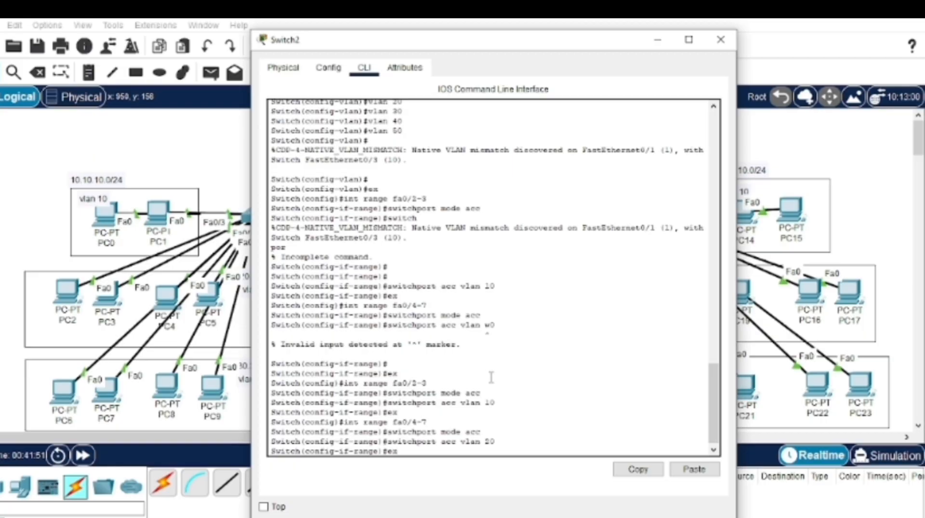
key(Return)
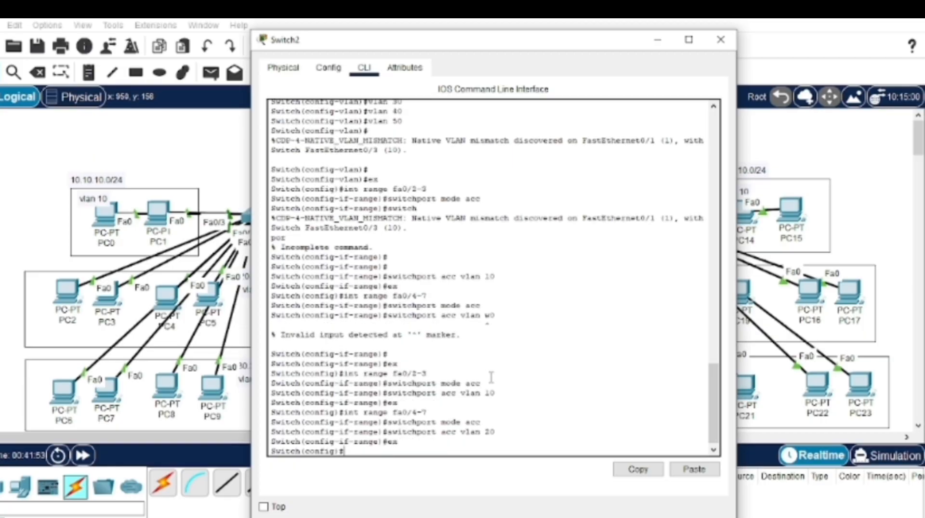
Enter the port range Fa0/8-11 on Switch2 and set it to access mode.
text(in)
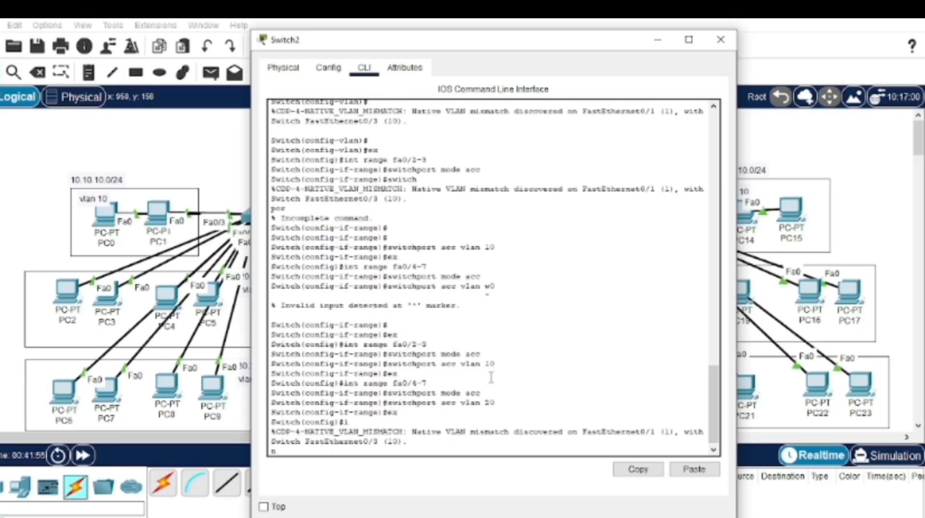
key(Return)
key(Return)
key(Return)
key(Return)
text(int range c)
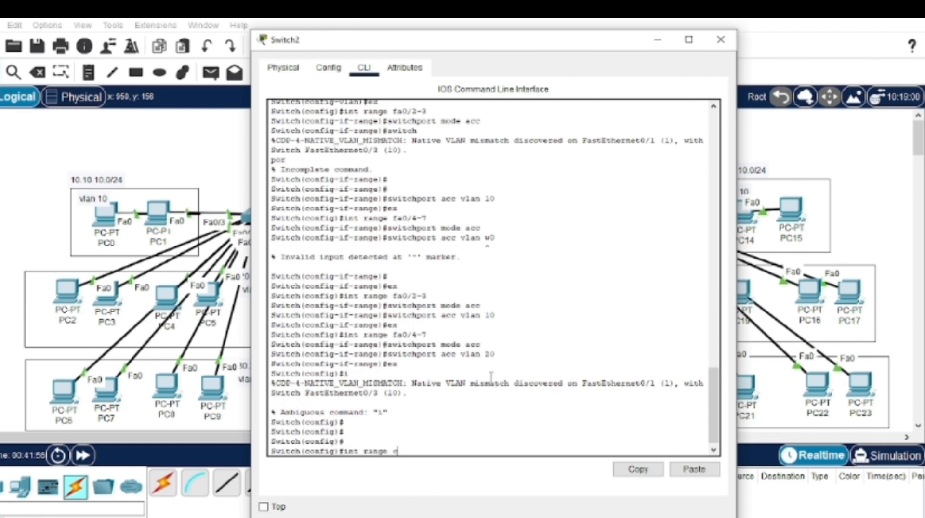
text(vlan)
key(BackSpace)
key(BackSpace)
key(BackSpace)
key(BackSpace)
key(BackSpace)
text(fa0/8-11)
key(Return)
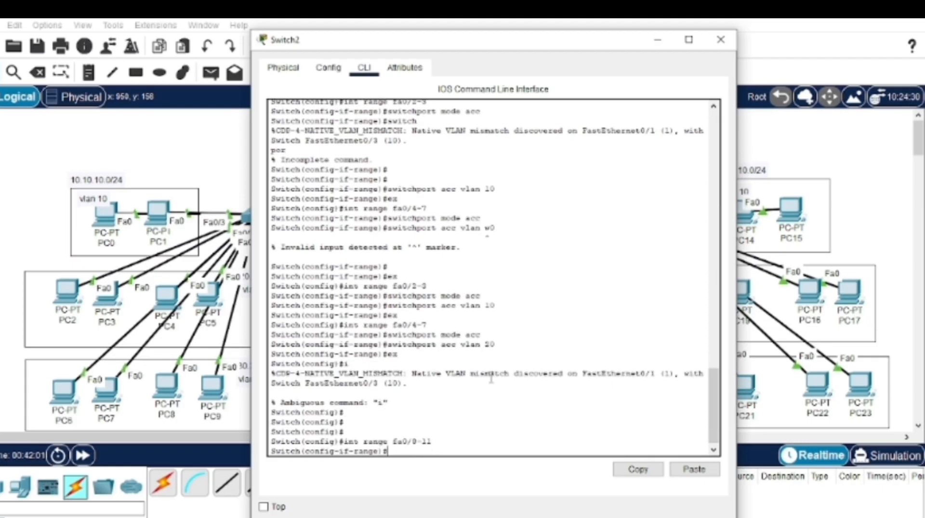
text(switchport mode acc)
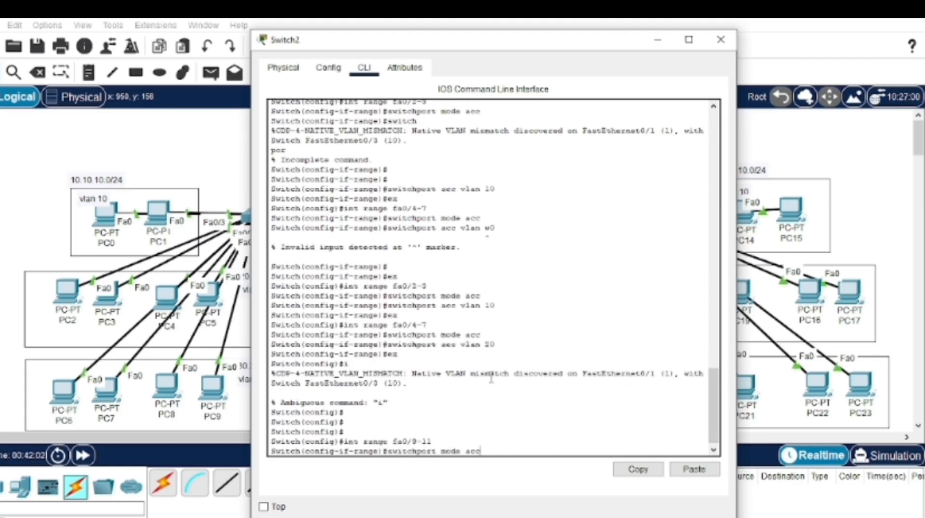
key(Return)
Assign ports Fa0/8-11 of Switch2 to access VLAN 30 and return to global configuration mode.
text(switchport acc vlan 3)
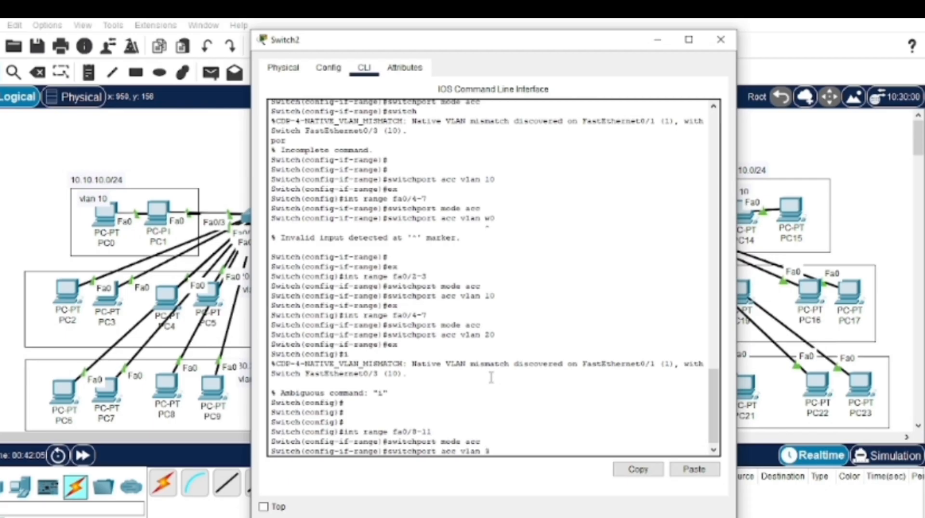
text(0)
key(Return)
text(ex)
key(Return)
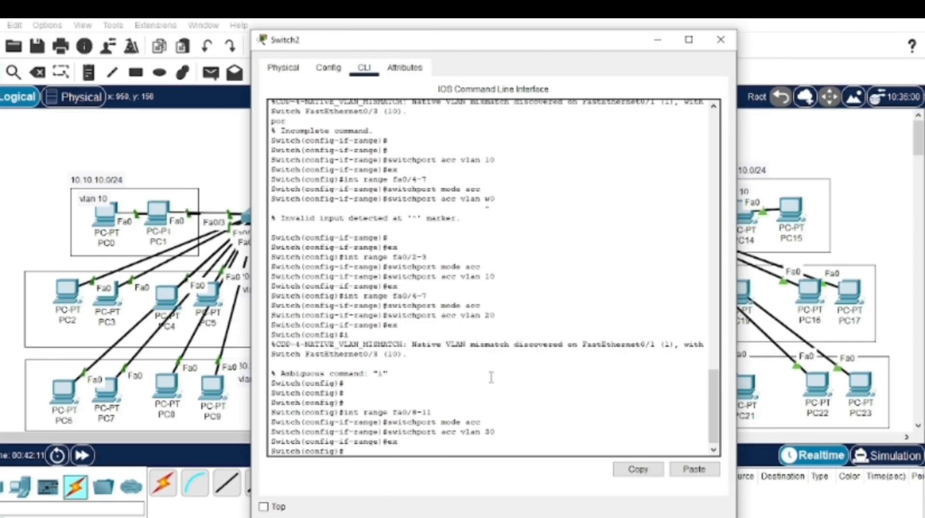
Set interface Fa0/1 of Switch2 to trunk mode and show the switch's trunk interfaces.
text(int)
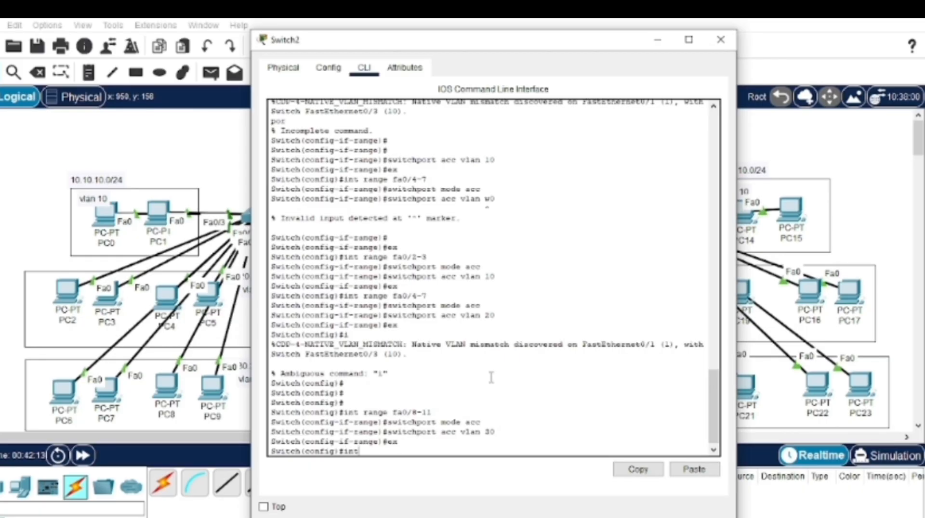
text( fa0/1)
key(Return)
text(switc)
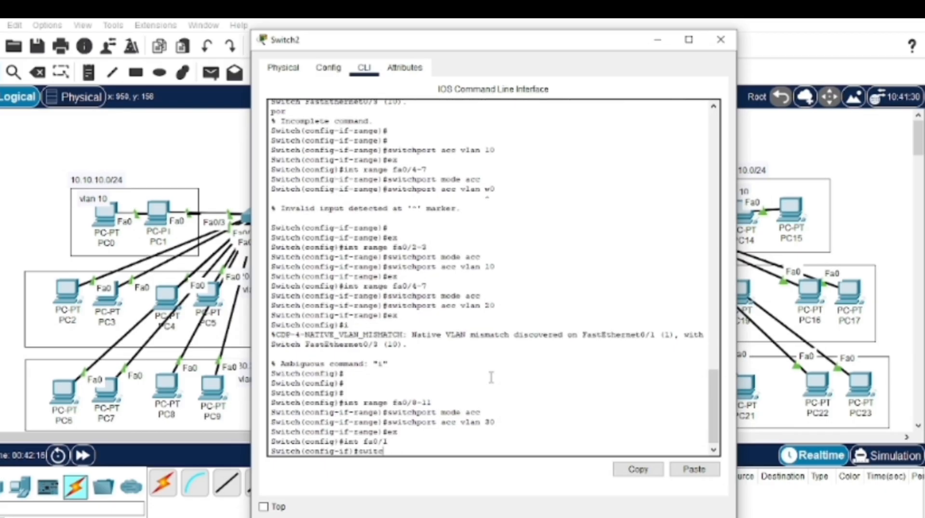
text(hport mode trunk)
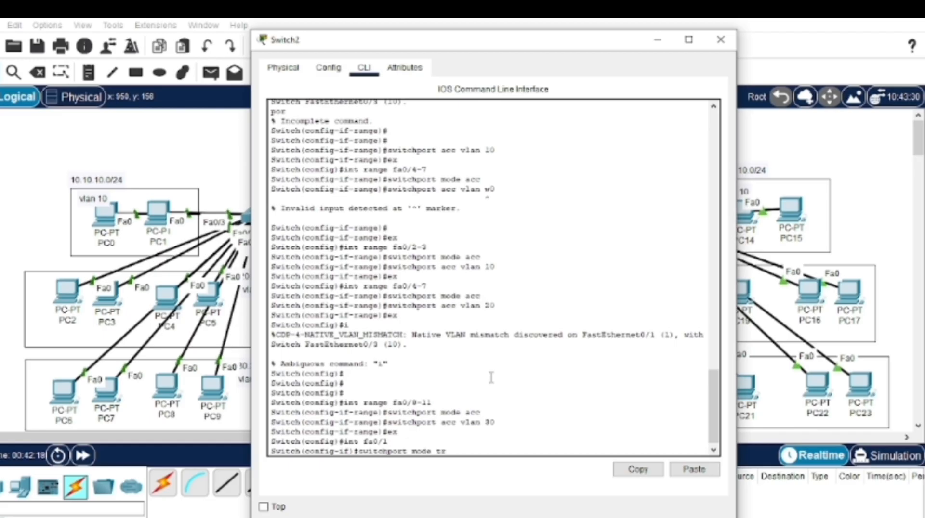
key(Return)
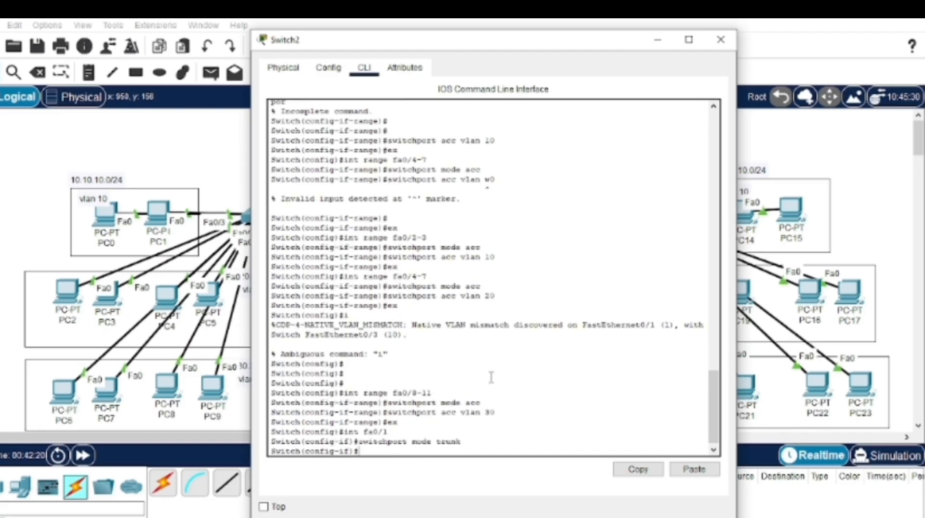
text(do show int trunk)
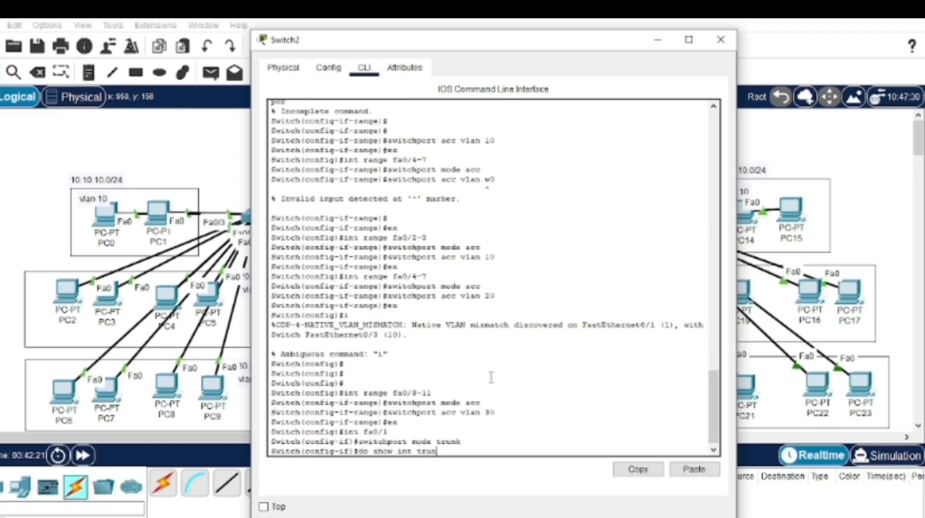
key(Return)
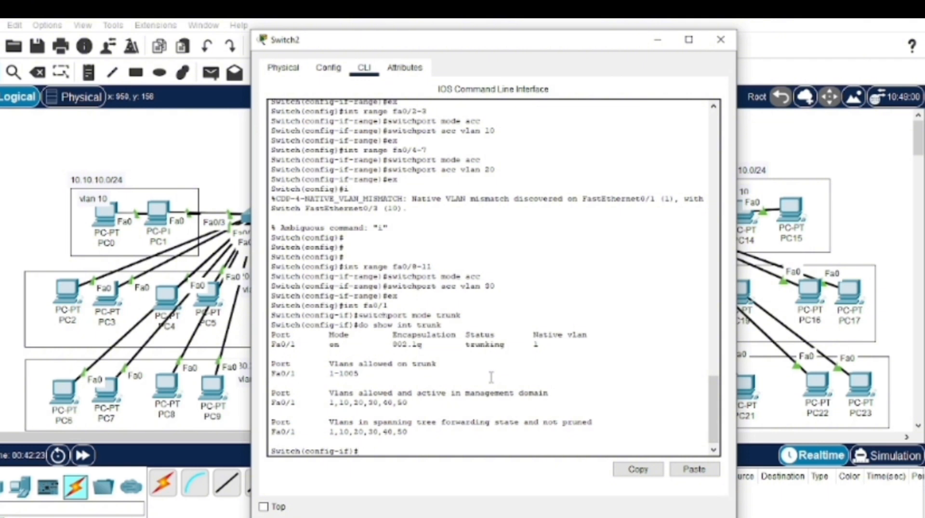
Show Switch2's brief VLAN table to check the port memberships and close the switch's window.
text(itch(config-if)#do show vl)
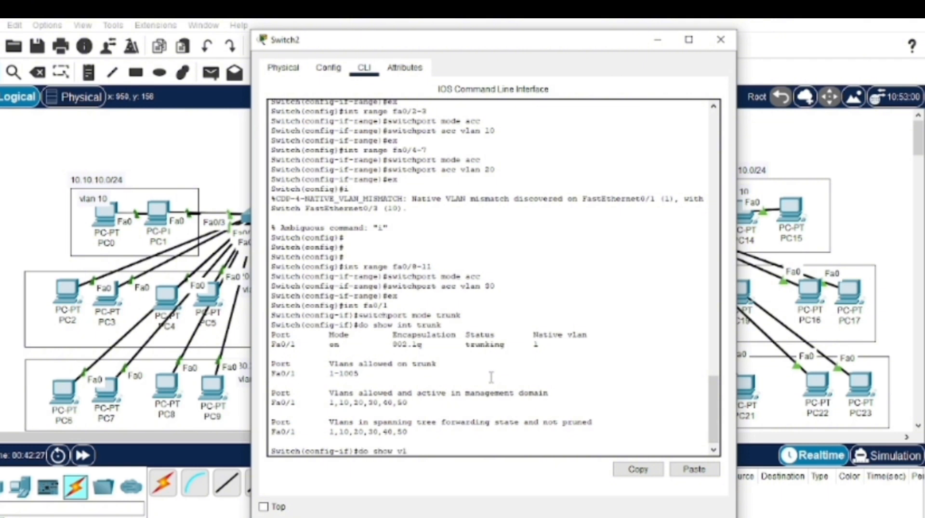
text(an brief)
key(Return)
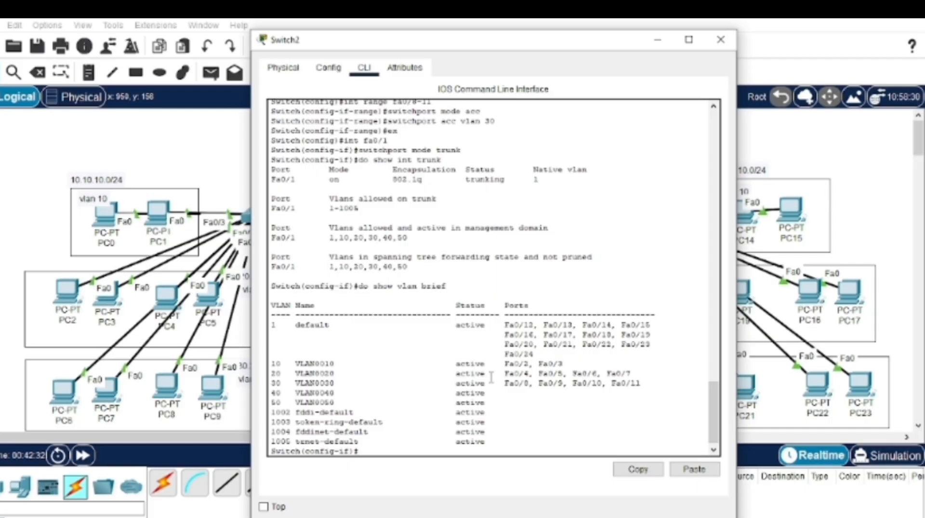
click(728, 45)
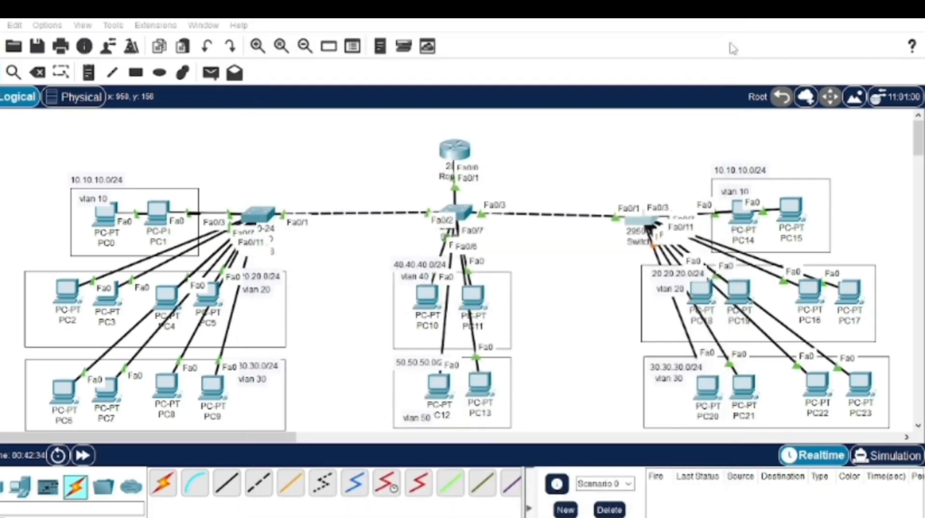
Set PC10's IP configuration to DHCP, requesting the address again via static mode, and close its window.
click(423, 299)
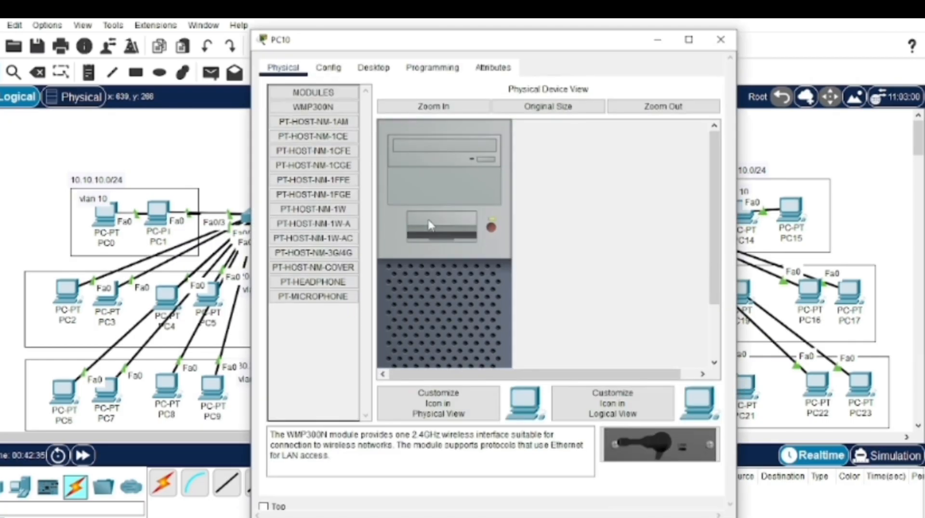
click(373, 68)
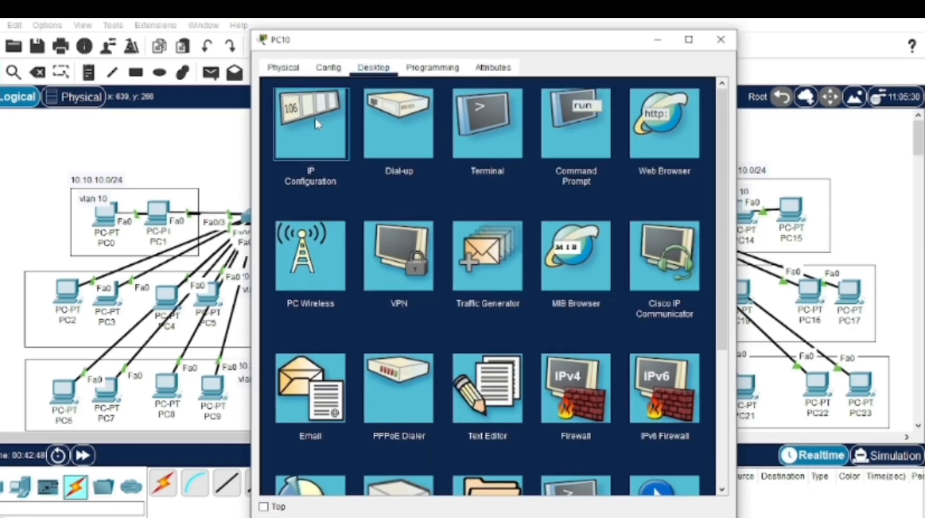
click(314, 117)
click(295, 147)
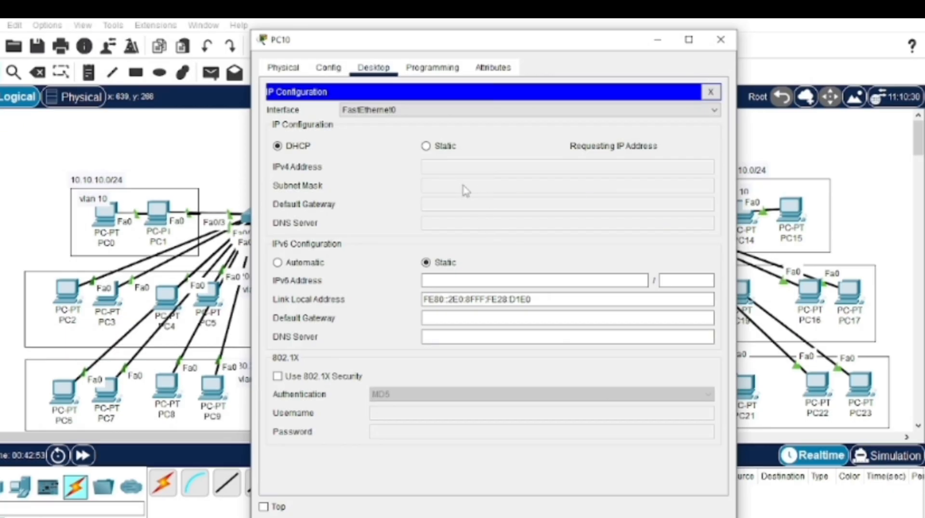
click(425, 146)
click(282, 146)
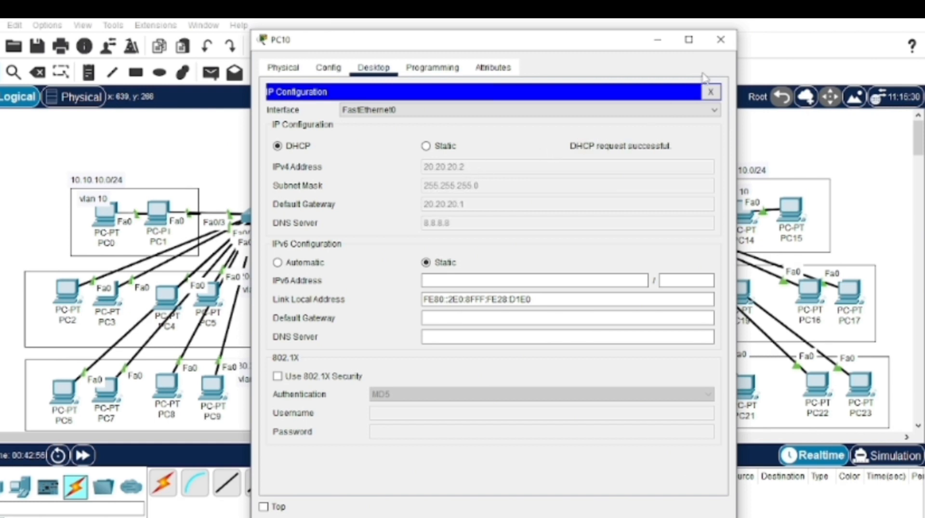
click(724, 41)
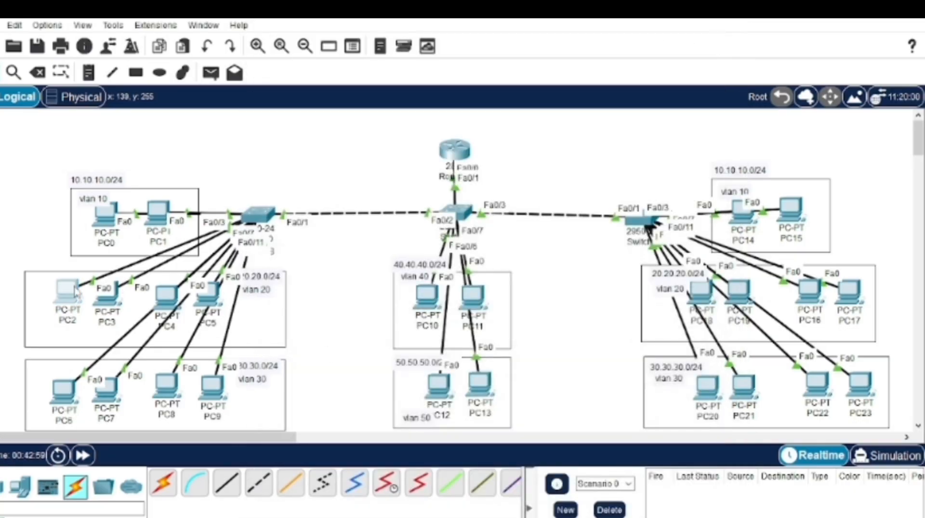
Set PC2's IP configuration to obtain its address by DHCP and close its window.
click(74, 293)
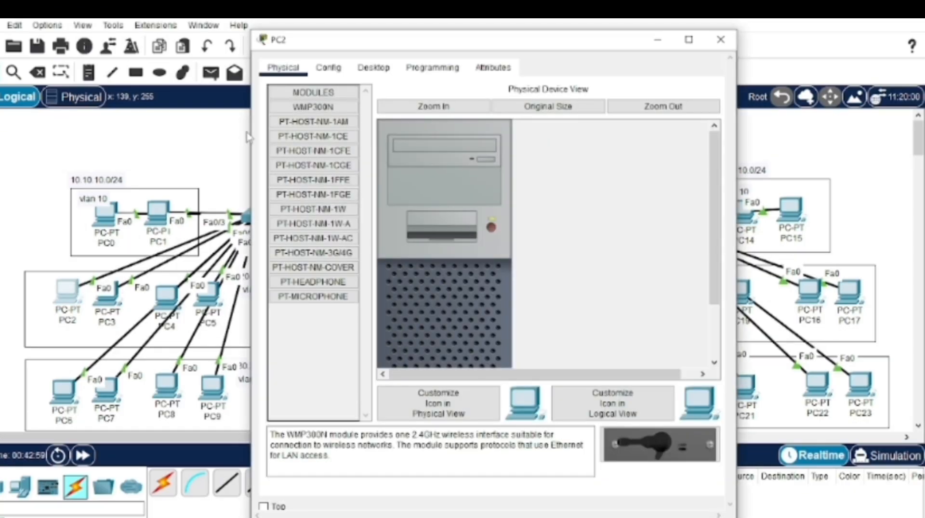
click(375, 70)
click(327, 117)
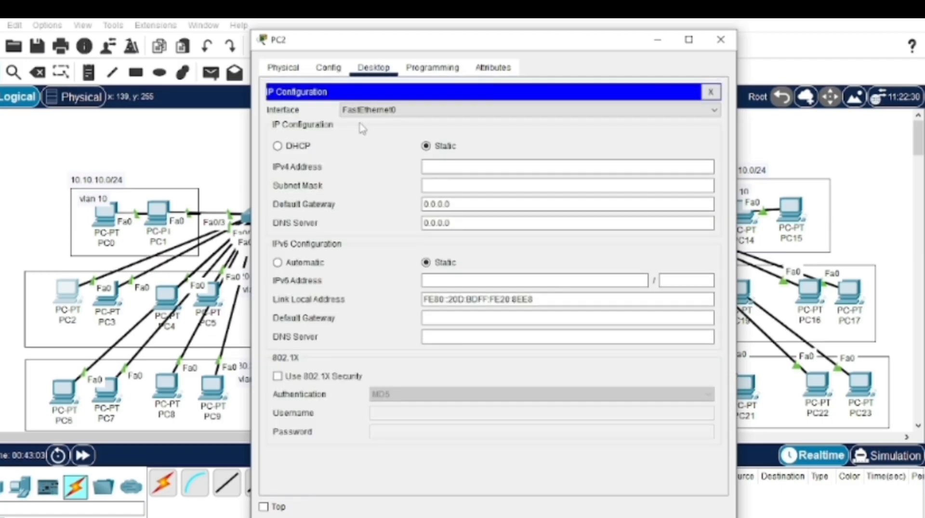
click(278, 146)
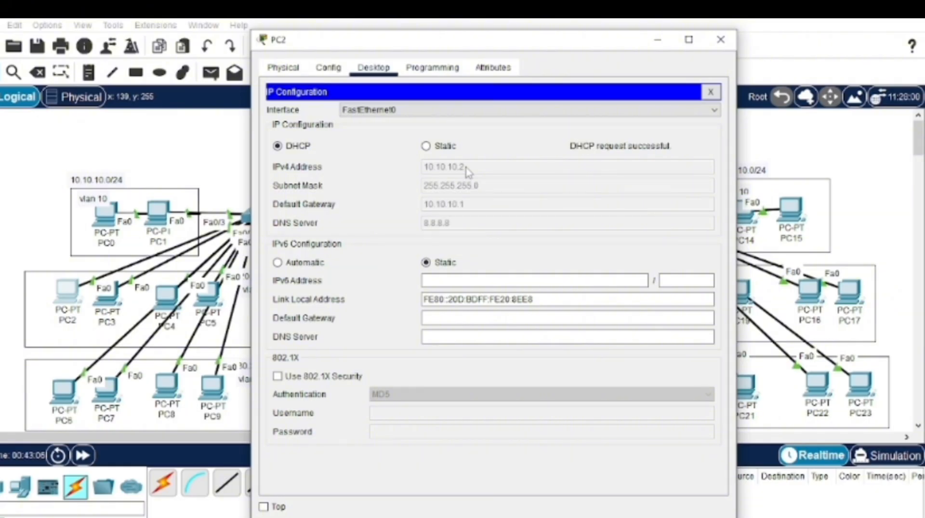
click(728, 44)
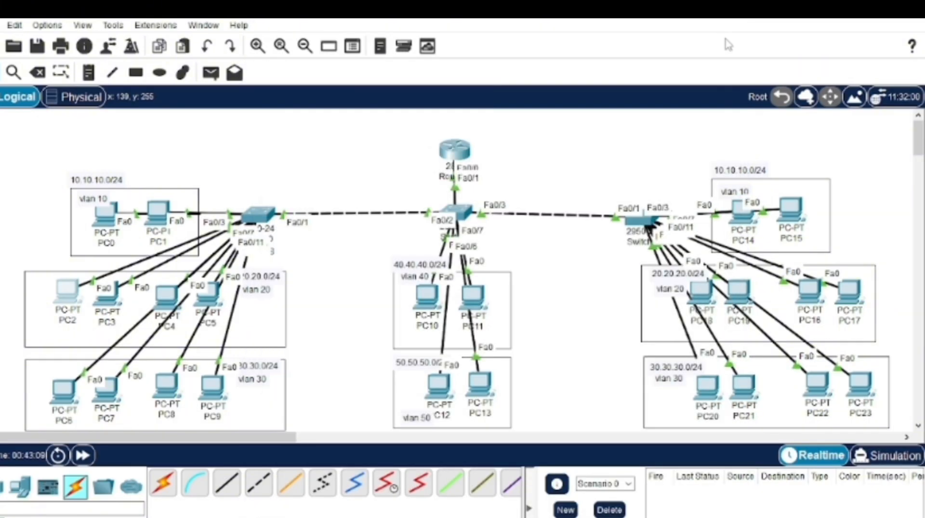
Test connectivity by sending two simple PDUs from PC0 to PC10.
click(210, 73)
click(93, 215)
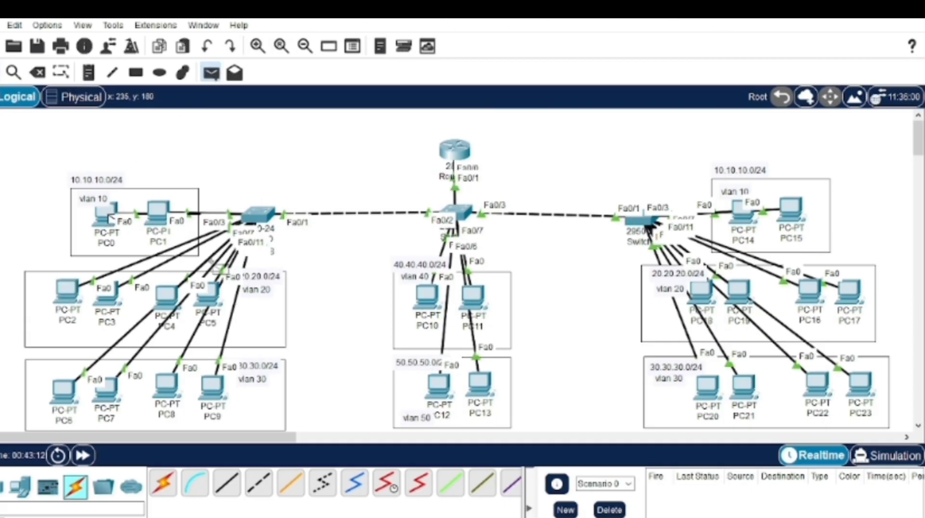
click(418, 298)
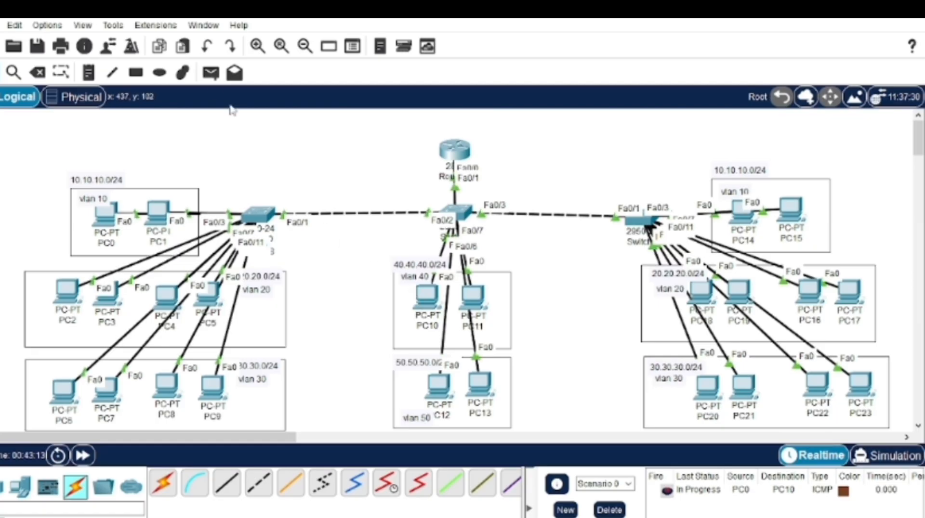
click(212, 72)
click(109, 212)
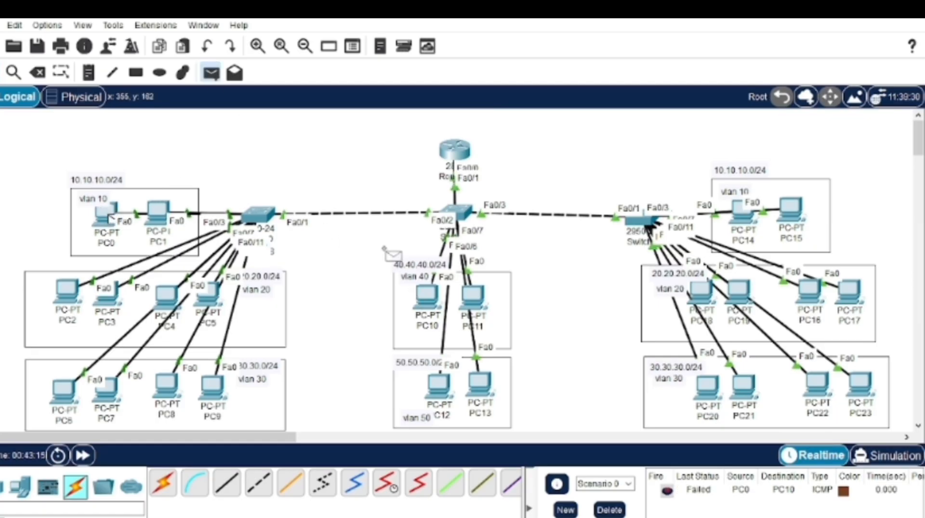
click(433, 298)
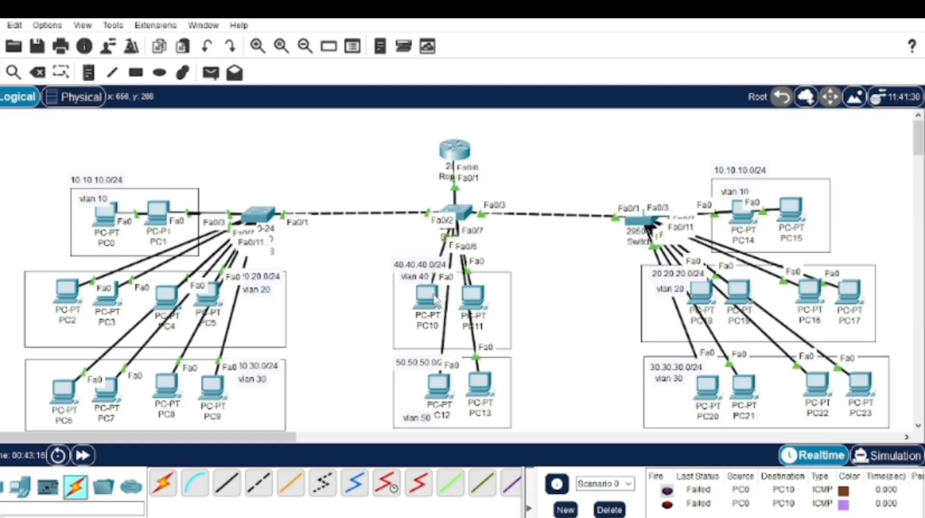
Send a simple PDU from PC14 to PC10 and delete the test PDUs of Scenario 0.
click(211, 72)
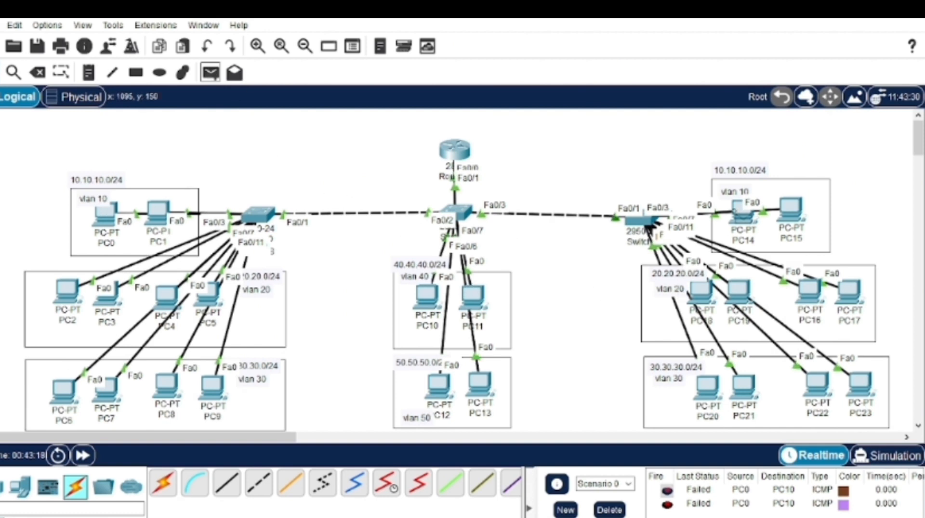
click(472, 296)
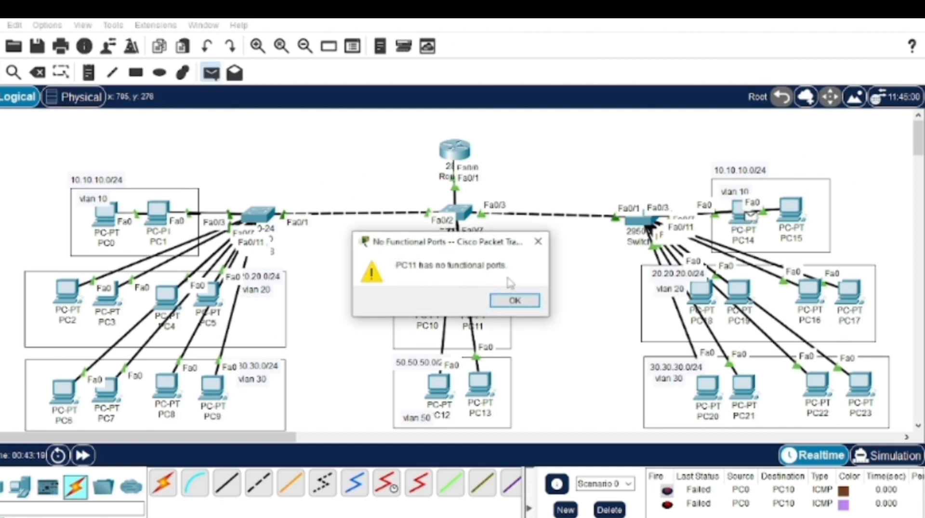
click(515, 301)
click(426, 299)
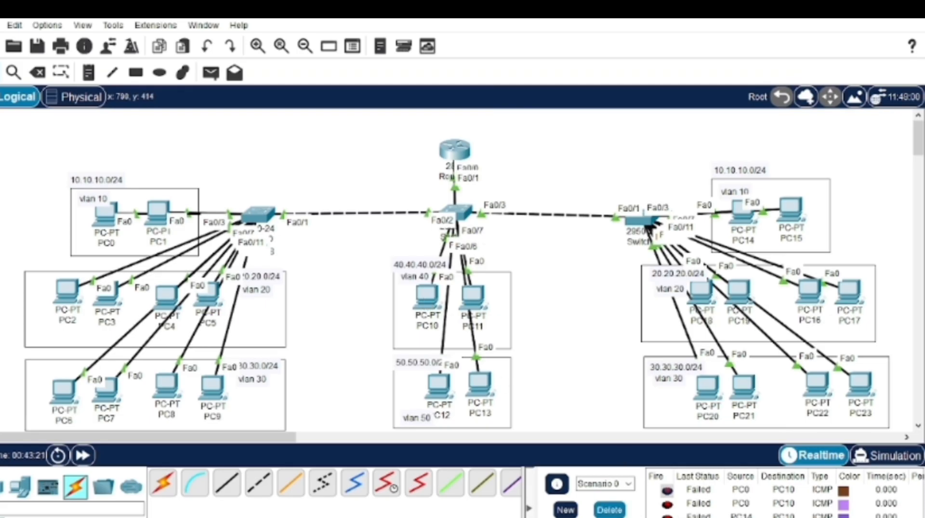
click(609, 510)
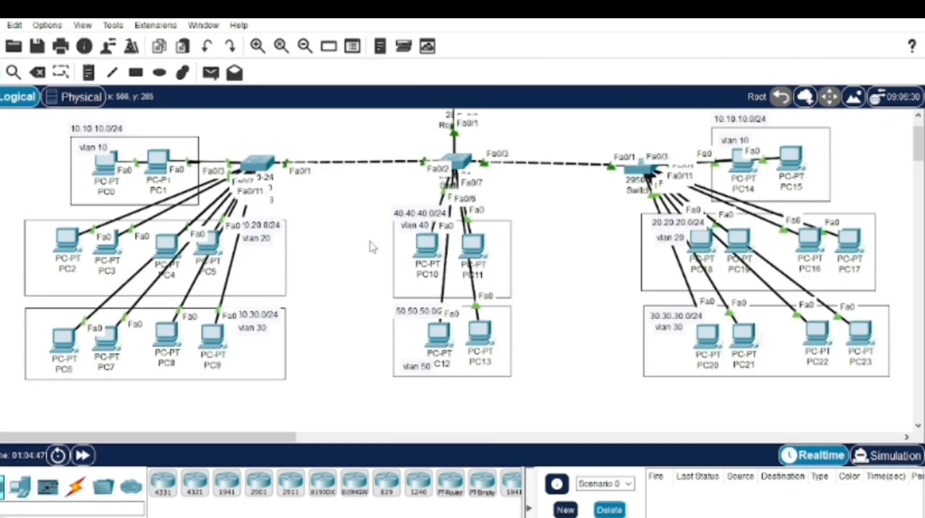
Test inter-VLAN connectivity with simple PDUs from PC15 to PC11 and from PC4 to PC9.
scroll(373, 247, up, 1)
scroll(372, 247, down, 1)
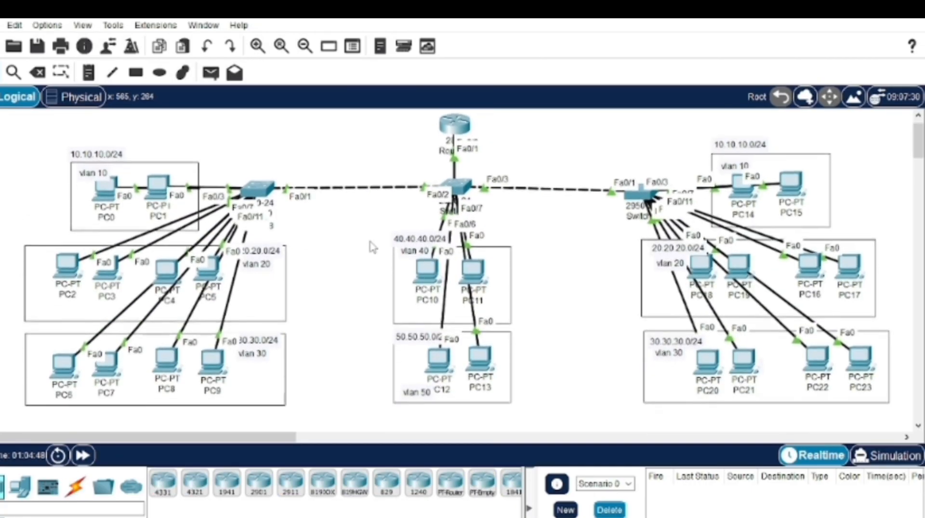
click(214, 76)
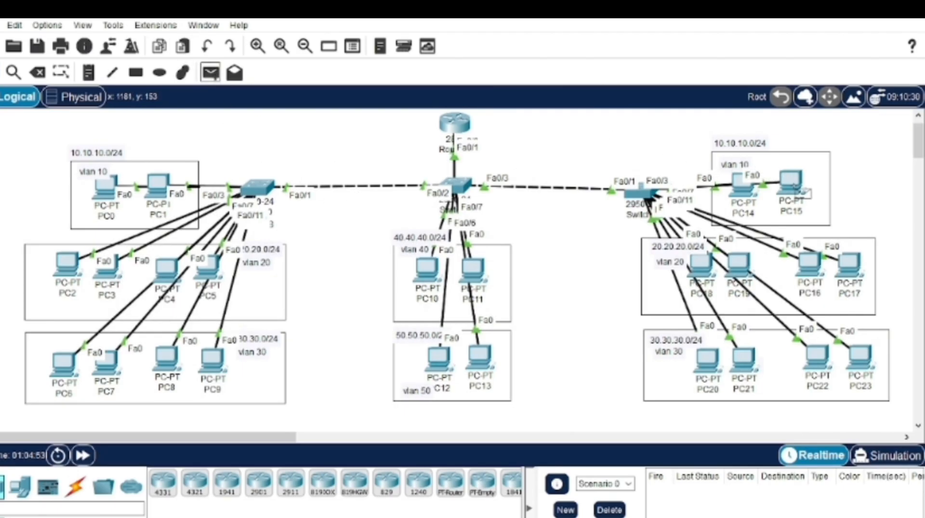
click(795, 186)
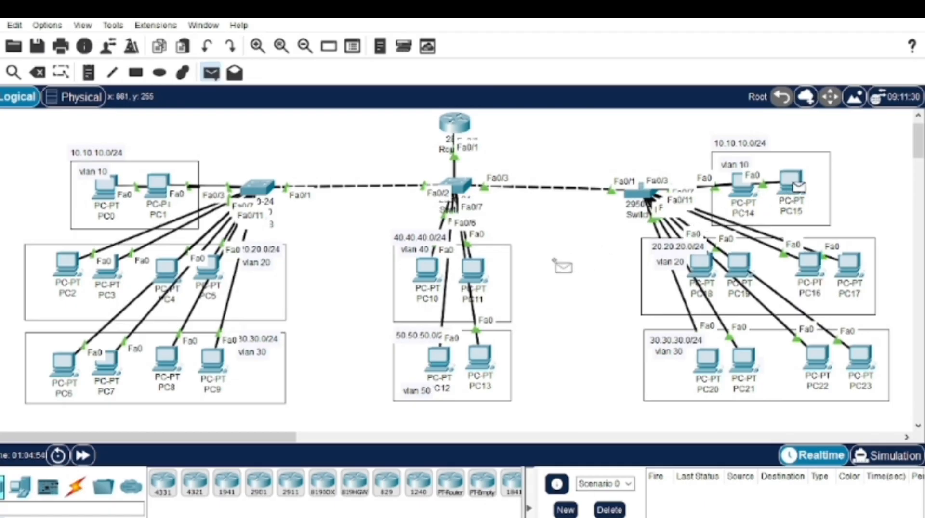
click(470, 269)
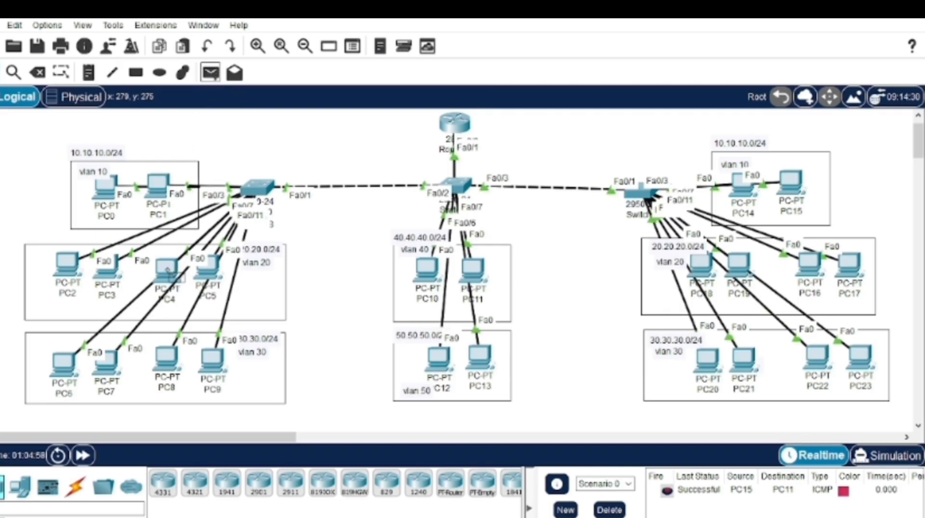
click(164, 267)
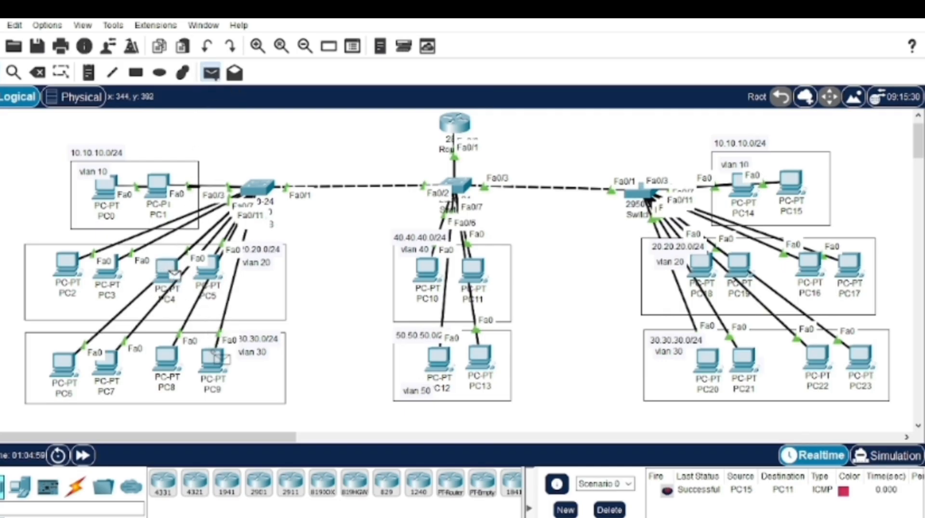
click(217, 359)
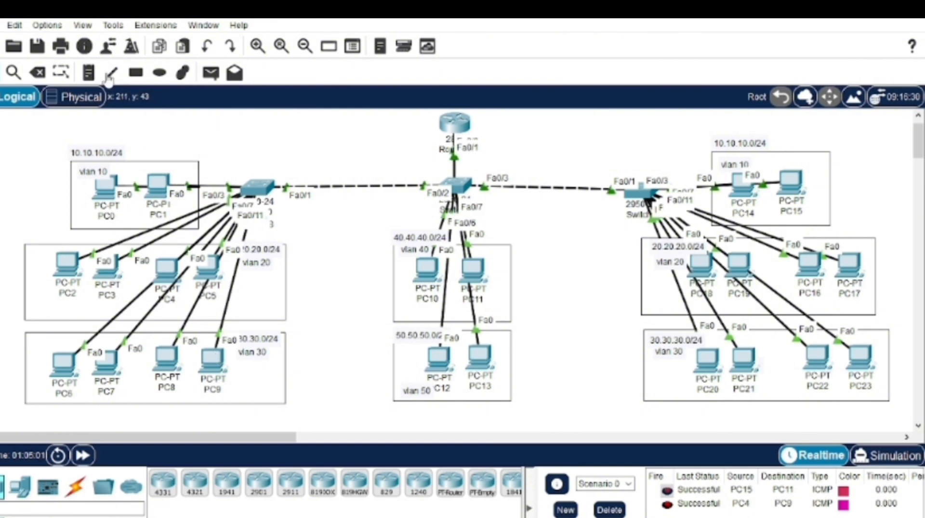
Send a simple PDU from PC11 in VLAN 40 to PC12 in VLAN 50.
click(215, 76)
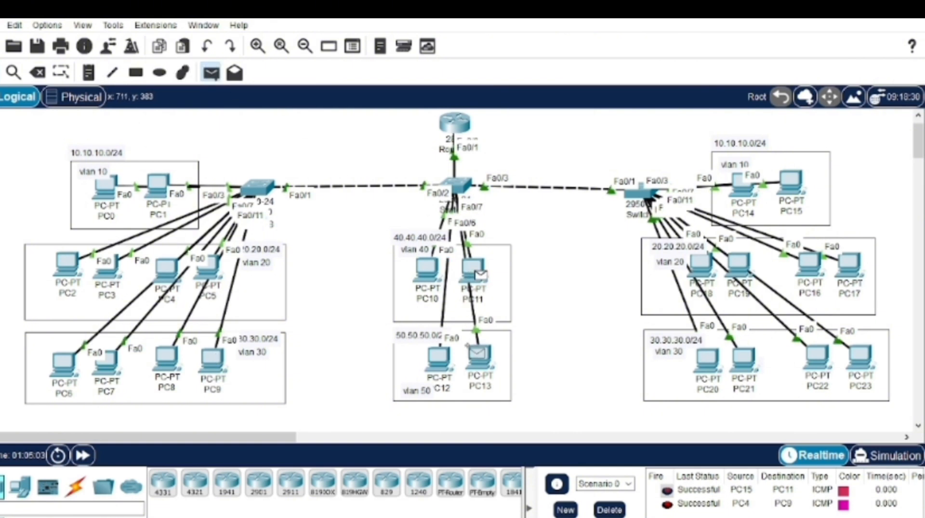
click(479, 361)
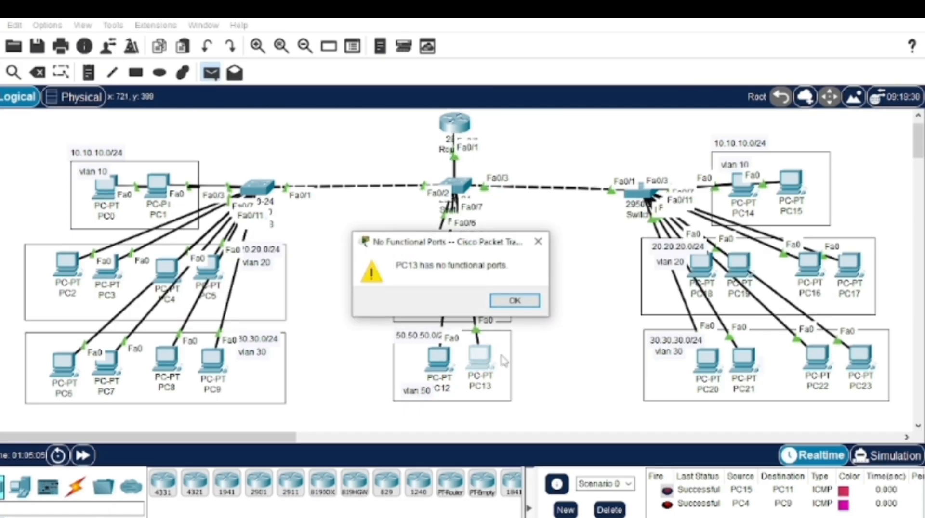
click(539, 243)
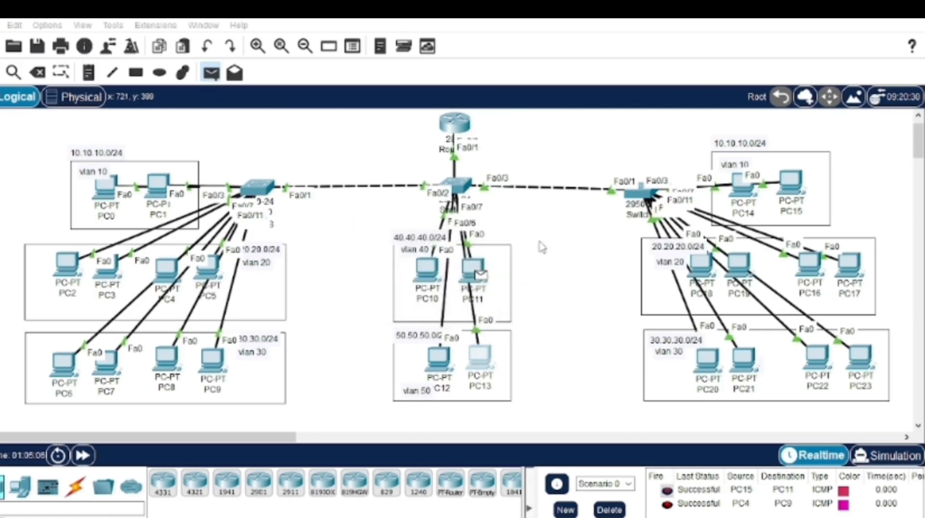
click(438, 360)
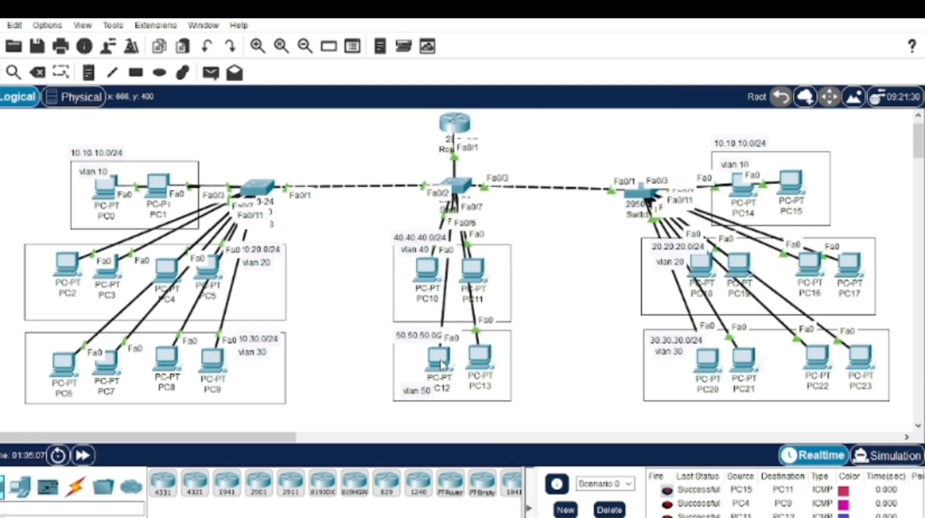